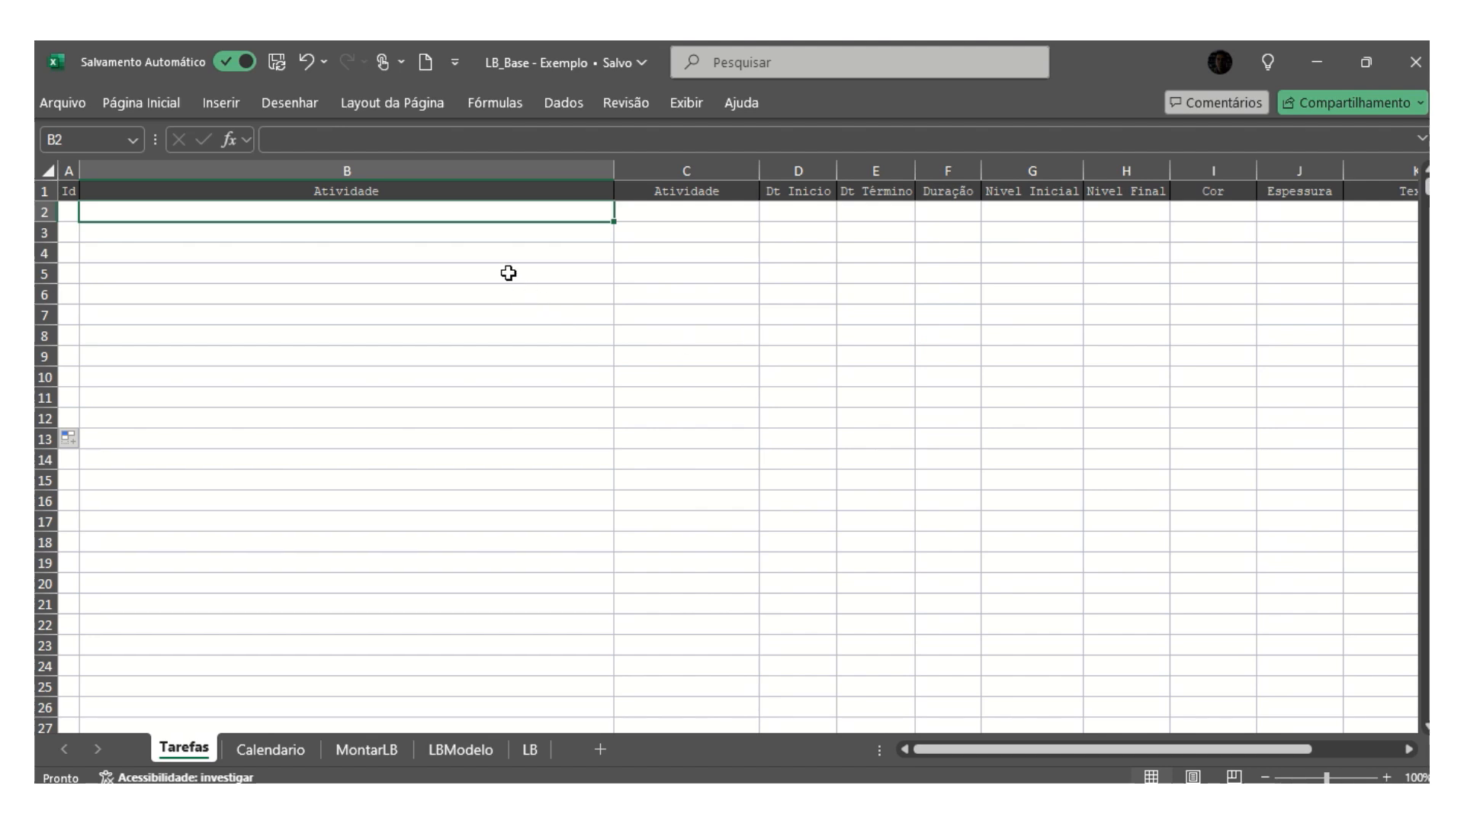
- Look through the Tarefas, Calendario, MontarLB, LBModelo and LB sheets of the workbook to examine their layouts
click(521, 336)
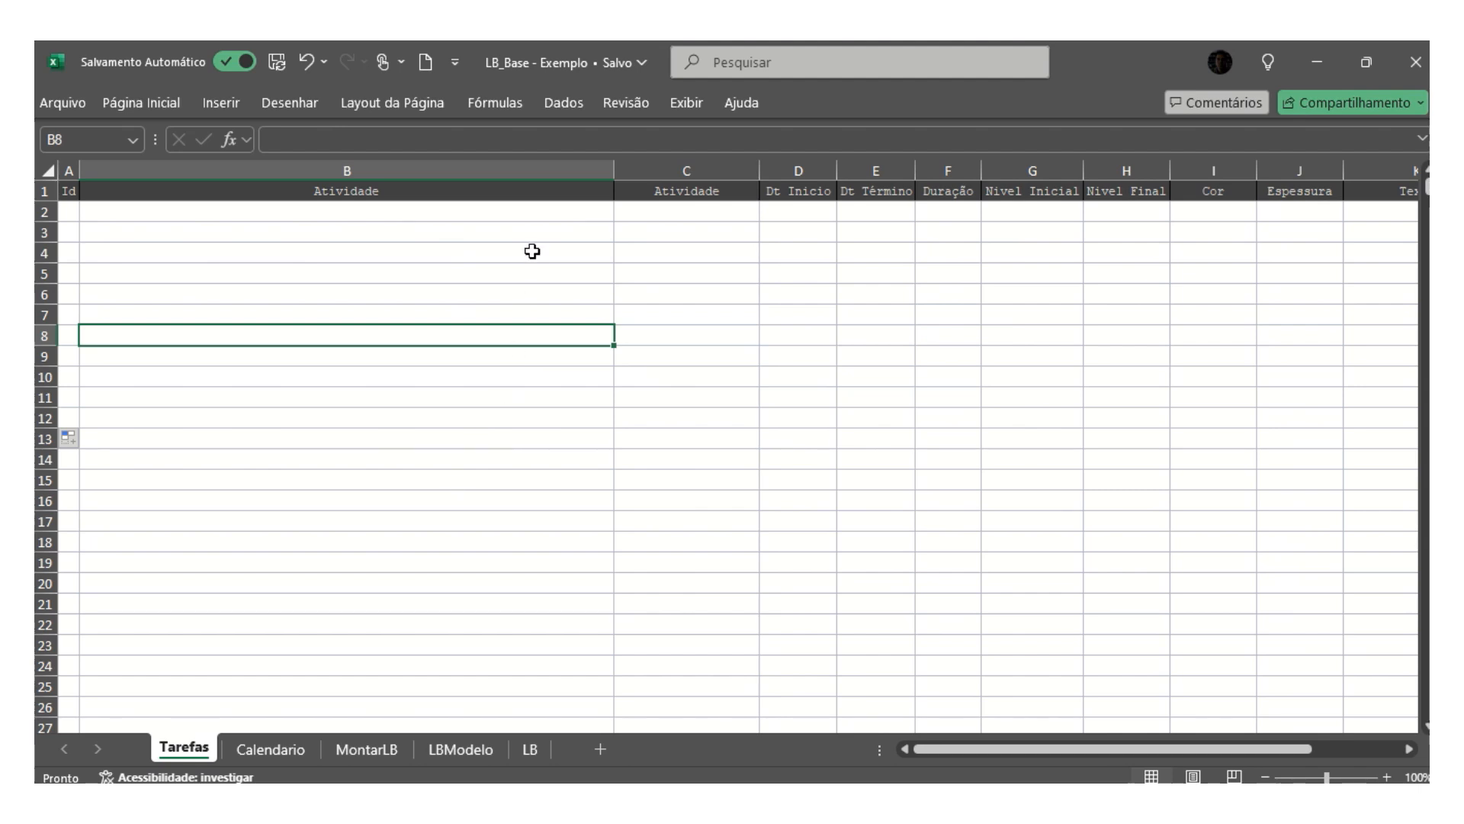
click(270, 748)
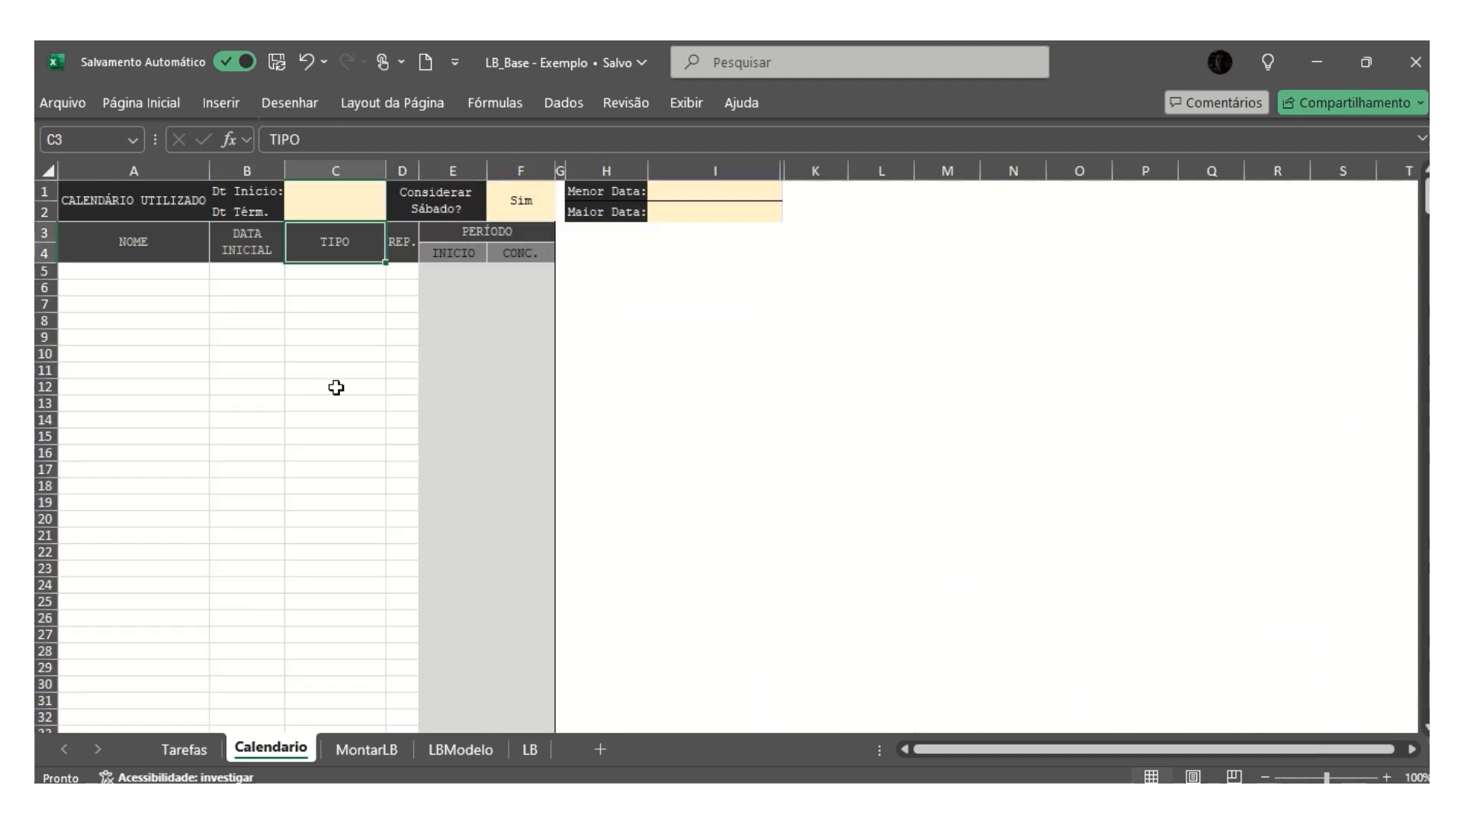
click(148, 274)
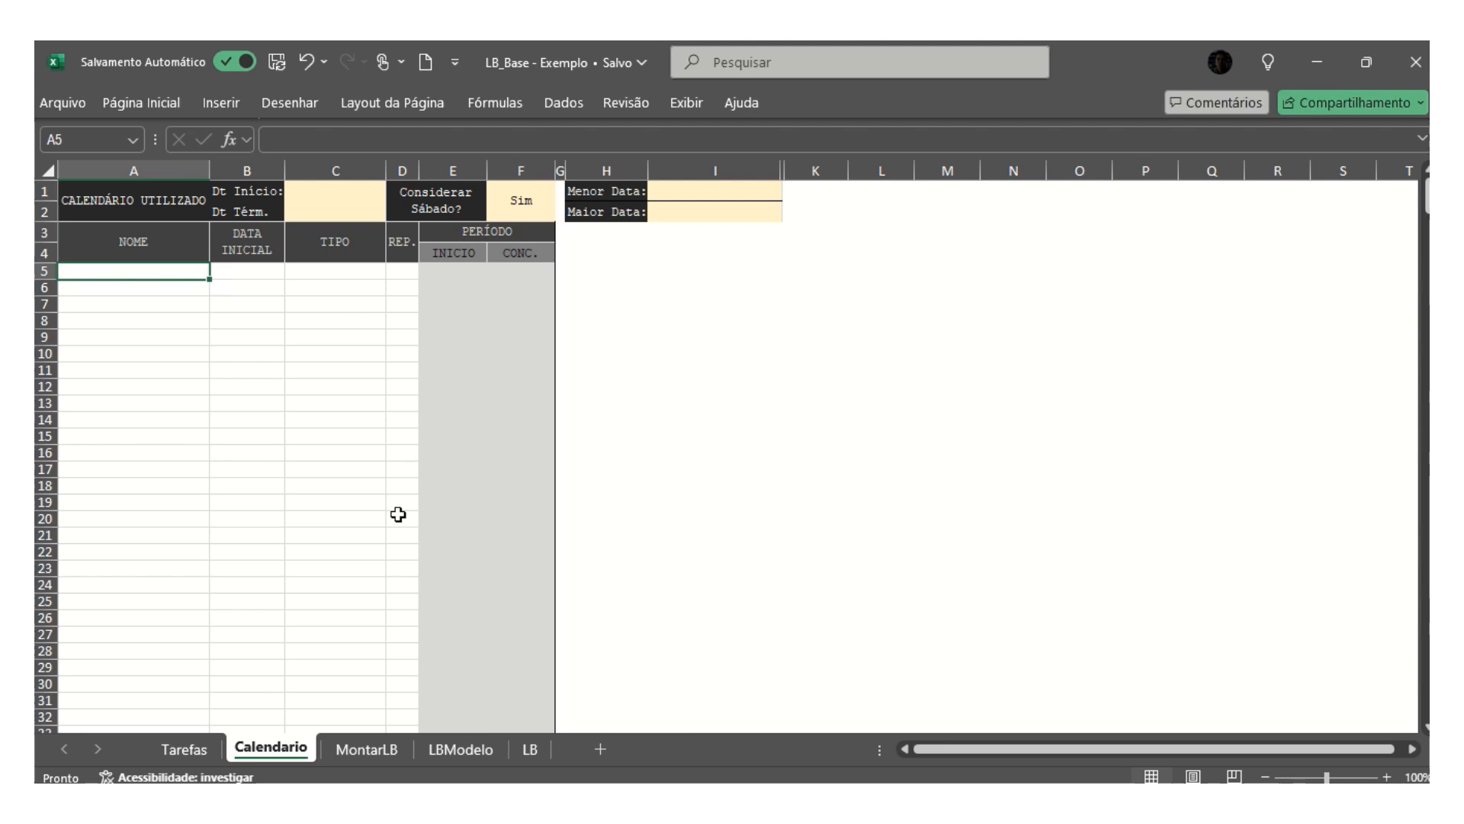
click(377, 752)
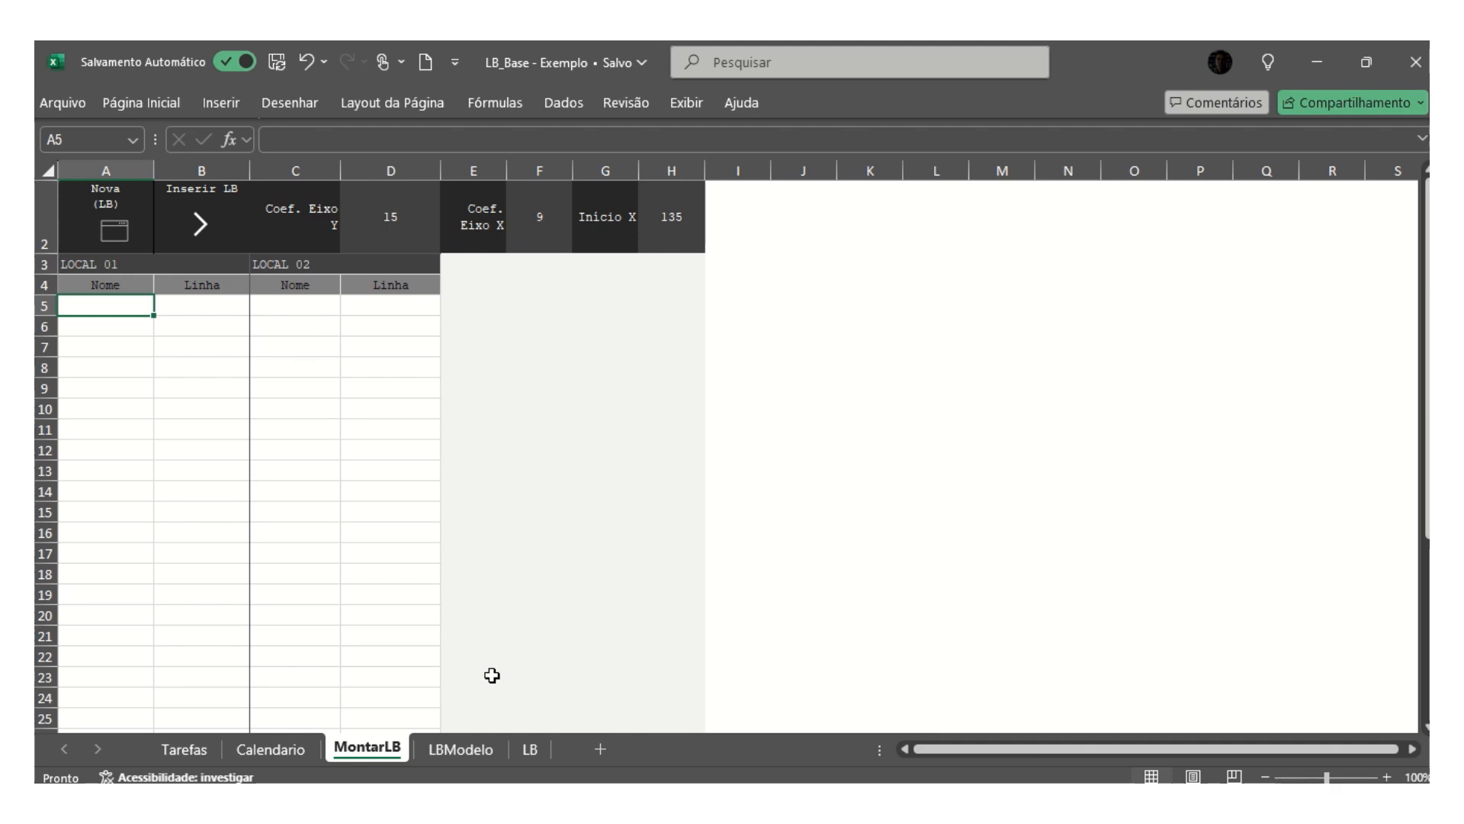
click(468, 753)
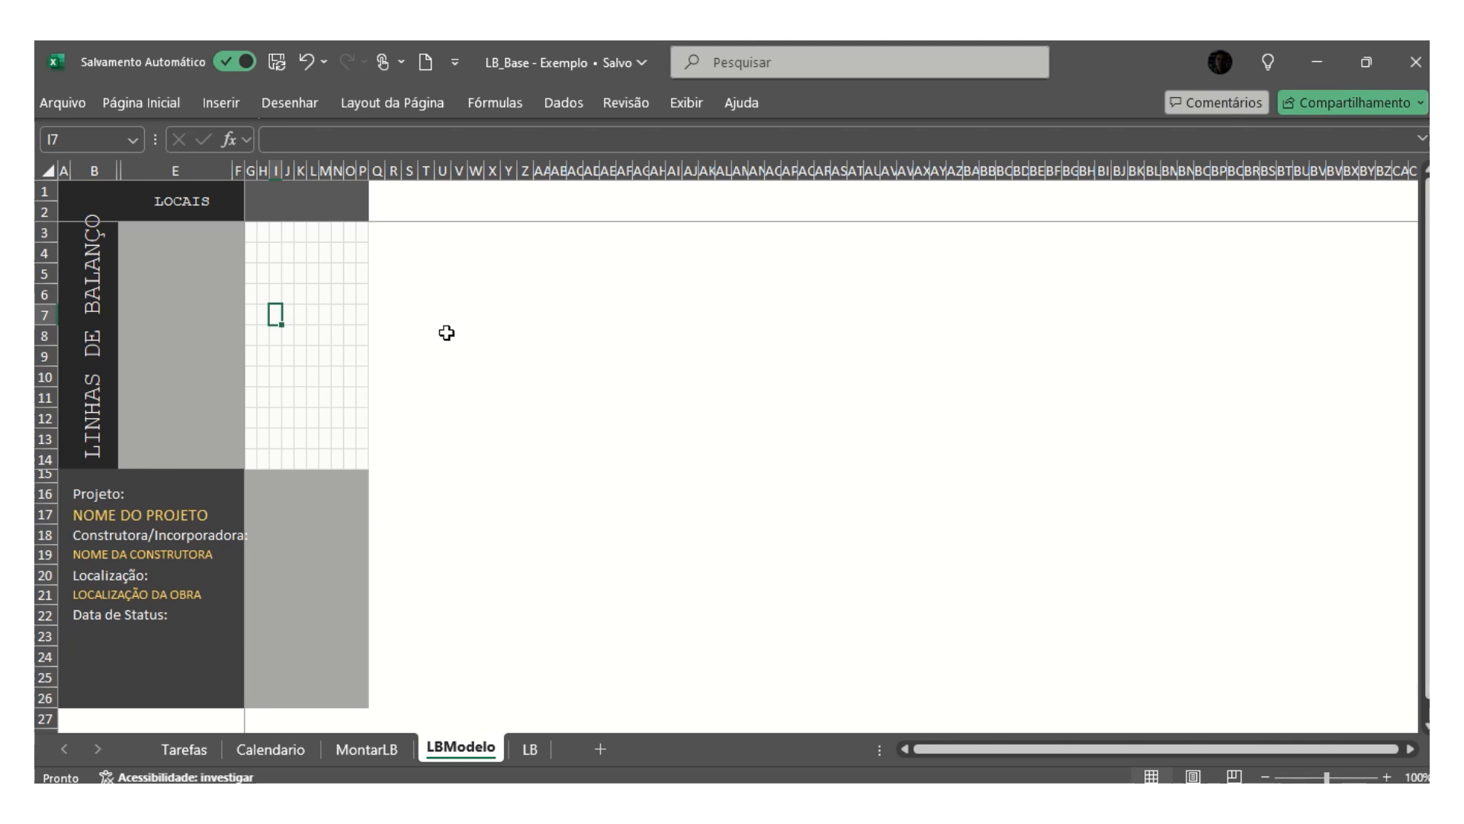
click(532, 751)
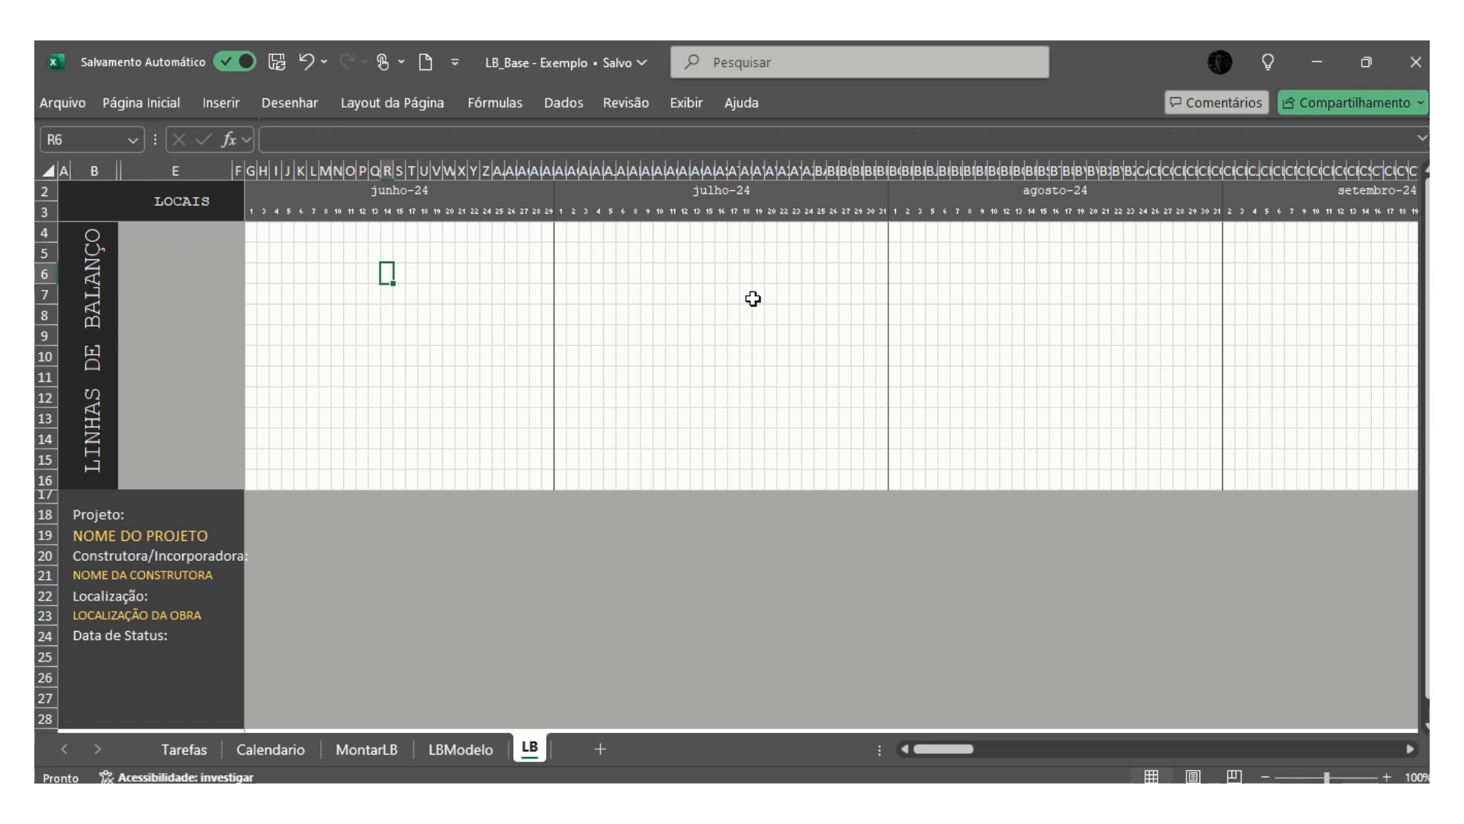
- Examine the Tarefas sheet's columns from Id and Atividade through the dates and Duração to Nivel Inicial and Nivel Final
click(177, 756)
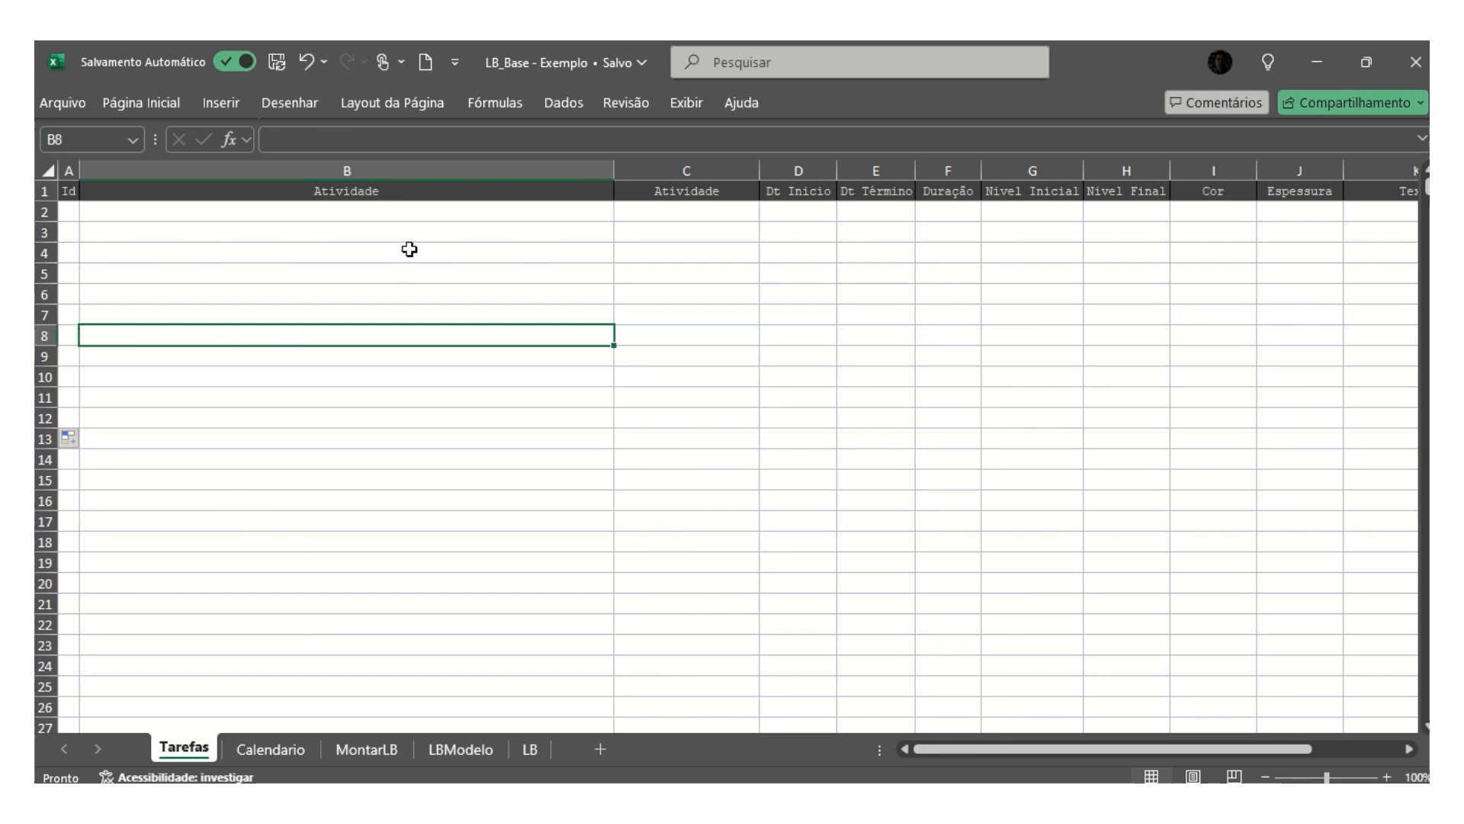
click(70, 166)
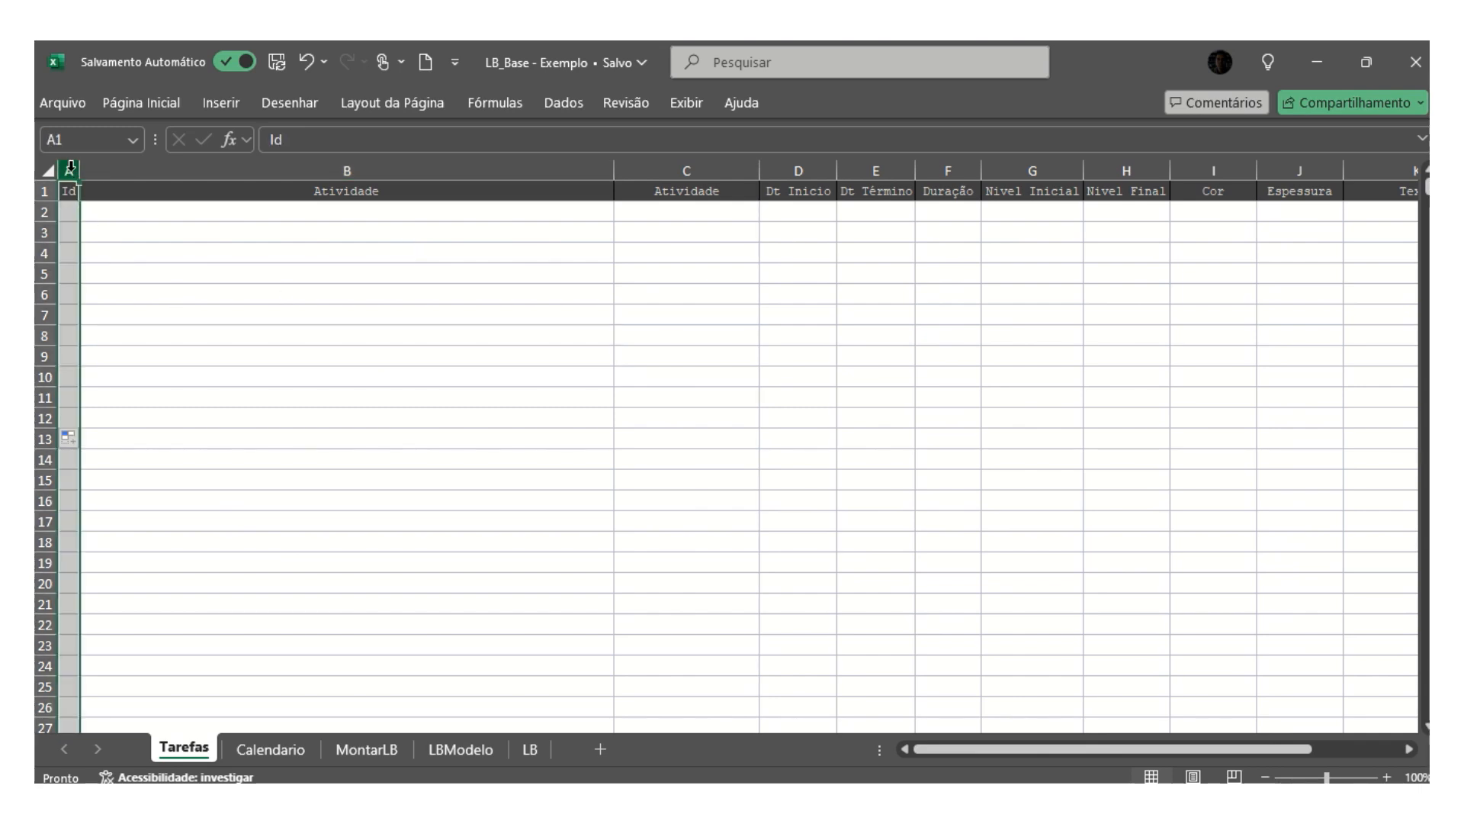
click(309, 163)
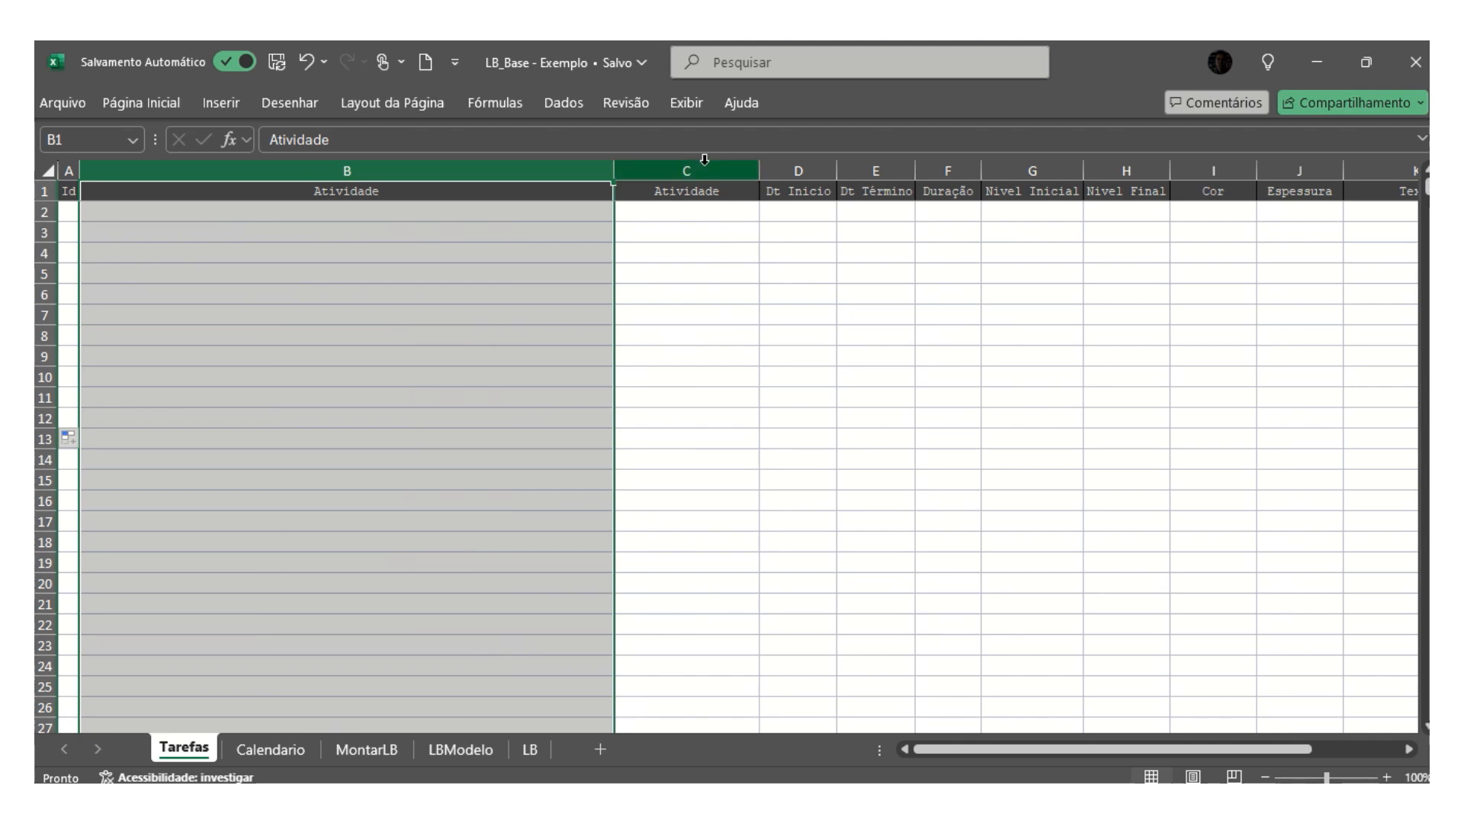
click(700, 272)
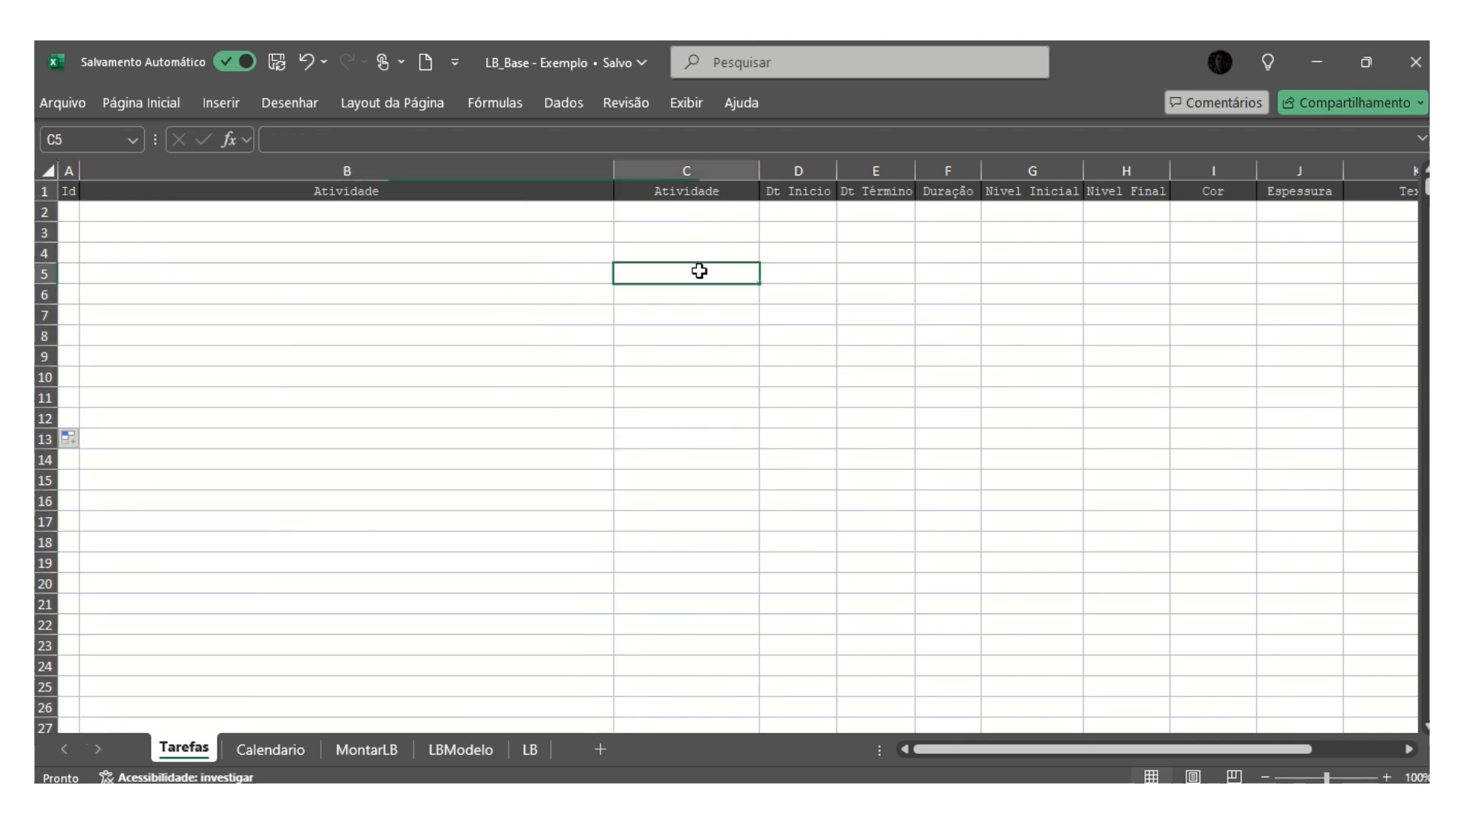
click(692, 353)
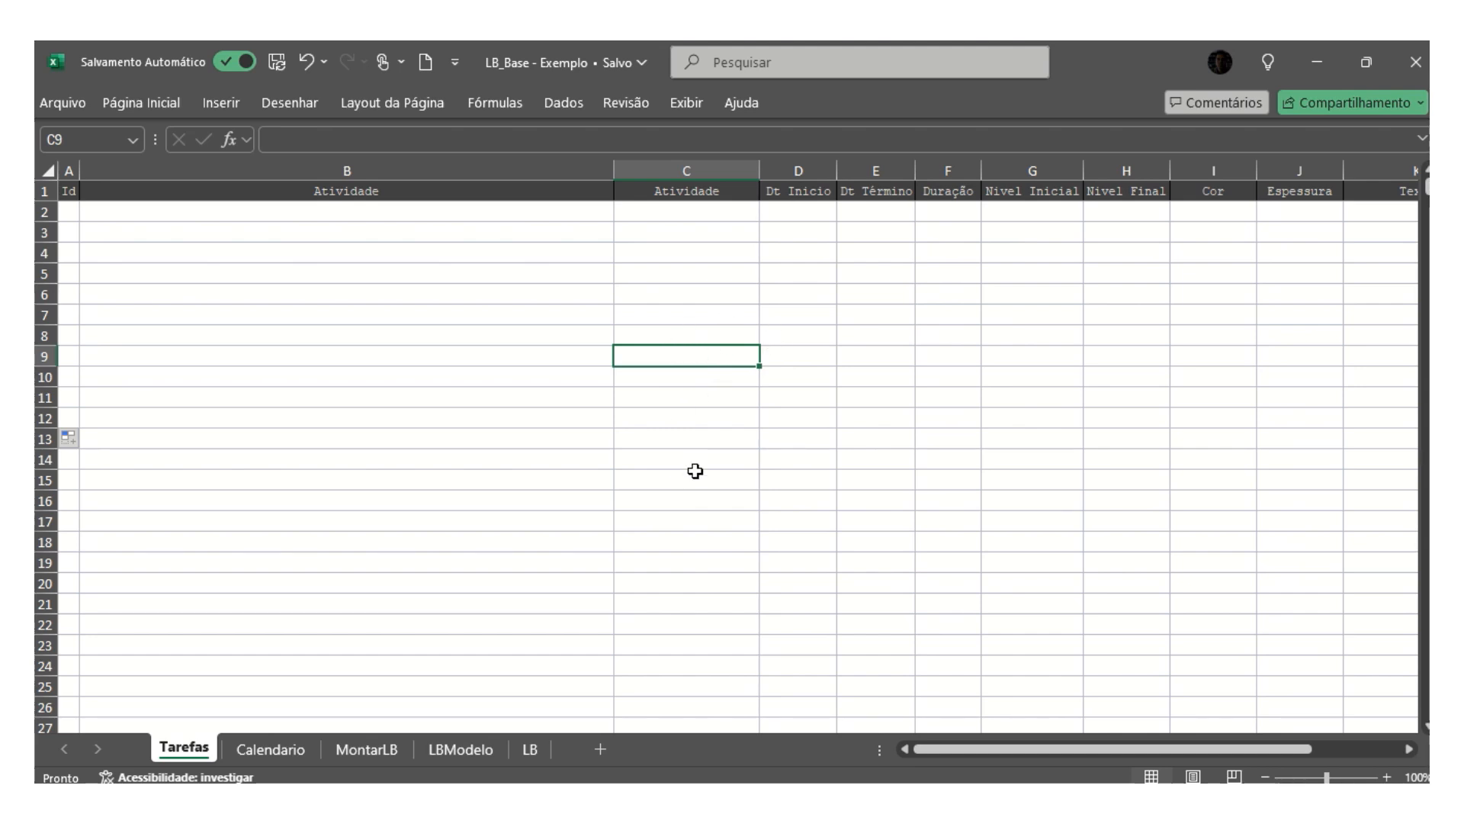
click(799, 356)
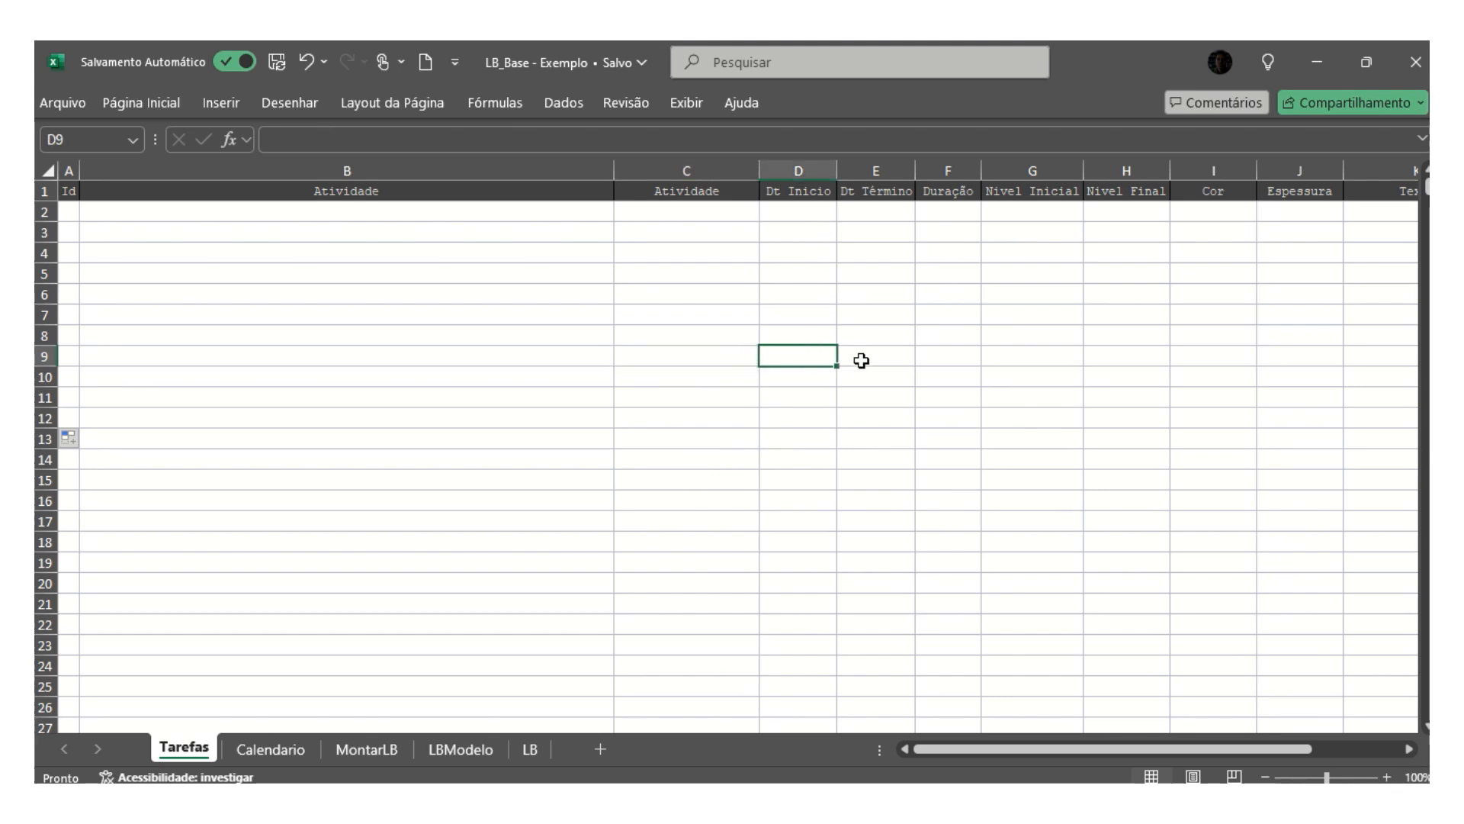
click(866, 355)
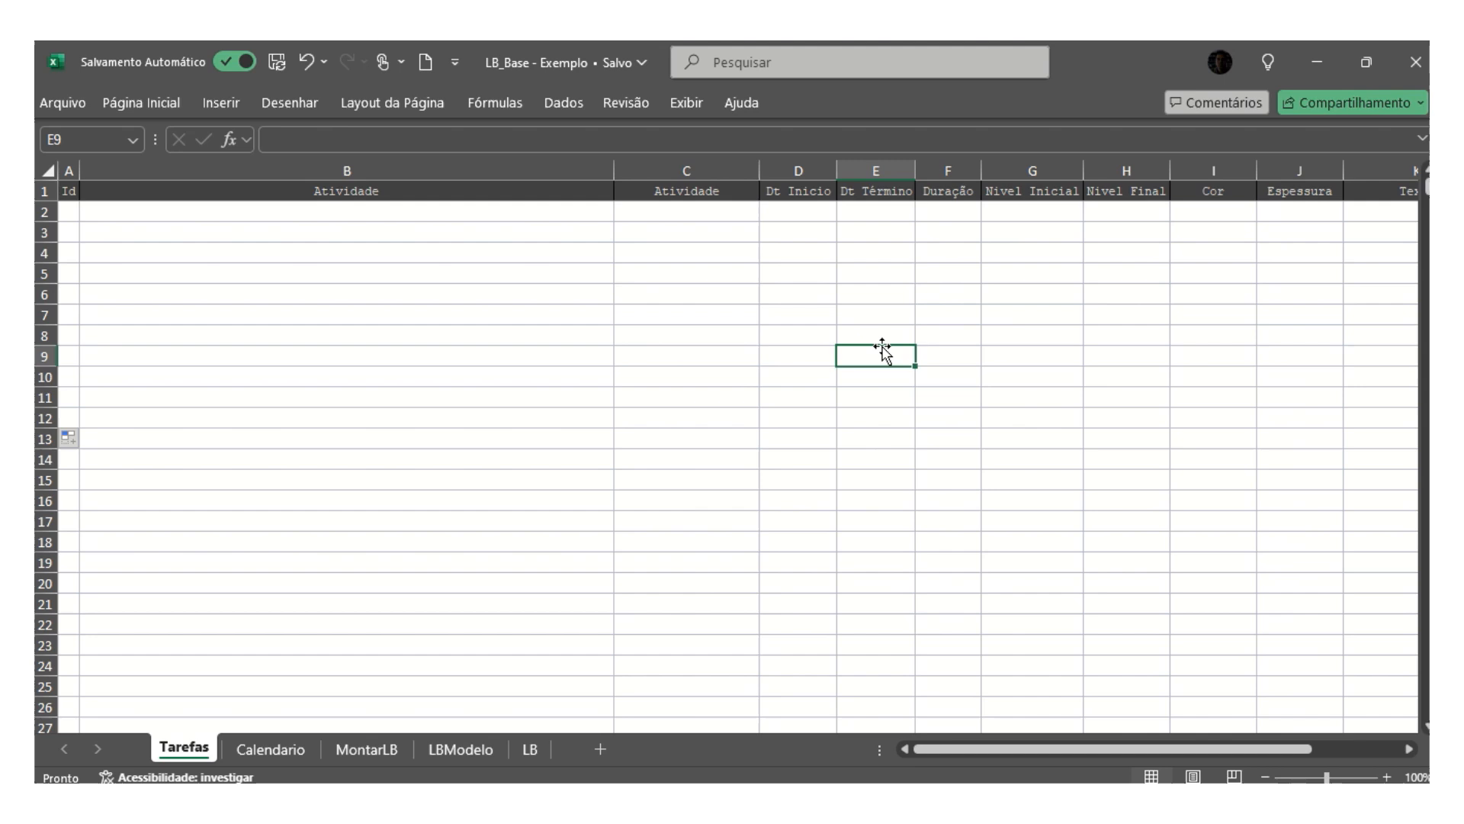
click(948, 359)
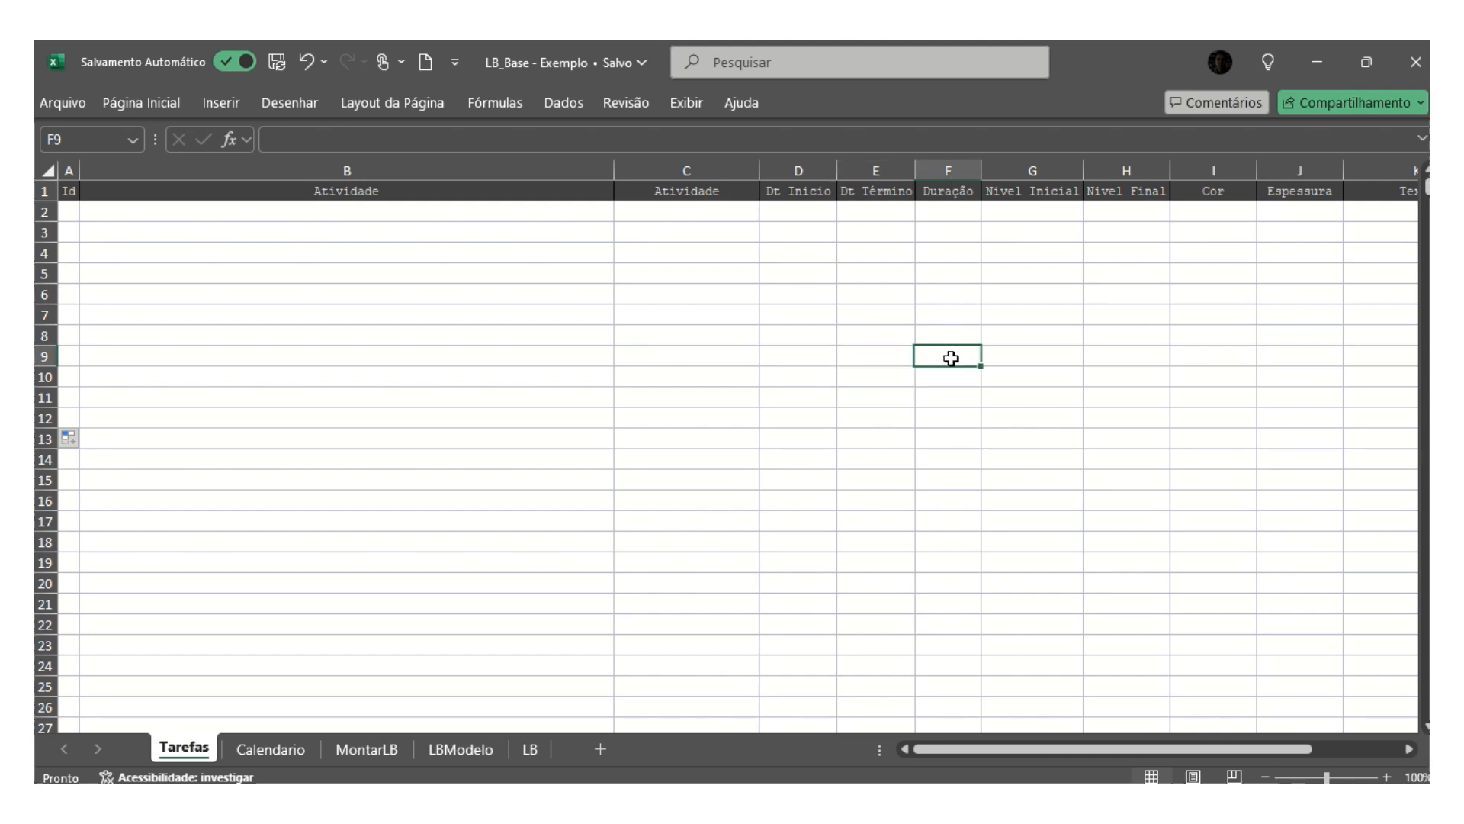
click(1024, 357)
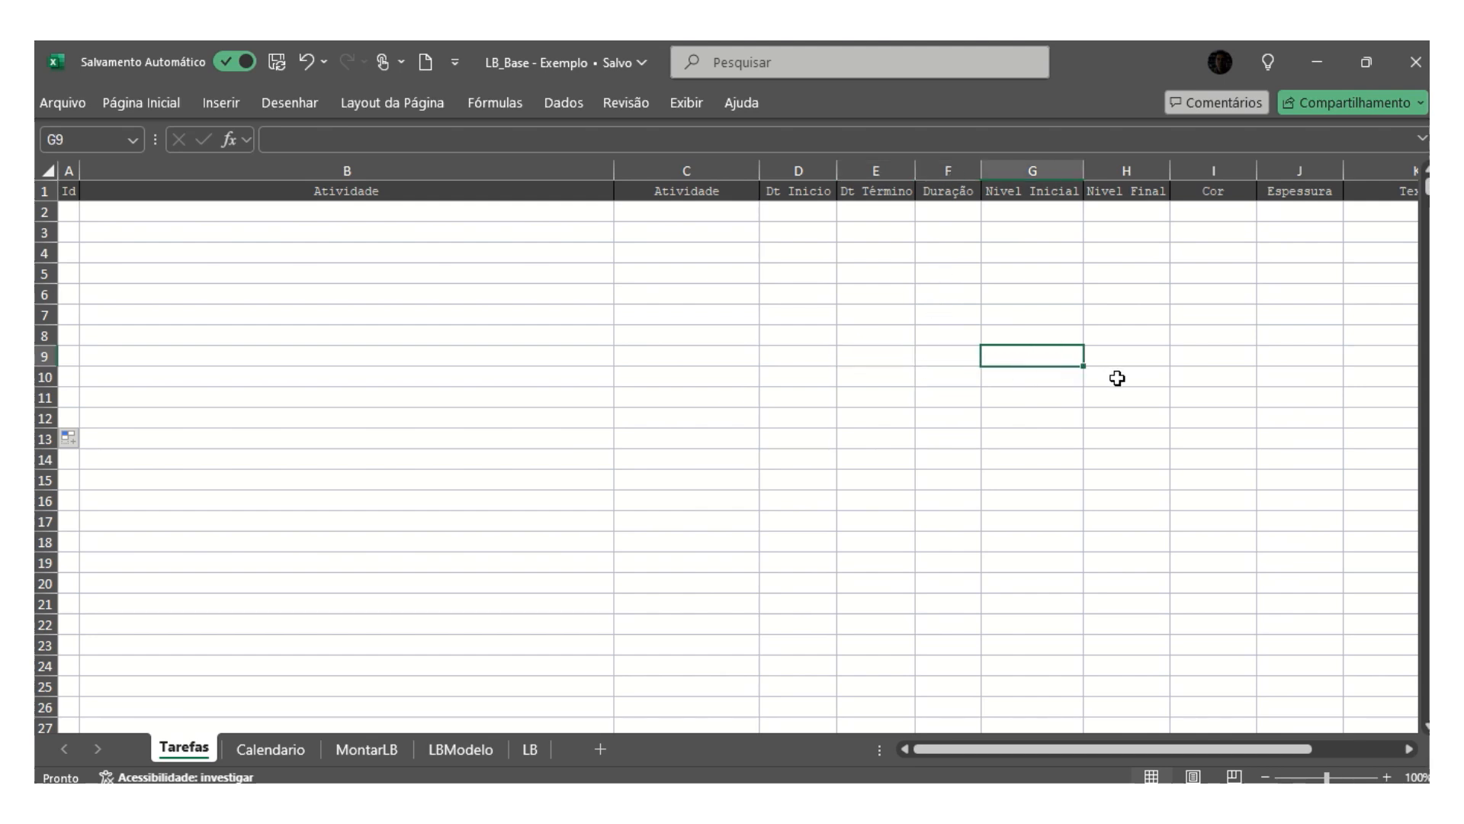
click(1122, 357)
click(1032, 357)
click(1114, 356)
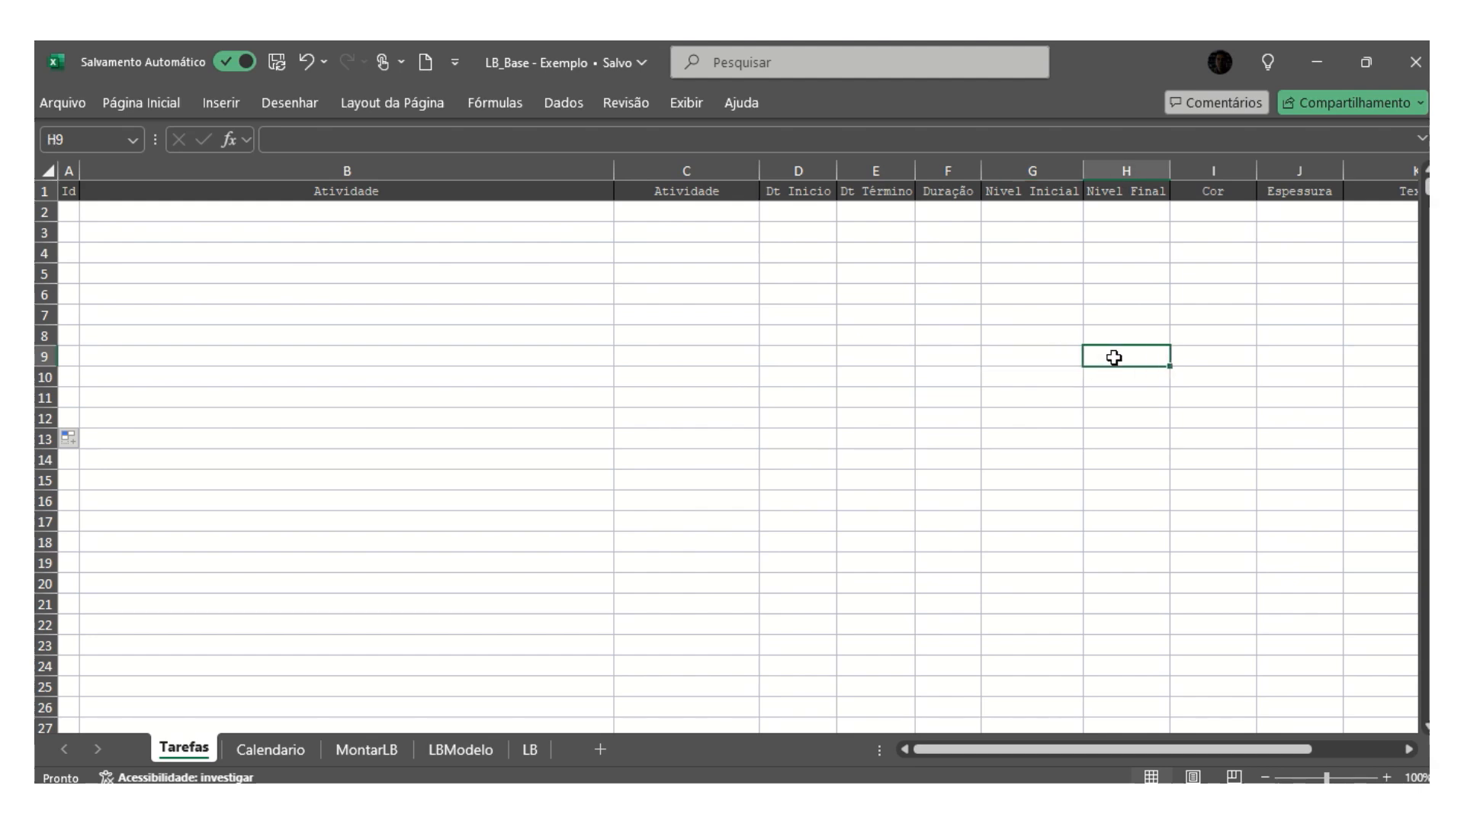
- Examine the Cor, Espessura, Texto and Tipo columns of the Tarefas sheet, including the choices offered for Cor and Tipo
click(1215, 352)
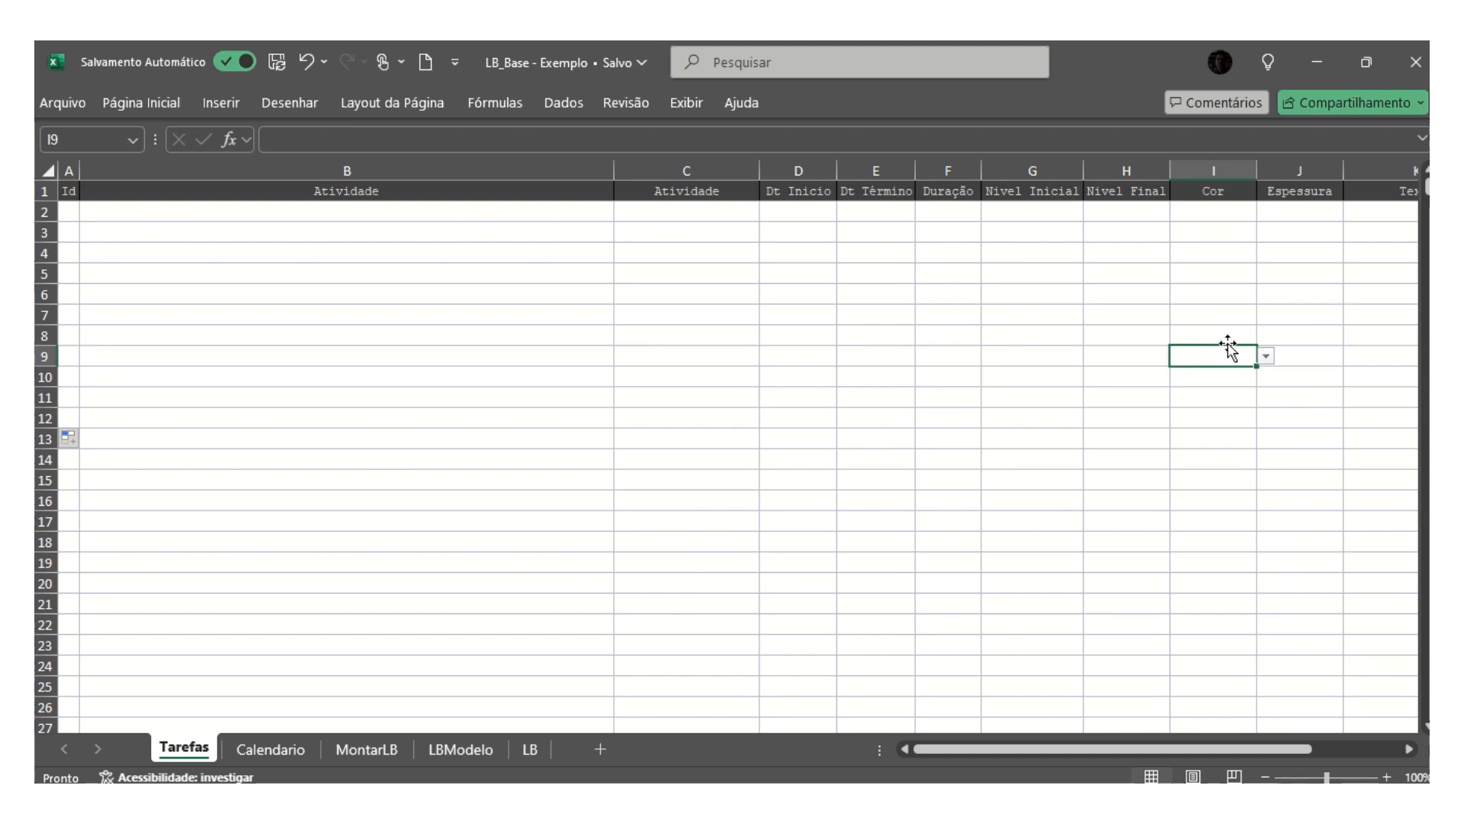
click(1267, 357)
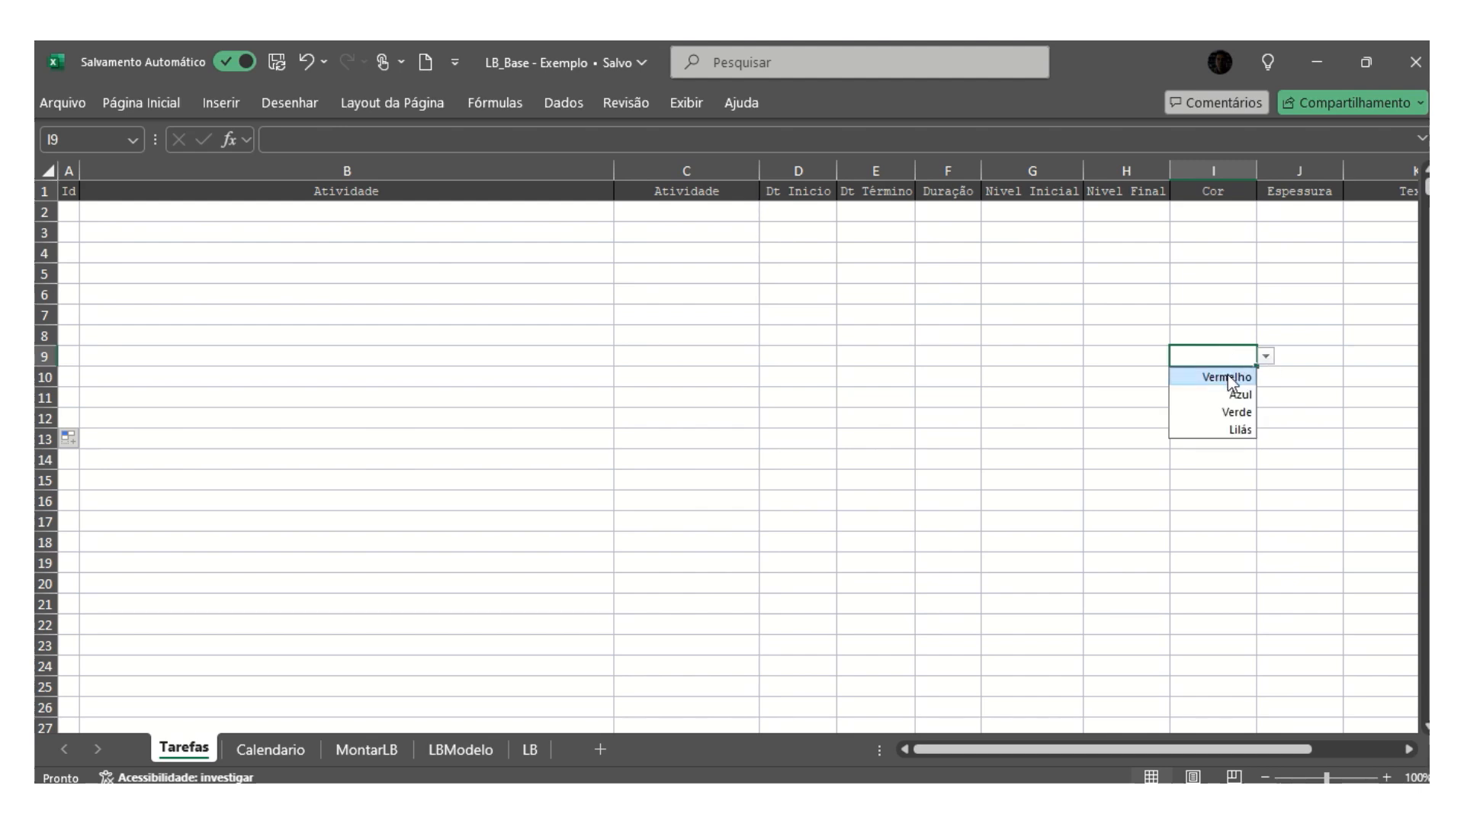
click(1292, 356)
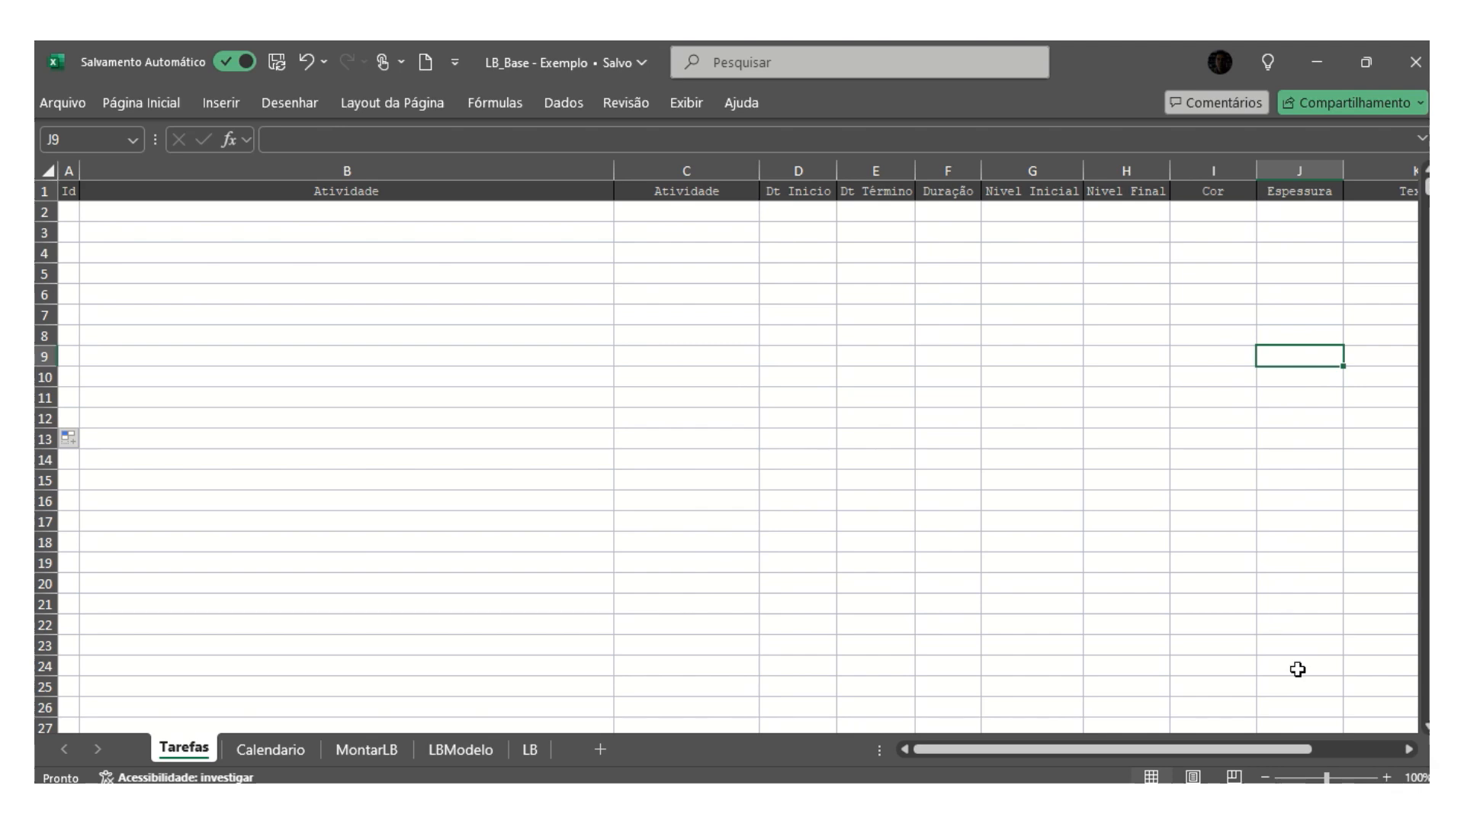
drag(1263, 748, 1342, 744)
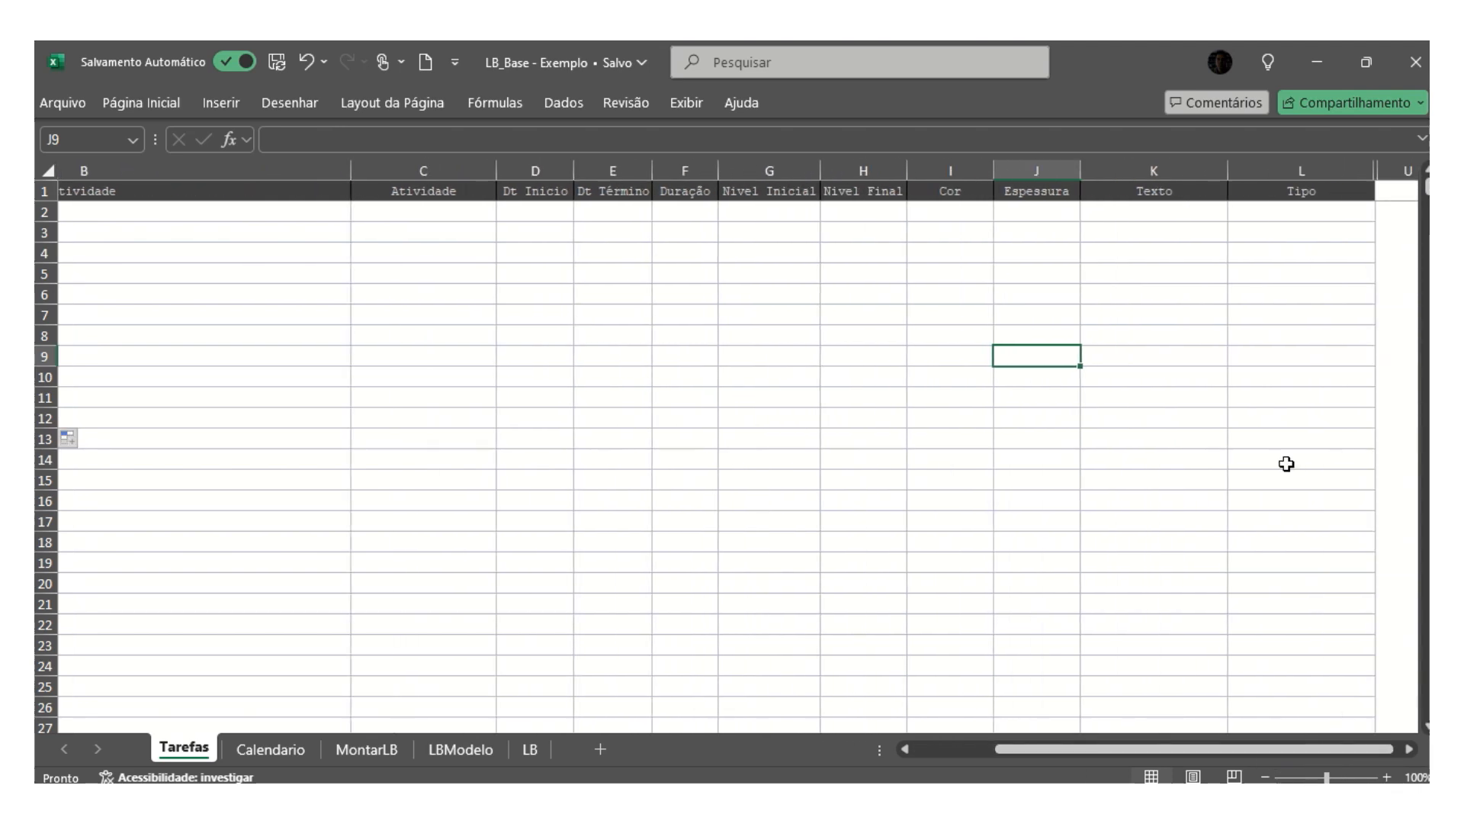
click(1158, 360)
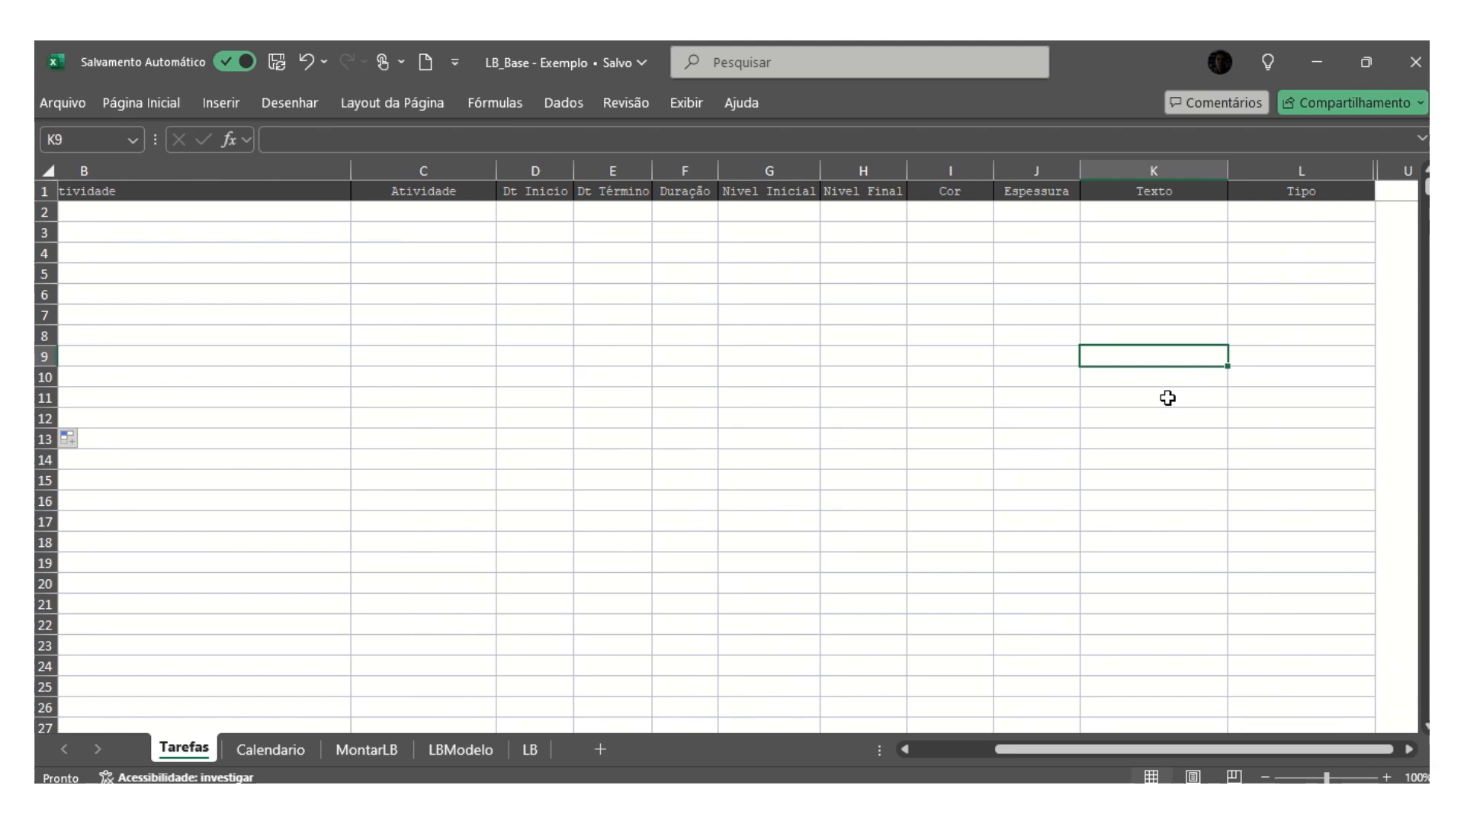
click(1300, 357)
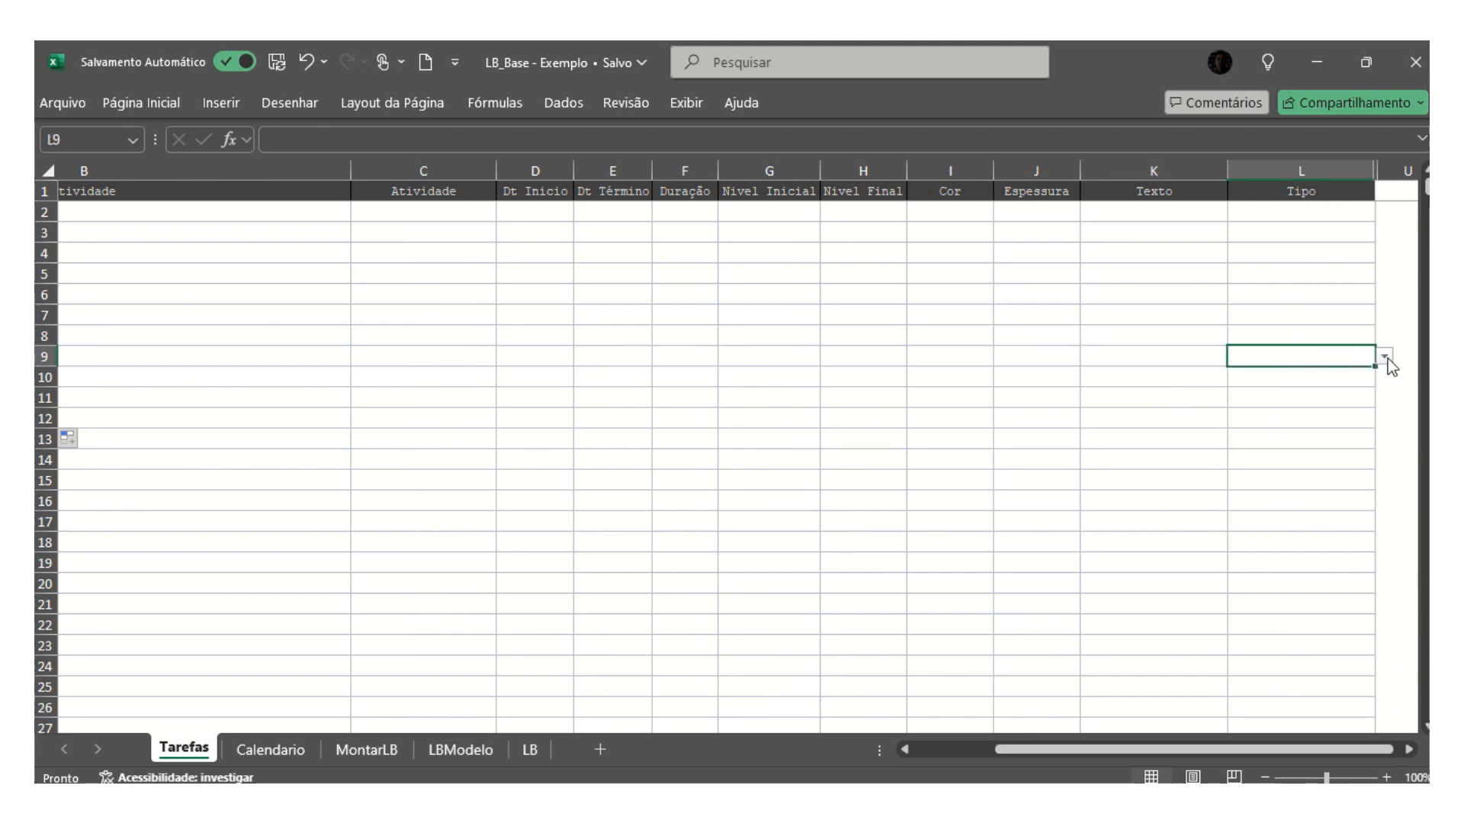
click(1385, 357)
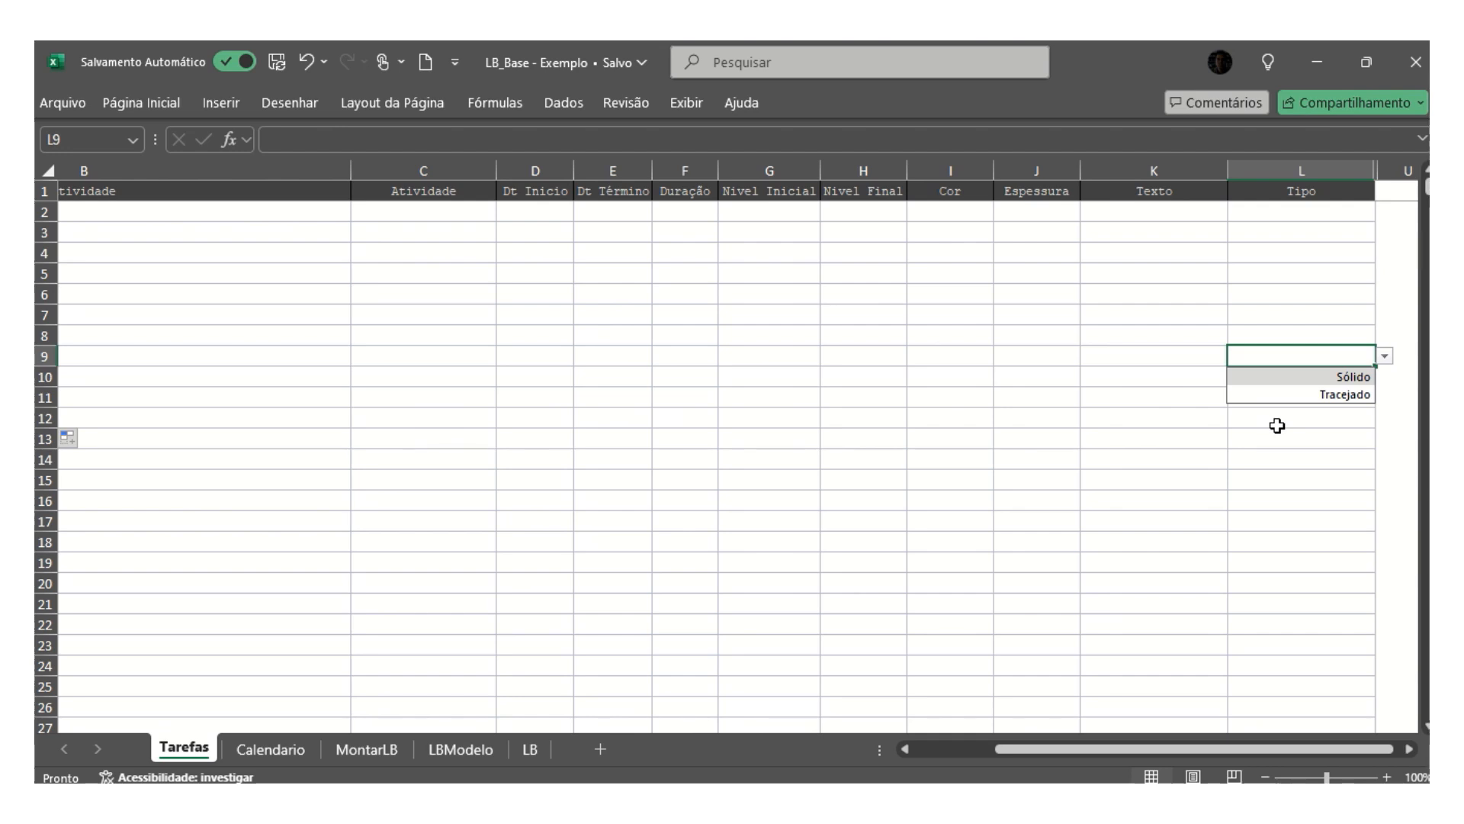
click(1333, 436)
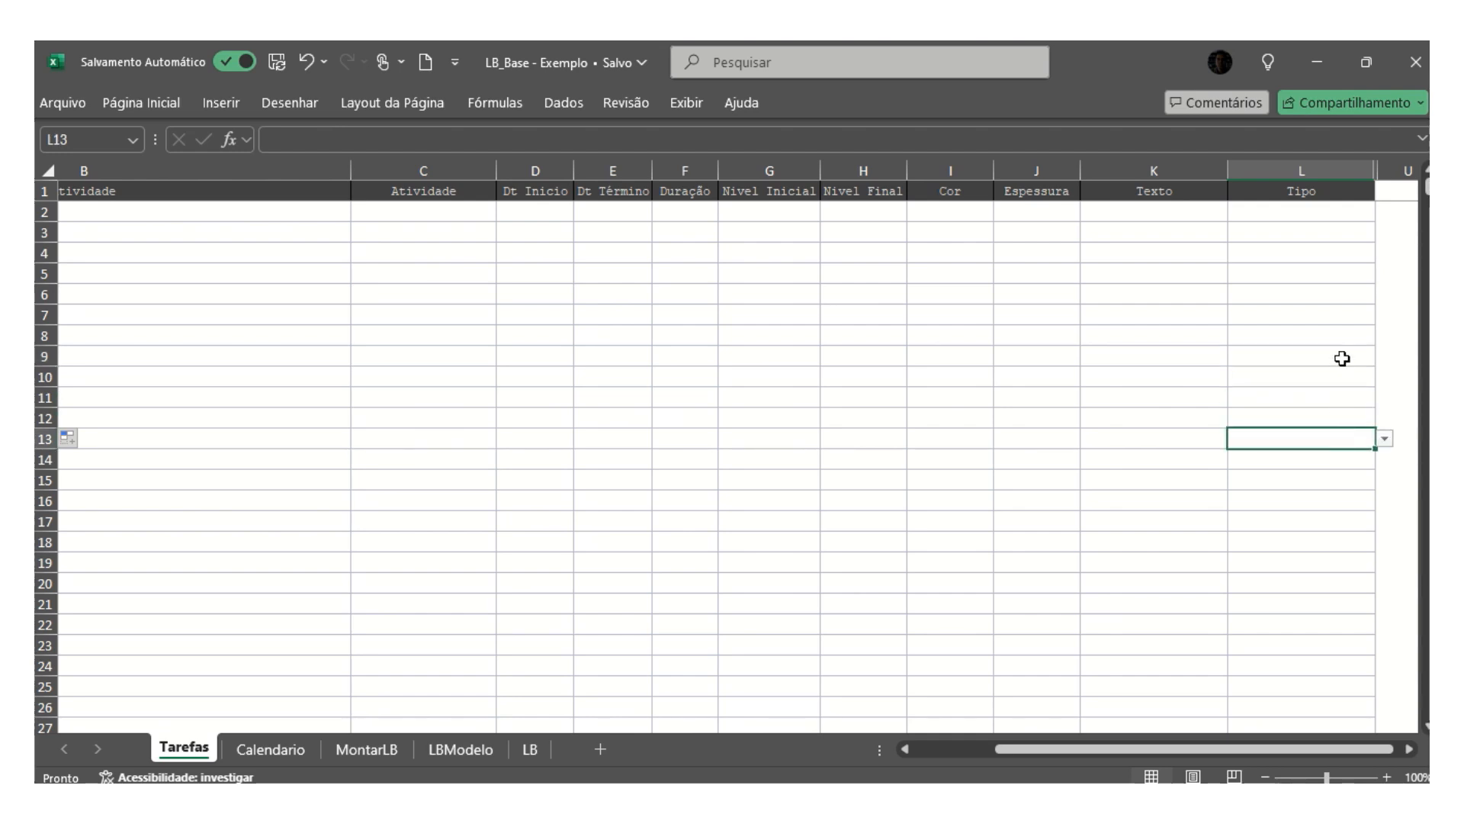
click(1329, 379)
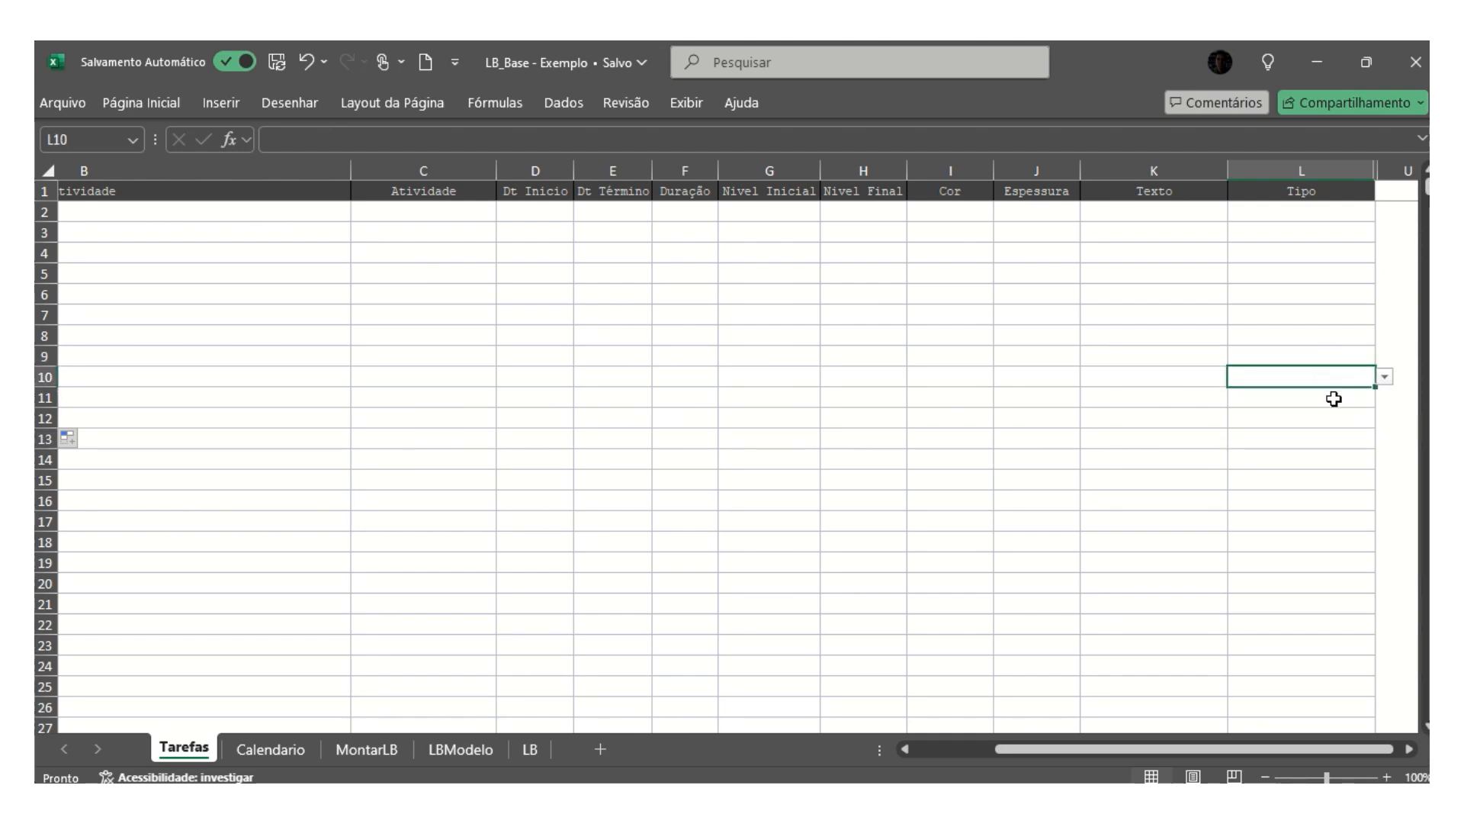
click(922, 754)
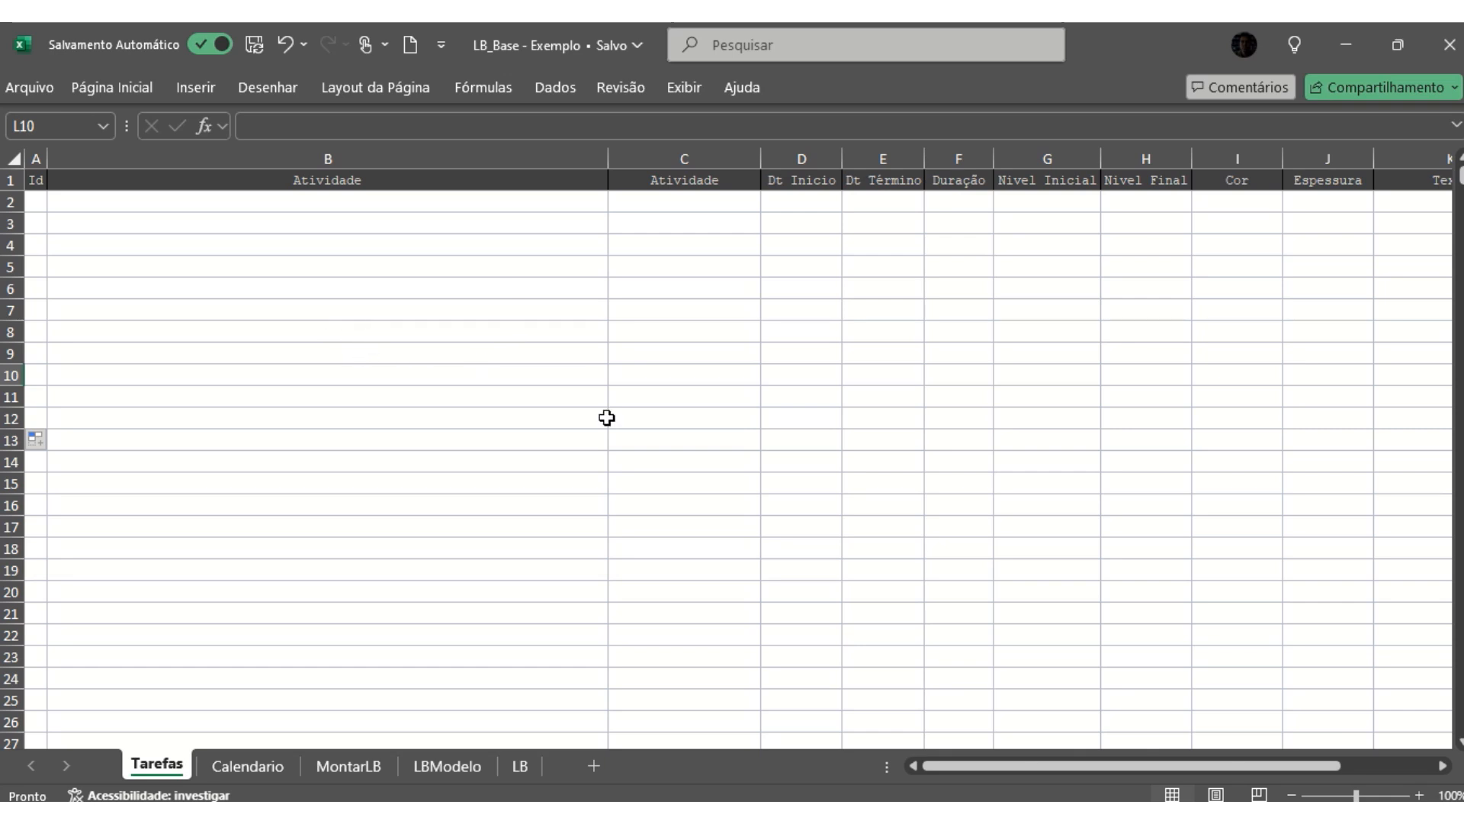
- Switch to the LB_Base - Simples workbook and copy all task rows in A2:L90 of its Tarefas sheet
key(alt+Tab)
key(alt+Tab)
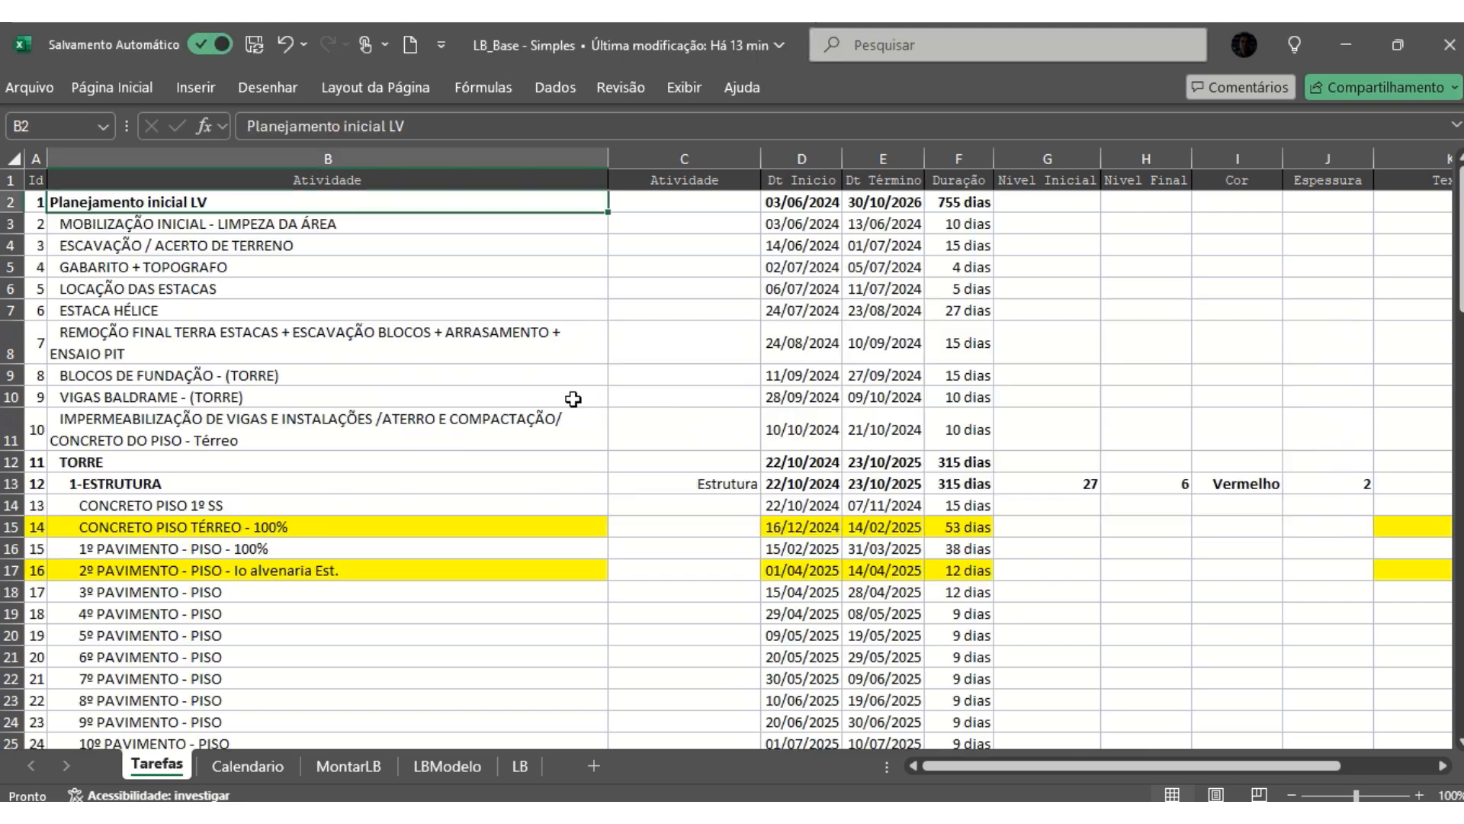
click(36, 198)
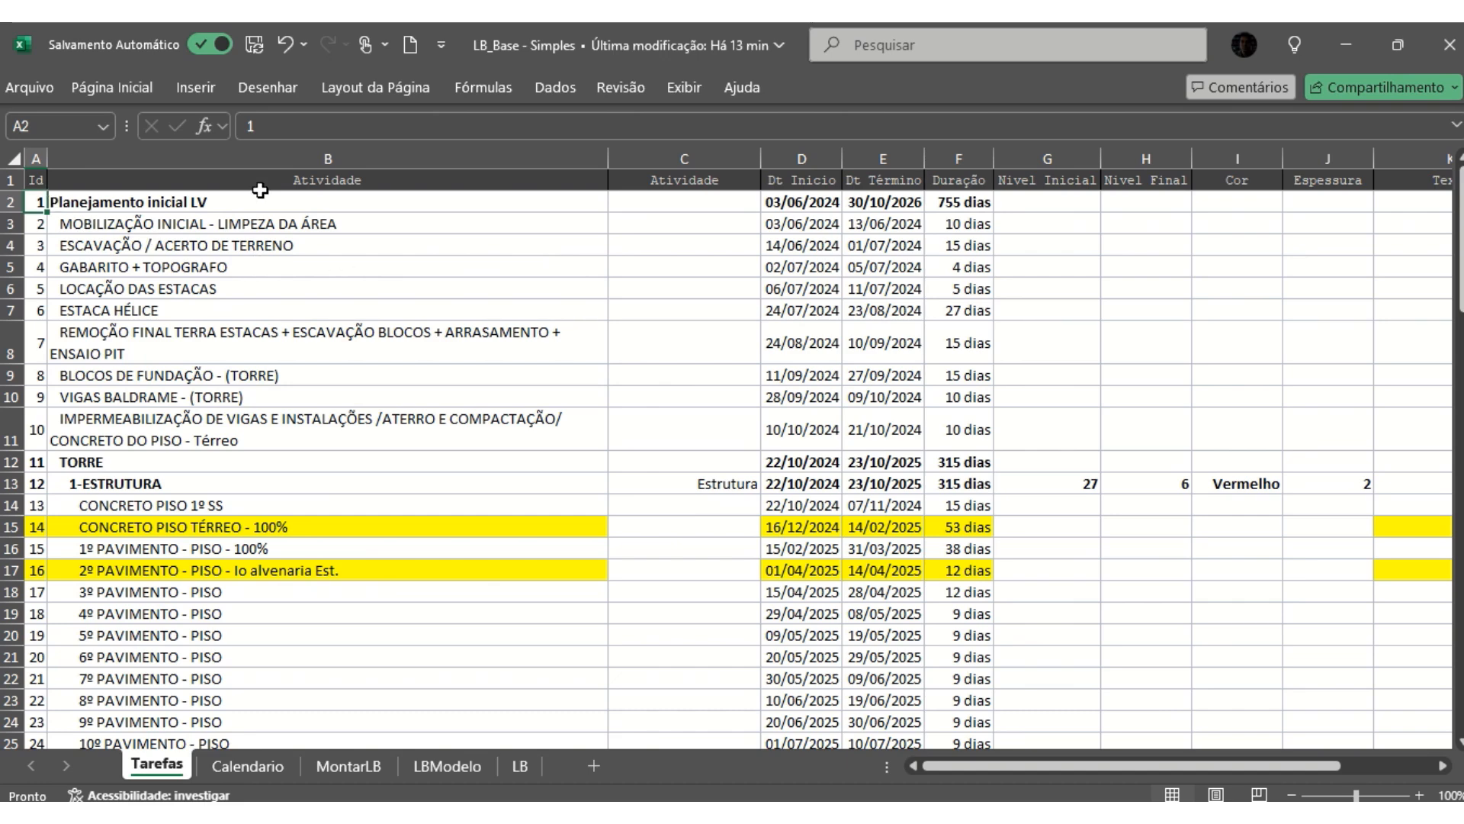
shift+click(579, 392)
scroll(568, 437, down, 6)
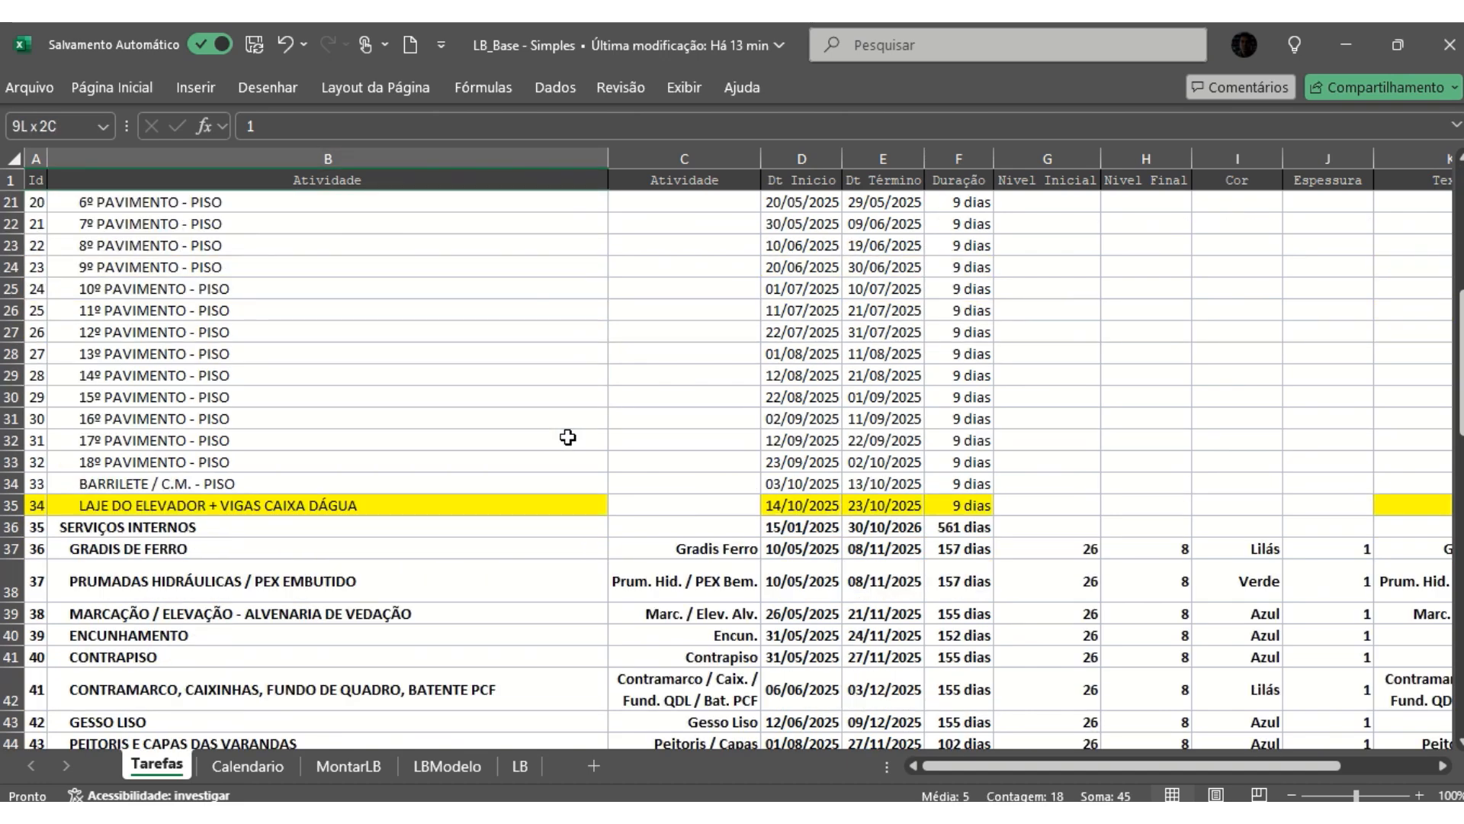
scroll(568, 437, down, 20)
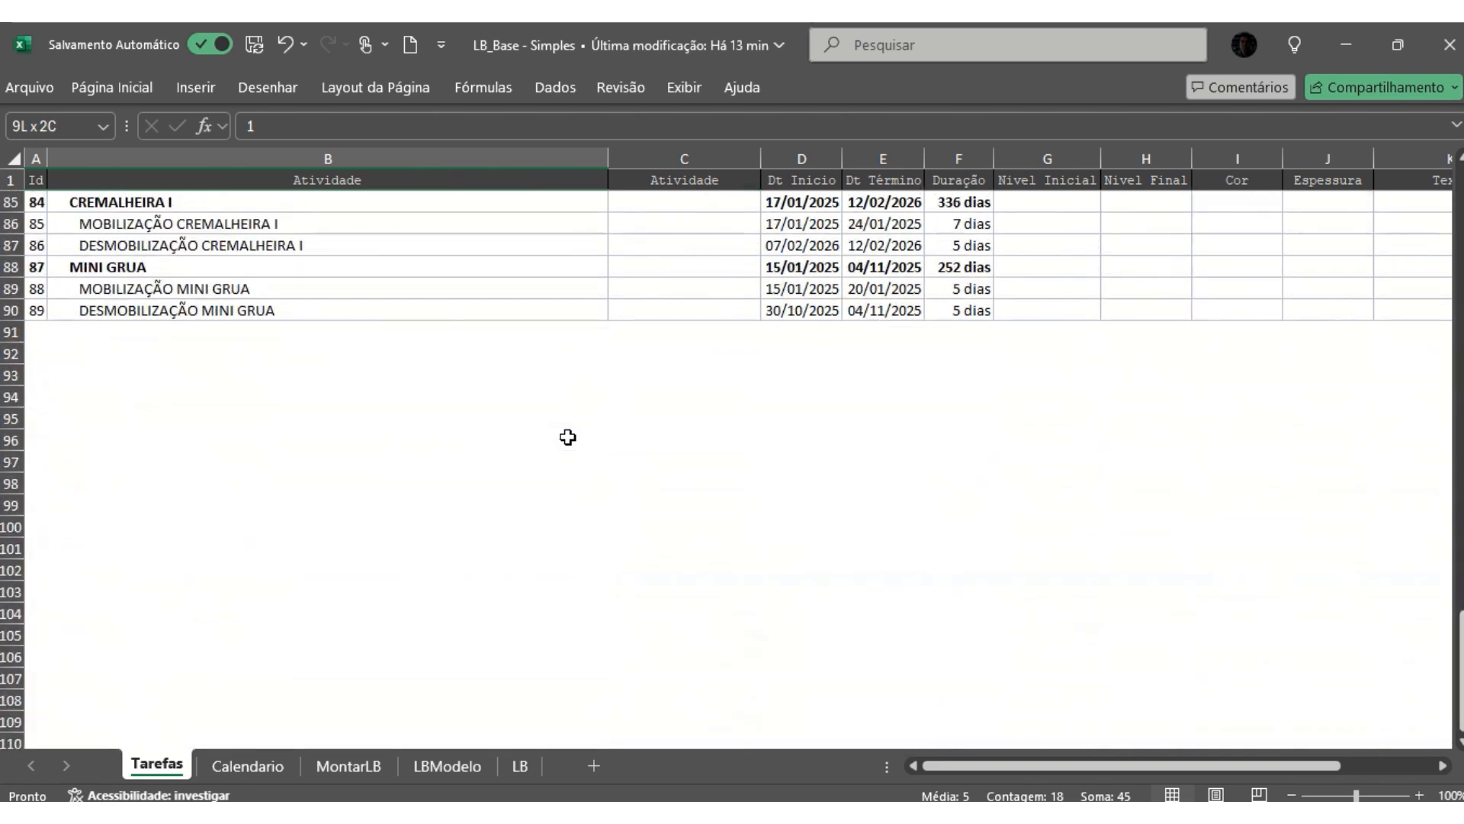
scroll(568, 437, up, 2)
shift+click(960, 440)
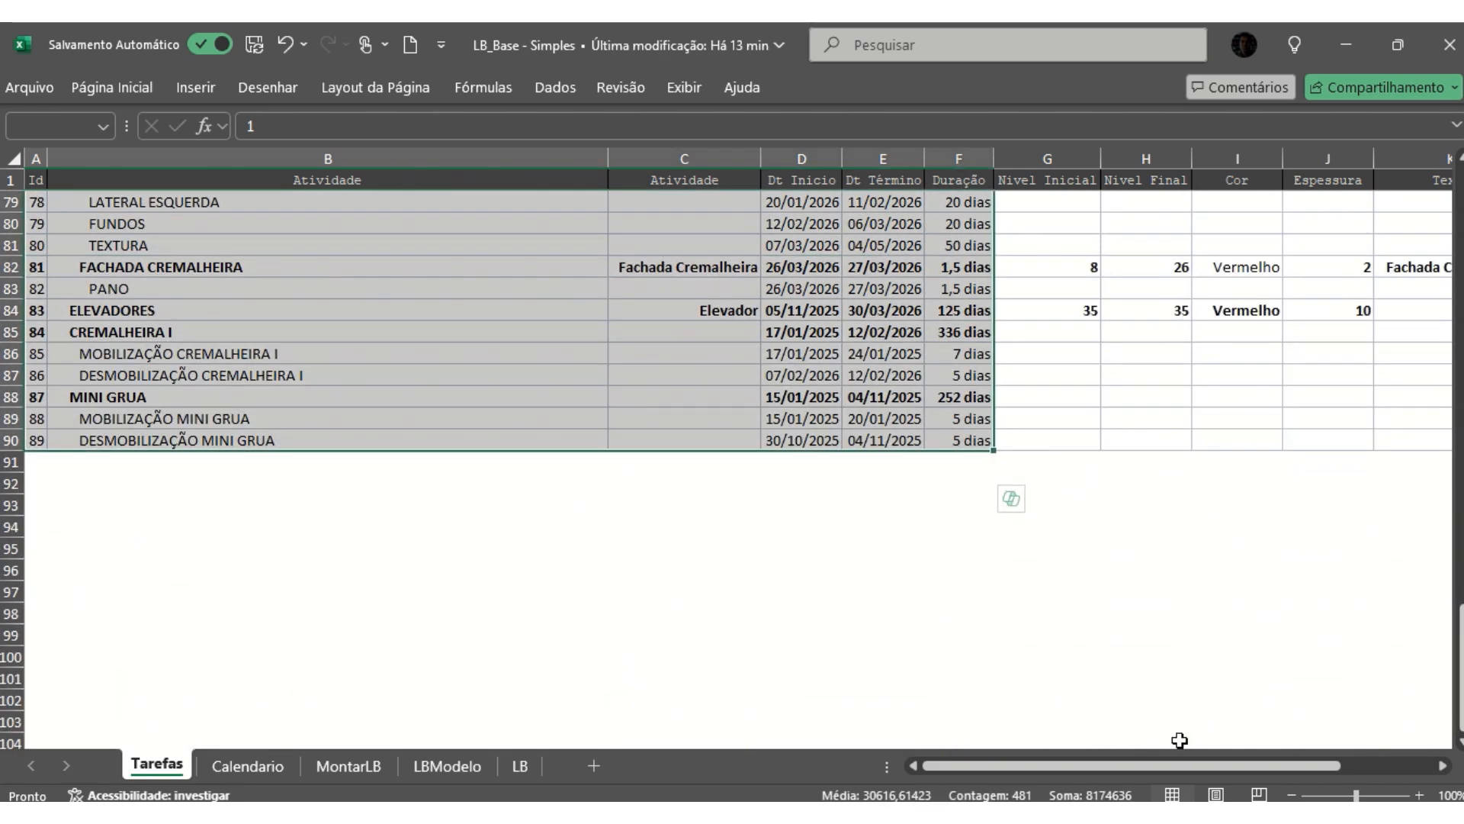
drag(1174, 765, 1267, 767)
shift+click(1326, 438)
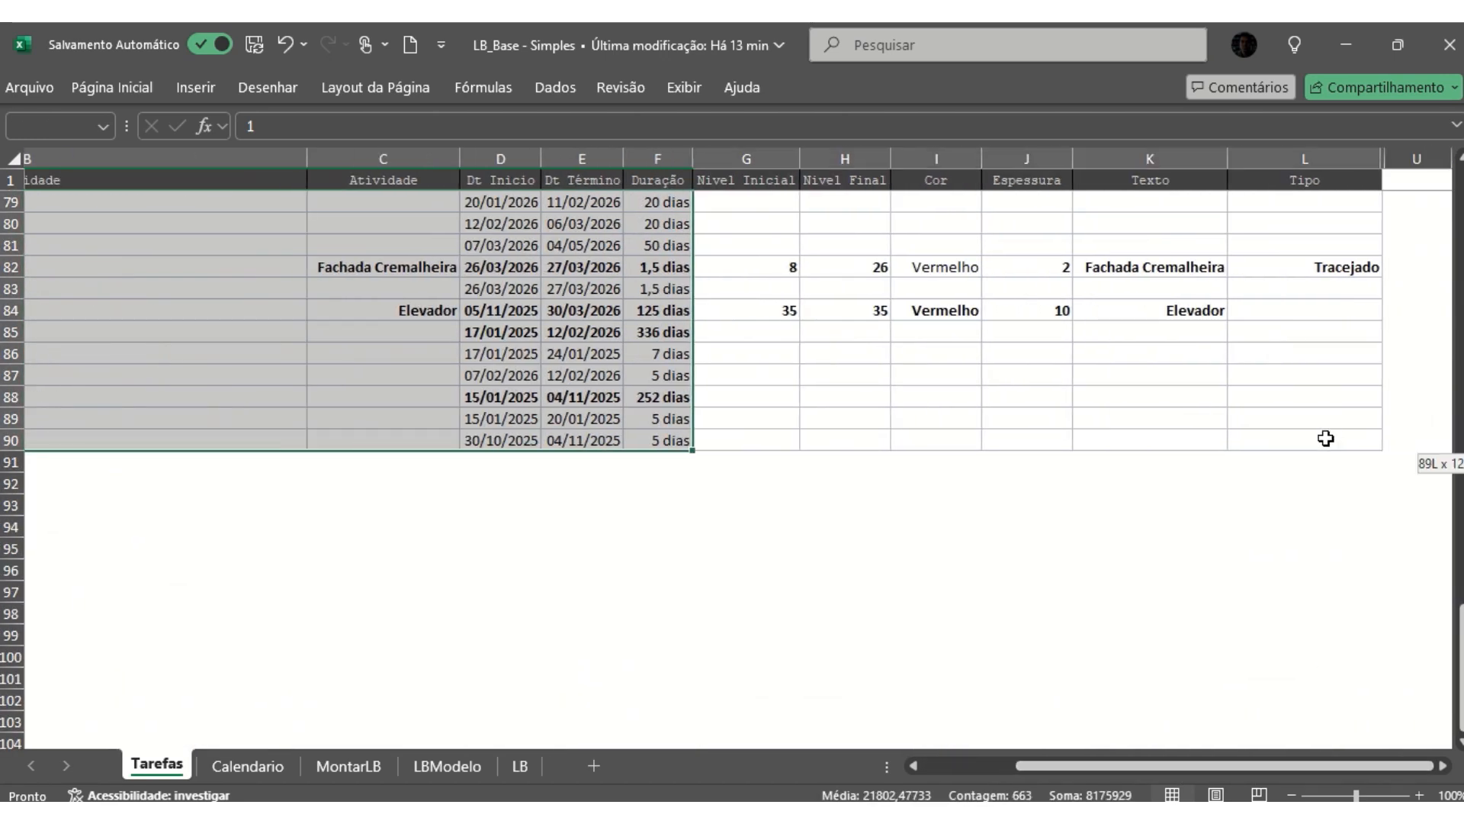
key(ctrl+c)
- Paste the copied task rows as values only into the Tarefas sheet of LB_Base - Exemplo, starting at cell A2
key(alt+Tab)
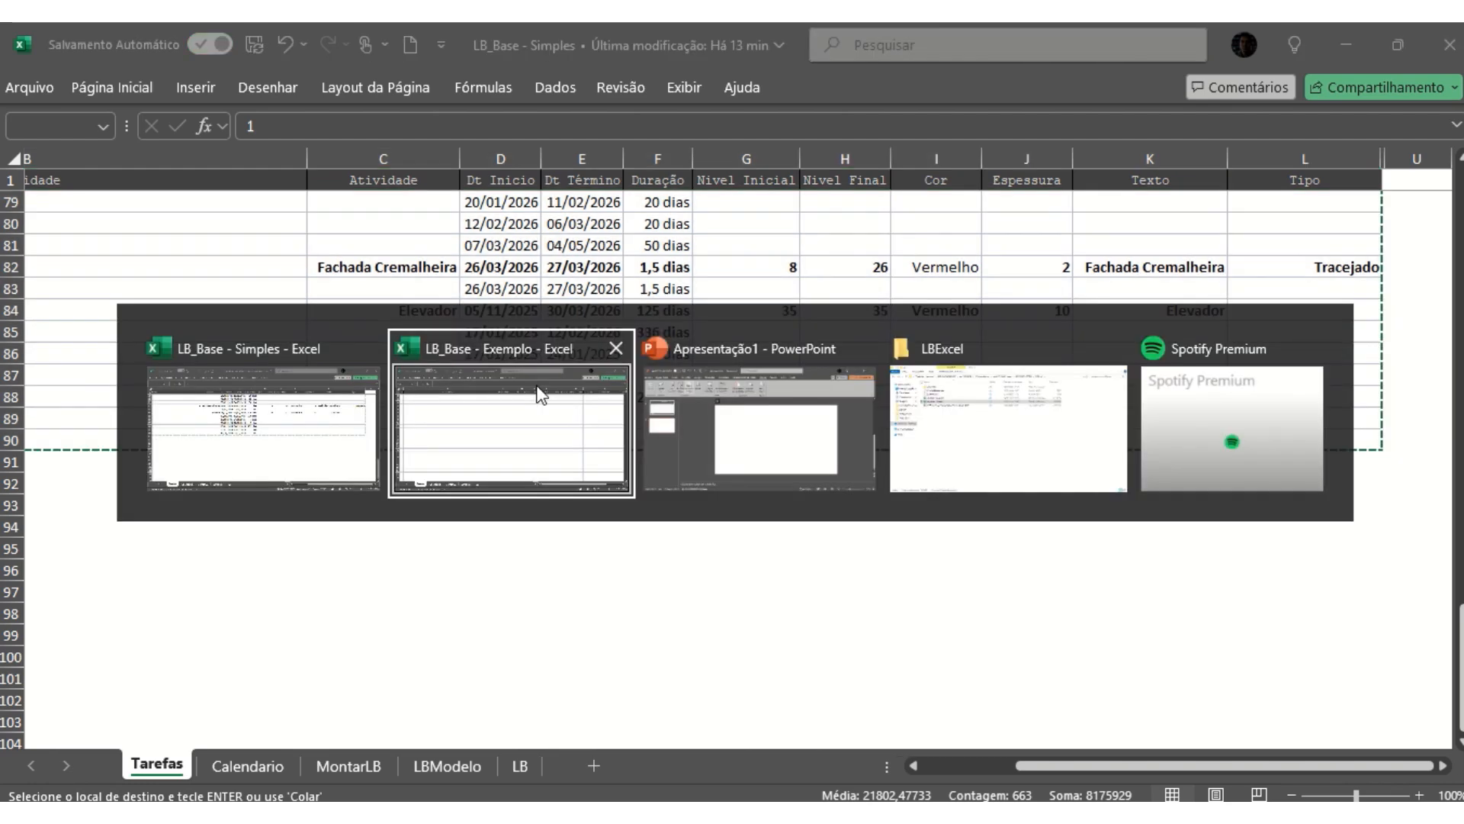
right_click(36, 205)
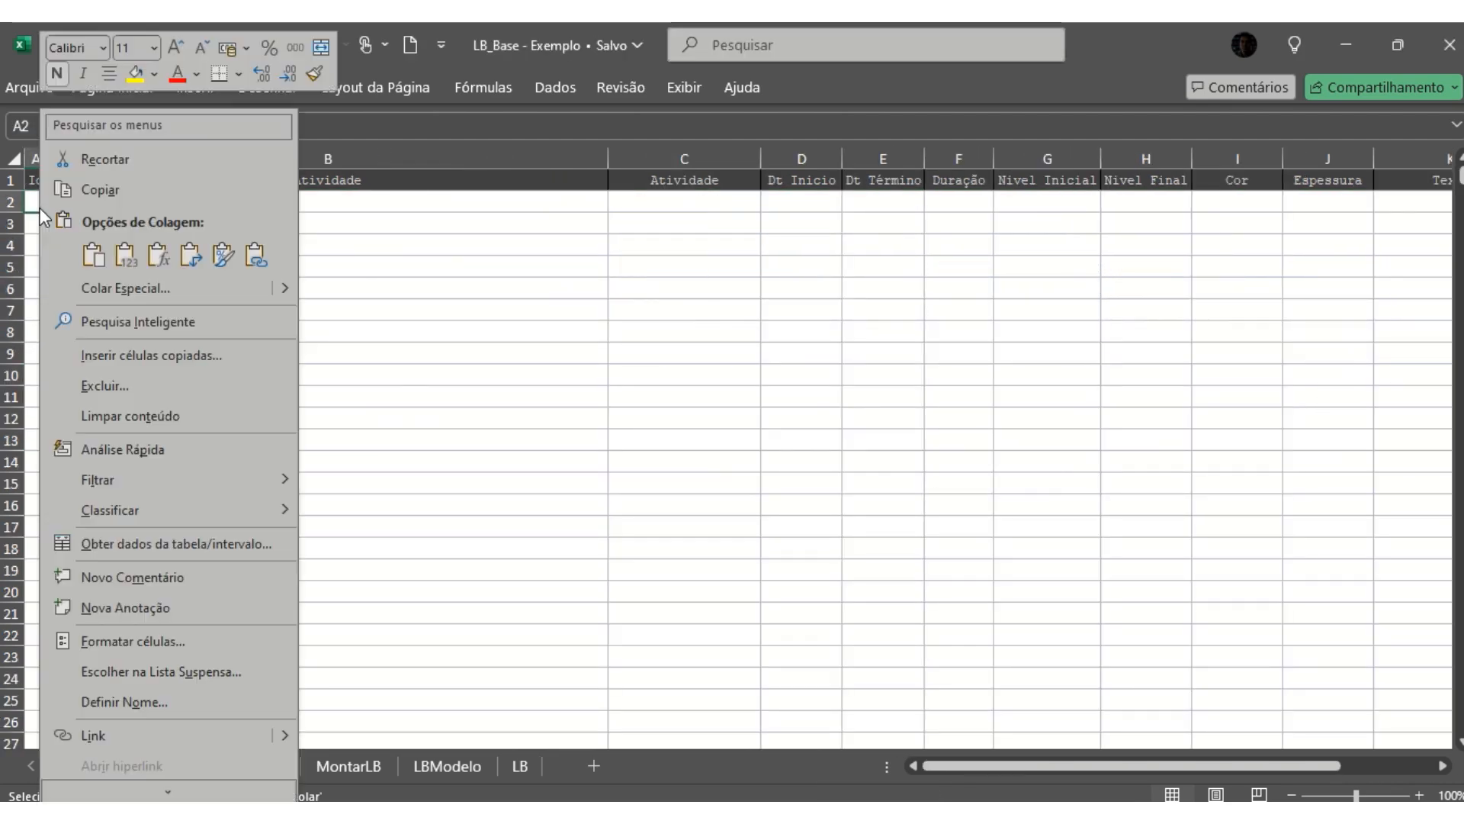
click(124, 255)
click(488, 296)
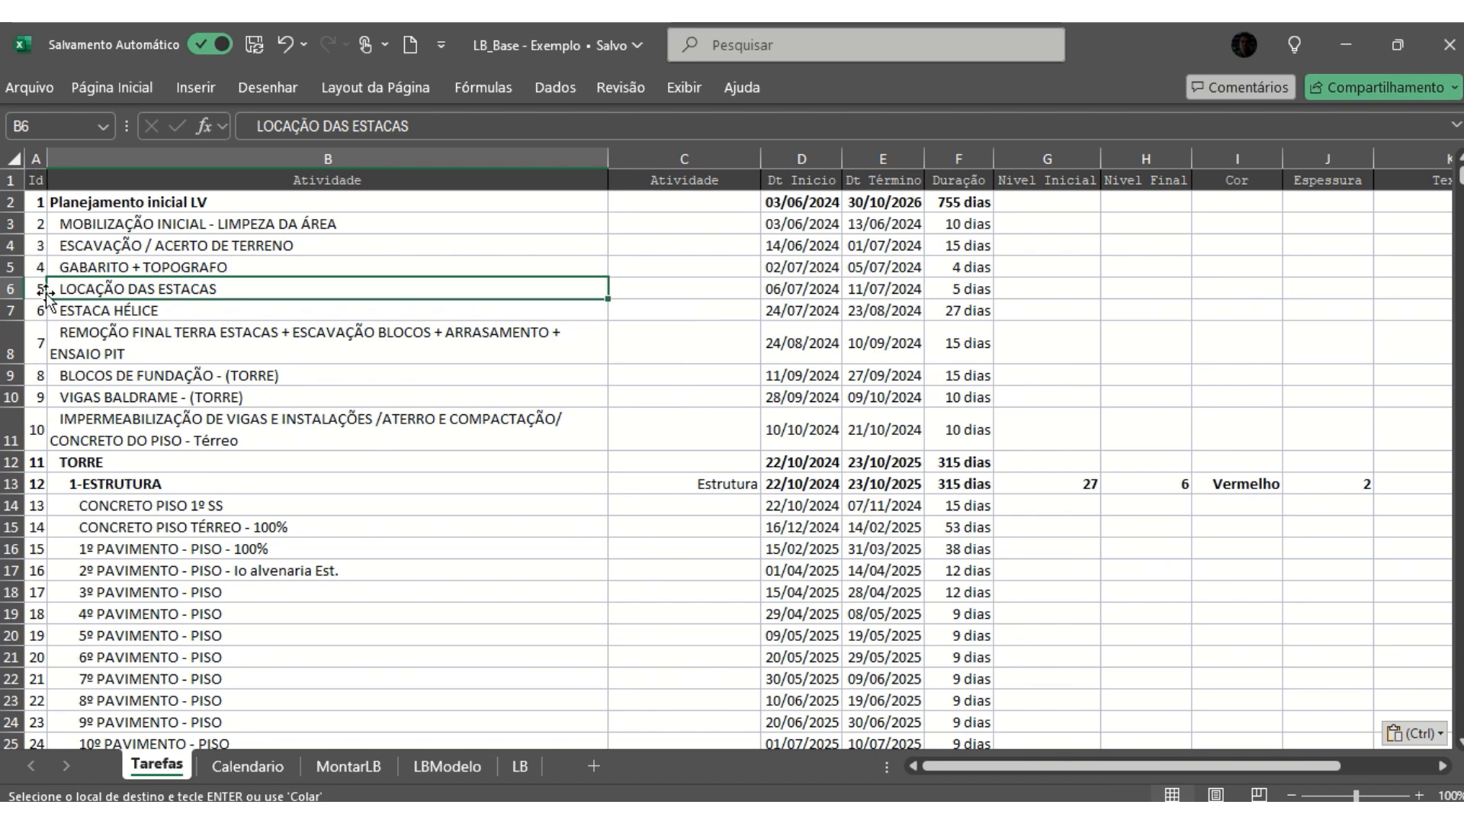
- Compare the full and short activity names in the two Atividade columns for the 1-ESTRUTURA row and its floor subtasks
click(327, 204)
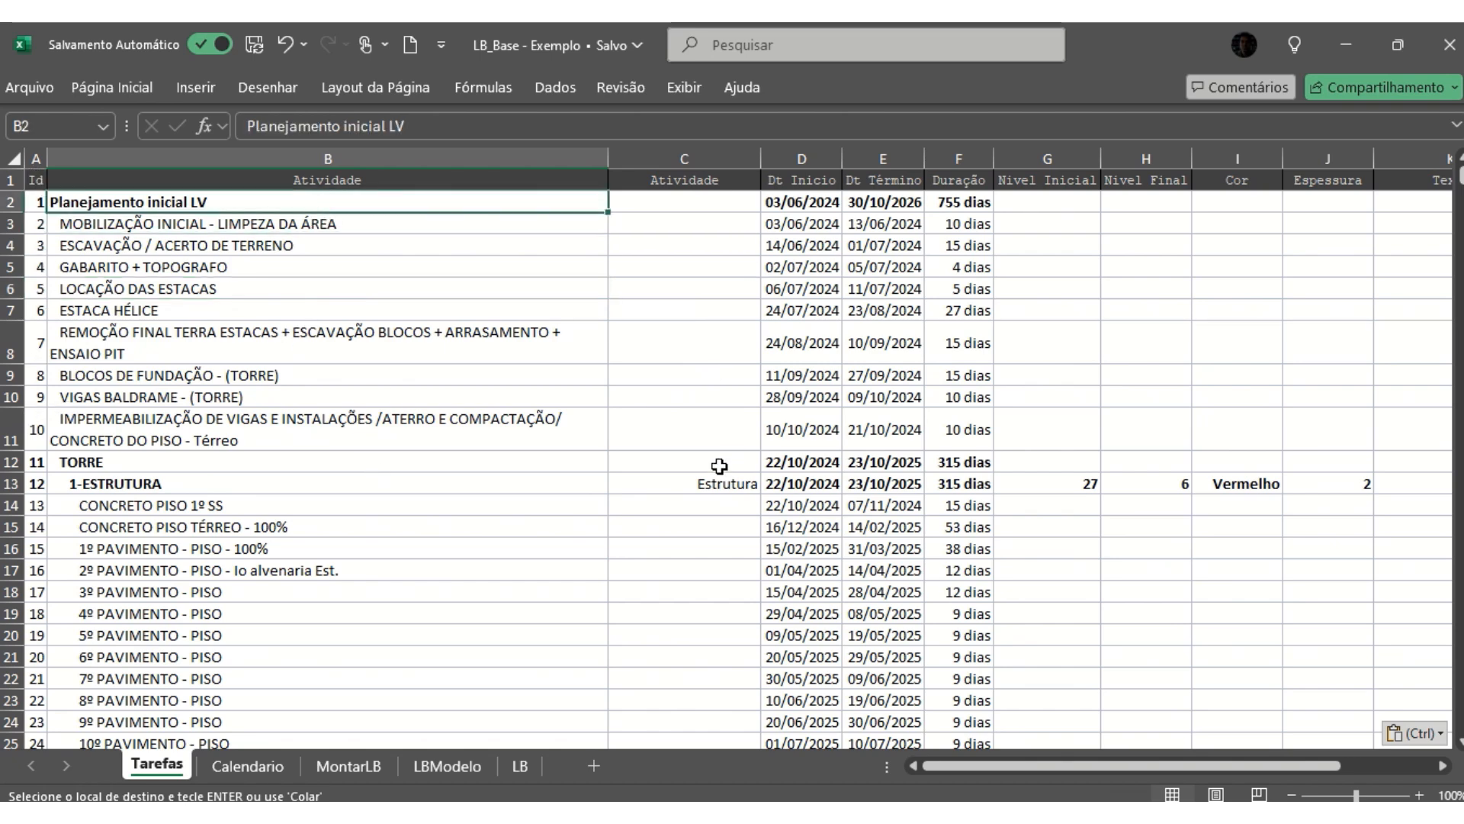
click(701, 483)
scroll(714, 447, down, 2)
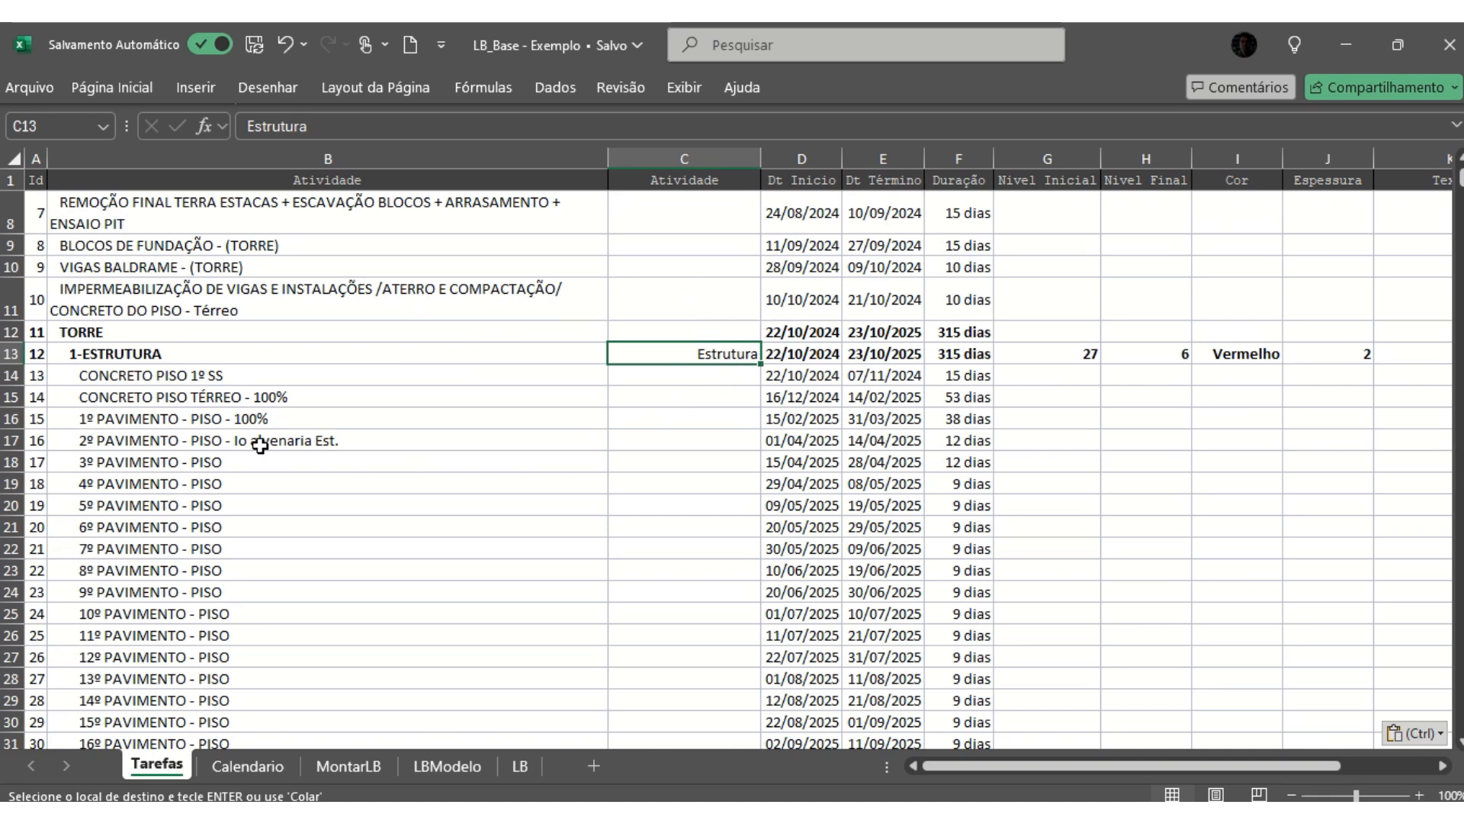
click(713, 395)
click(696, 448)
click(686, 503)
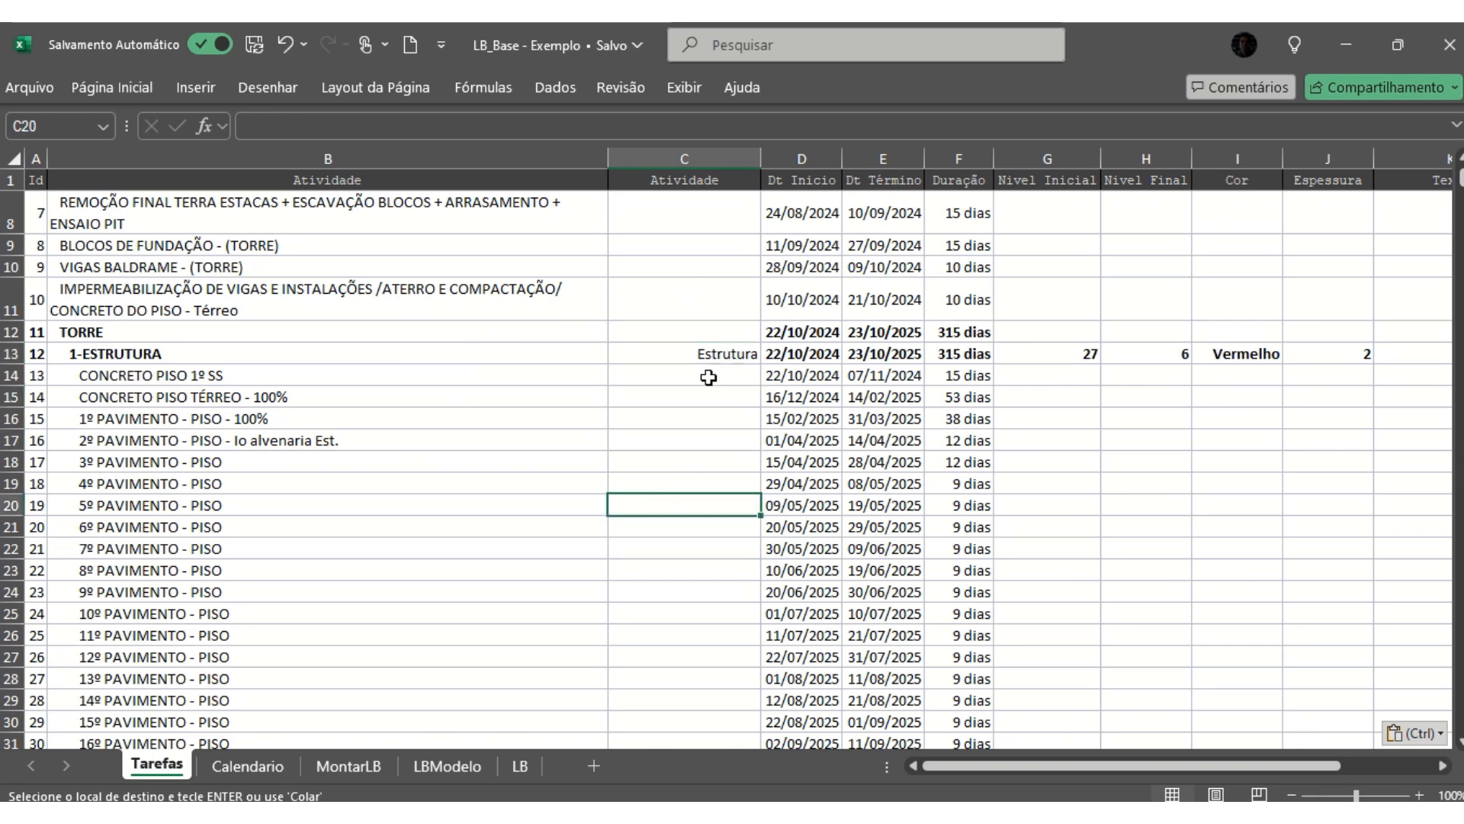
click(702, 355)
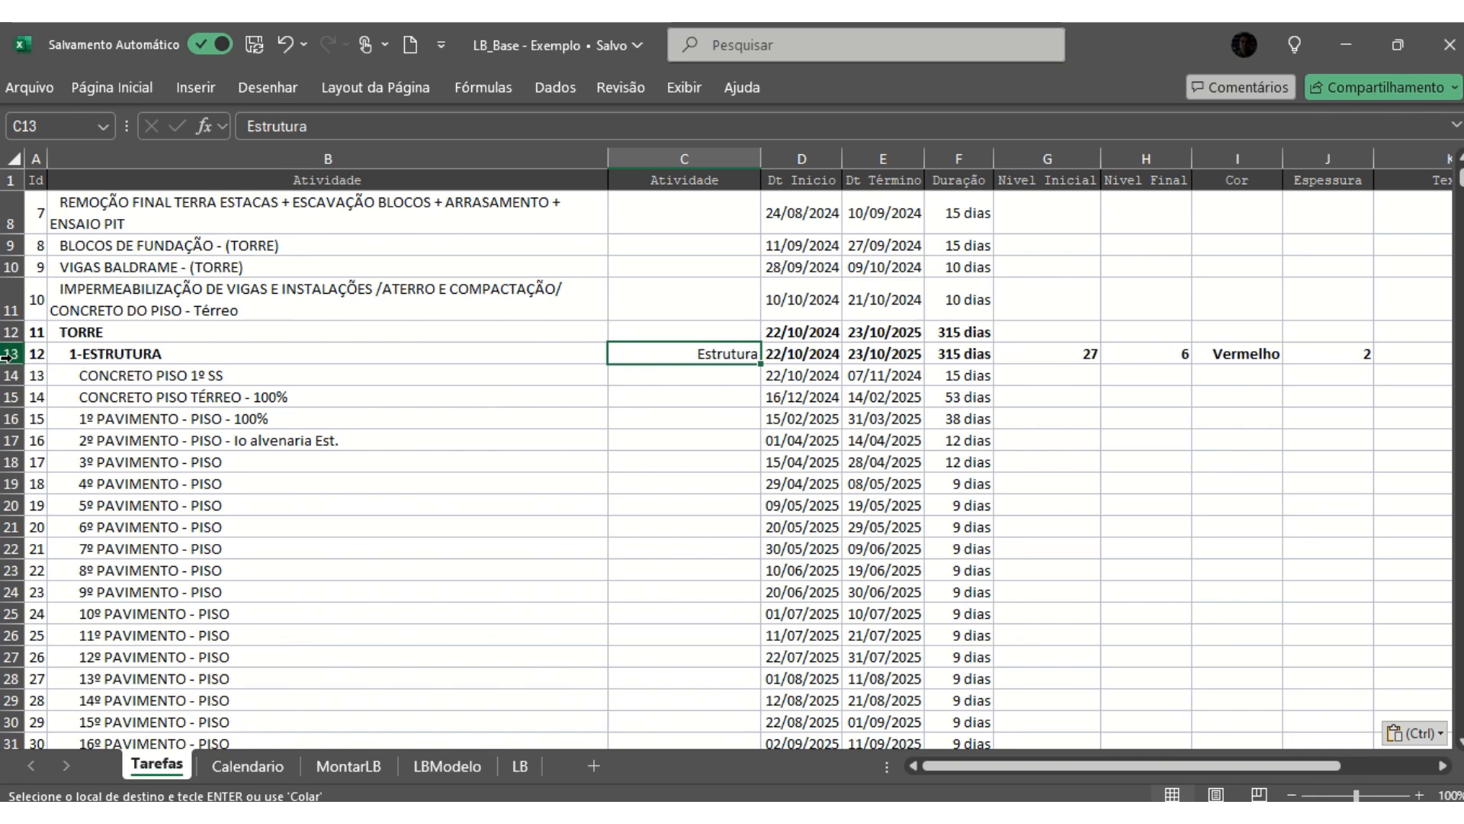
click(463, 352)
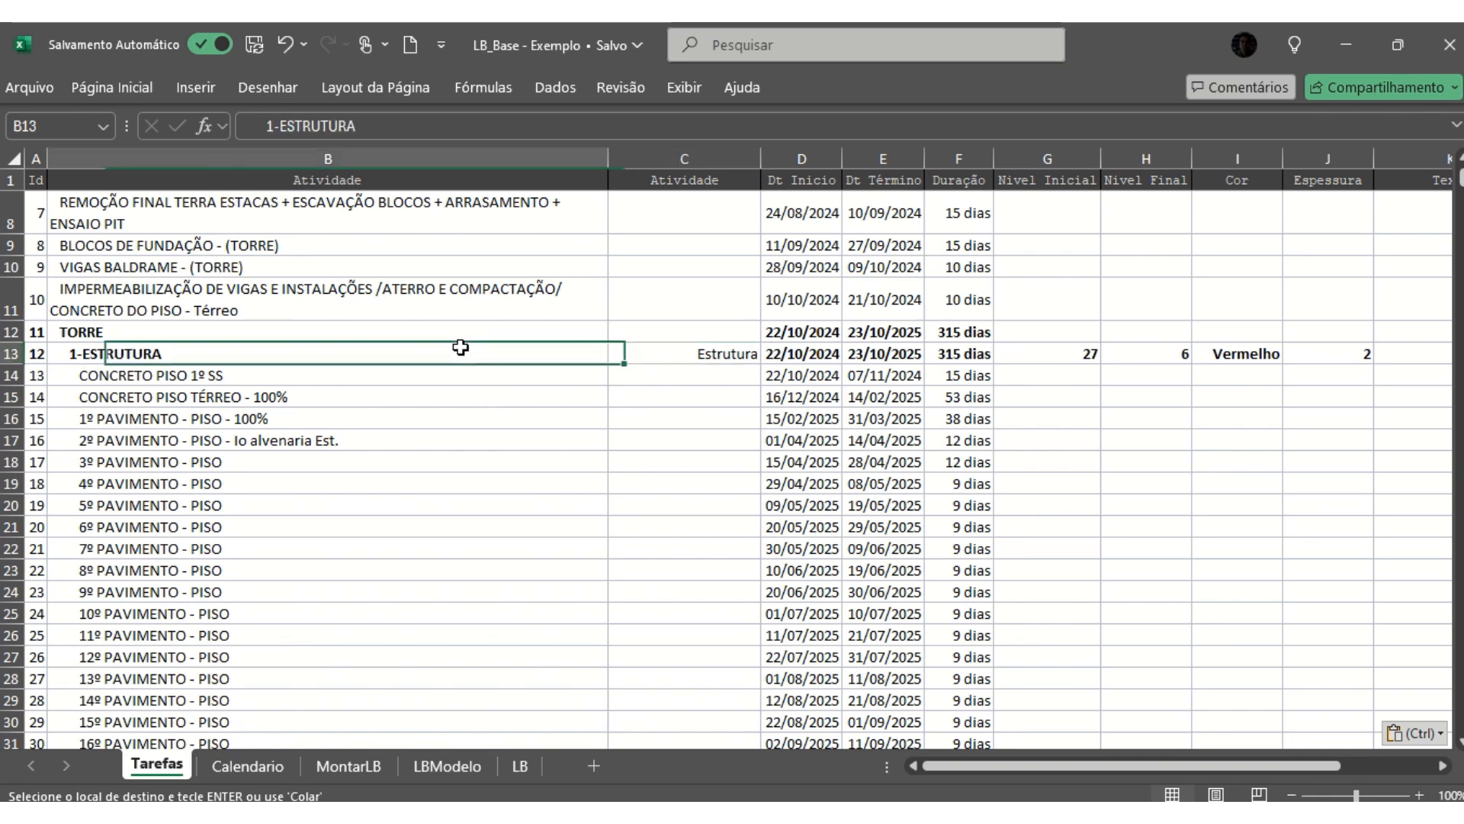
click(662, 360)
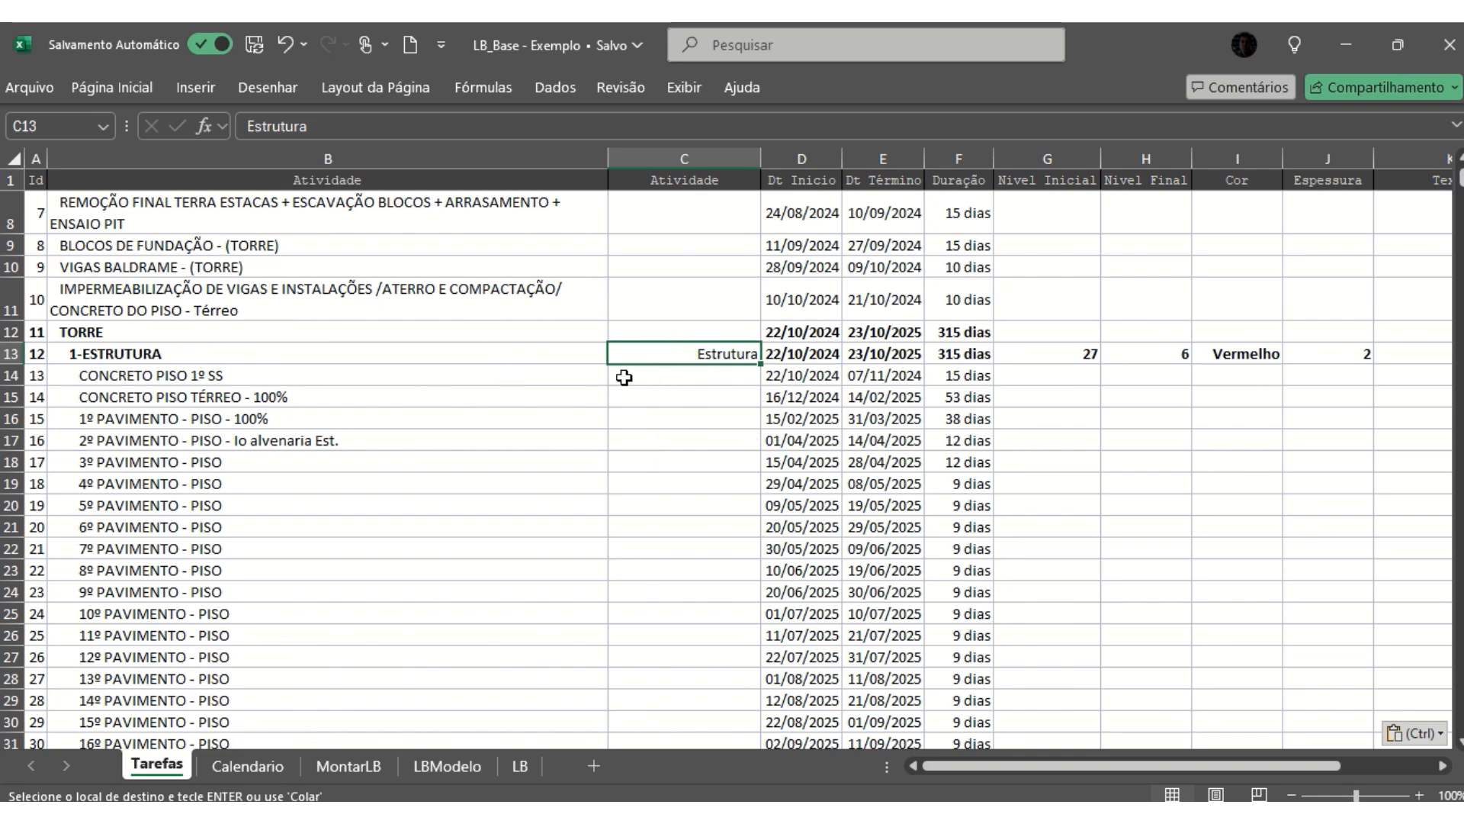
- Review the short activity names given to the SERVIÇOS INTERNOS tasks, from GRADIS DE FERRO to the FECHAMENTO KIT´S row
scroll(687, 366, down, 8)
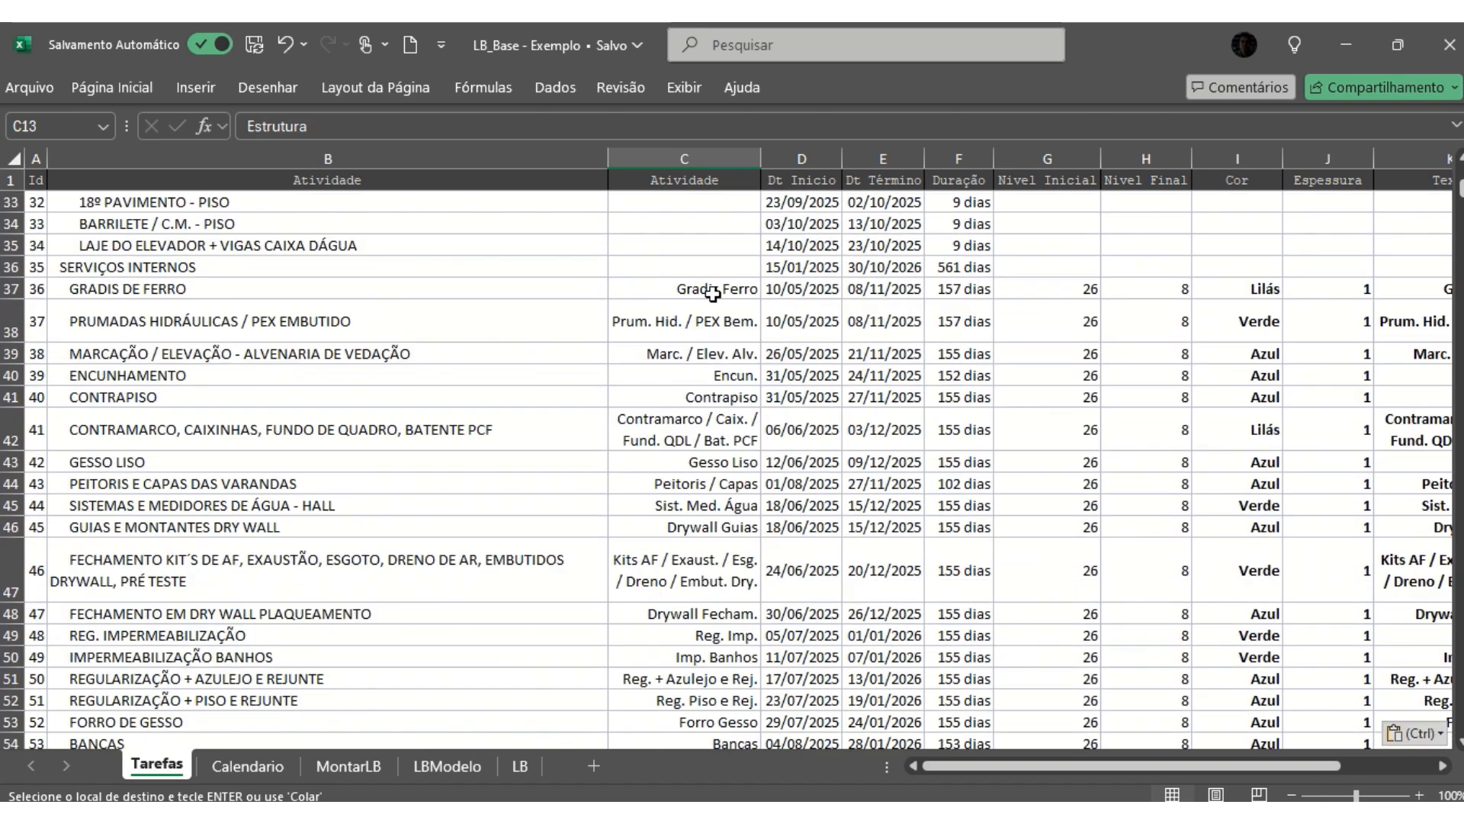
click(709, 288)
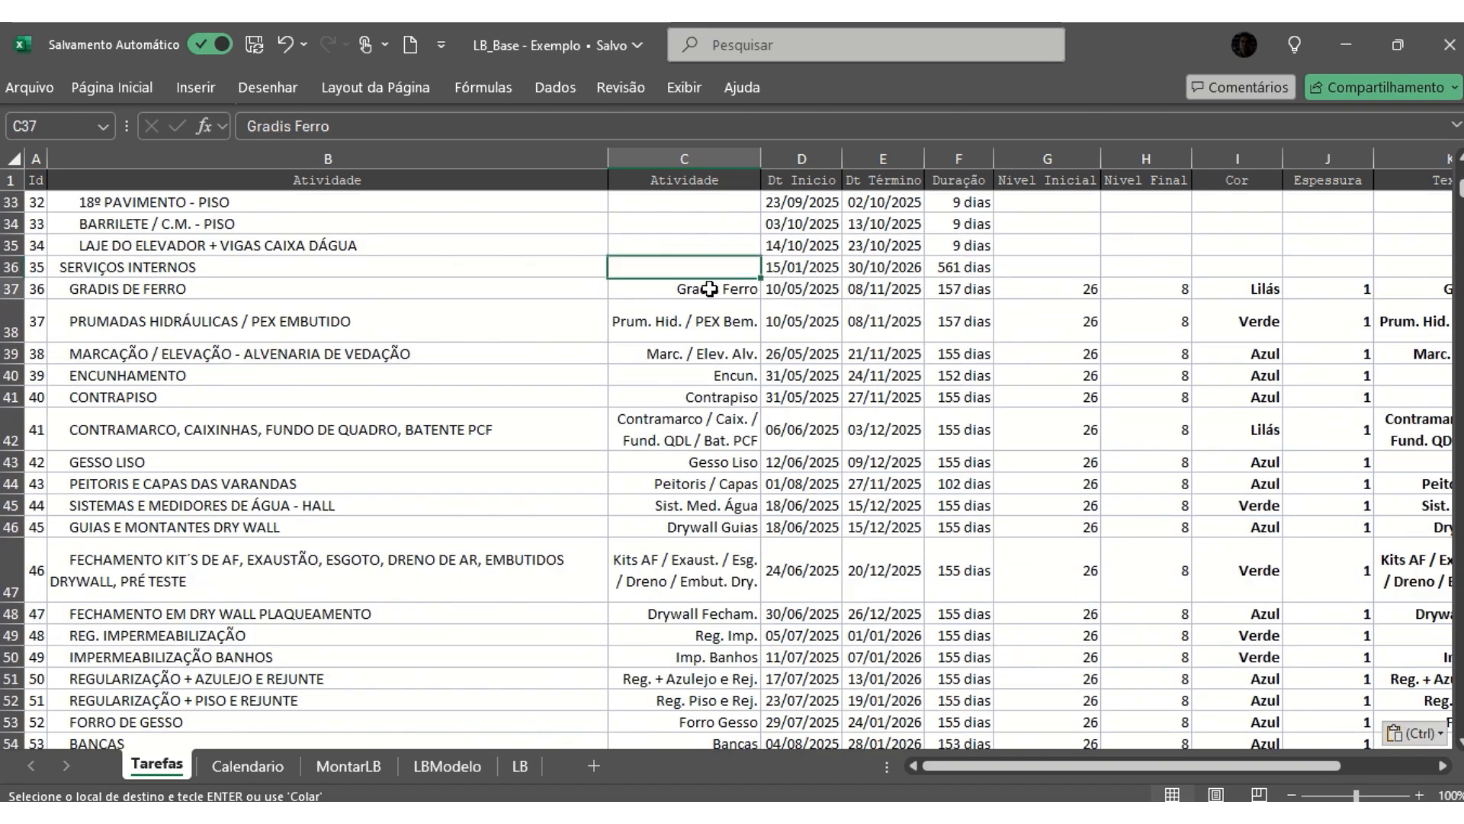
click(701, 321)
click(694, 357)
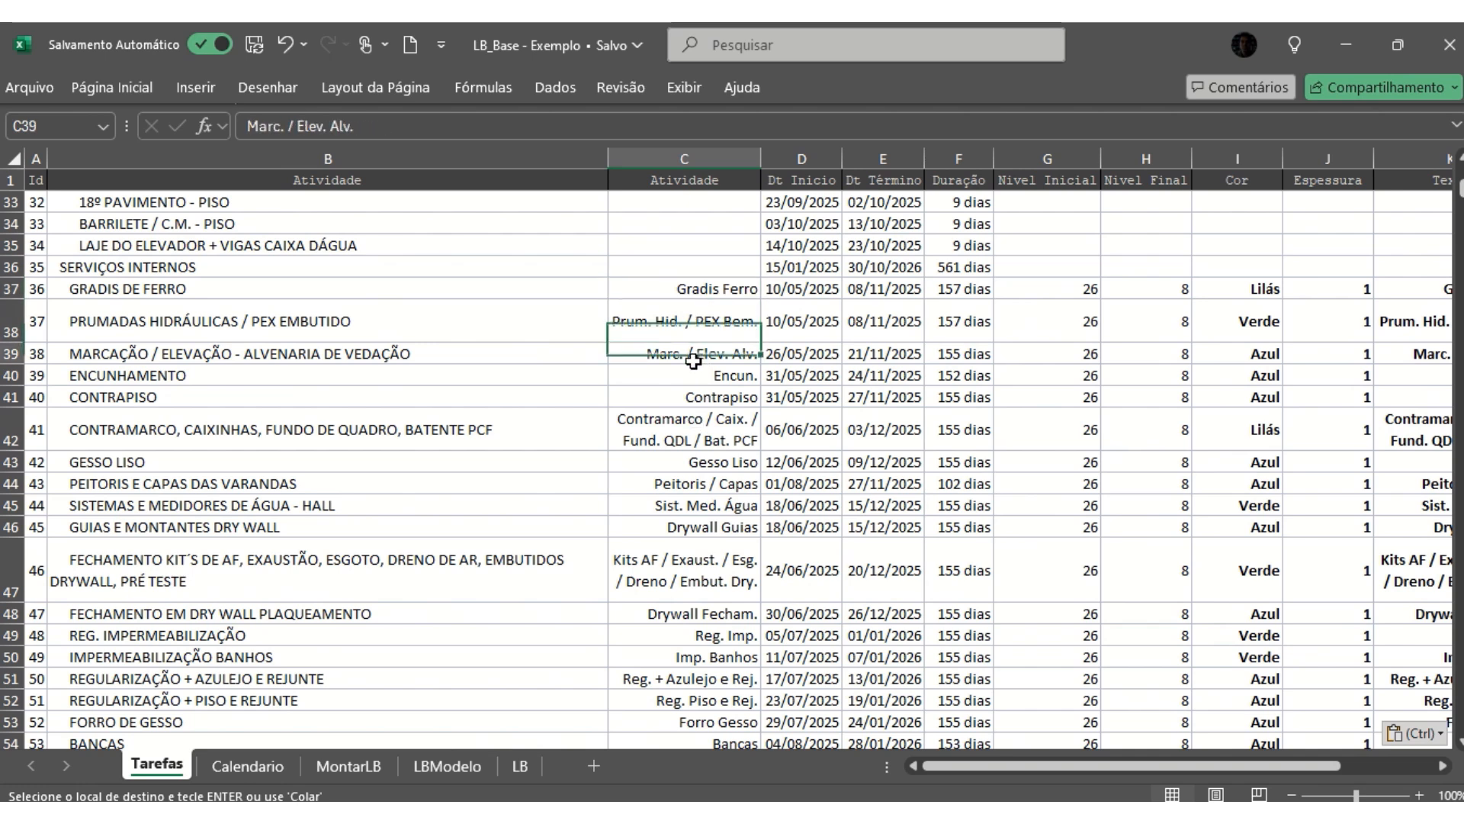
click(694, 397)
click(696, 429)
click(698, 505)
click(702, 581)
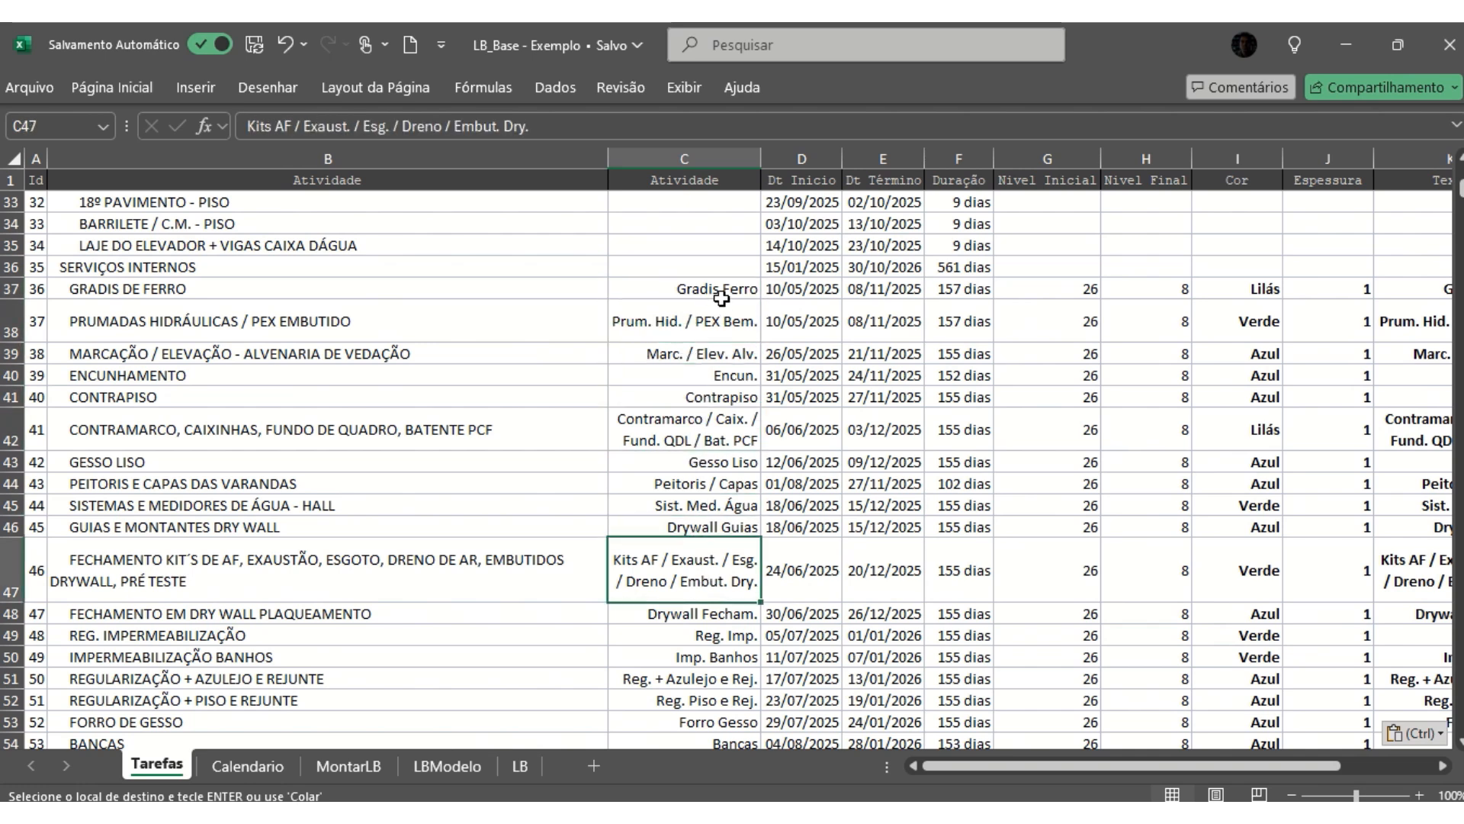
drag(715, 290, 717, 484)
click(690, 437)
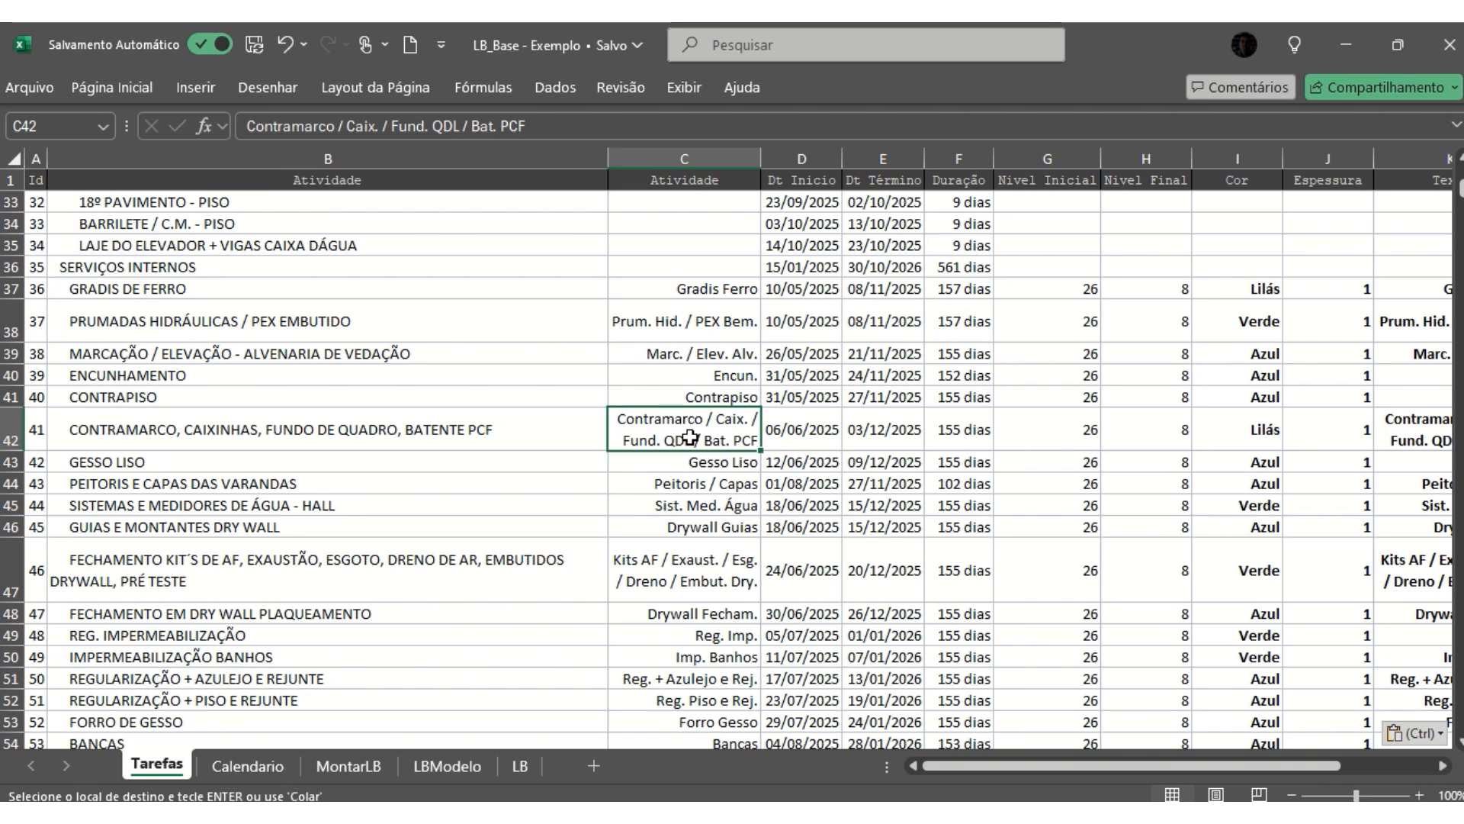
click(710, 356)
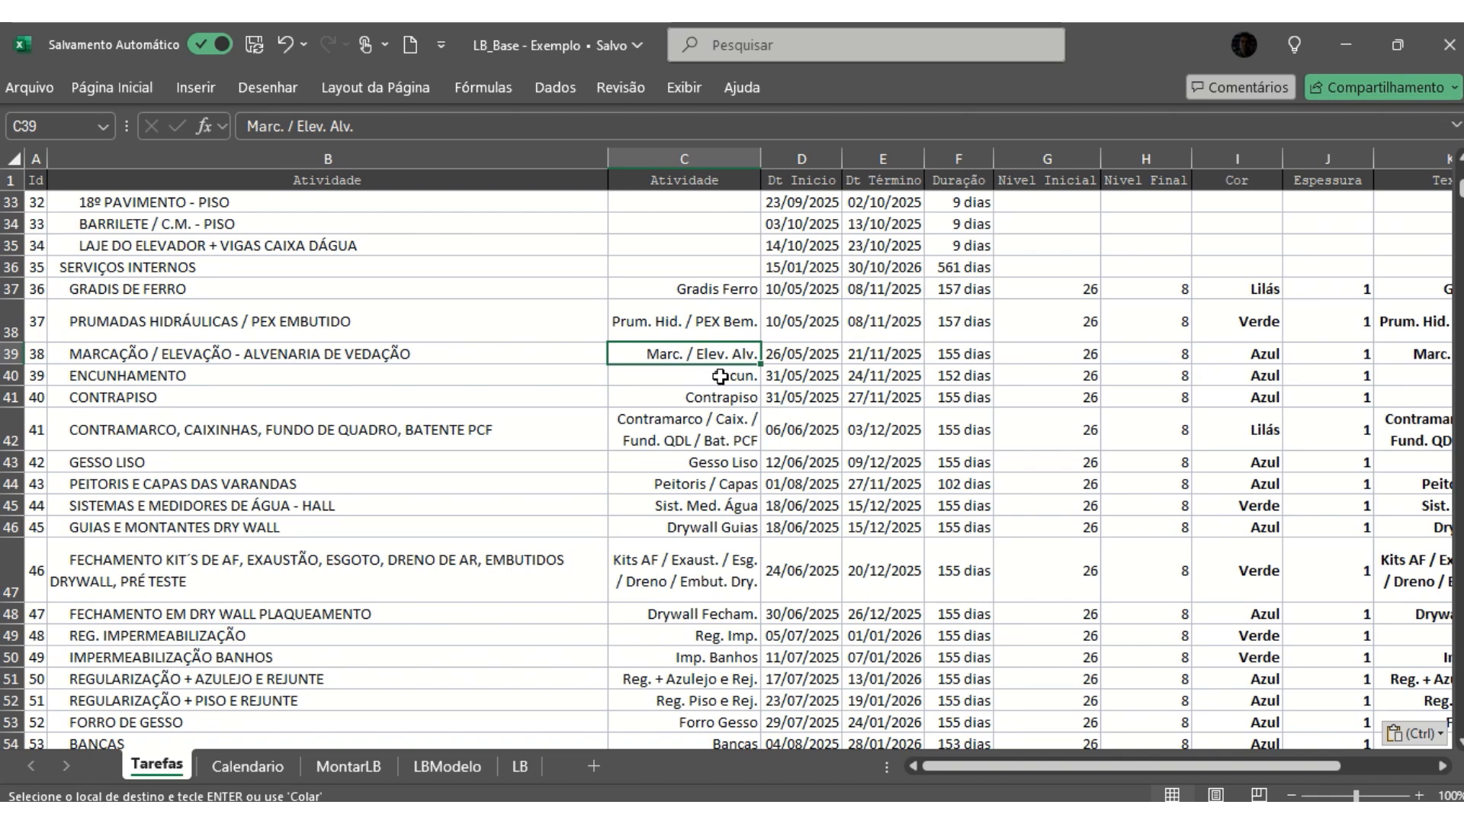
- Examine the Dt Inicio, Dt Término and Duração entries of the Planejamento inicial LV row
scroll(721, 376, up, 10)
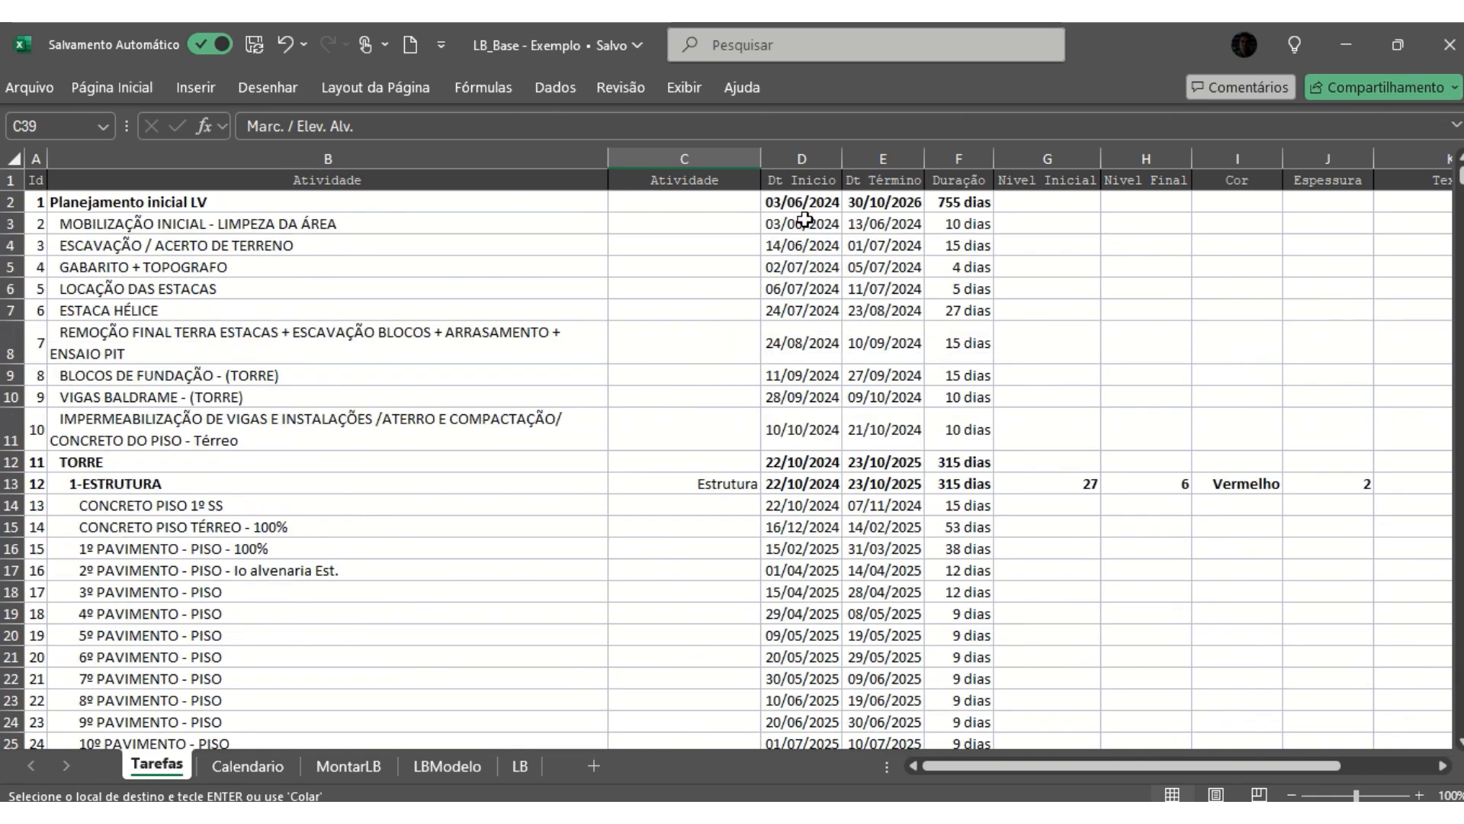
click(851, 221)
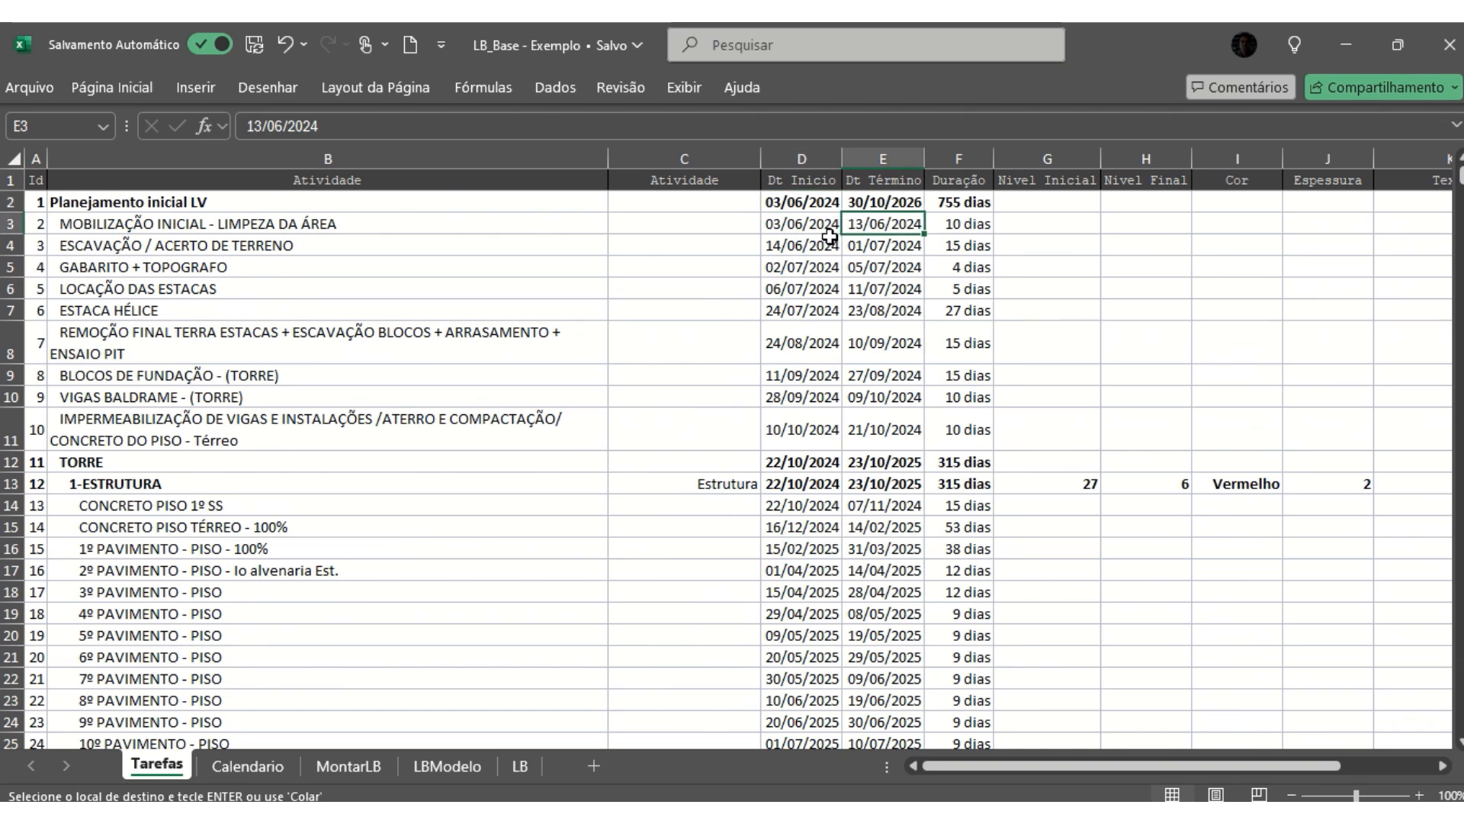
drag(802, 204, 884, 209)
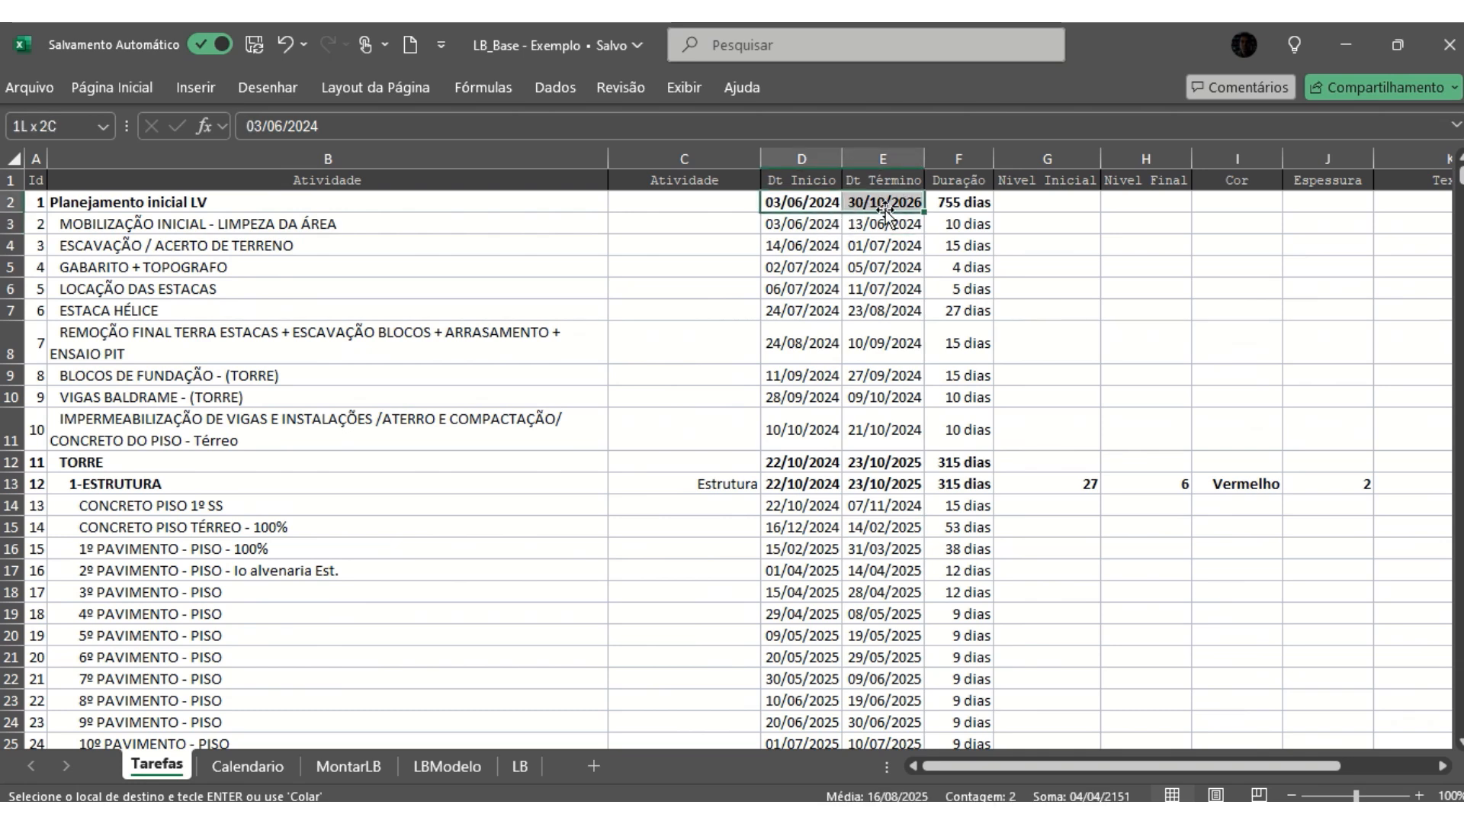
text(03/06/2024	30/10/2026)
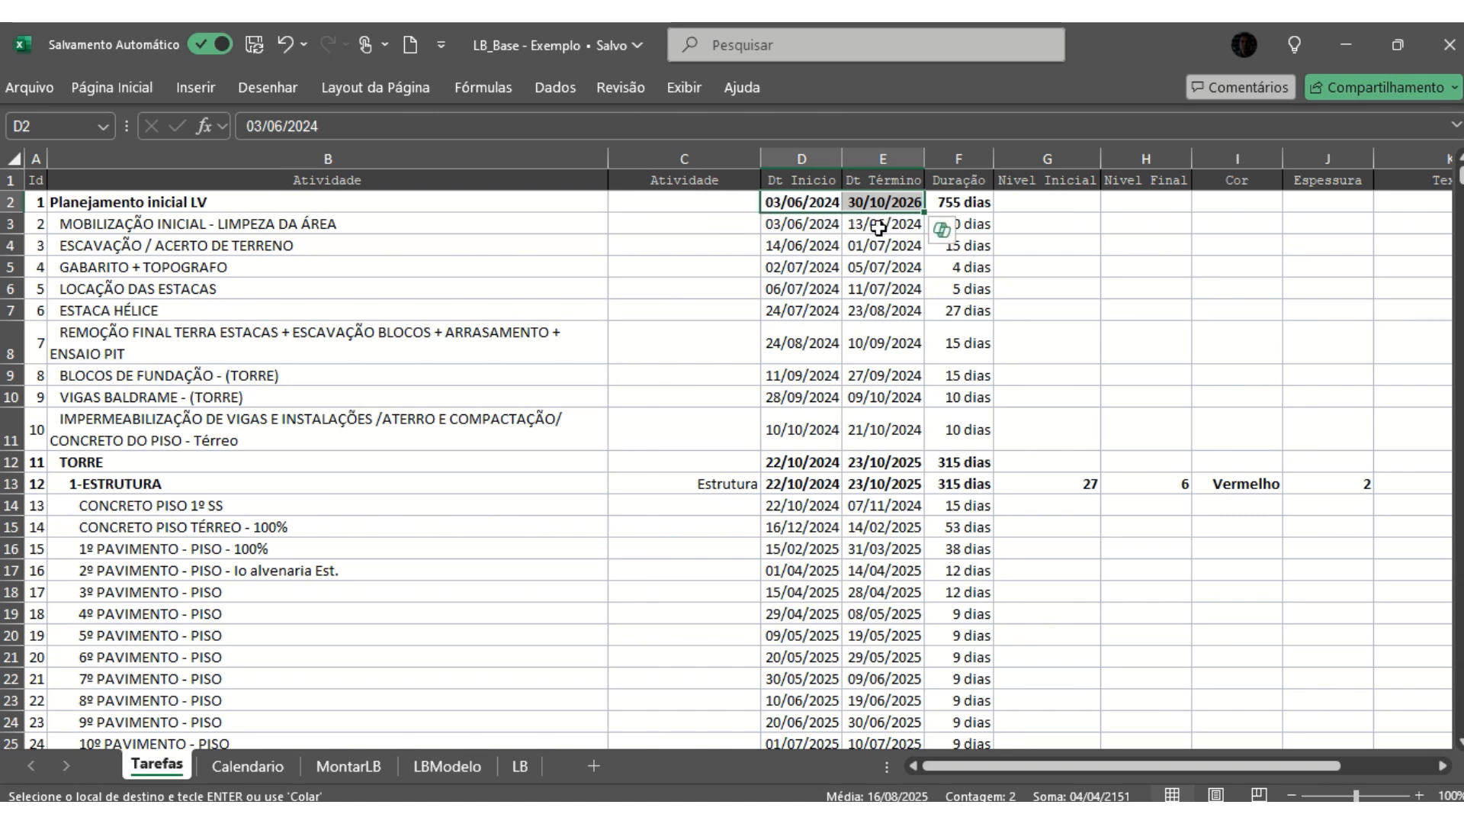
click(807, 201)
click(880, 203)
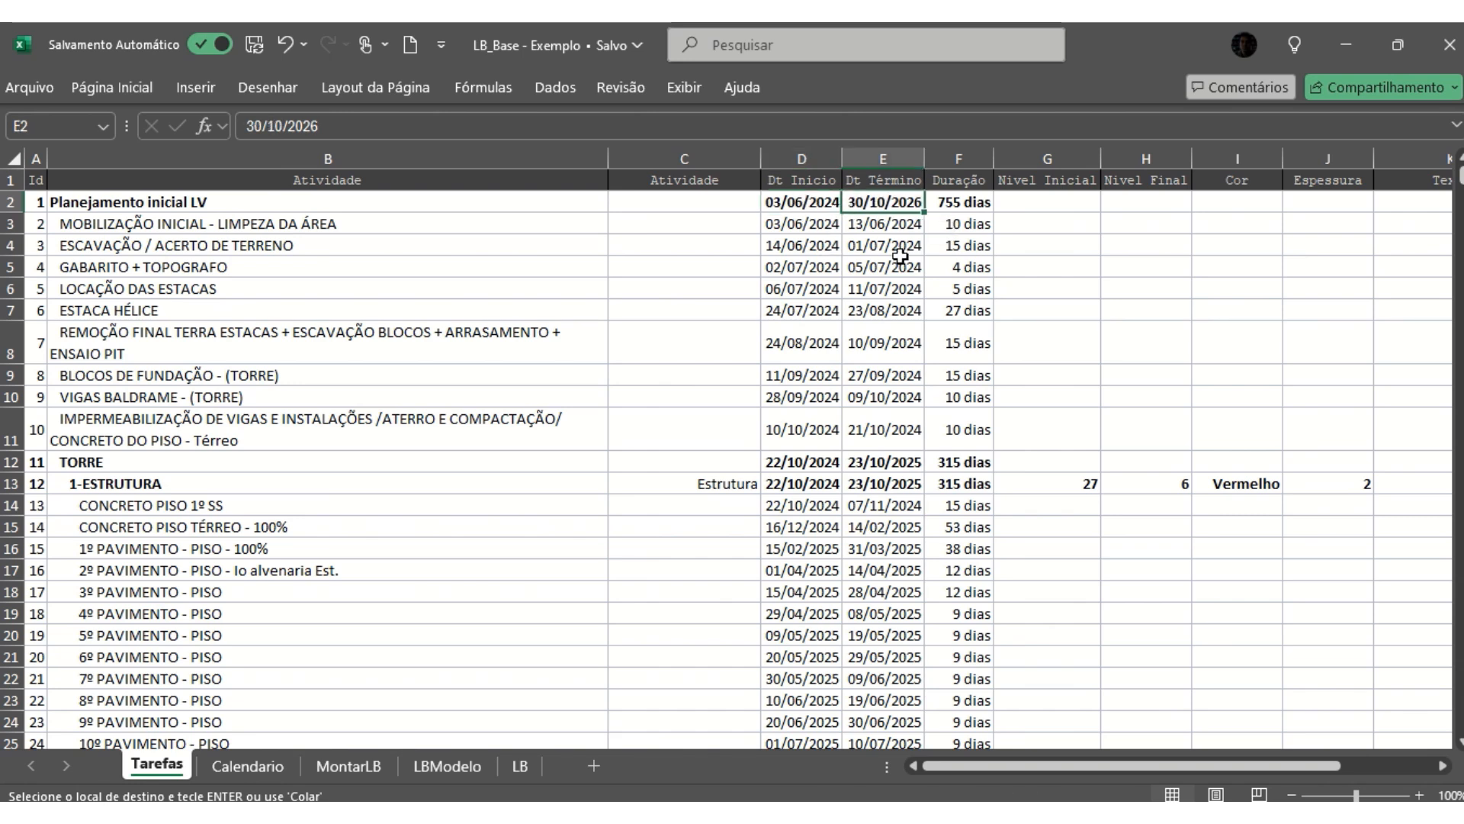
click(812, 201)
click(868, 203)
click(951, 201)
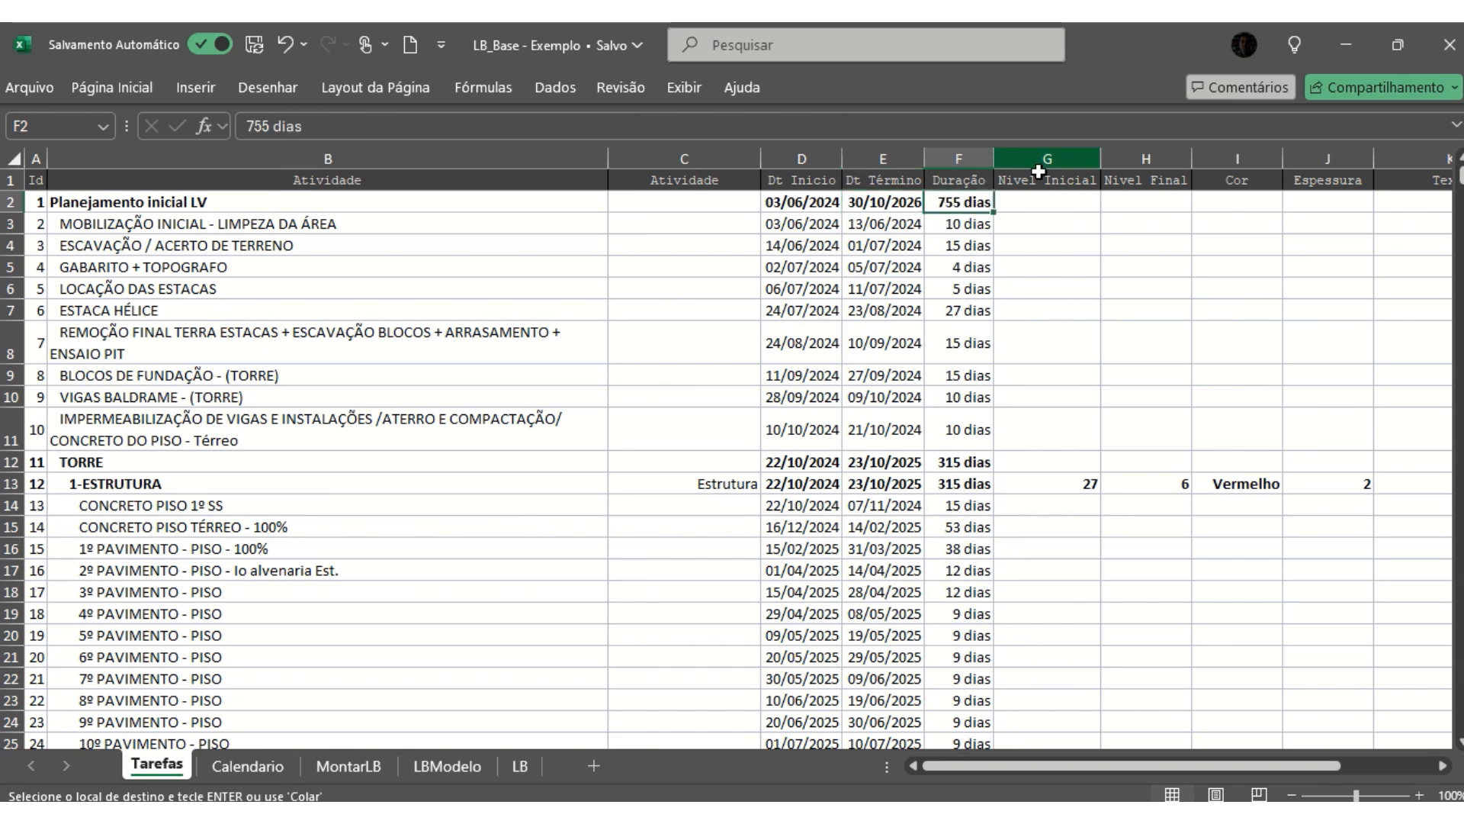
- Examine the Nivel Inicial and Nivel Final of 1-ESTRUTURA, and the Cor entries of that row and the first SERVIÇOS INTERNOS tasks
click(1159, 212)
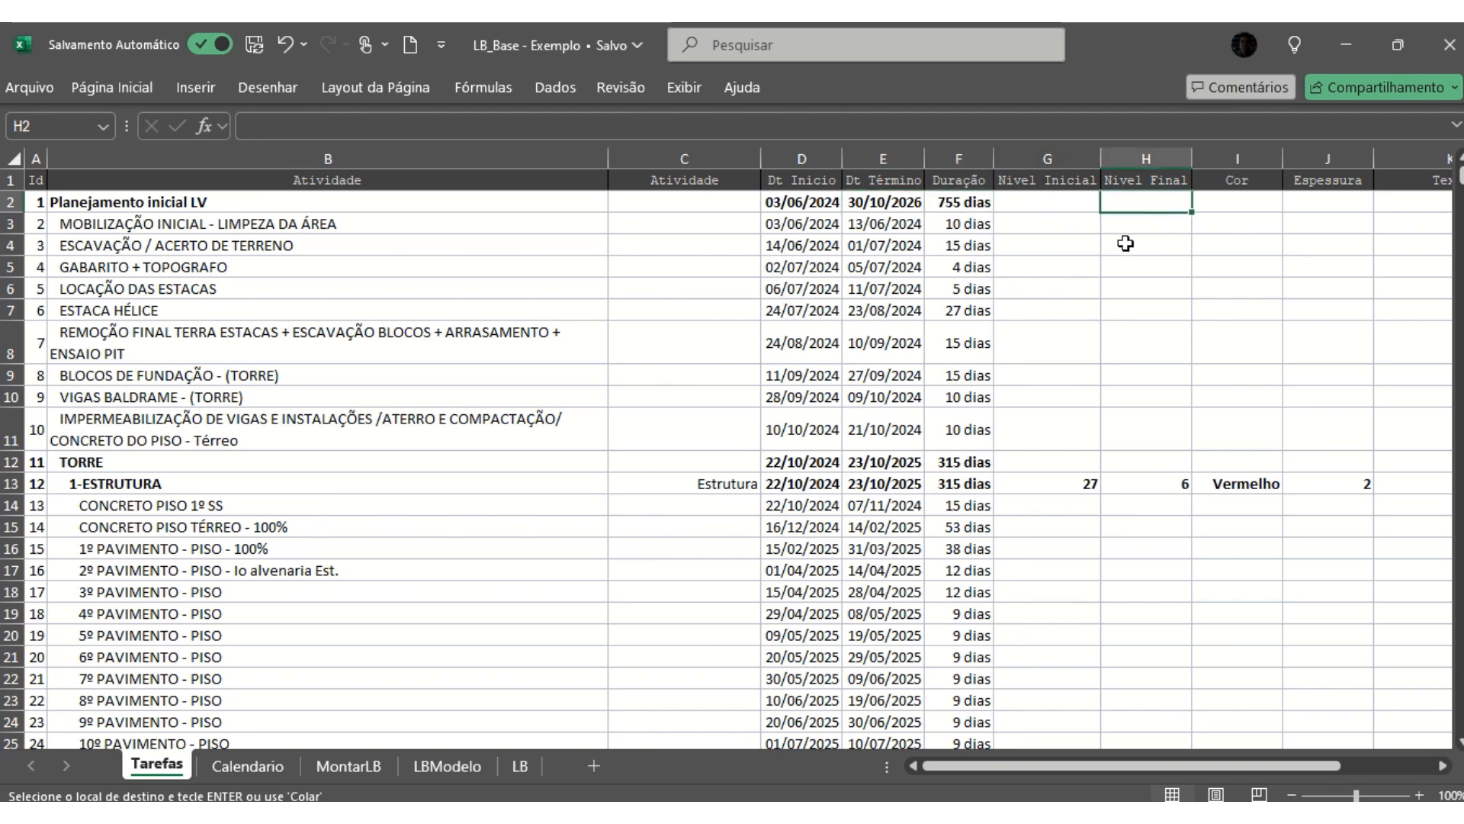
click(1060, 208)
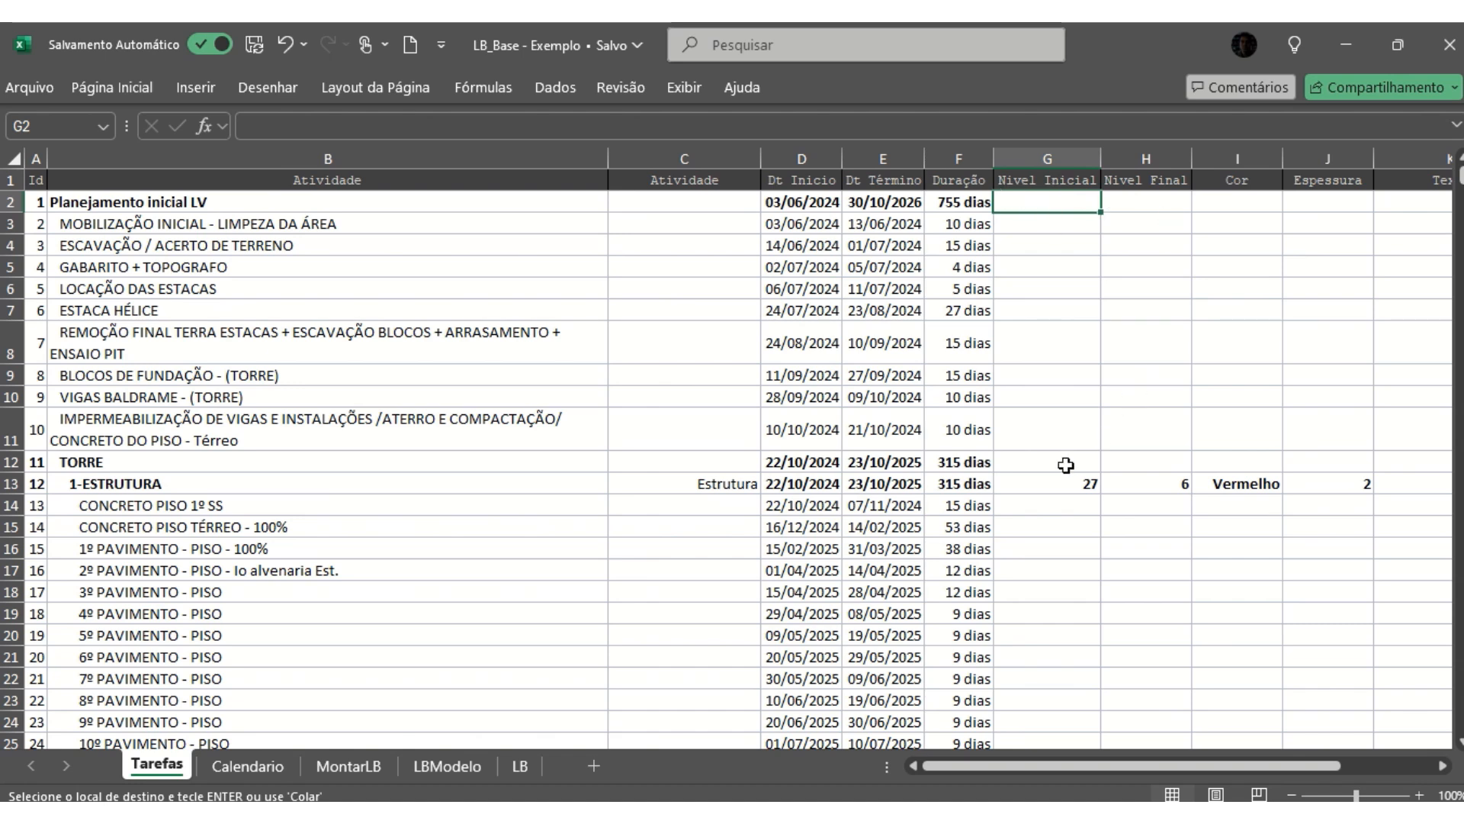
click(1043, 486)
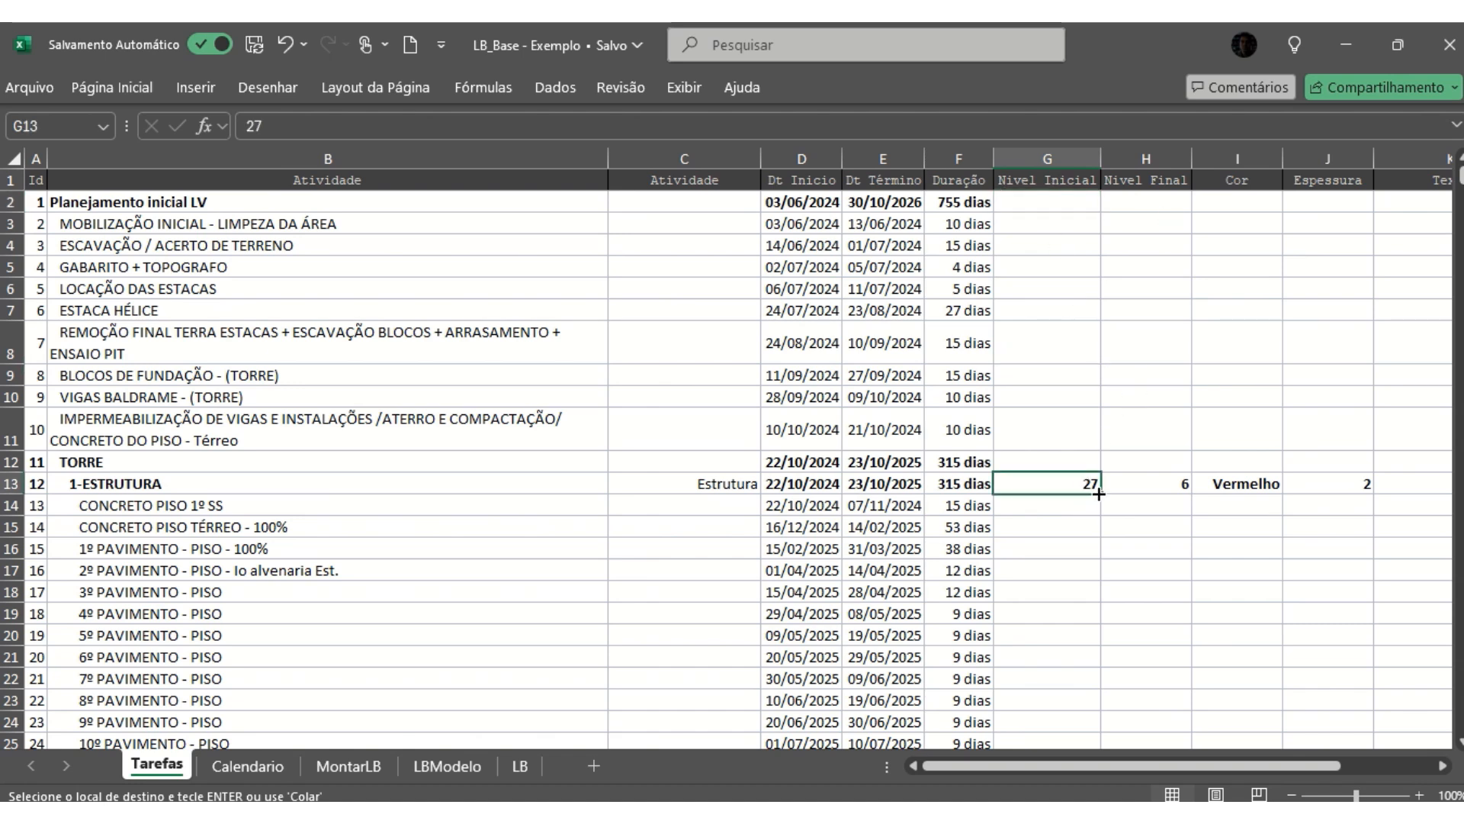
click(1135, 485)
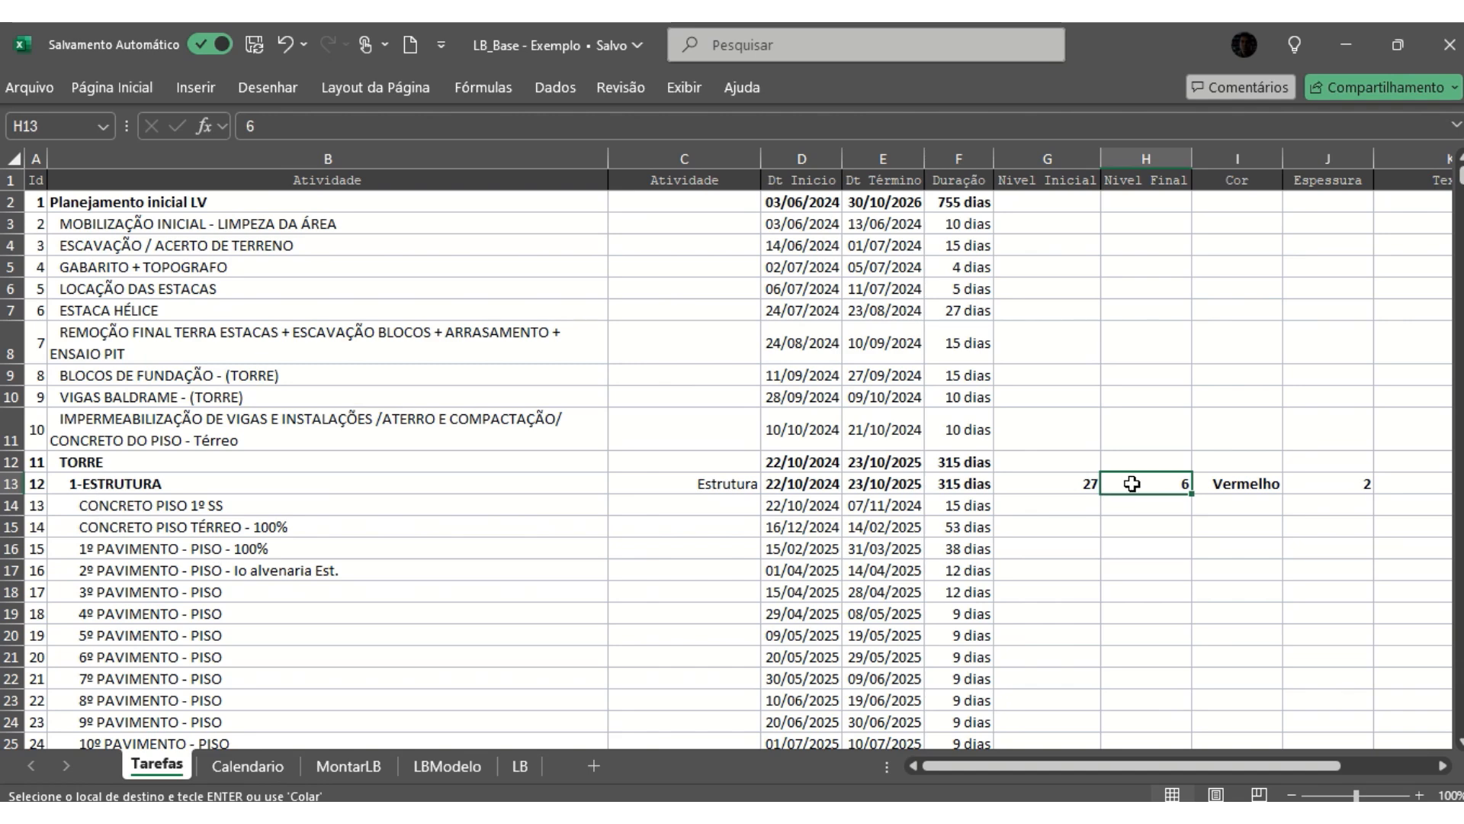
click(1250, 485)
scroll(1294, 414, down, 5)
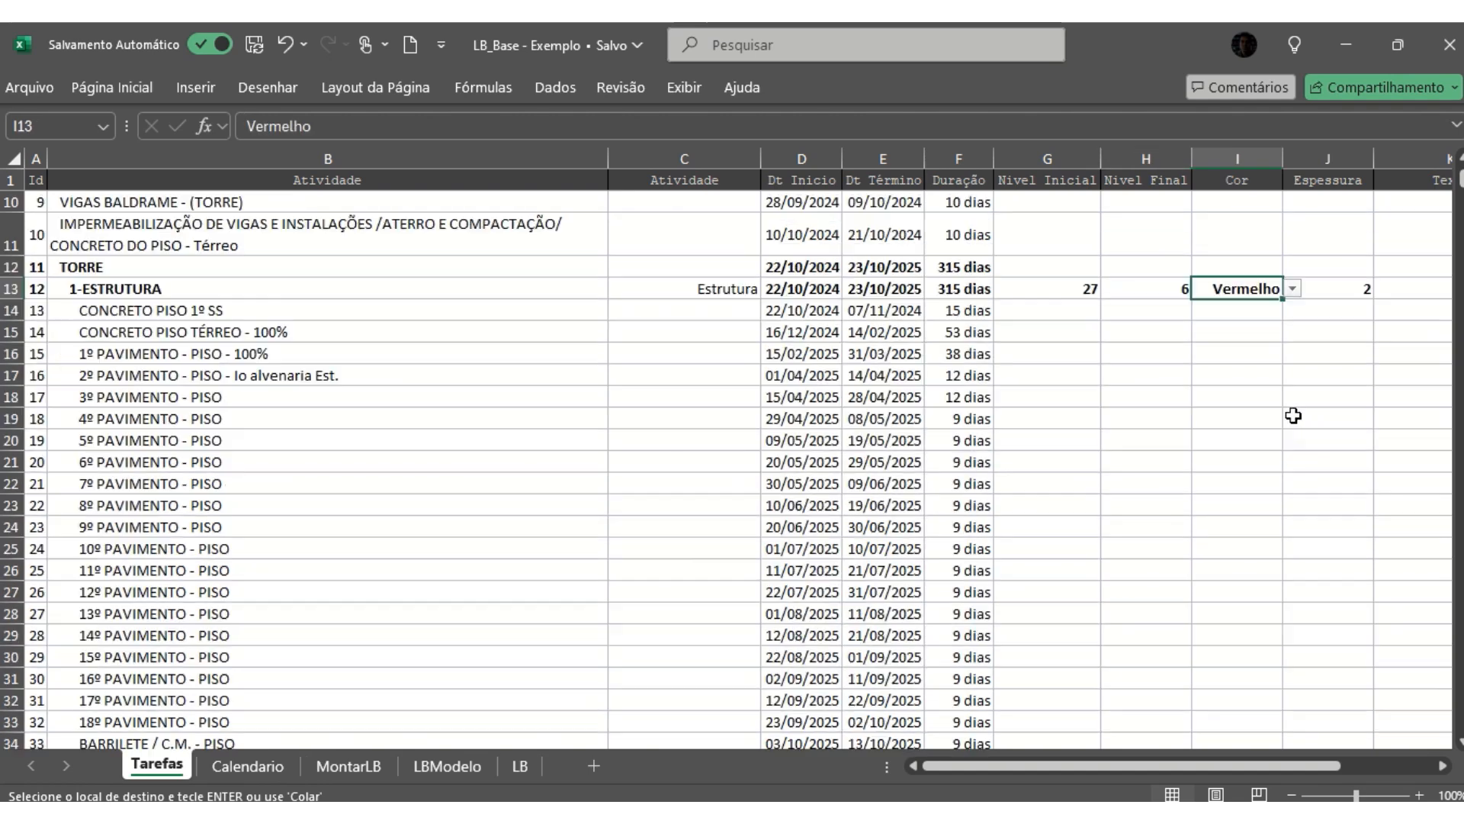
scroll(1265, 404, up, 2)
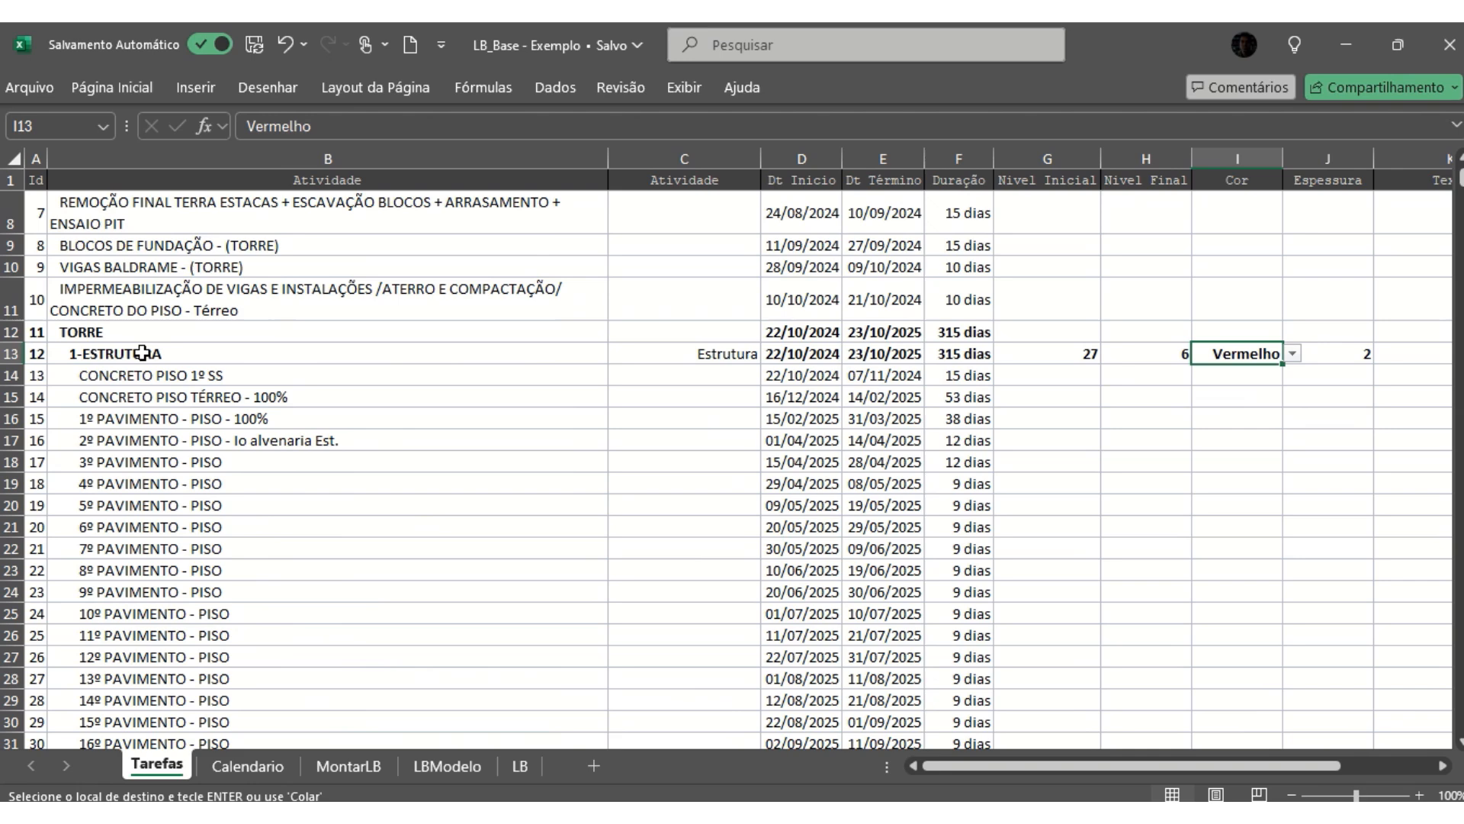
scroll(1252, 366, down, 8)
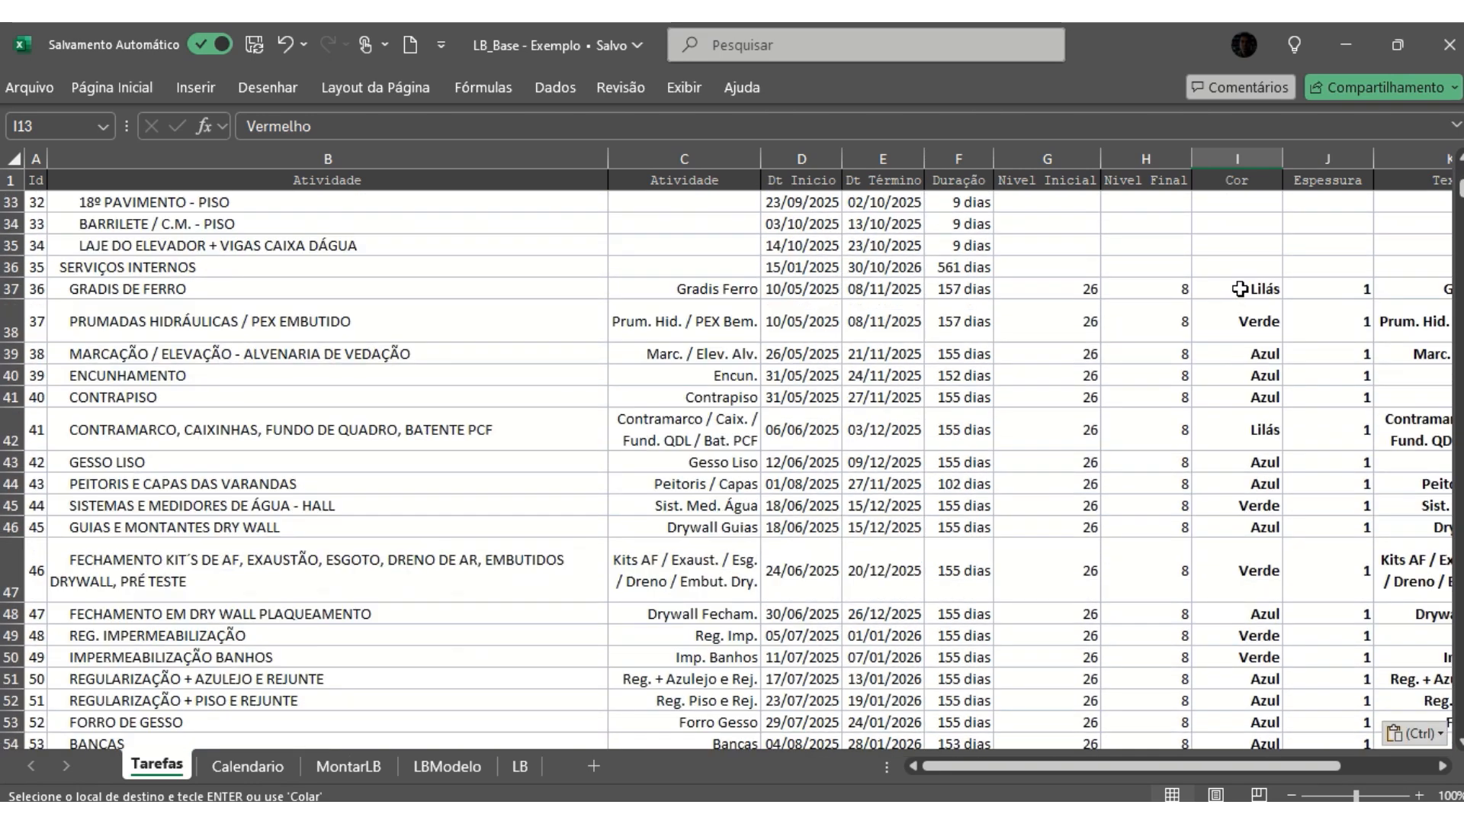
click(1240, 288)
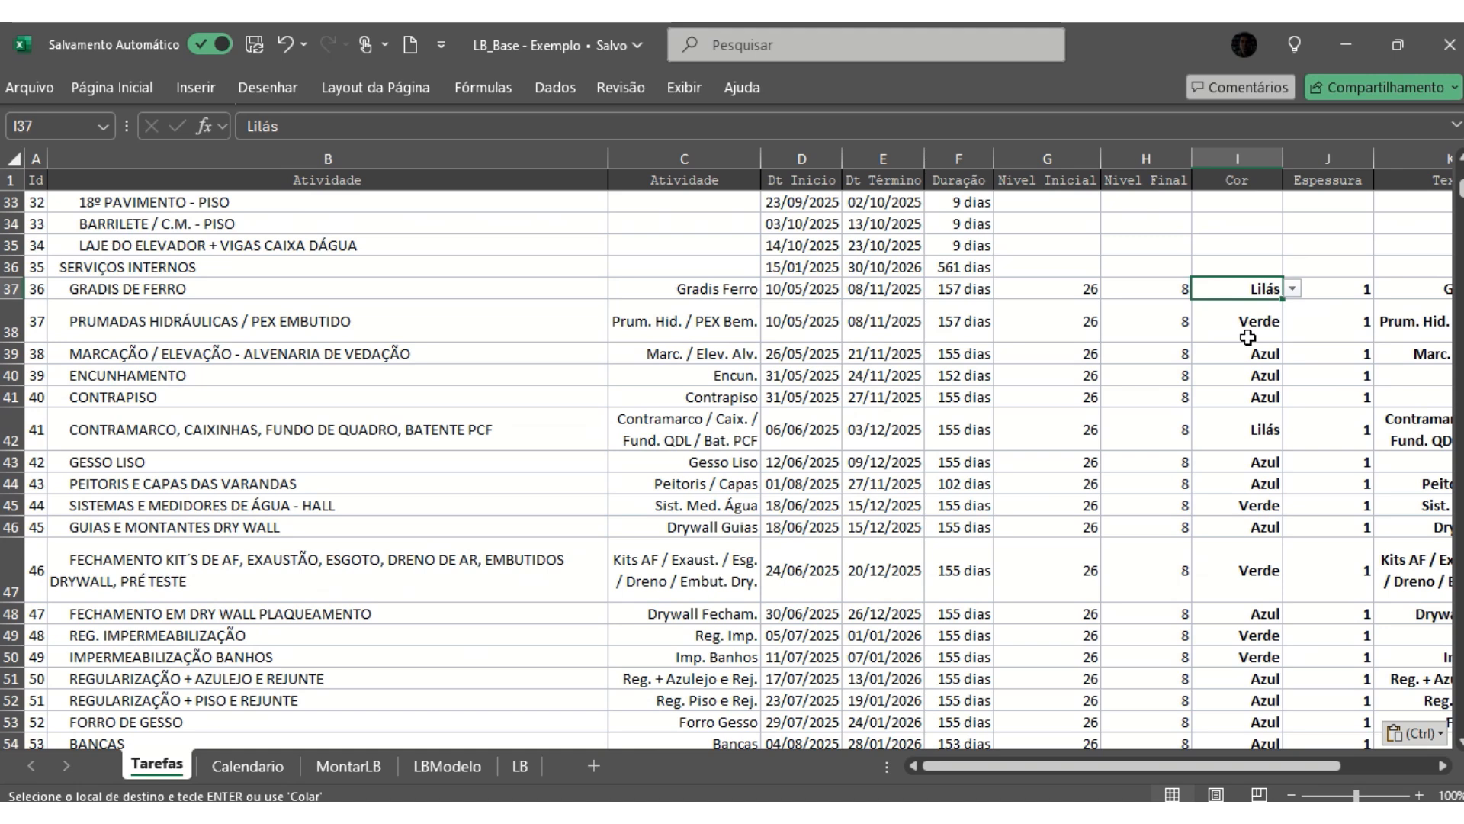
click(1251, 323)
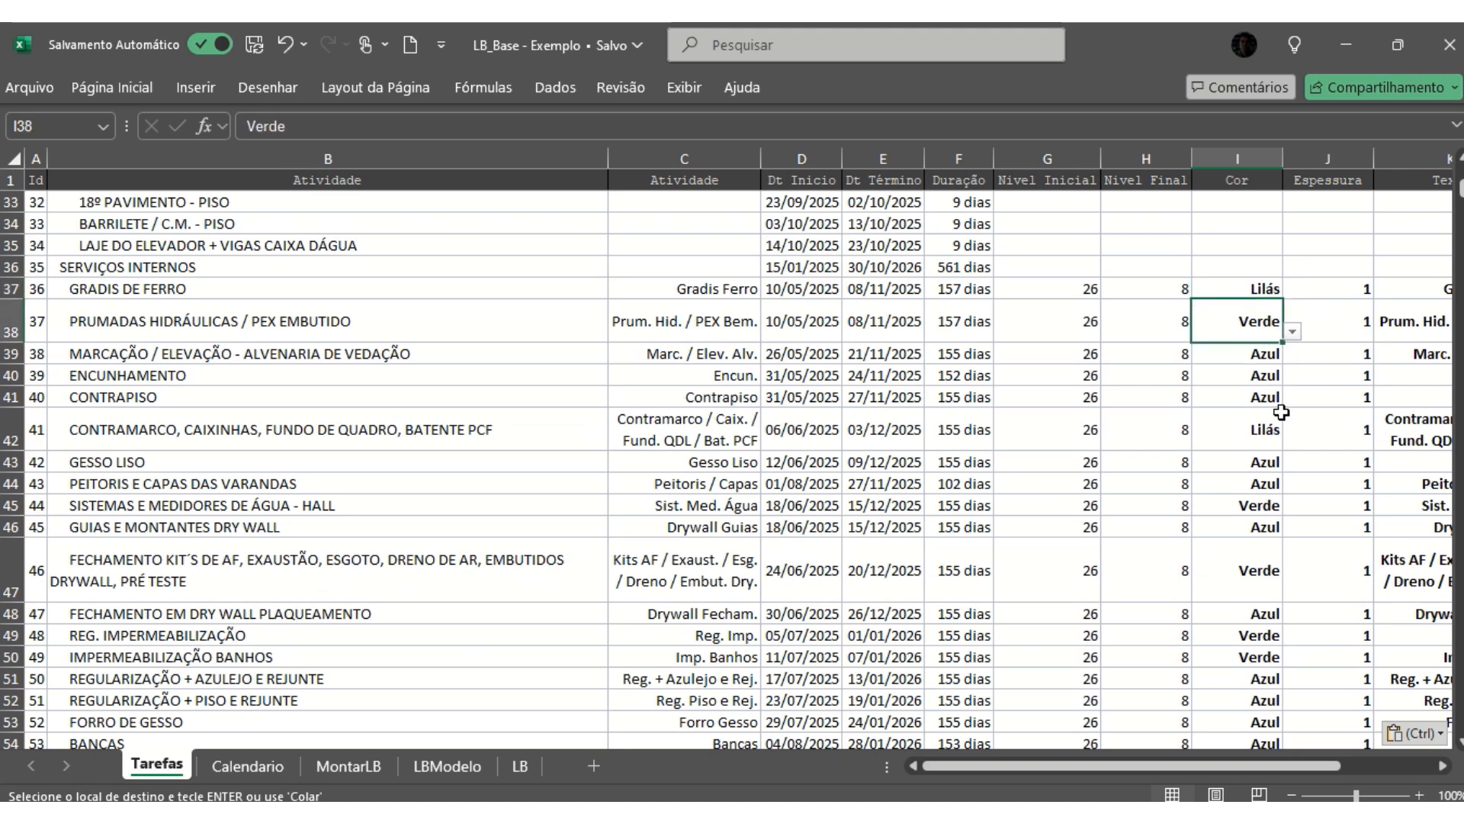
click(1253, 355)
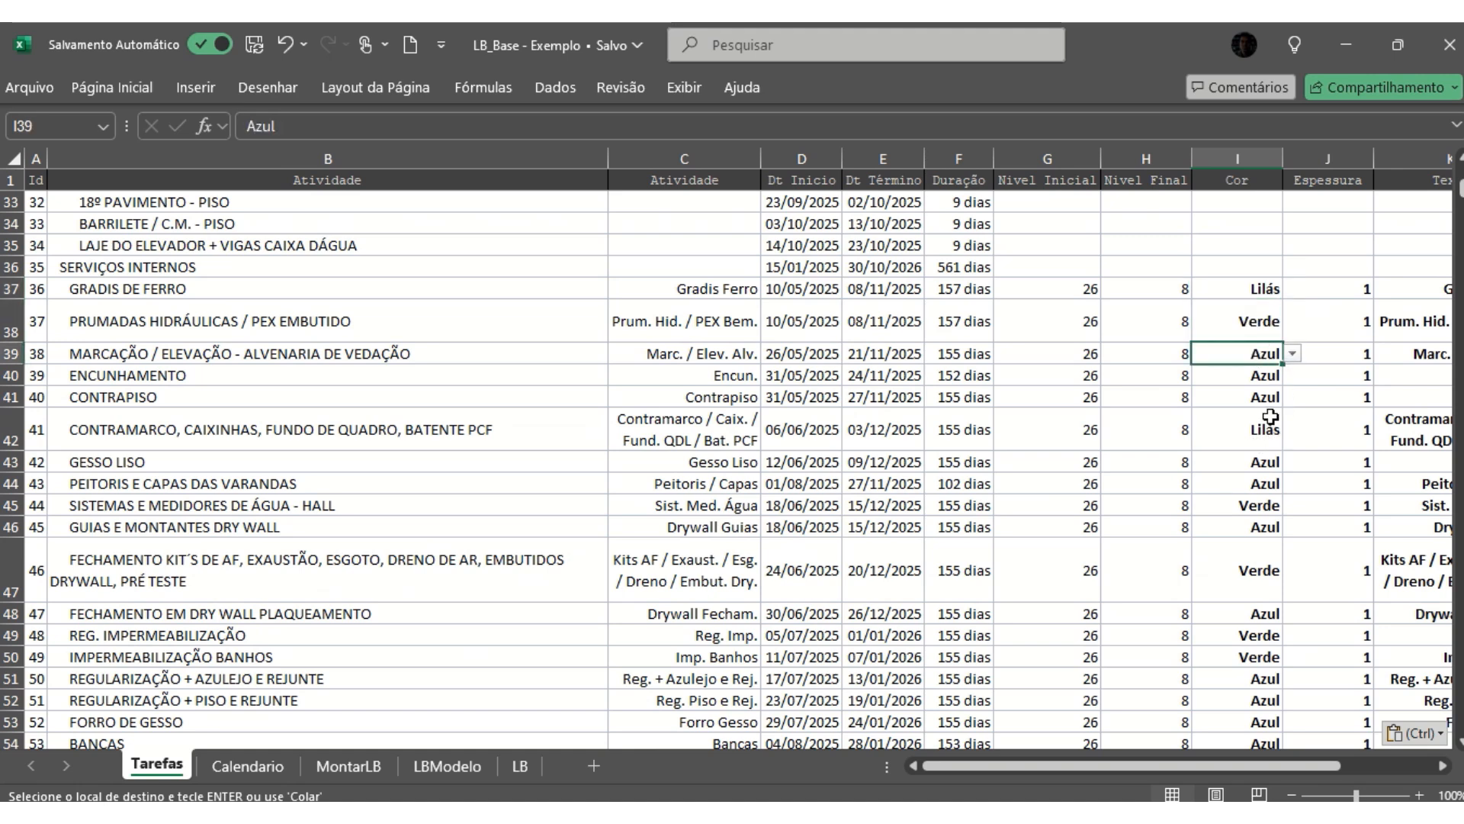
- Compare the Espessura entries of 1-ESTRUTURA, the SERVIÇOS INTERNOS tasks, MONTAGEM DE BALANCIM 1º ETAPA and ELEVADORES
scroll(1264, 404, up, 10)
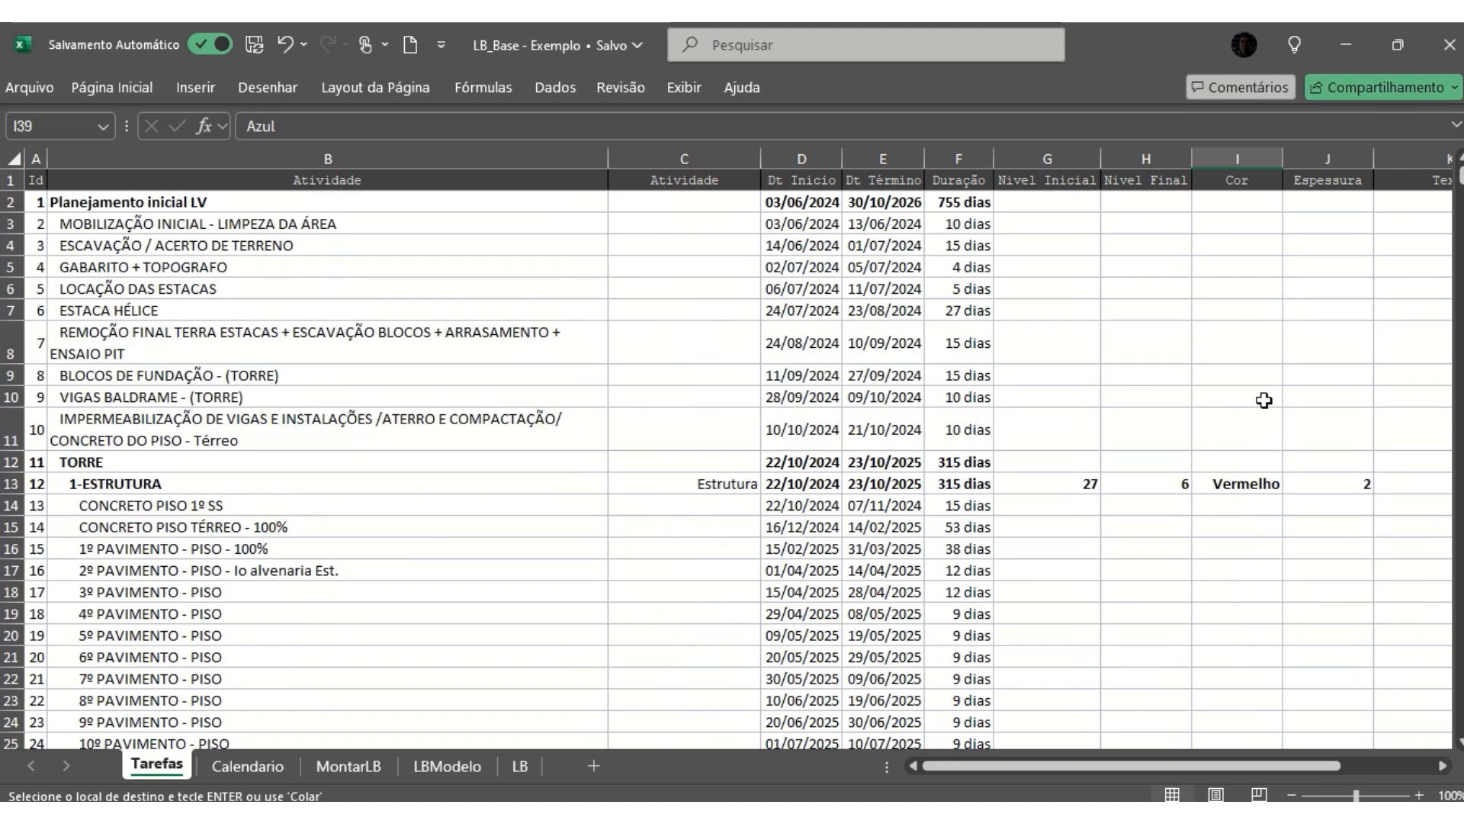
click(1361, 482)
scroll(1349, 357, down, 2)
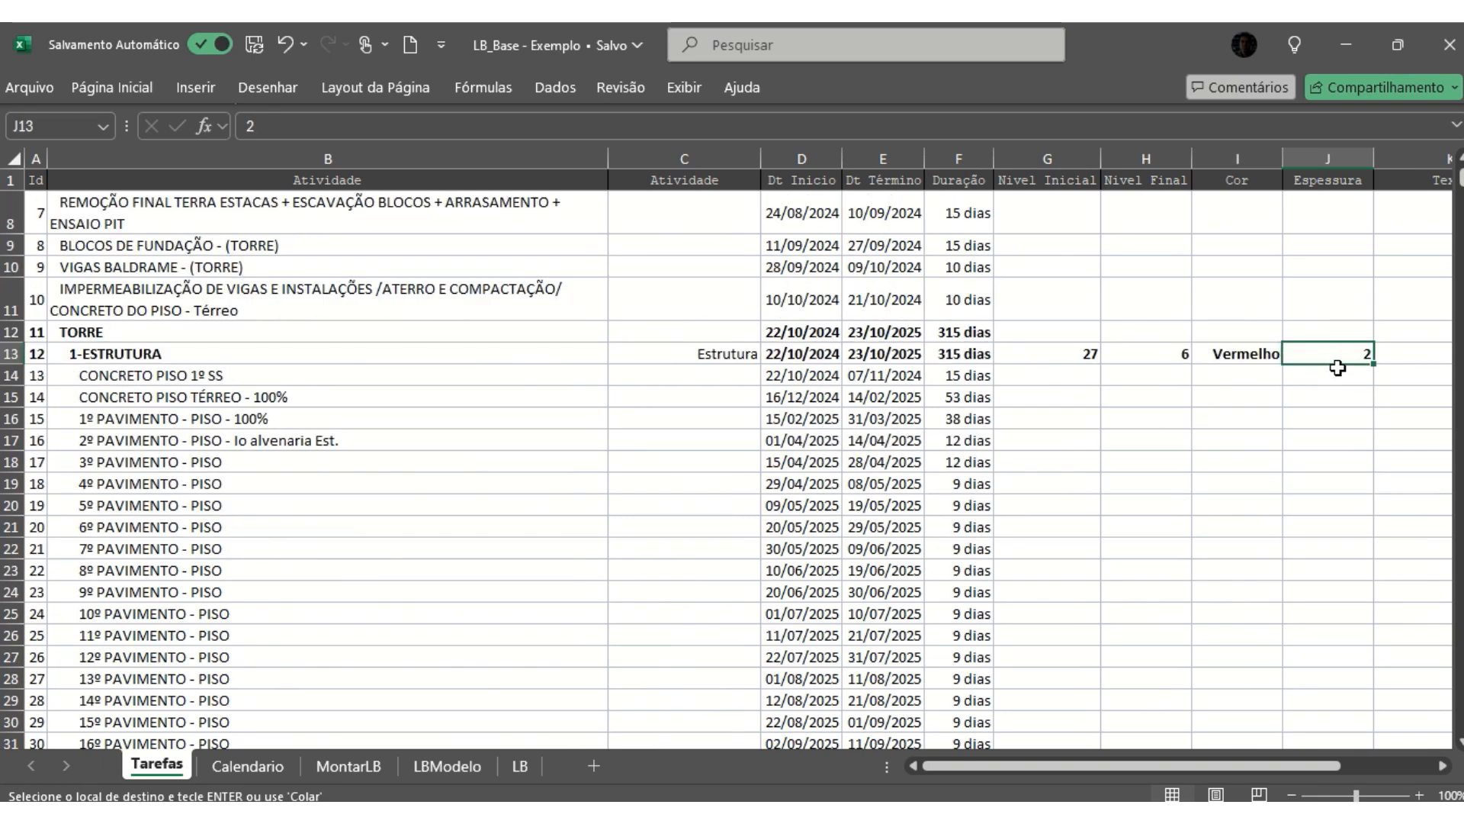
scroll(1338, 367, down, 8)
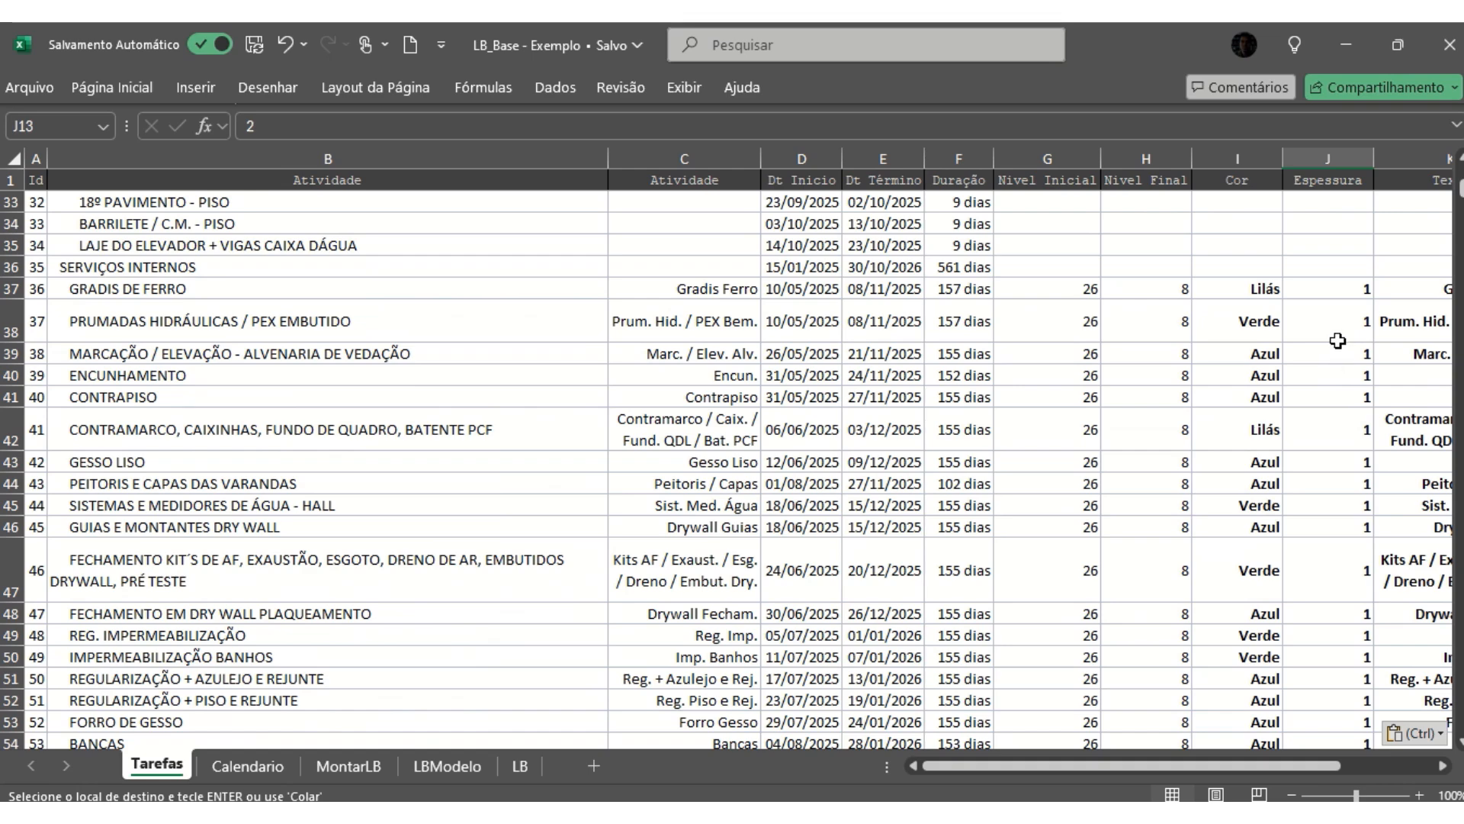
scroll(1335, 379, down, 10)
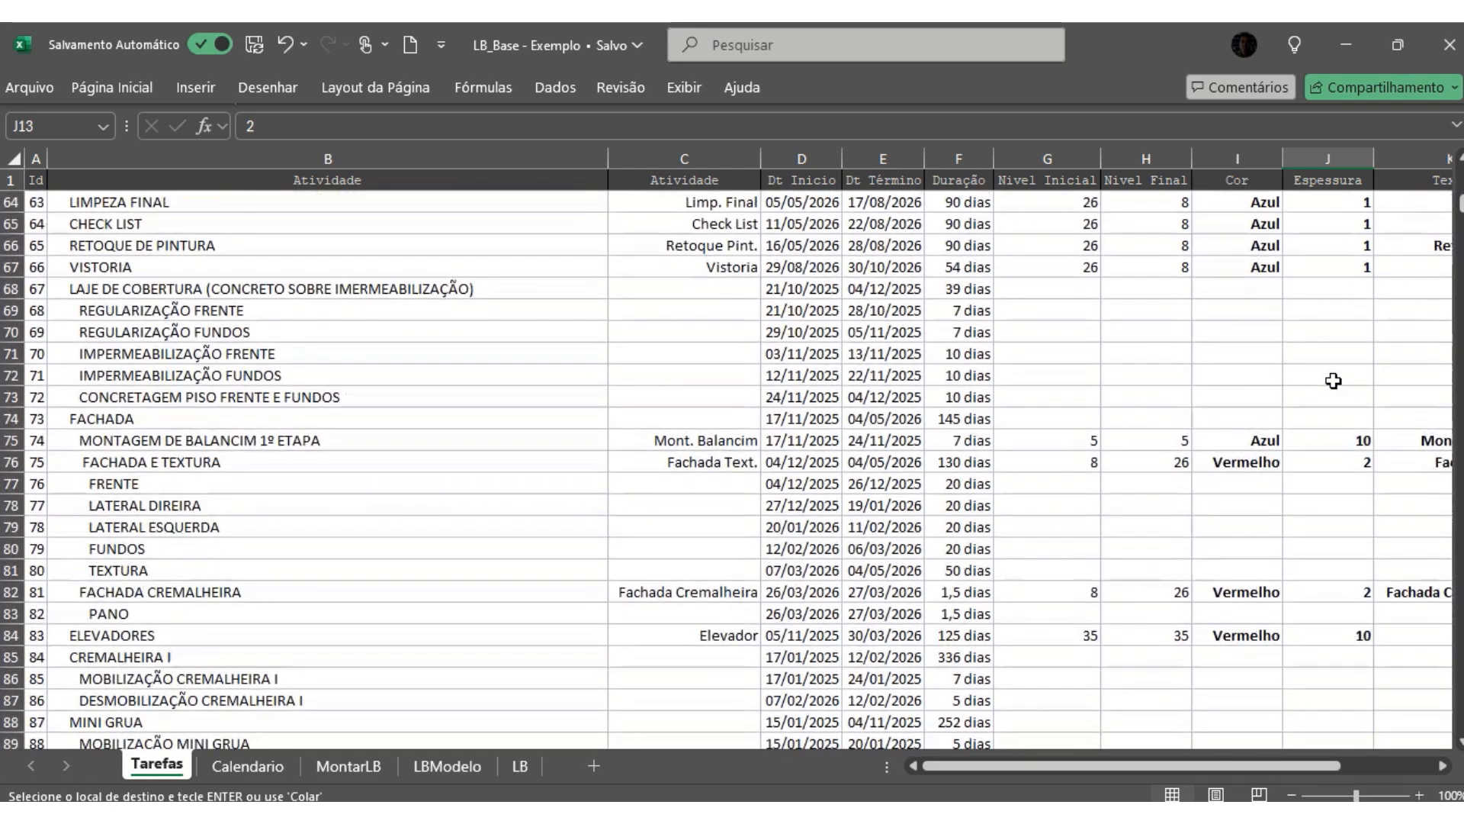
click(1332, 440)
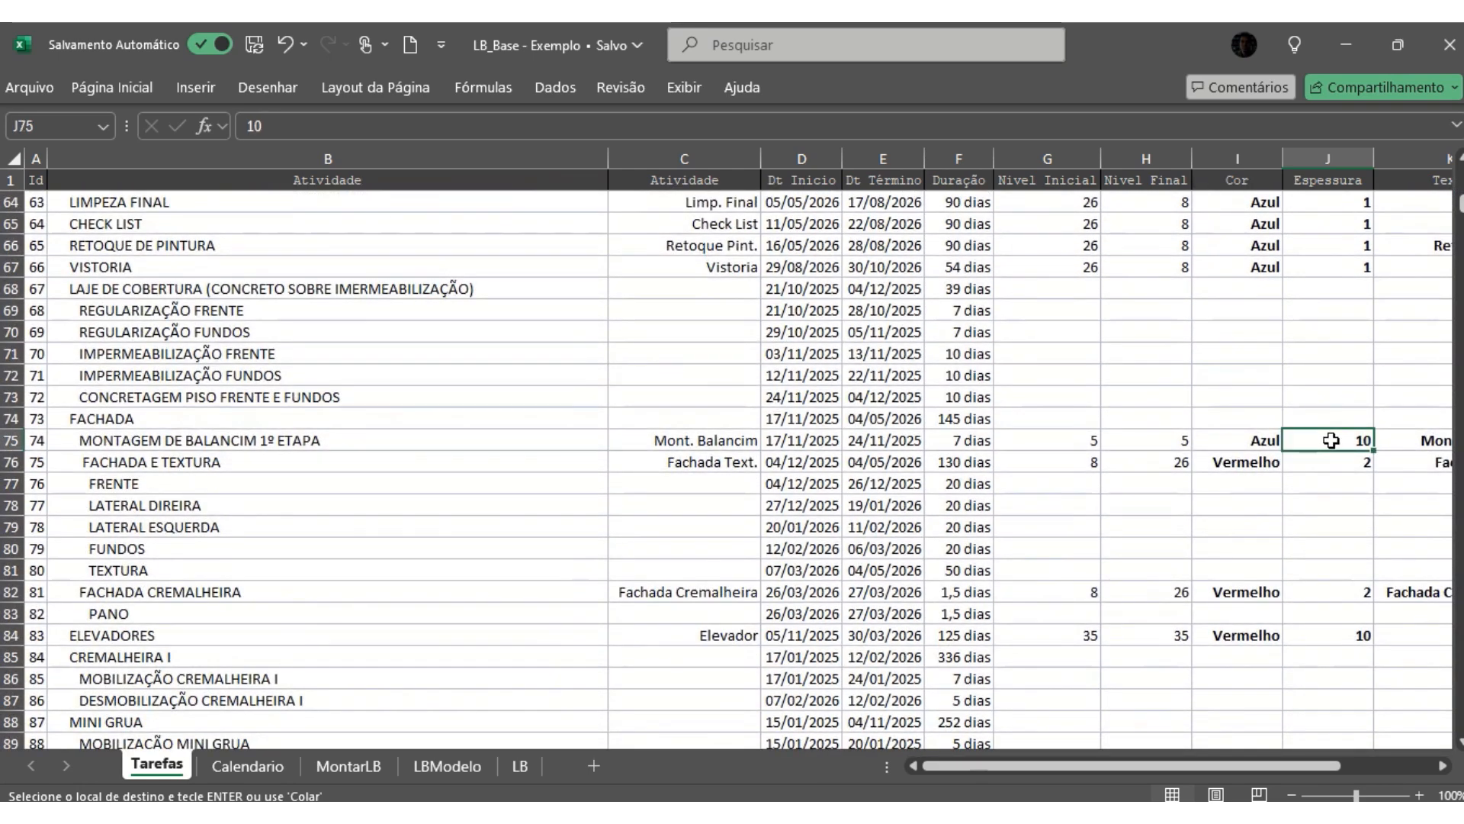
click(253, 441)
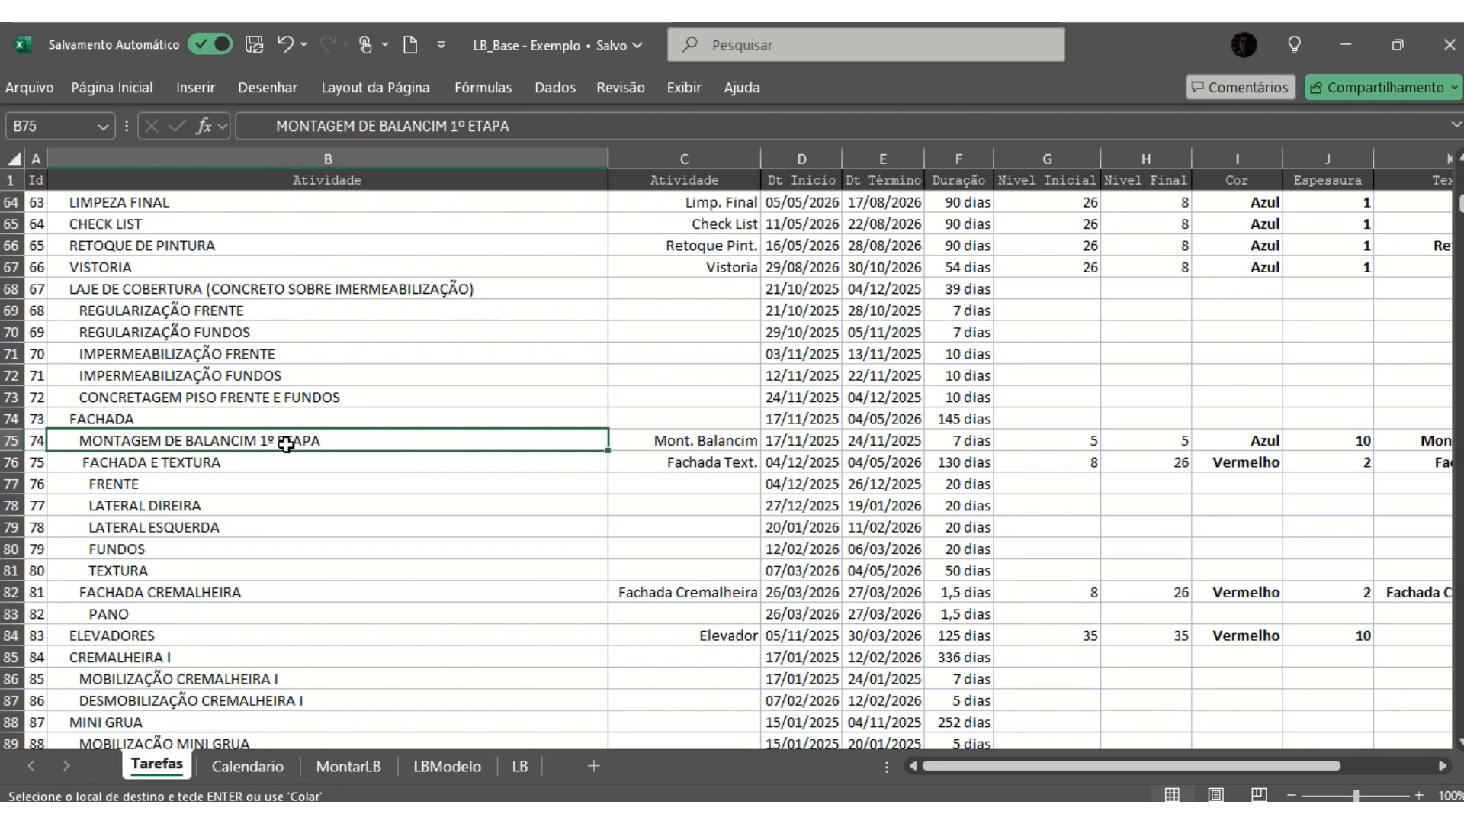
click(1342, 433)
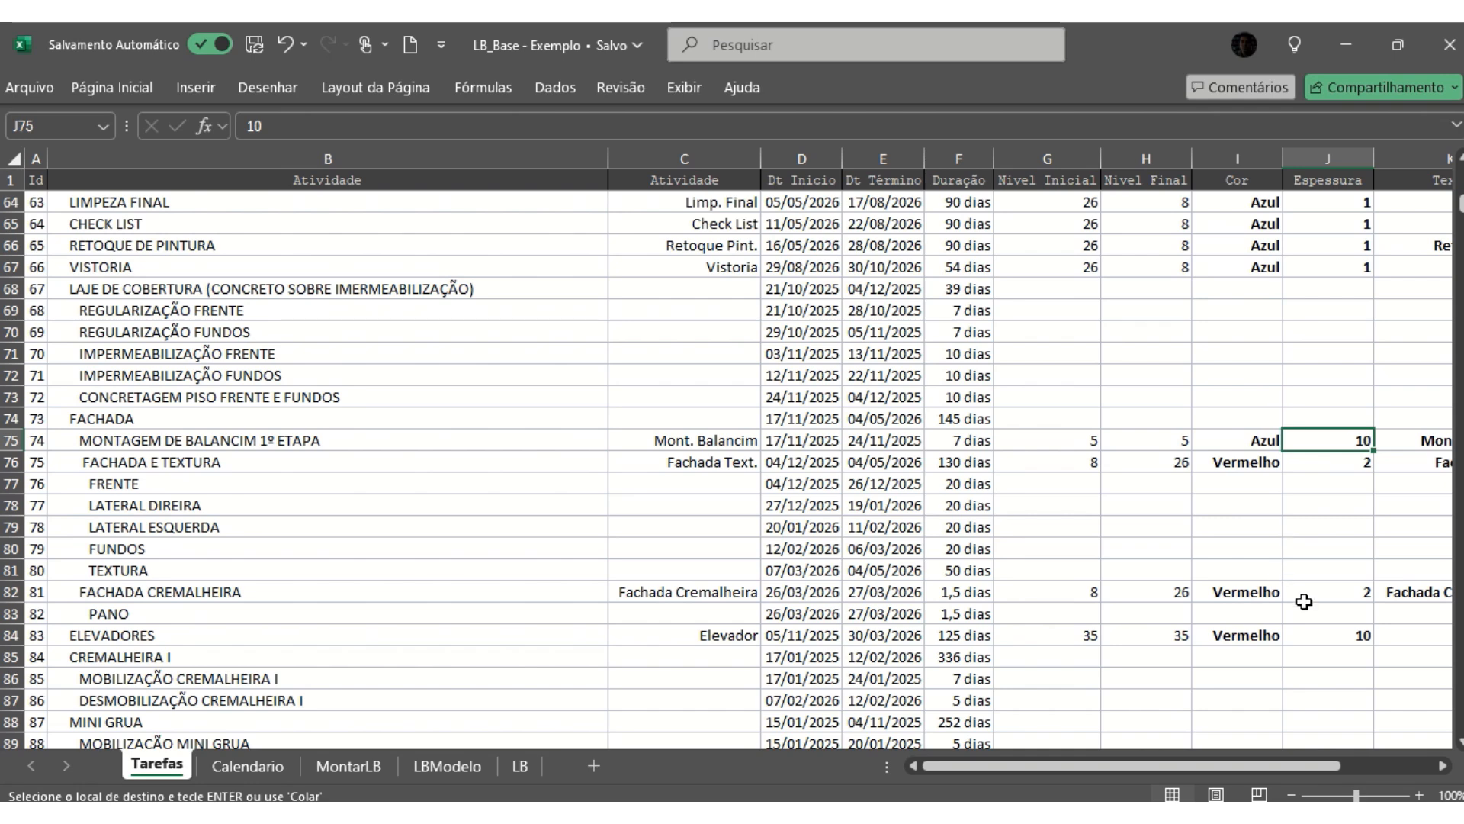
click(1327, 637)
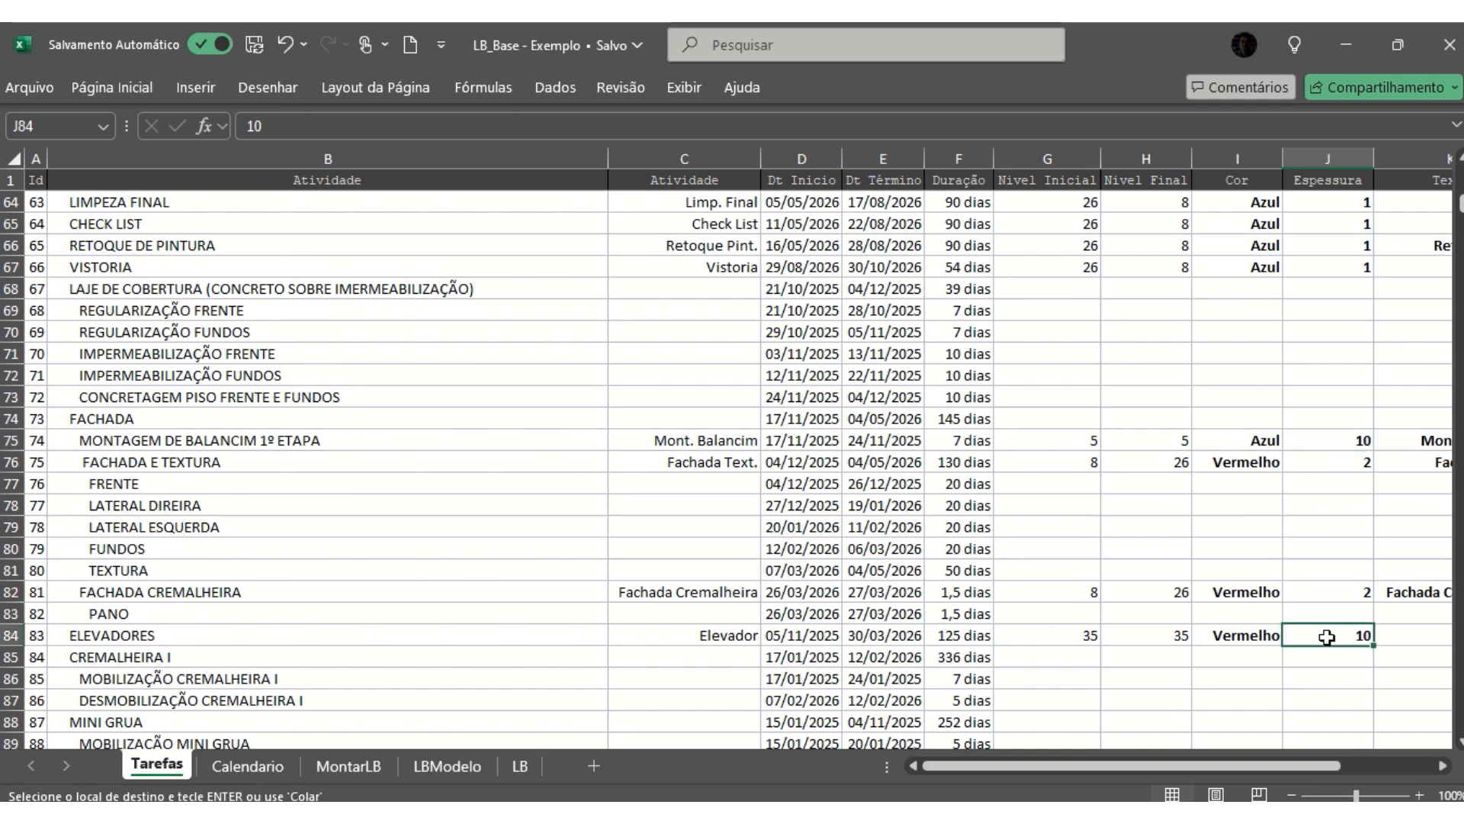
- Examine the Texto entries of the GRADIS DE FERRO and 1-ESTRUTURA rows
click(438, 642)
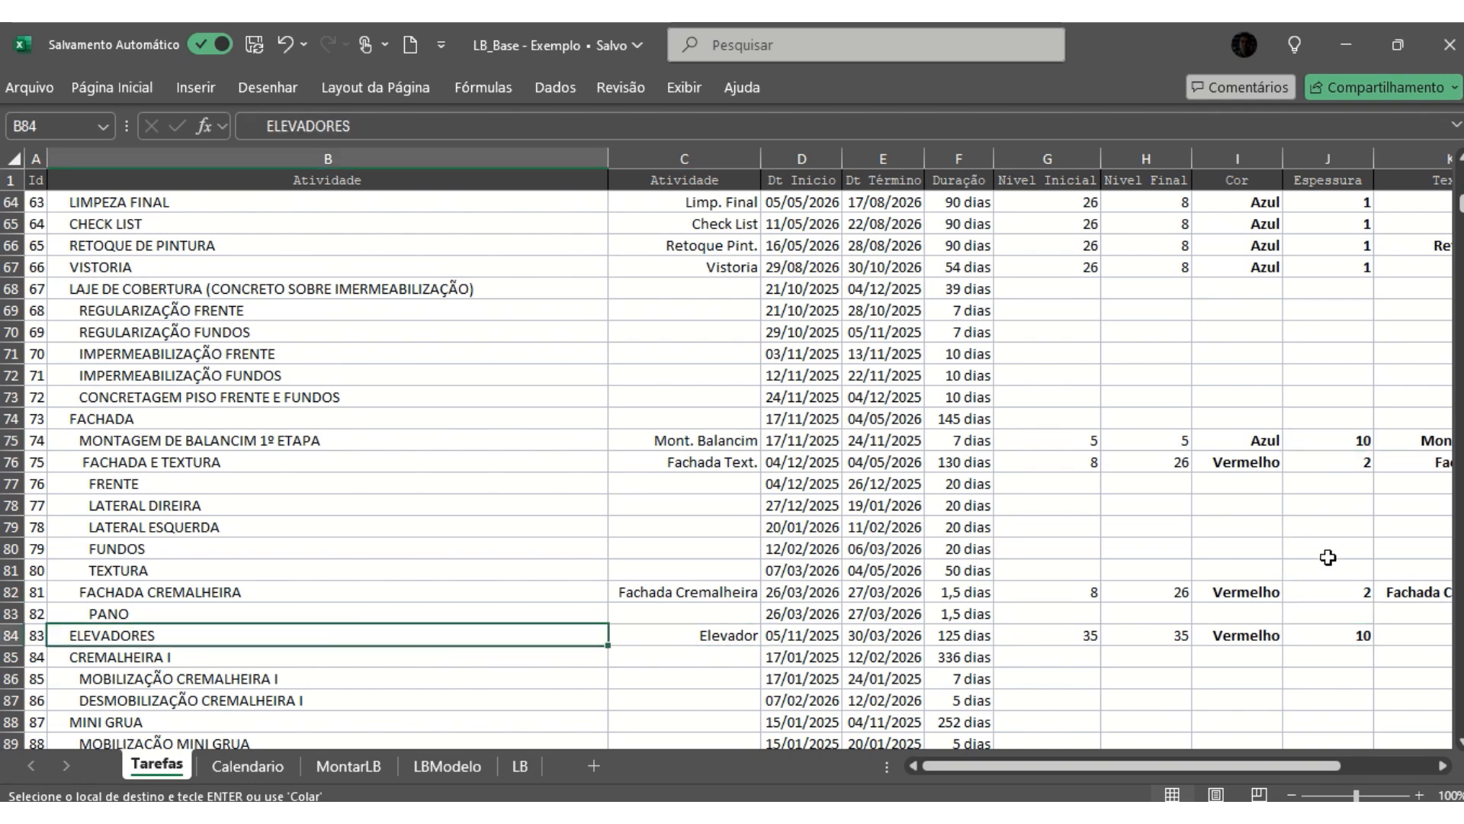
scroll(1328, 557, up, 10)
drag(1201, 763, 1295, 758)
scroll(1216, 382, up, 2)
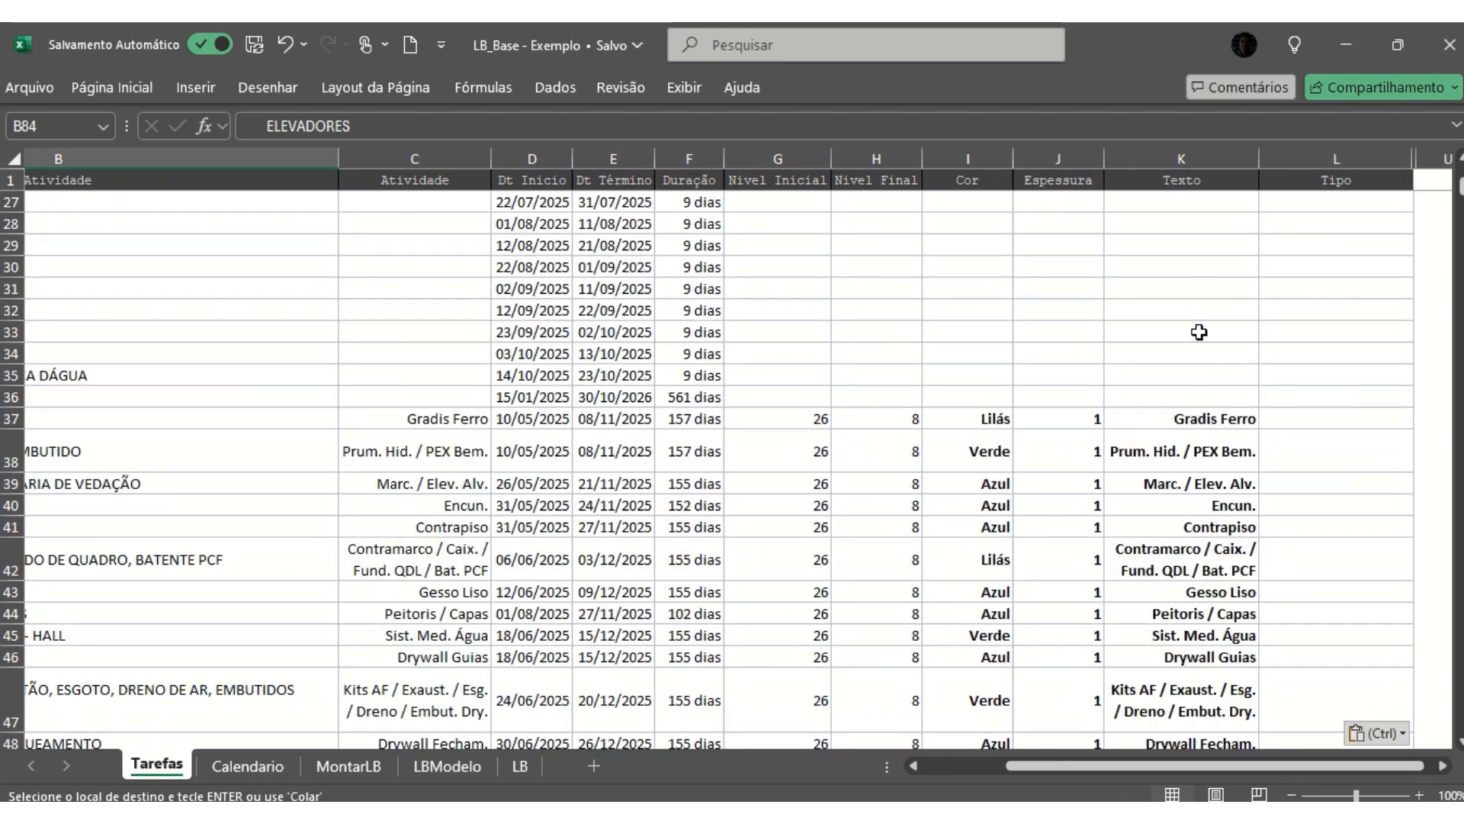
click(1212, 420)
scroll(1233, 366, up, 8)
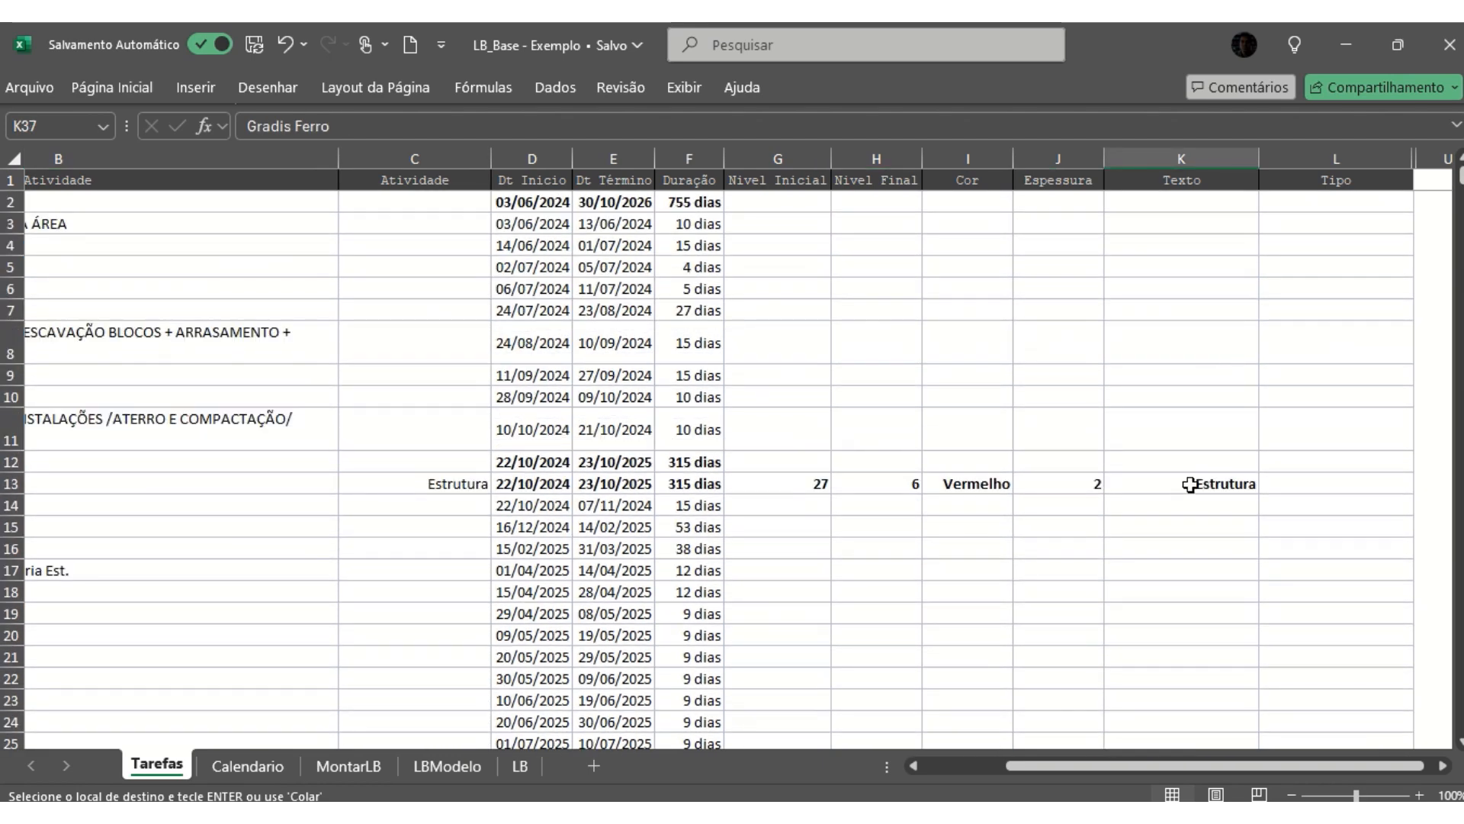
click(1191, 485)
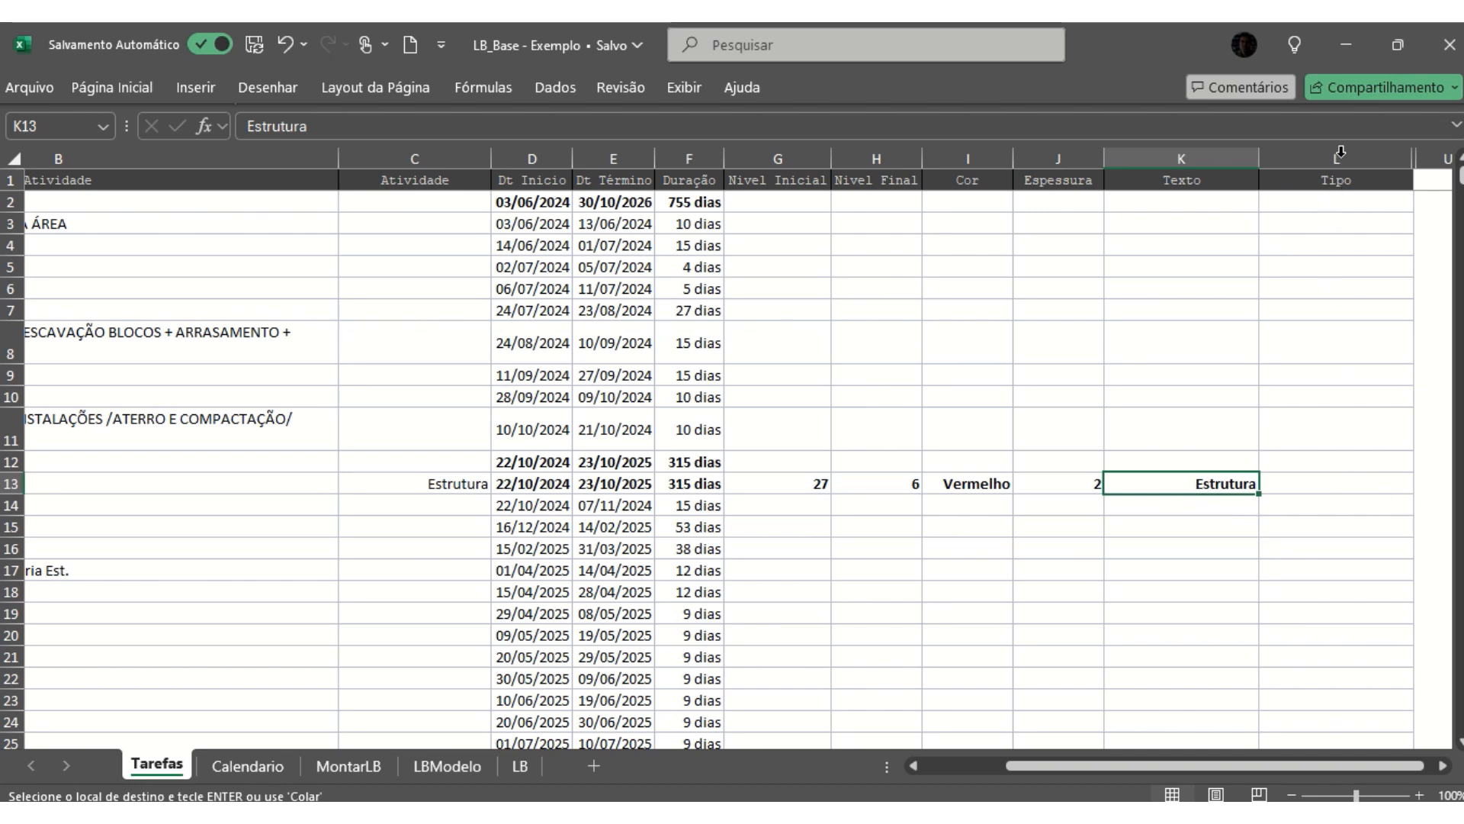
- Check the line type options available in the Tipo cell of the Estrutura row, leaving it blank
click(1309, 483)
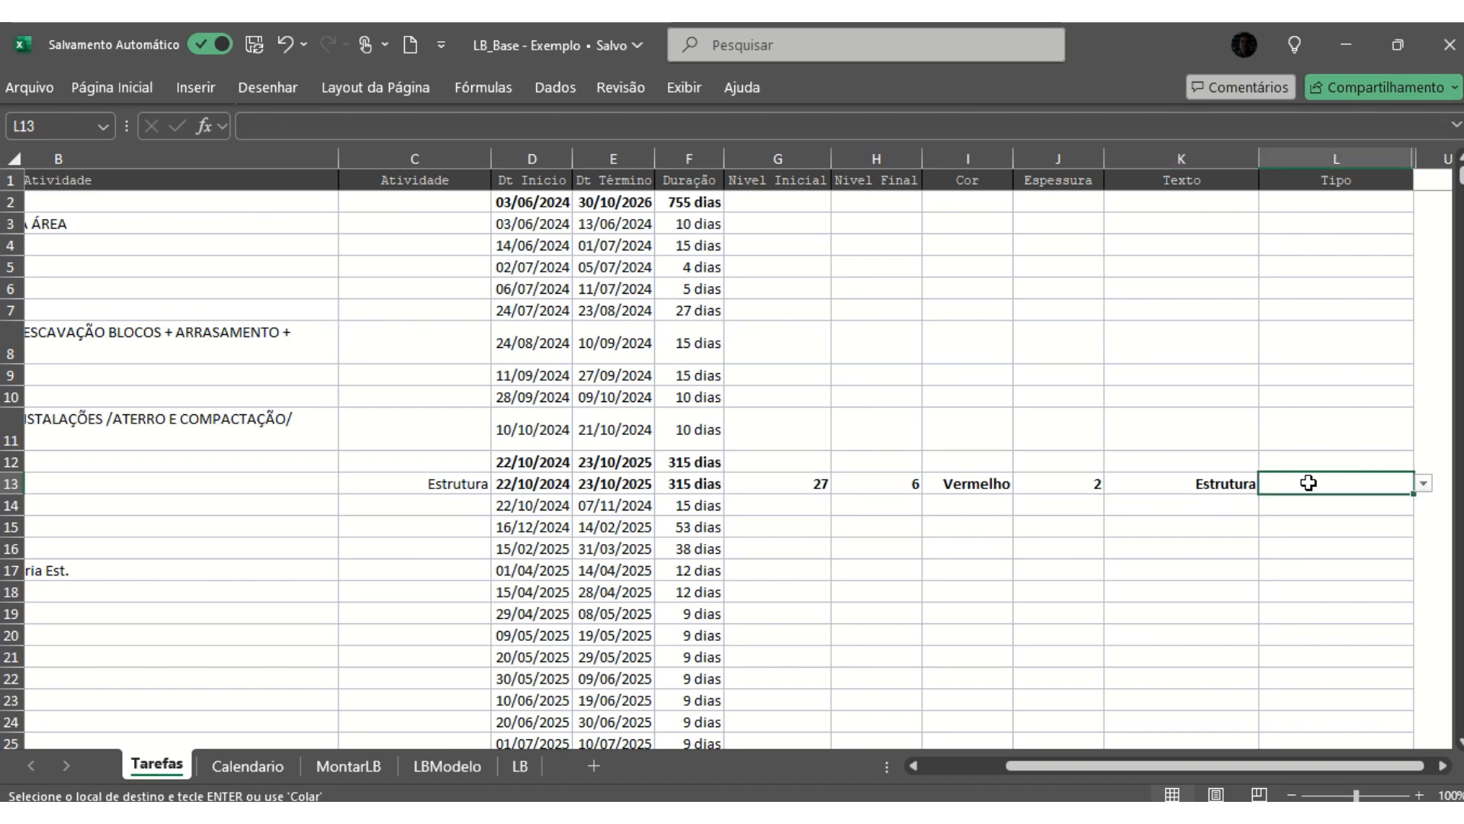
click(1424, 485)
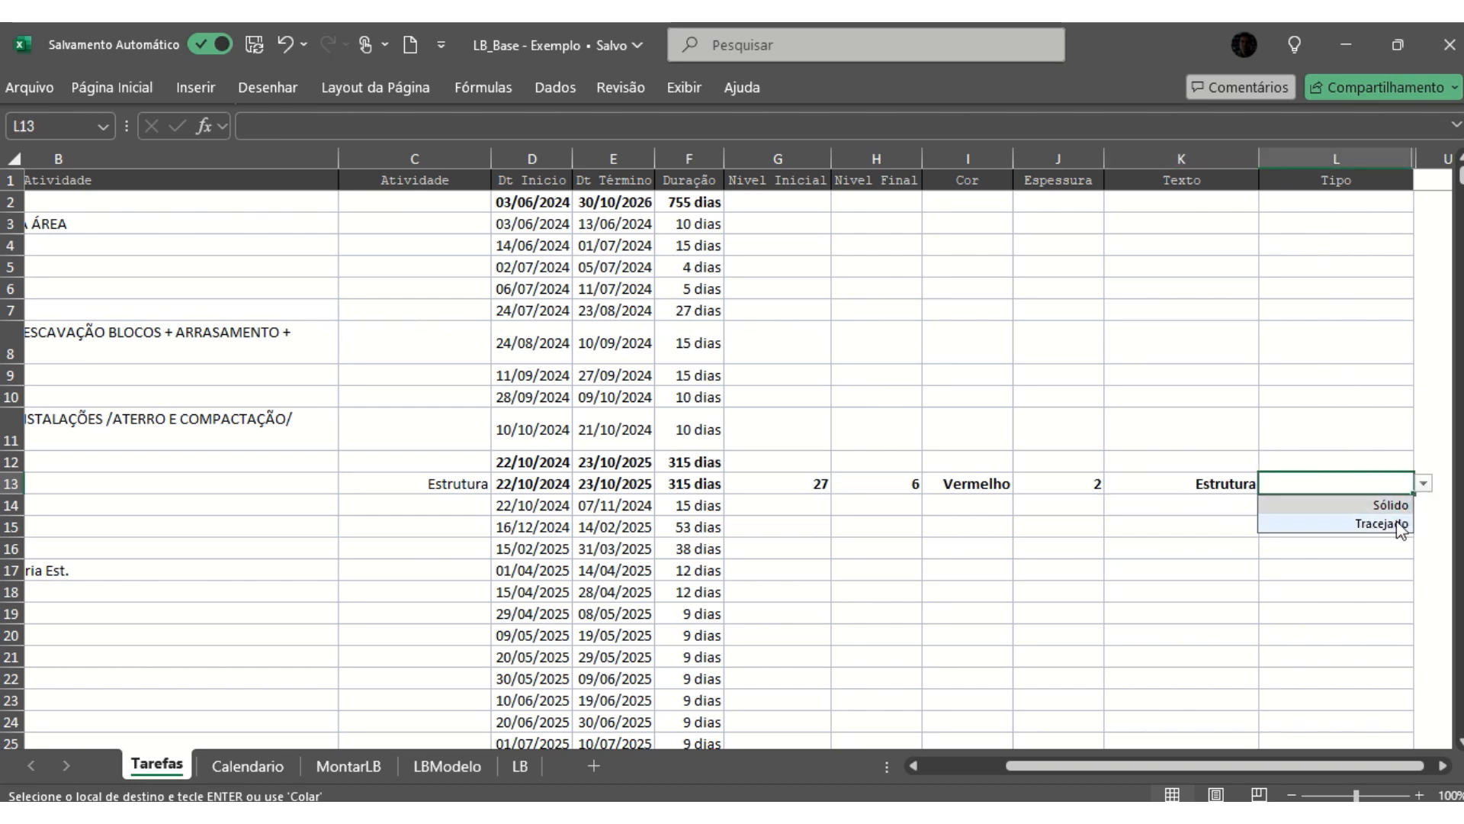
click(1289, 438)
click(1343, 481)
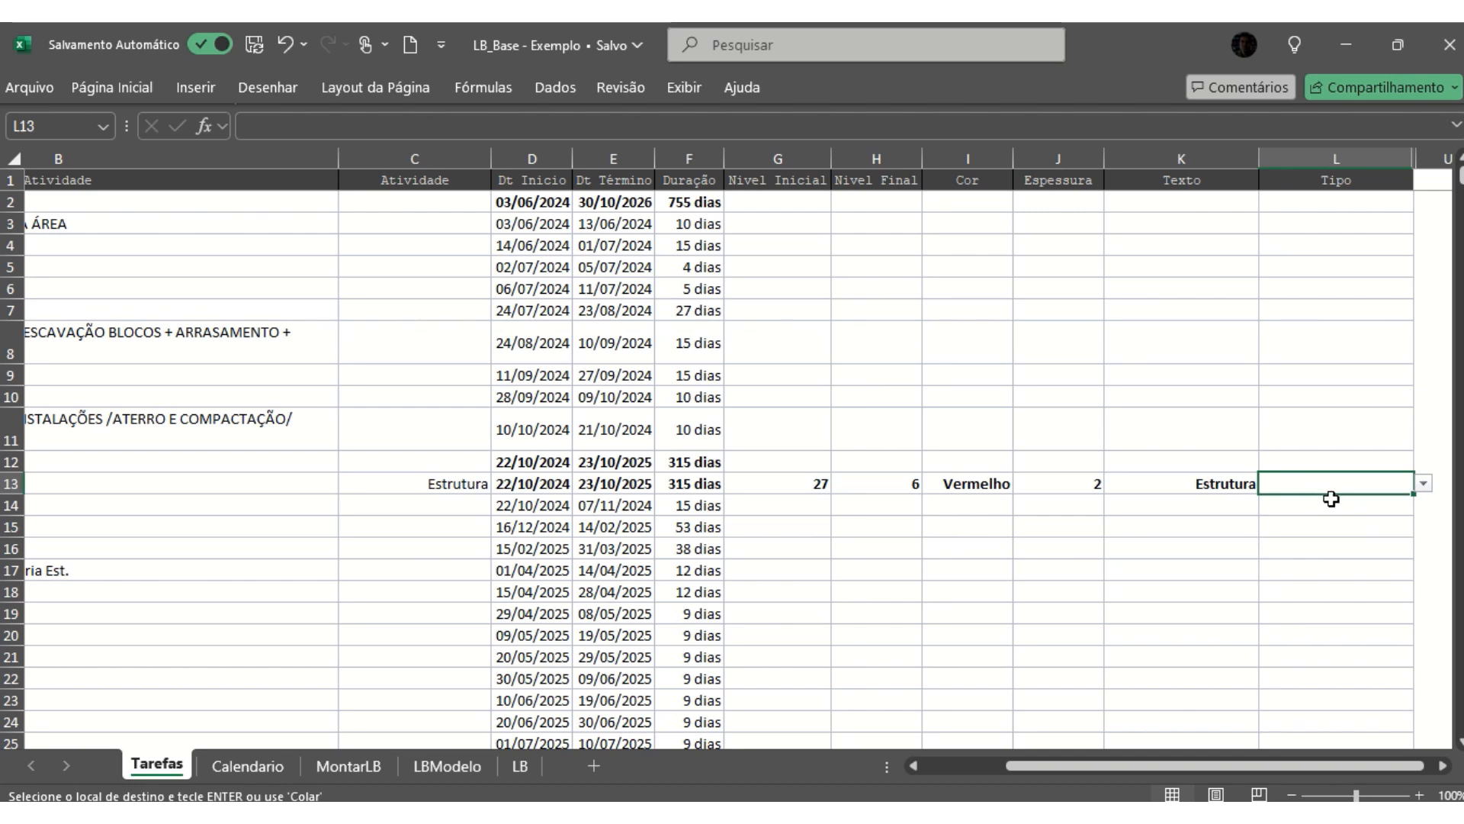
- Examine the Tipo entries of the Fachada Text. and Fachada Cremalheira rows against those of the other tasks
scroll(1332, 499, down, 12)
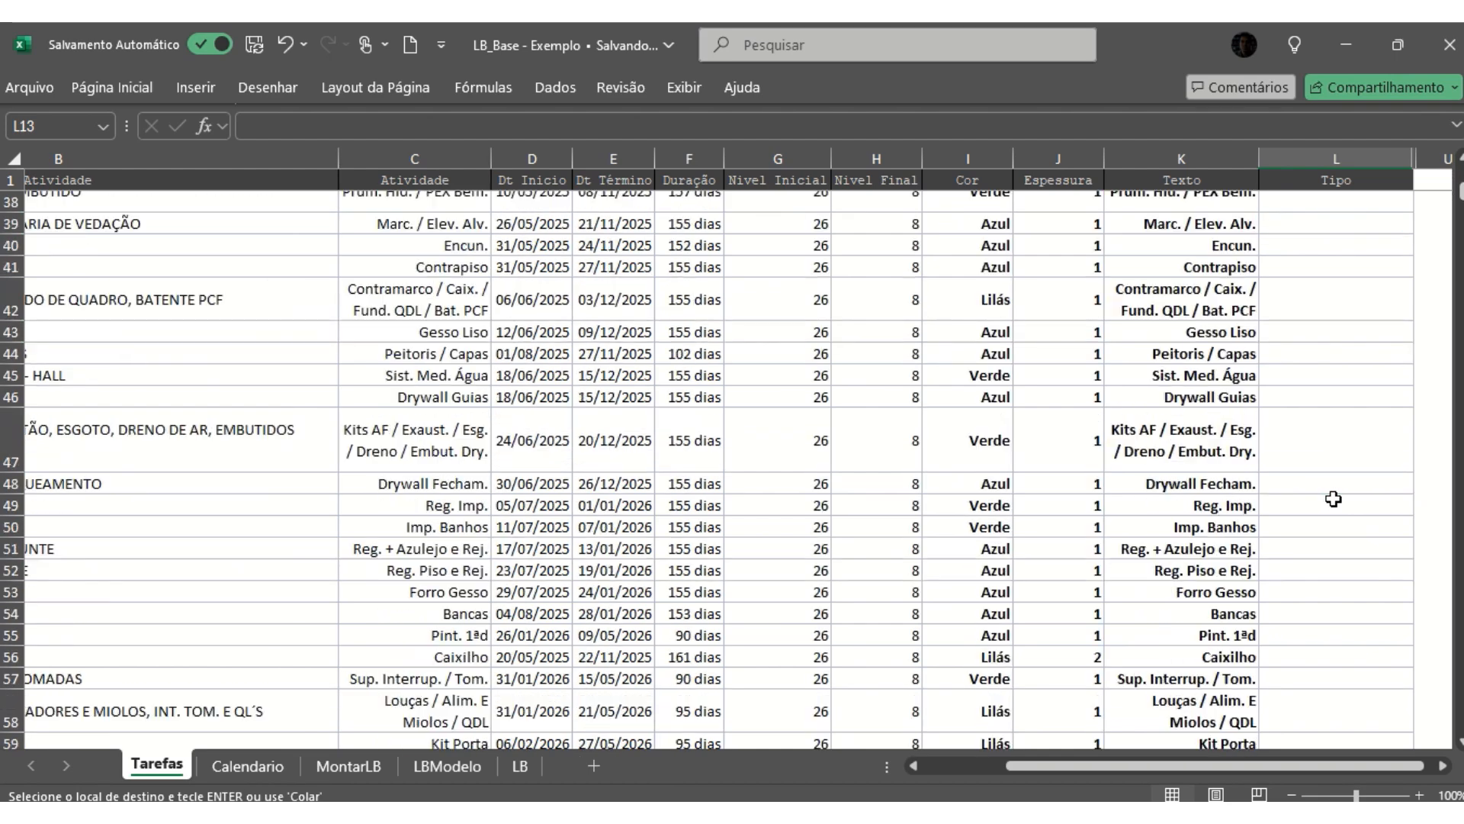
scroll(1333, 499, down, 10)
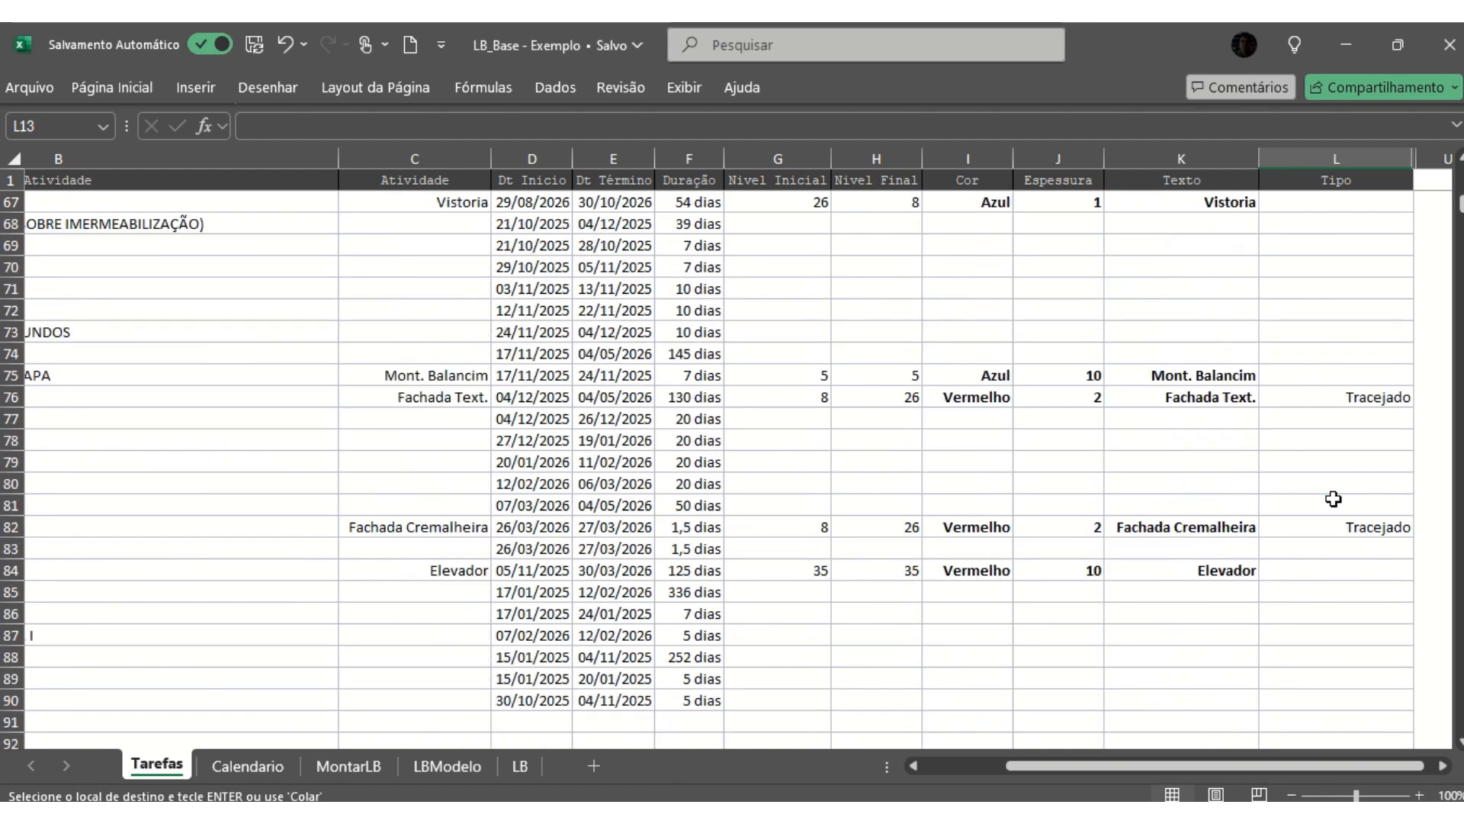
click(1342, 396)
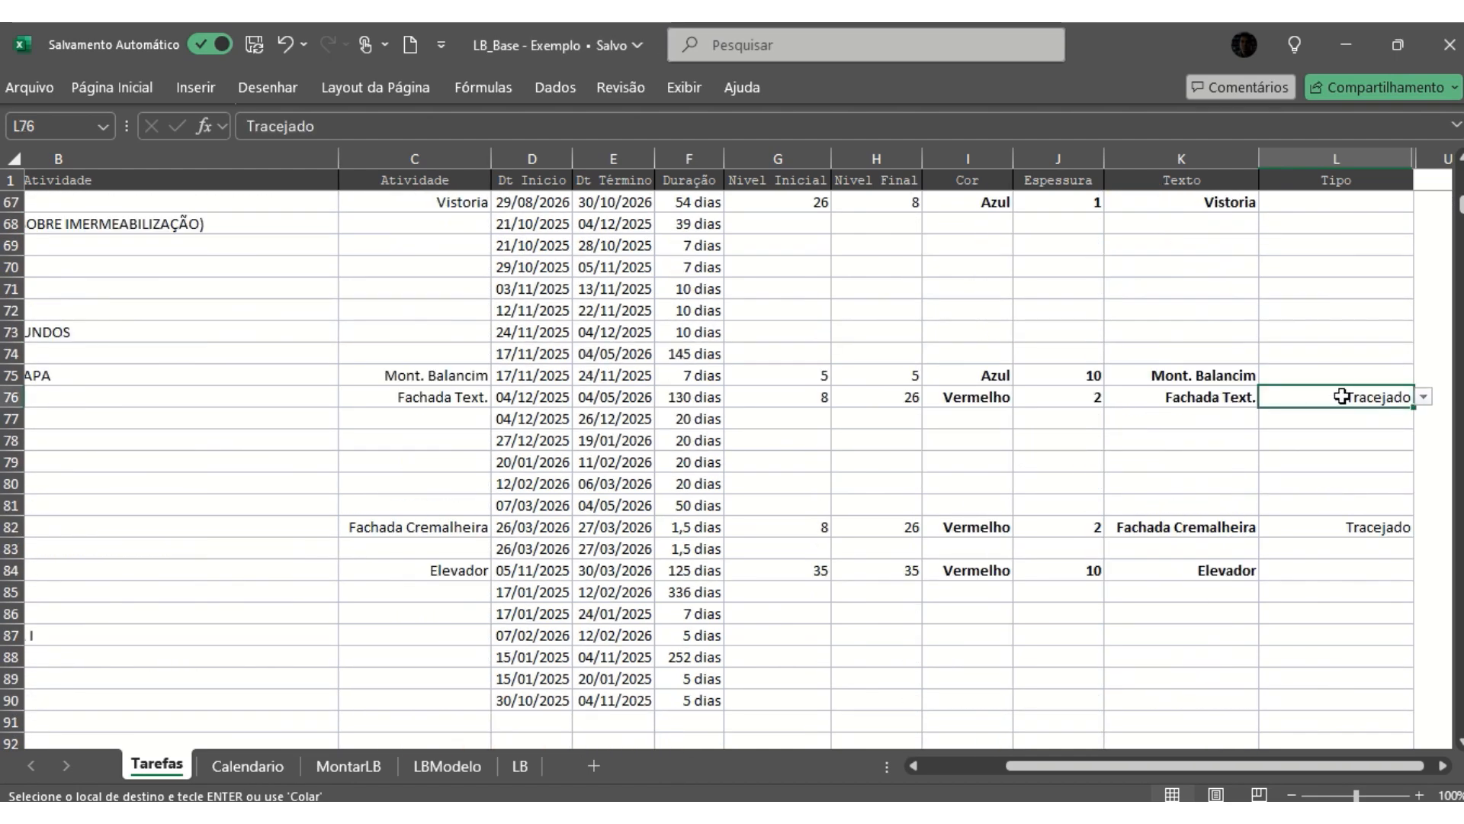
click(1187, 397)
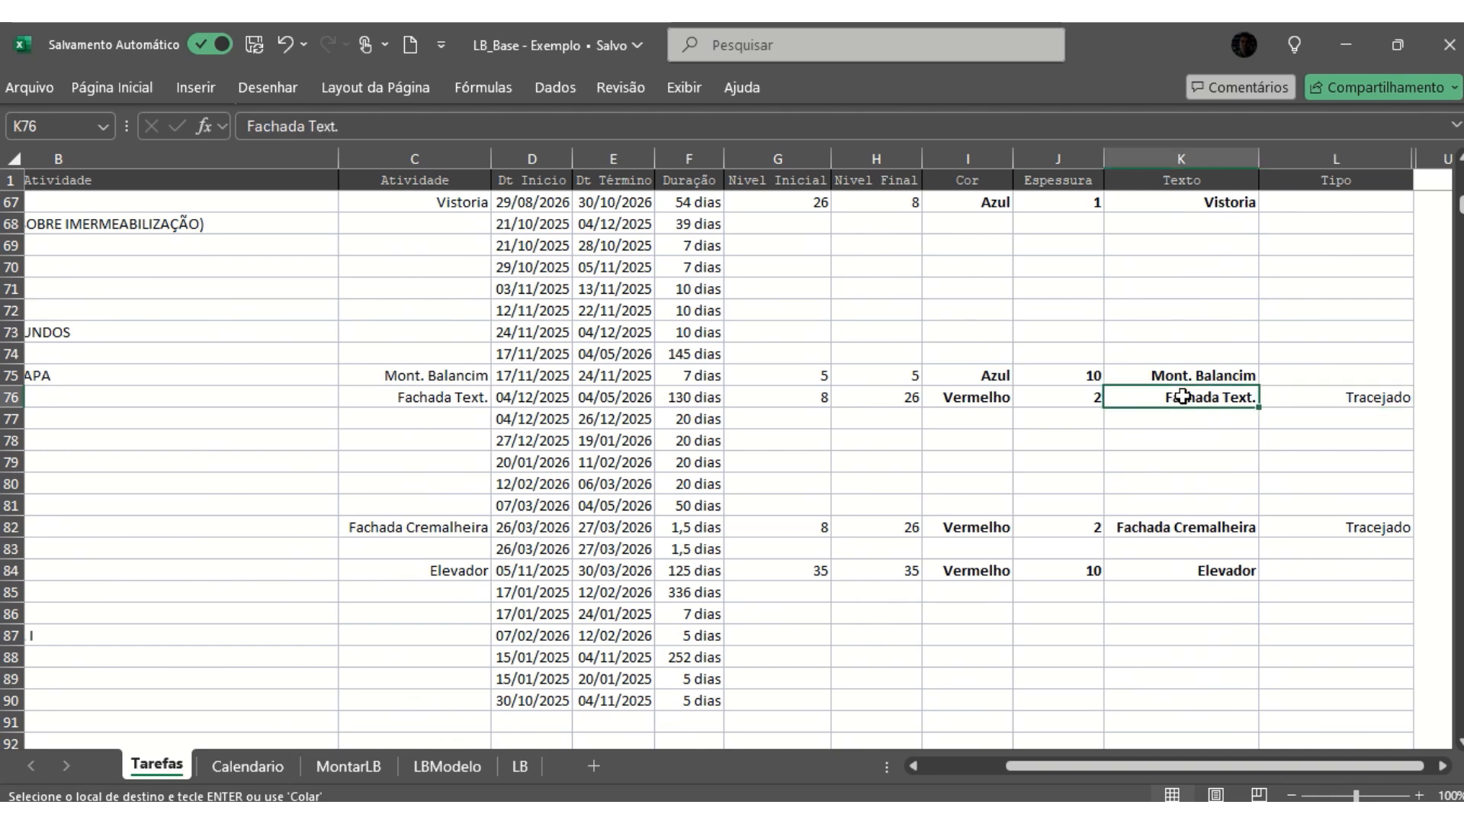
click(1354, 526)
click(1352, 396)
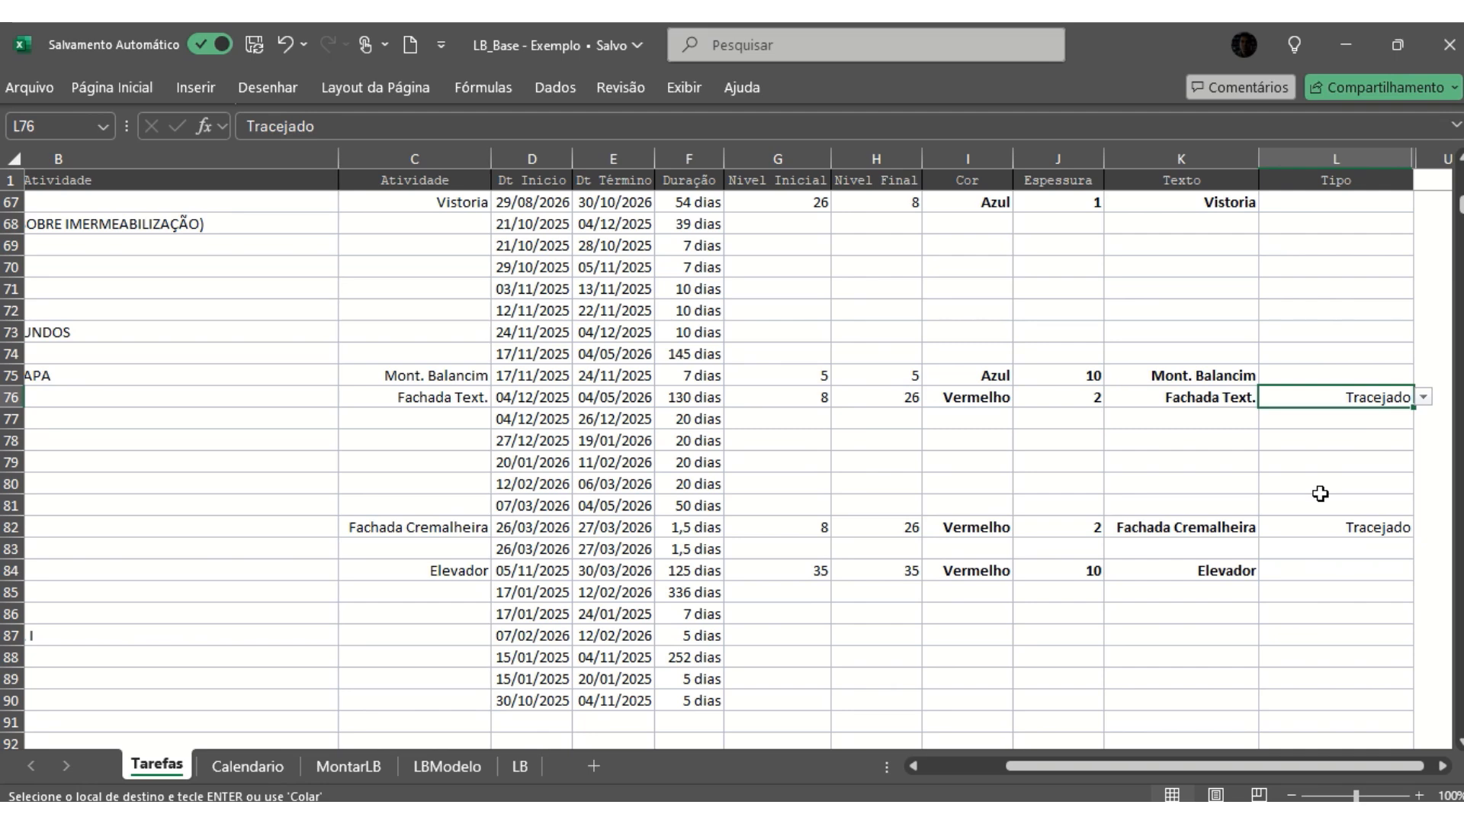
scroll(1345, 369, up, 9)
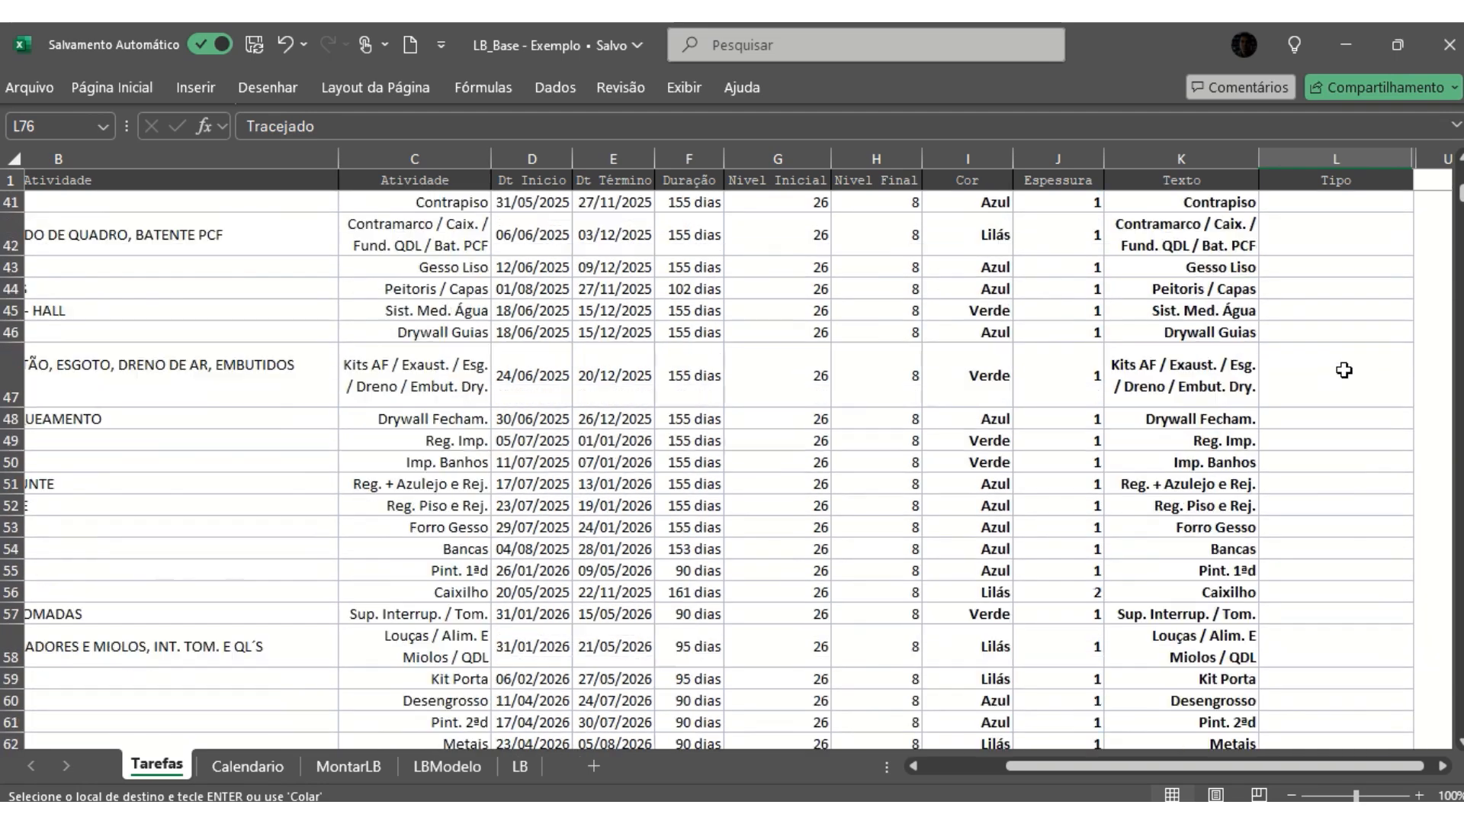
scroll(1344, 370, up, 13)
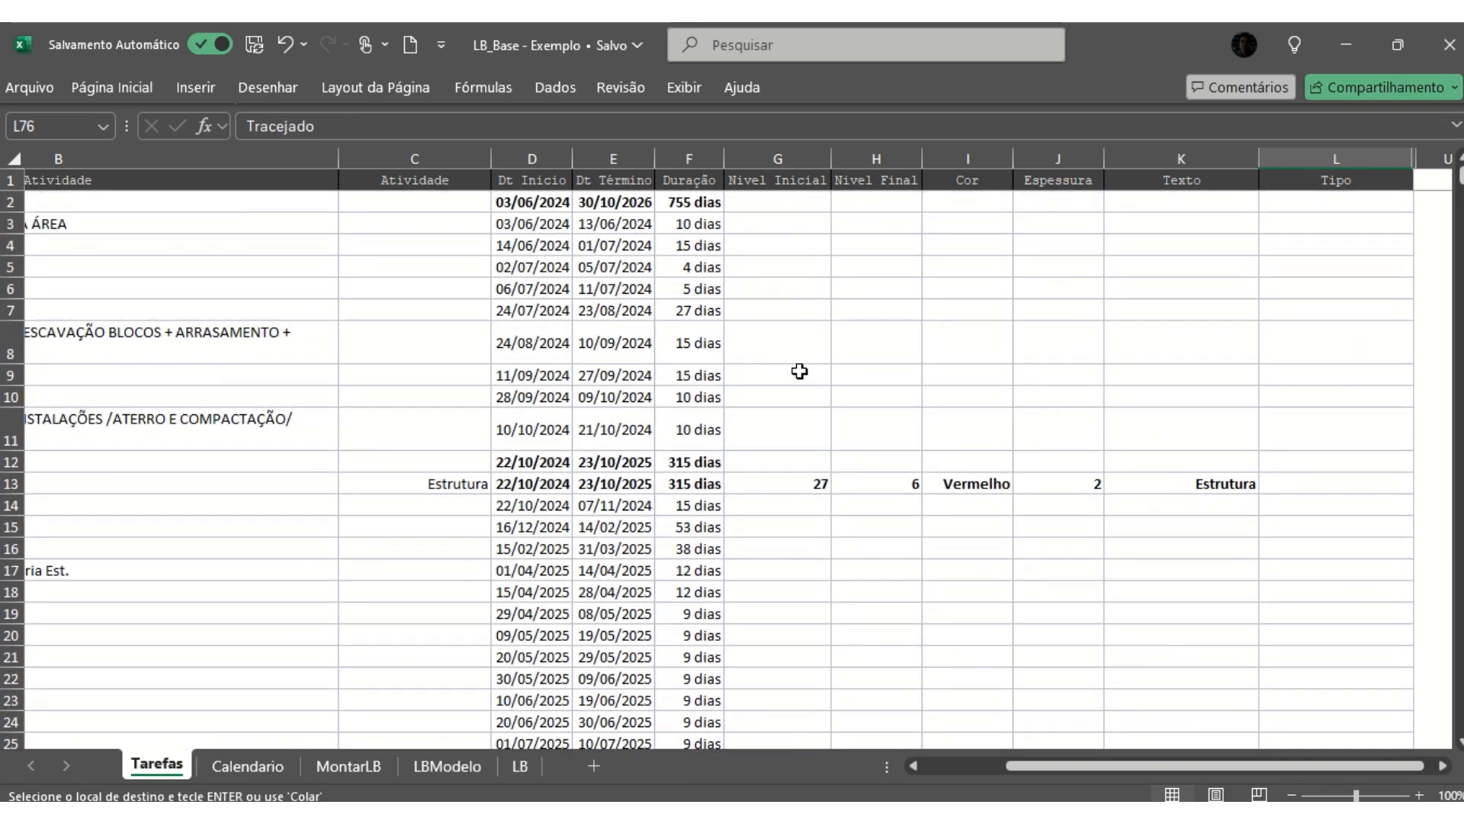
- Open the Calendario sheet and examine the NOME, DATA INICIAL and TIPO columns of its table
click(279, 769)
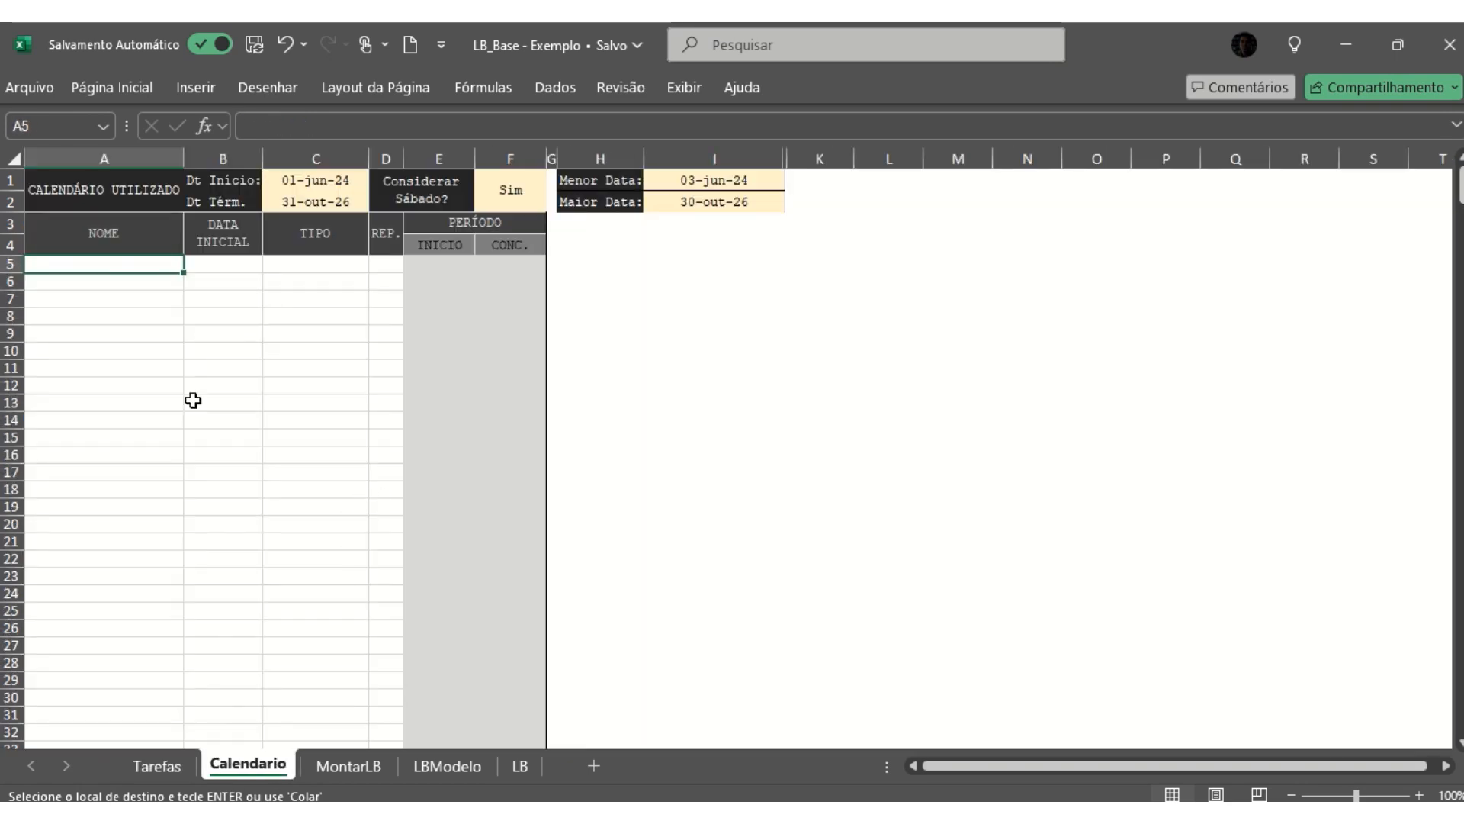
click(131, 332)
click(222, 332)
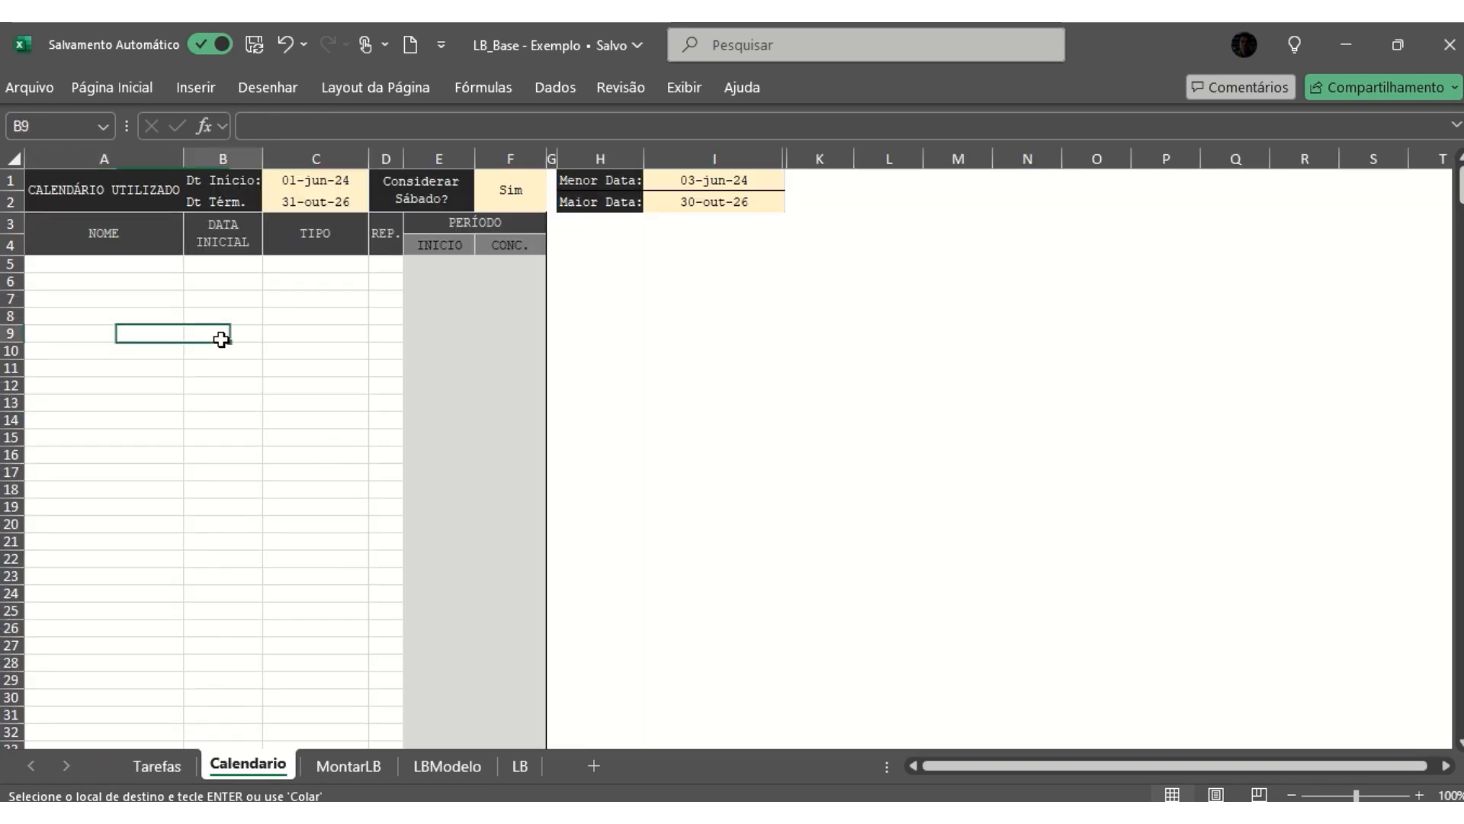
click(319, 332)
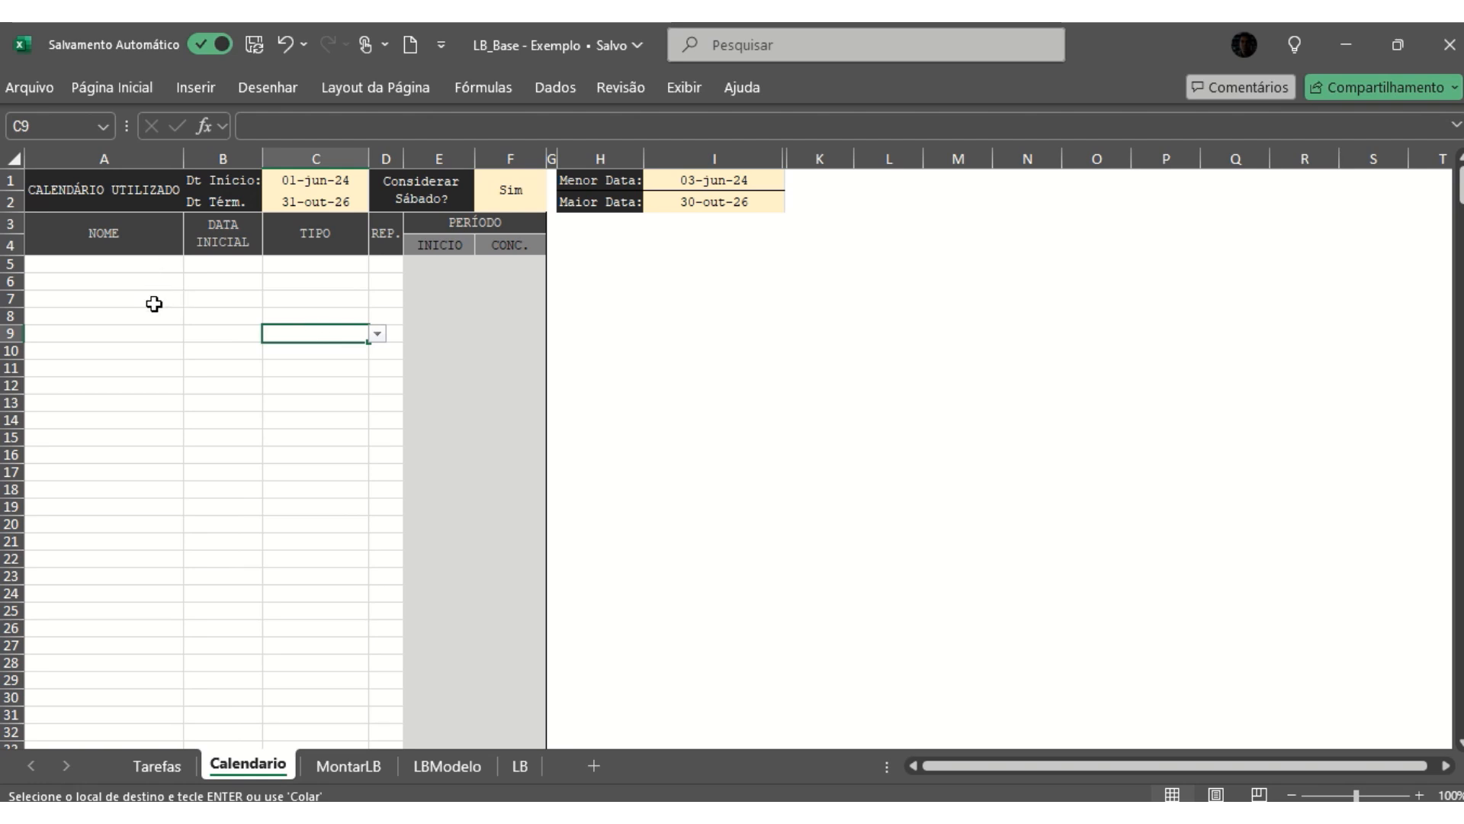
- Add Confrat. Universal in the first row of the calendar table with the initial date 01/01/2022
click(141, 269)
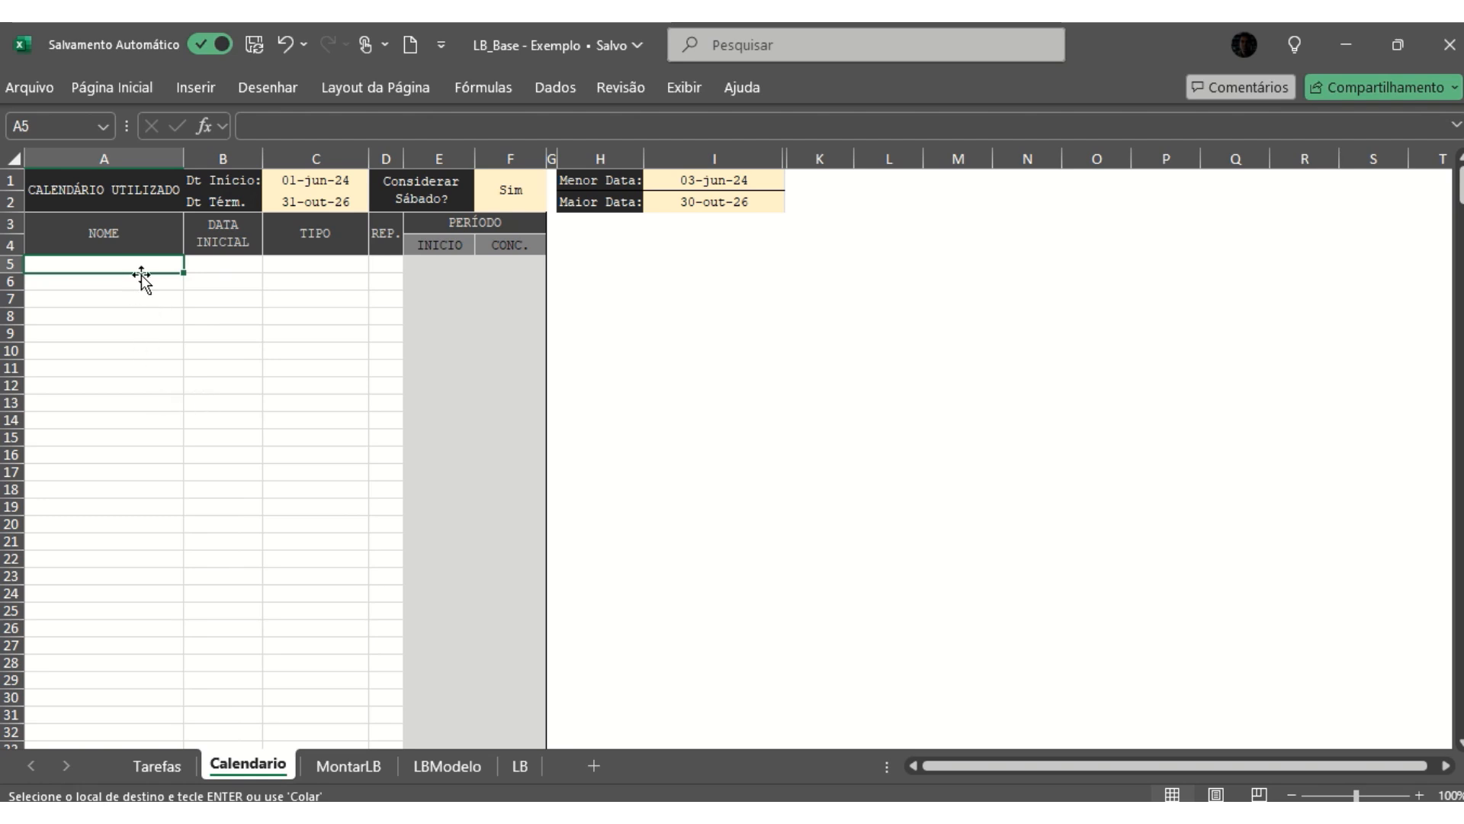
text(Confra)
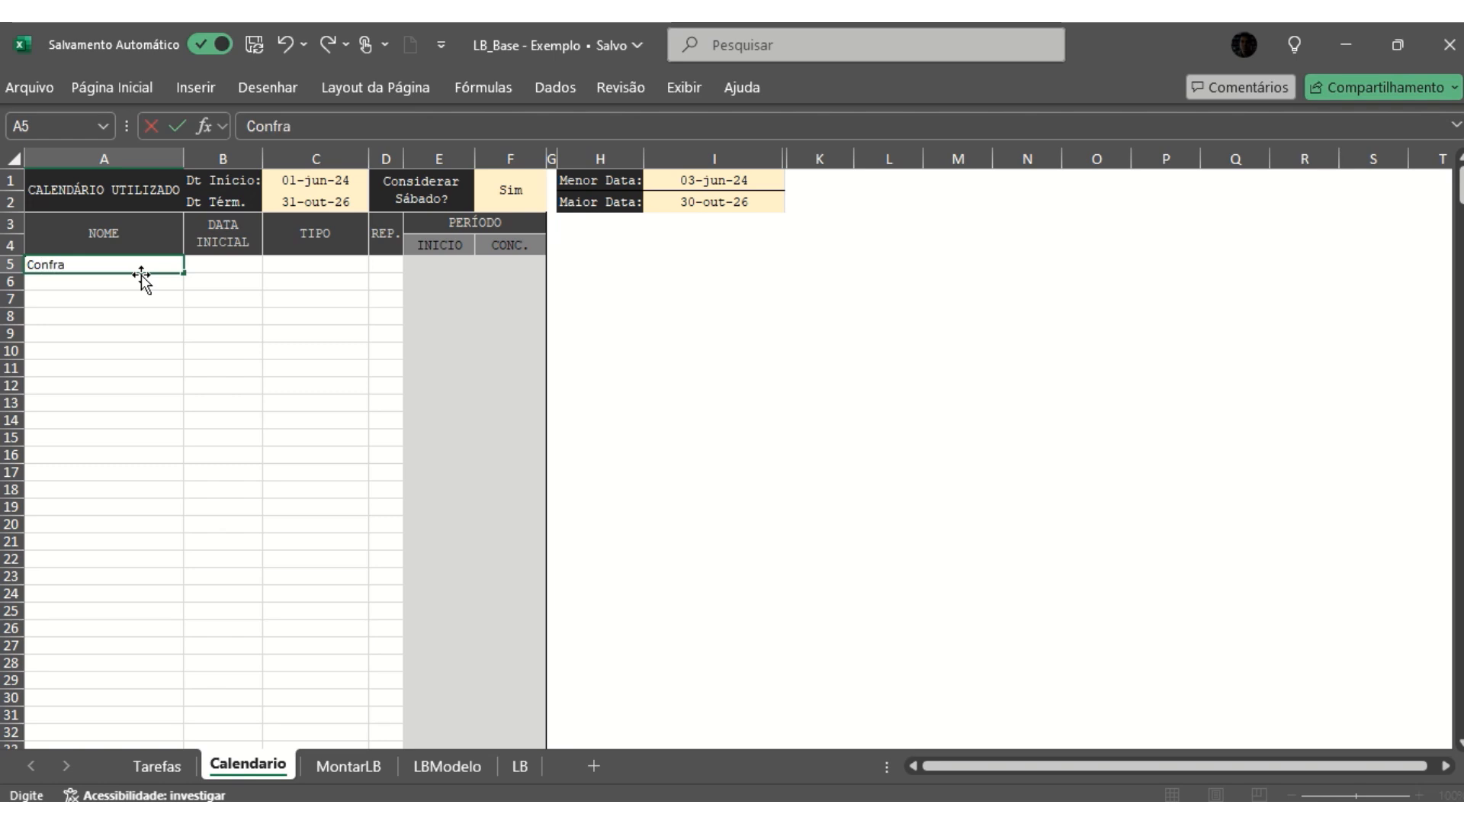
text(t. Universal)
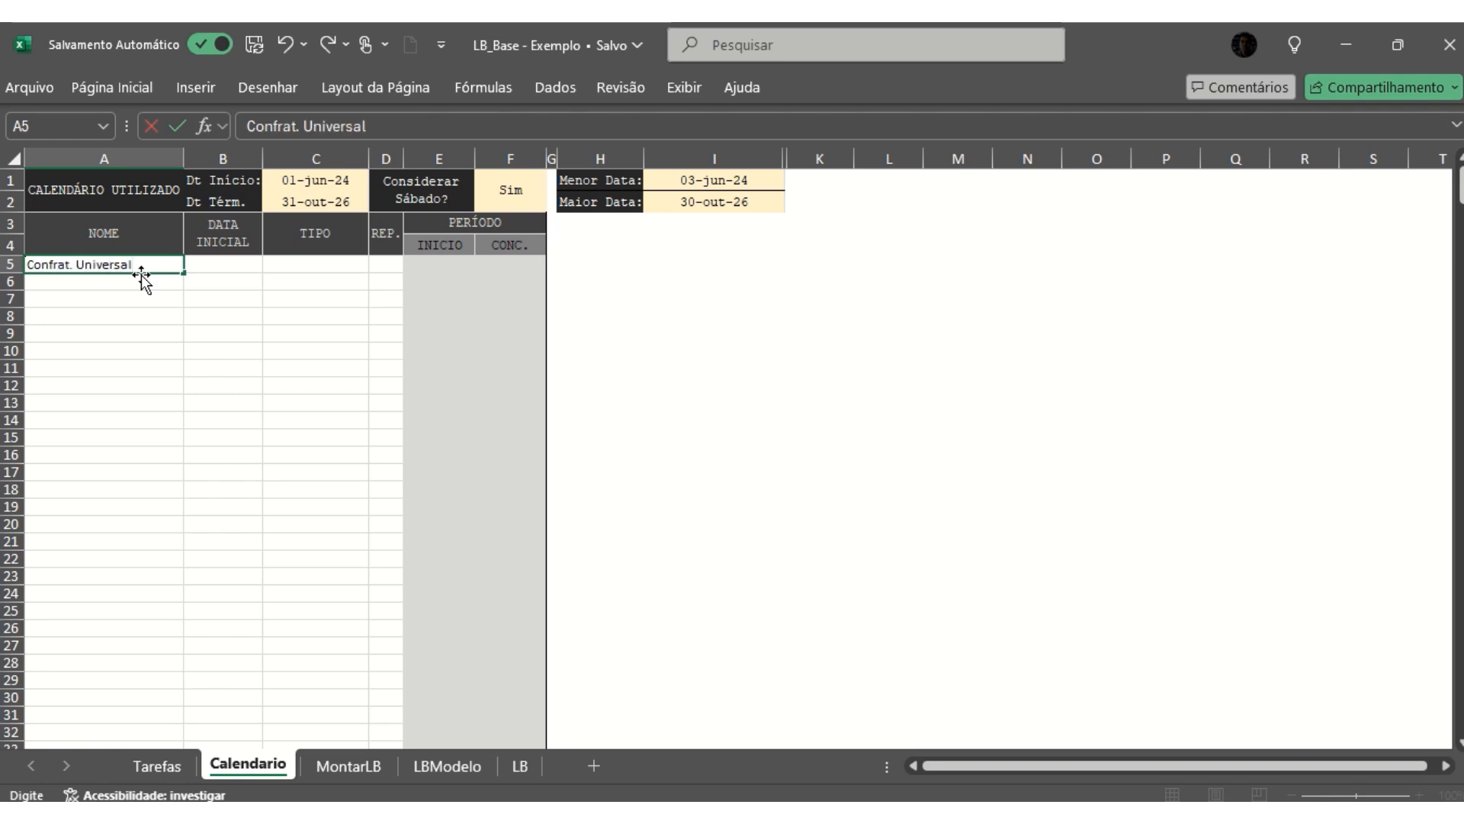
key(Tab)
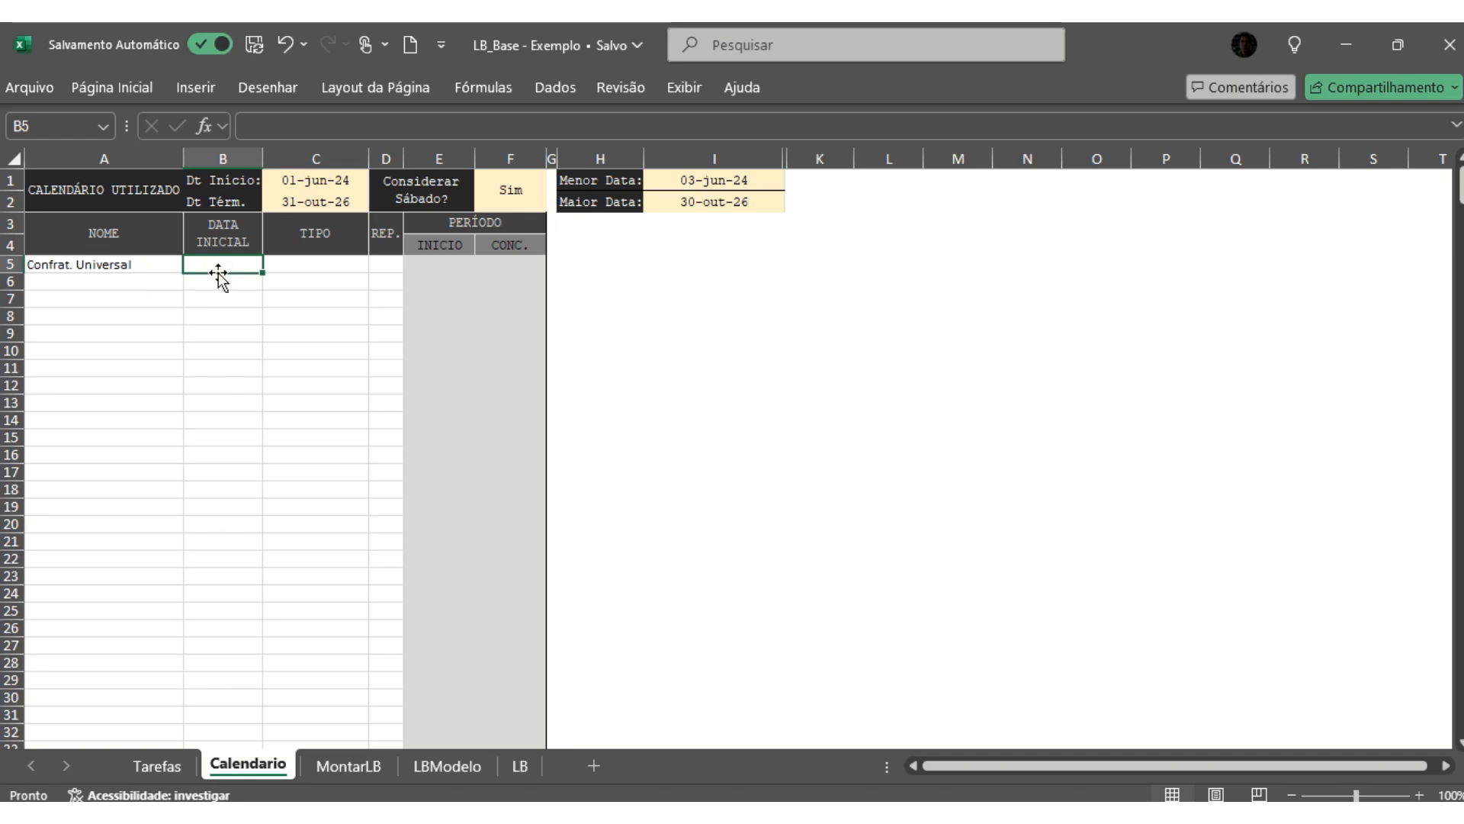
text(01)
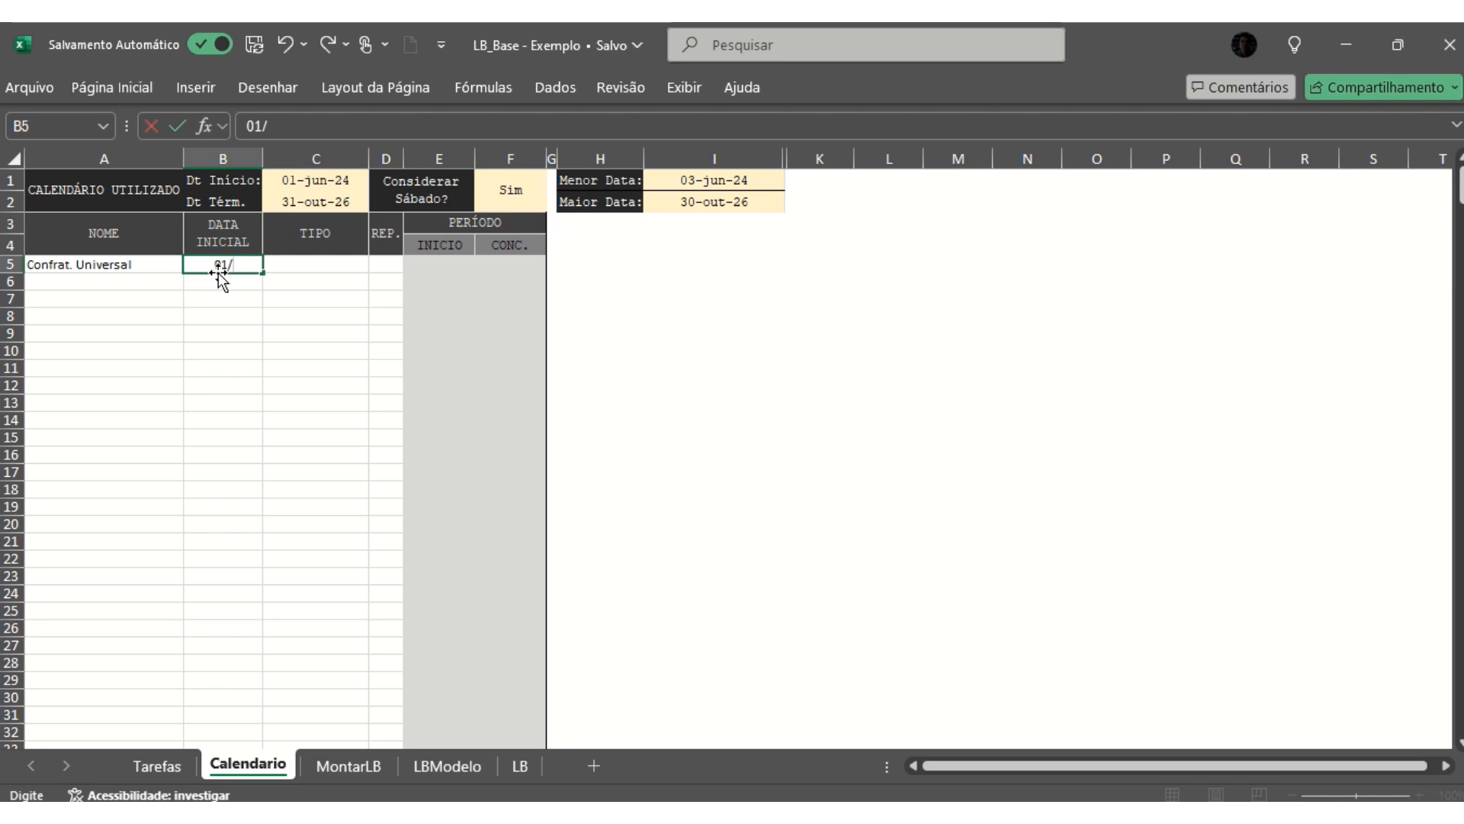
text(/01/2022)
key(Return)
- Set the Confrat. Universal entry to the ANUAL type with 10 repetitions
click(314, 263)
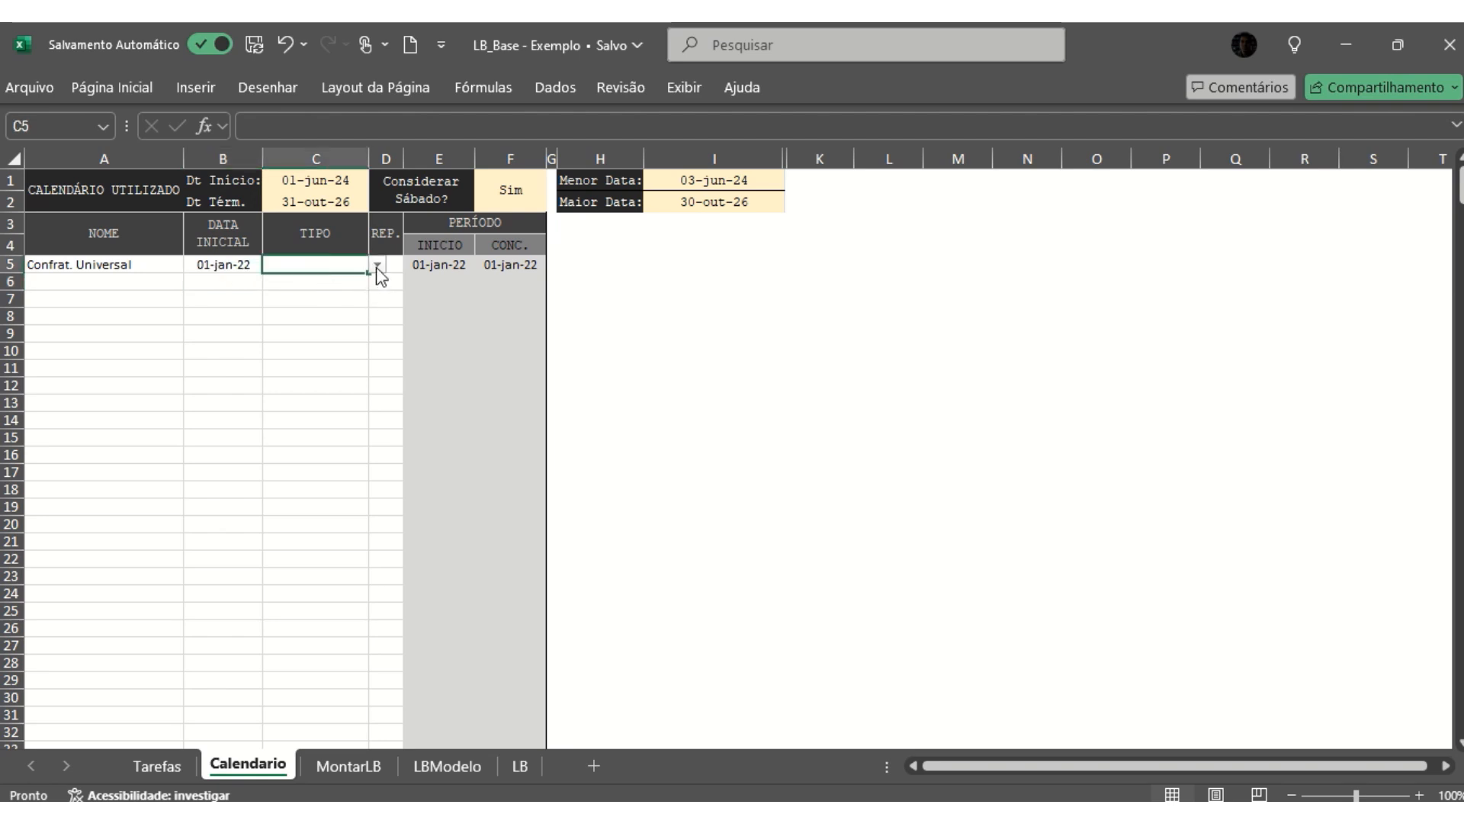
click(217, 268)
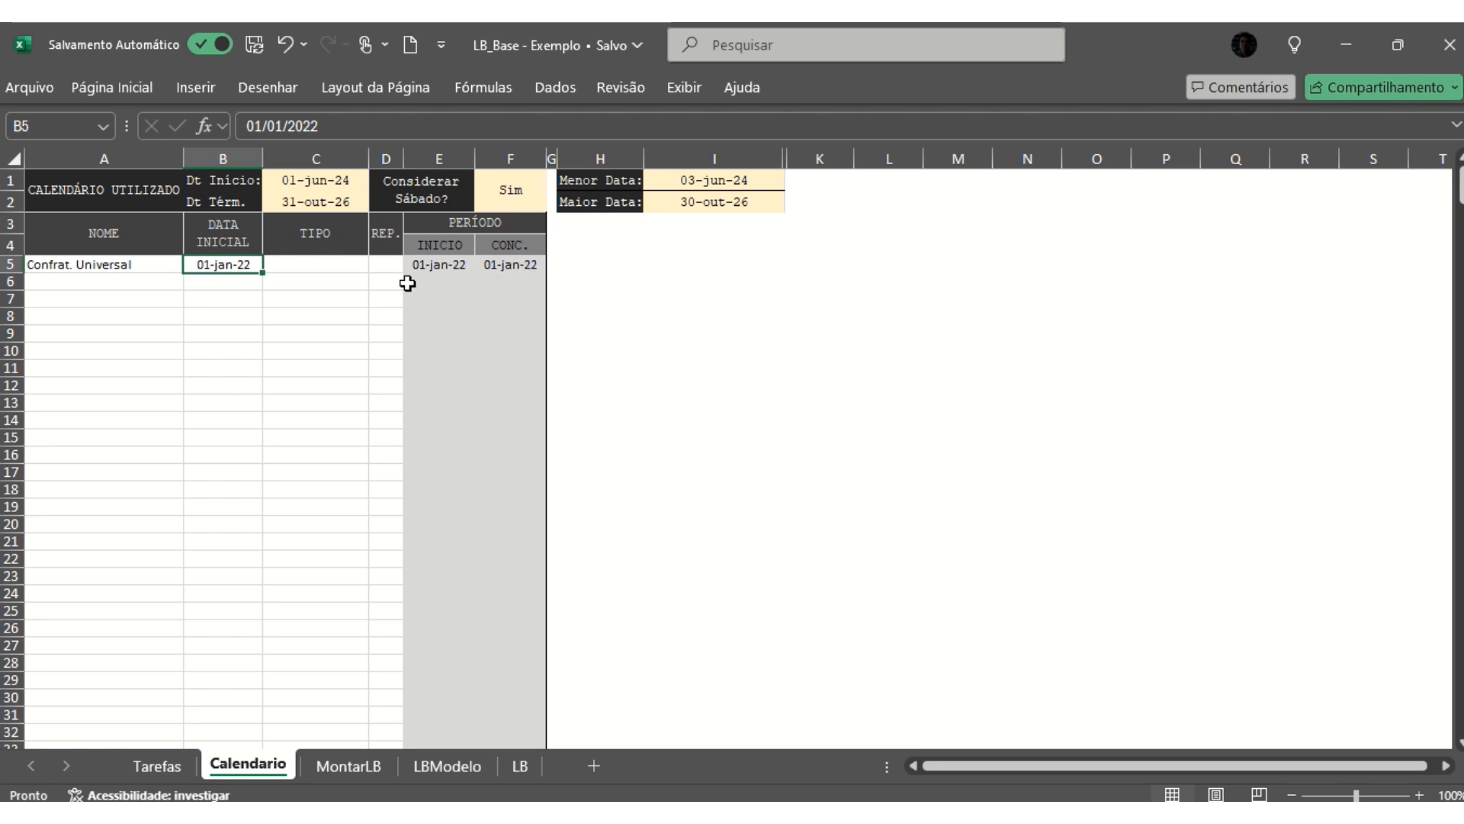
click(332, 265)
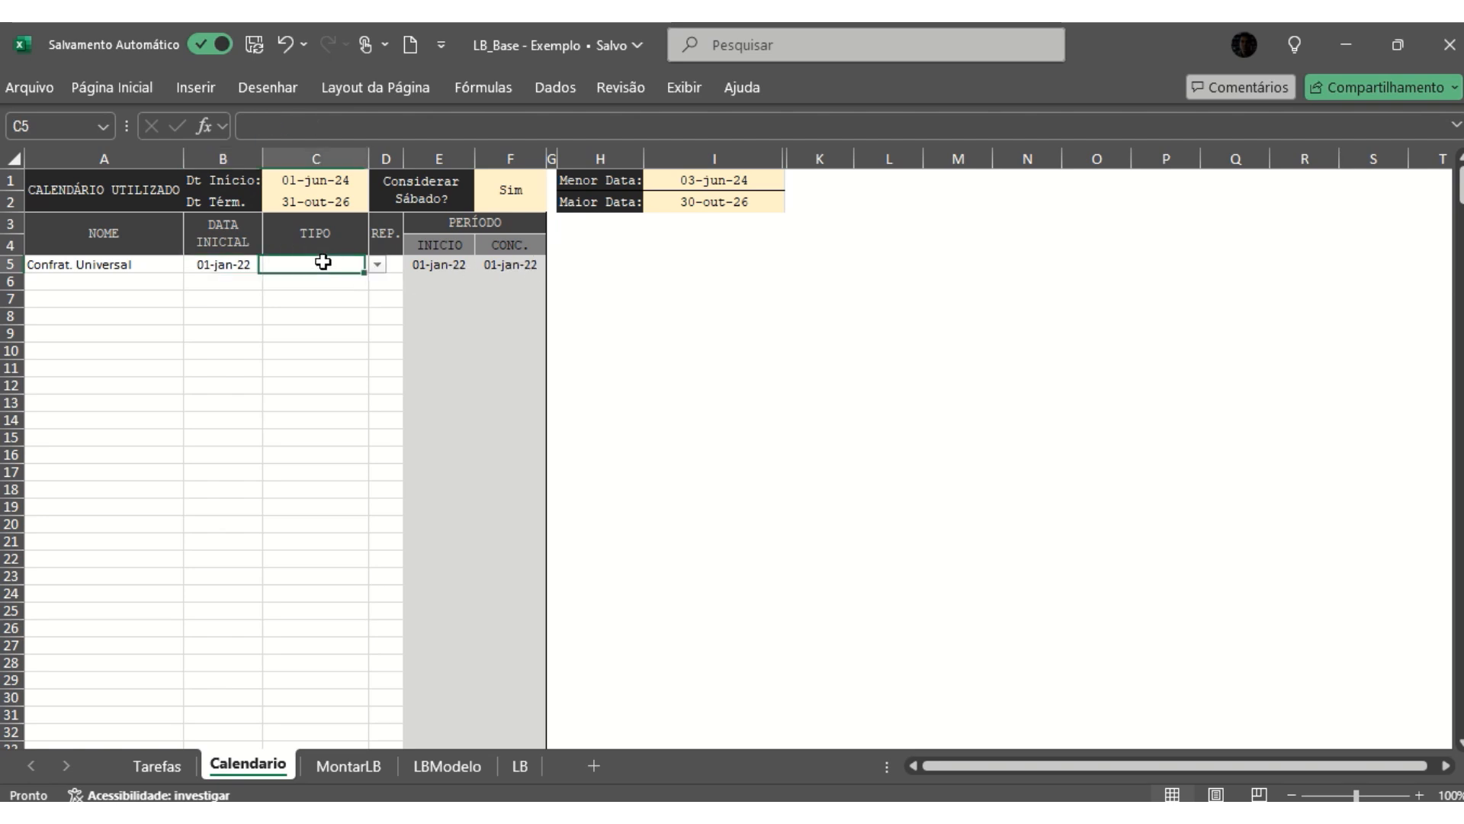
click(376, 265)
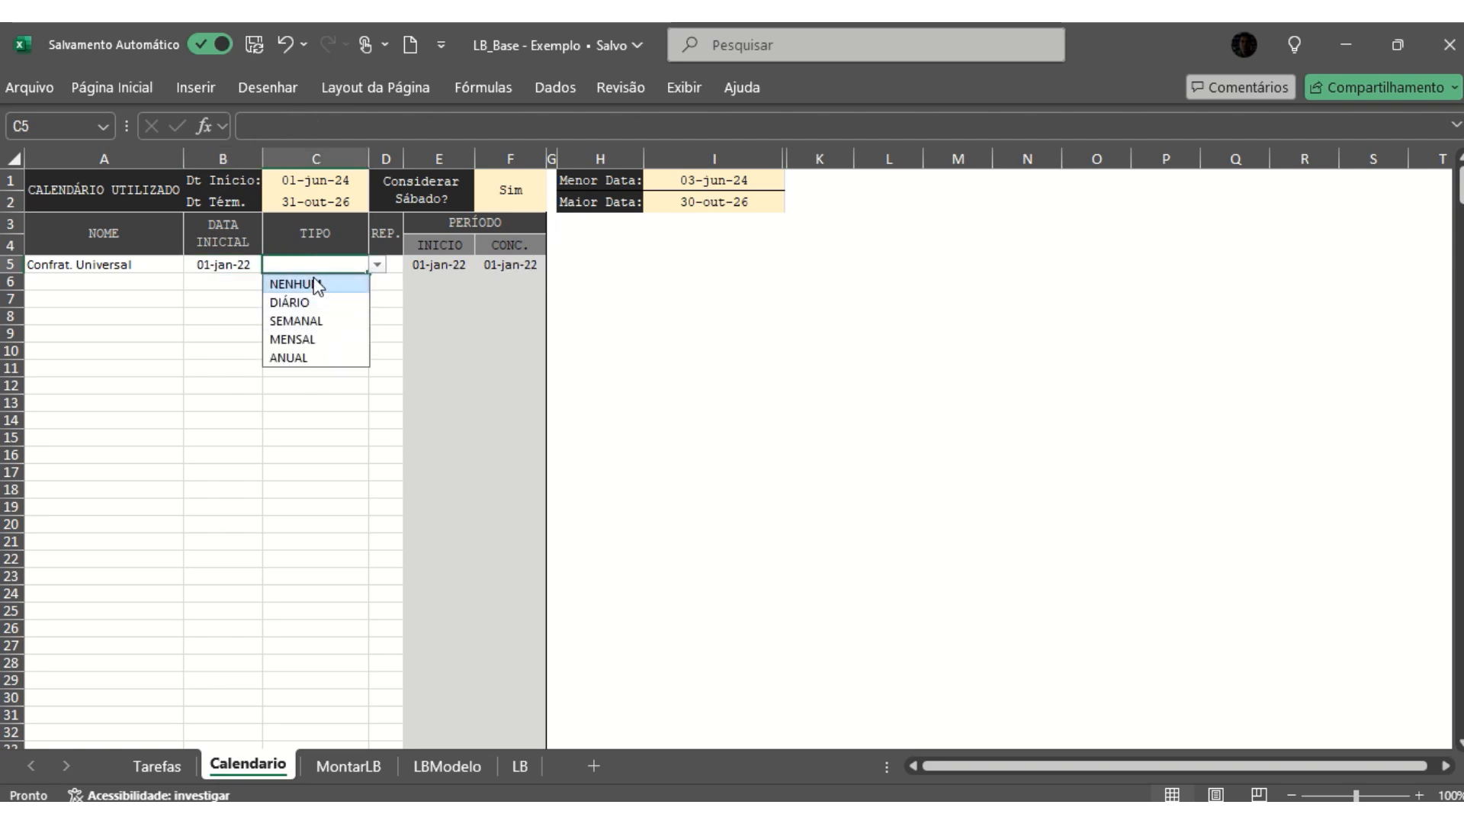
click(301, 359)
click(391, 264)
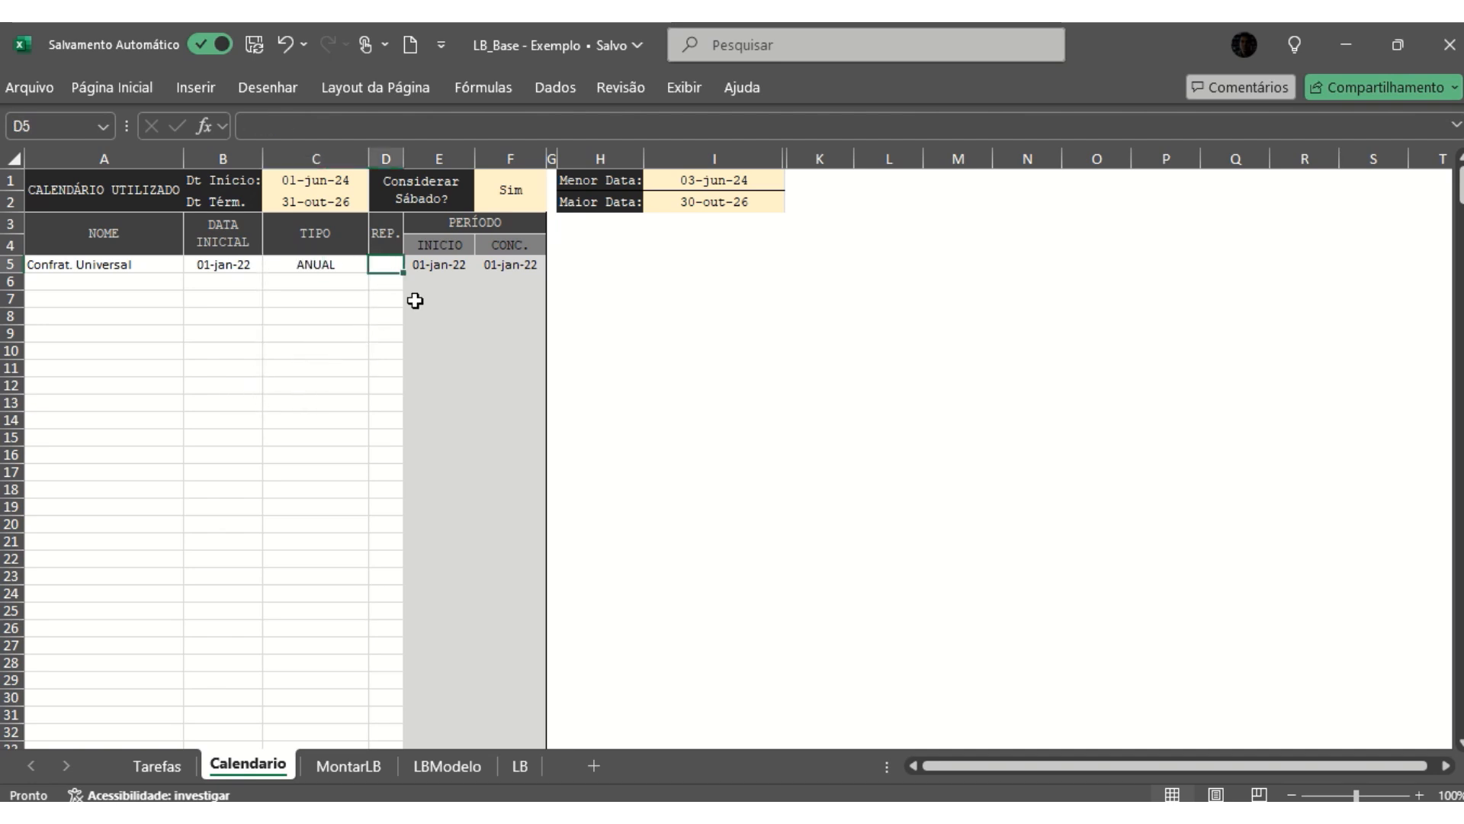
text(10)
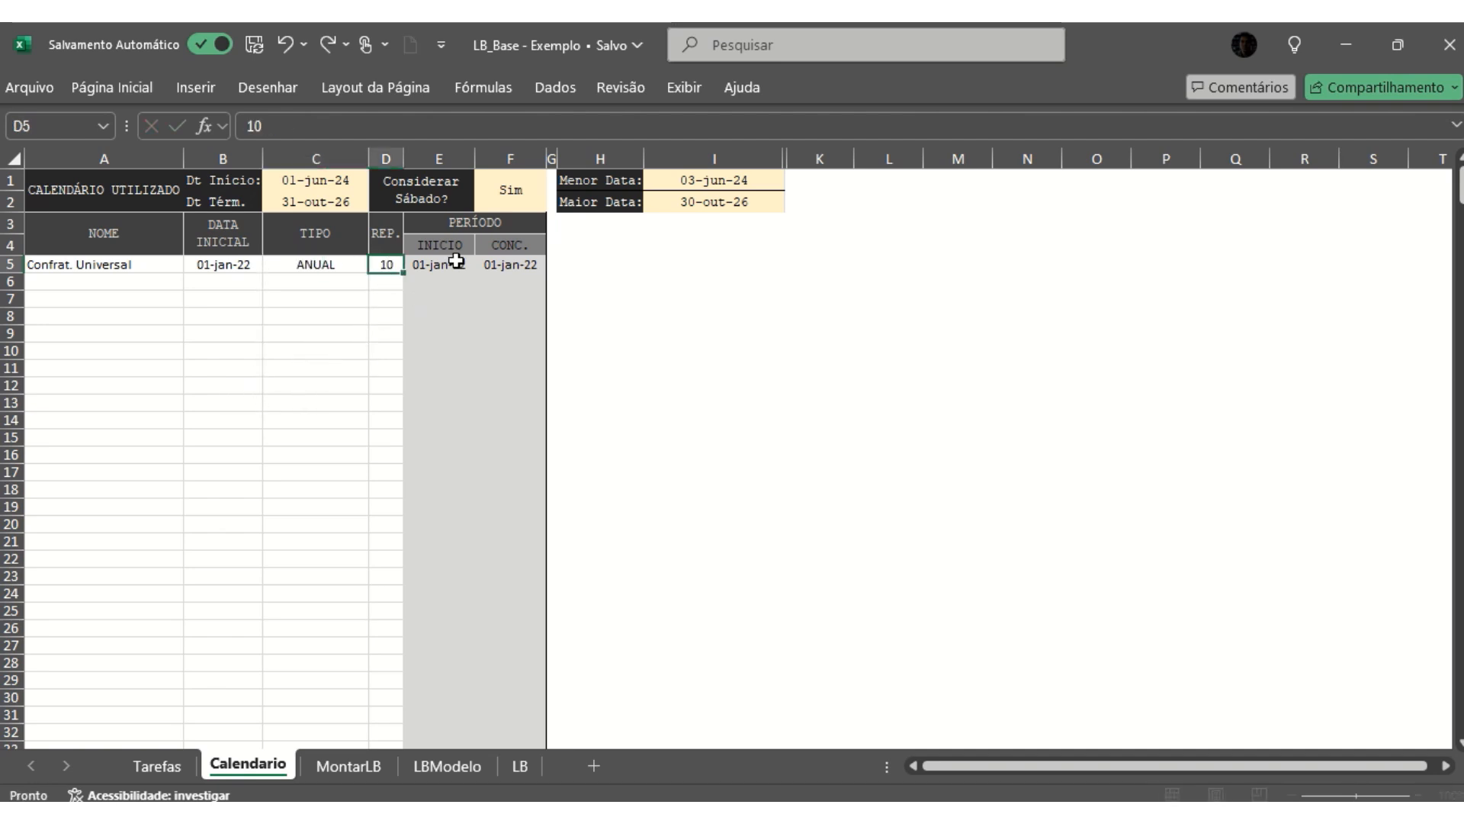
key(Return)
- Check the INICIO of the Confrat. Universal entry and clear its name, date, type and repetitions
click(140, 267)
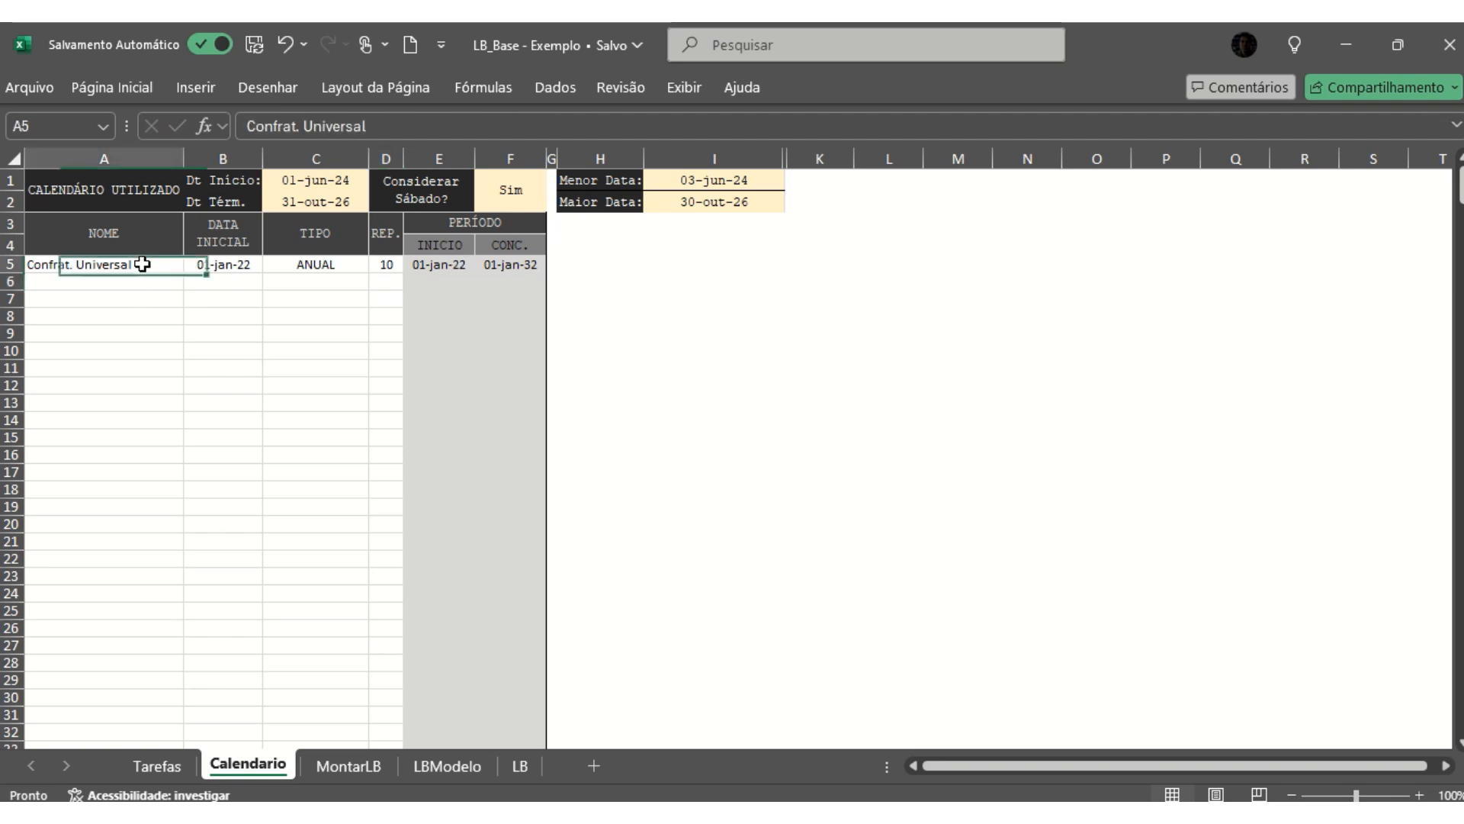
click(446, 265)
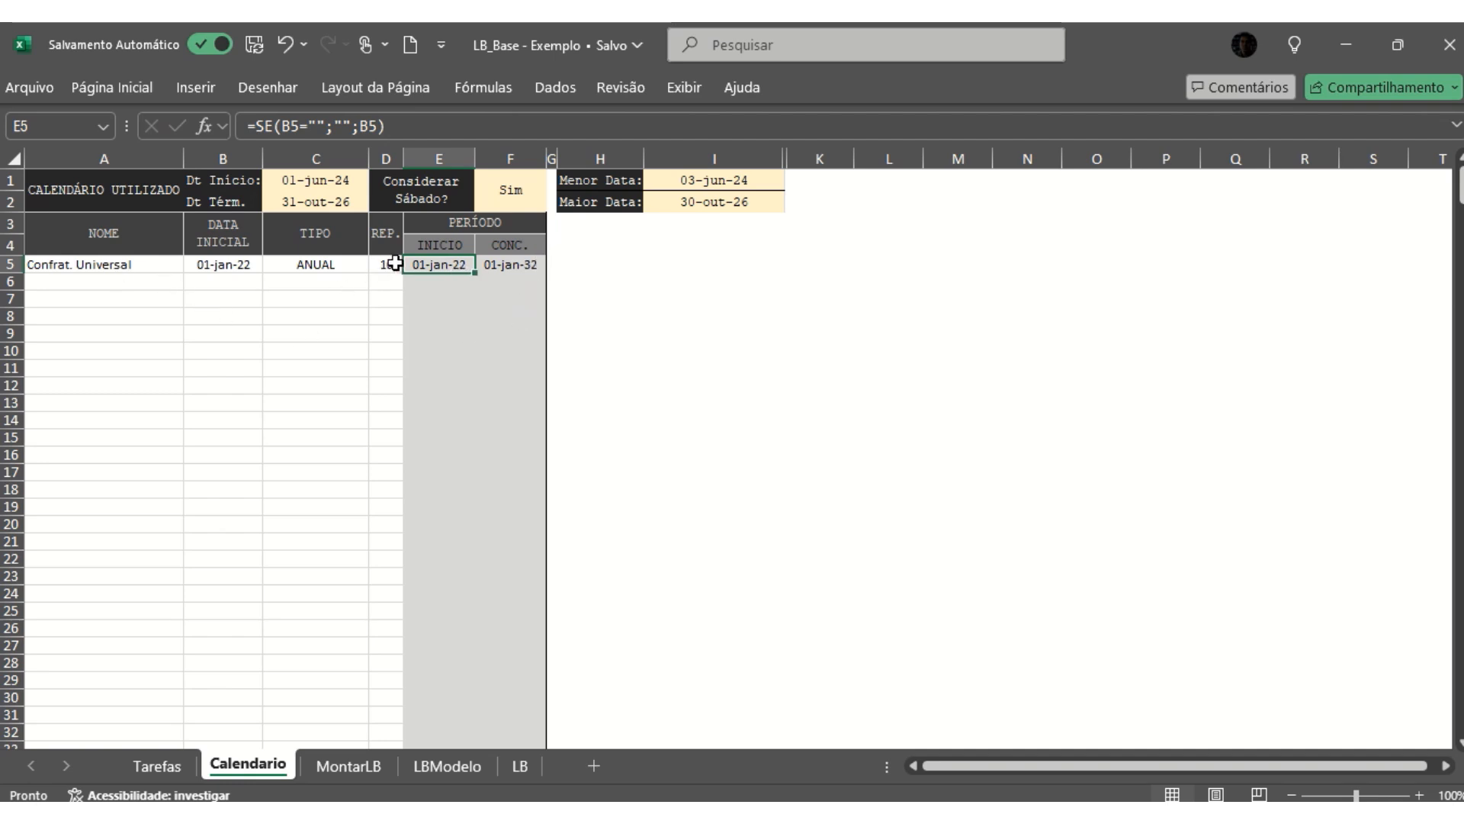
drag(108, 267, 381, 271)
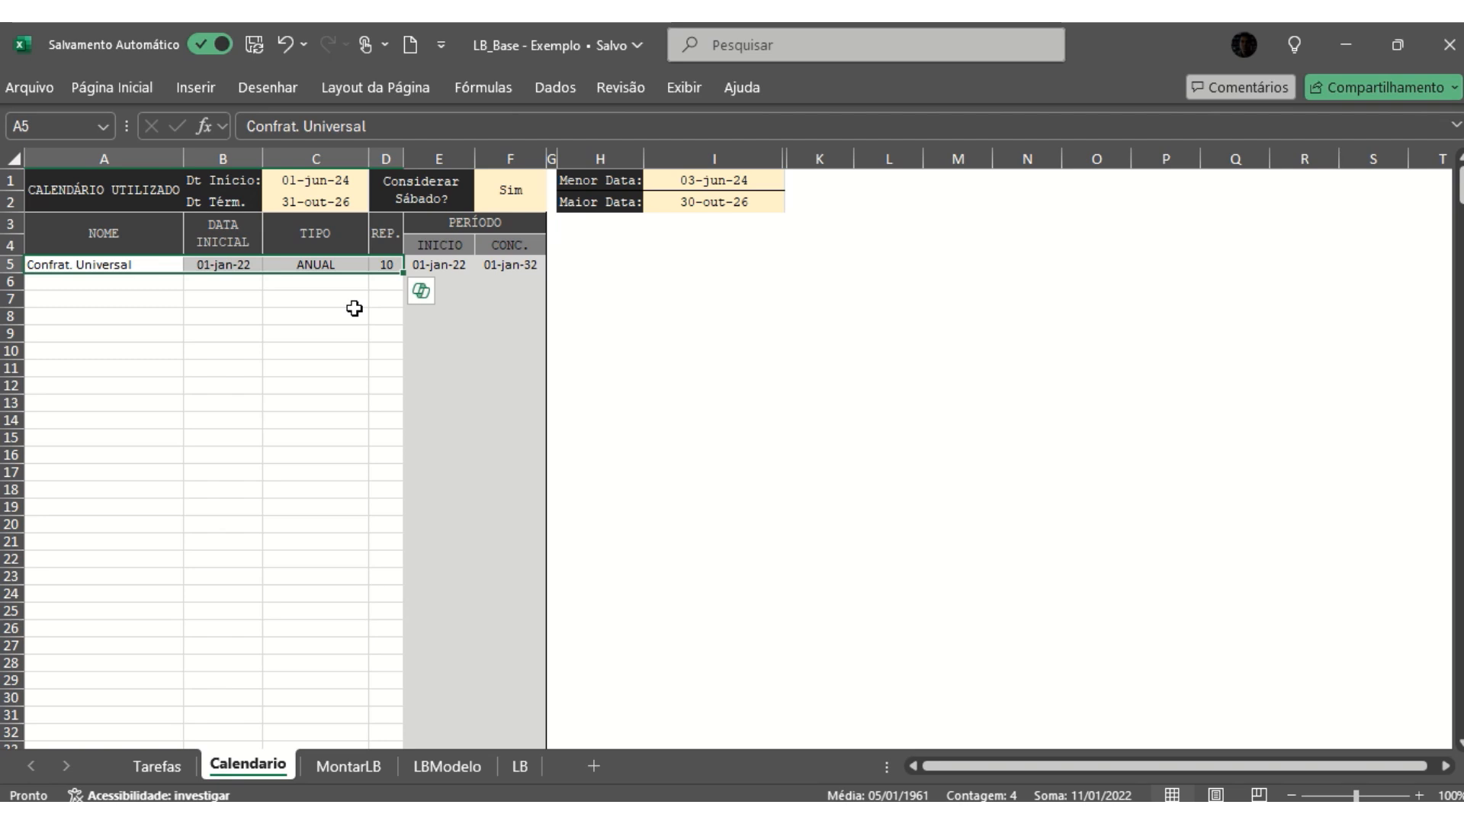
key(Delete)
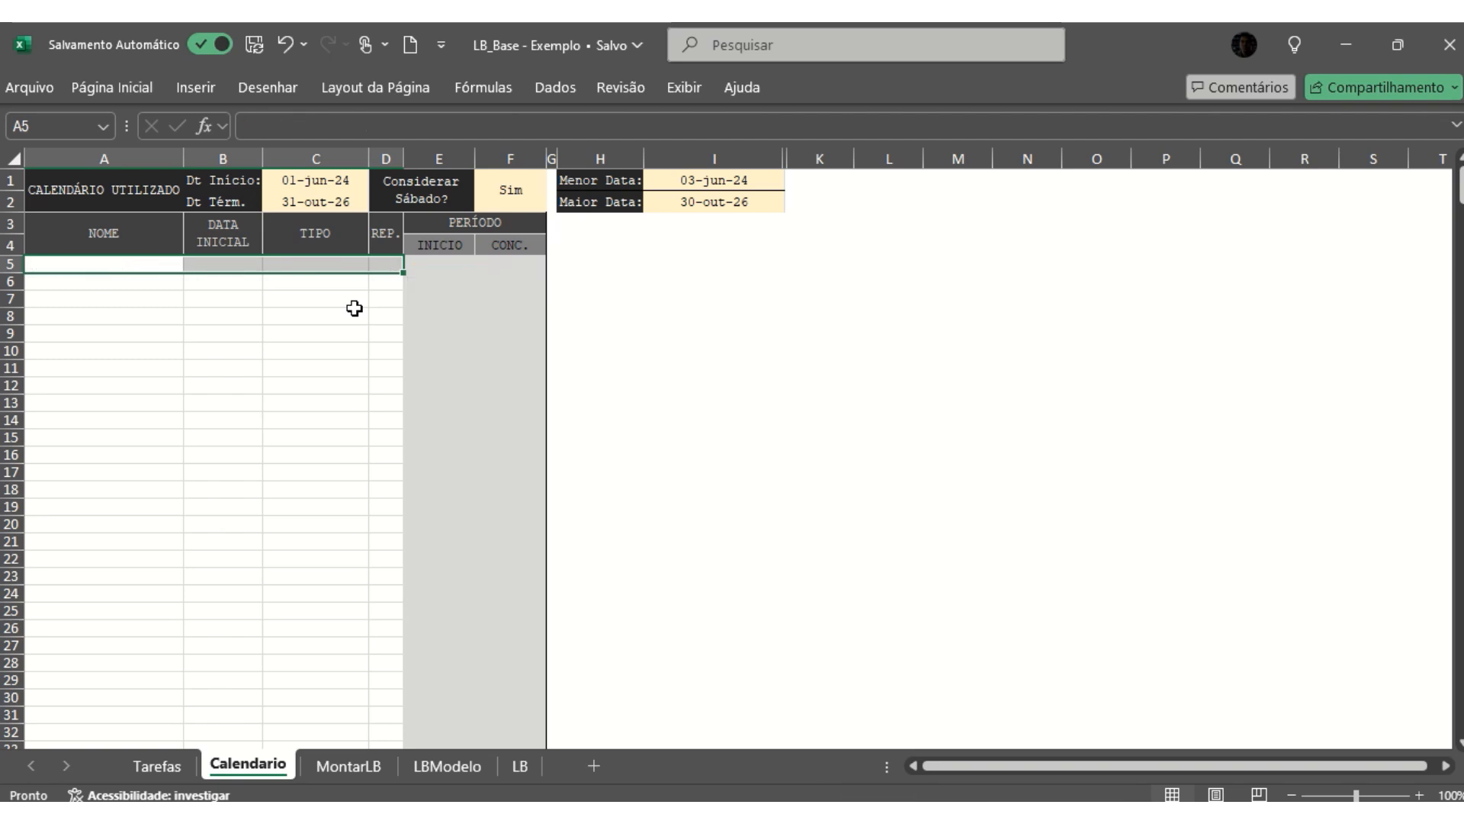
- Set the Considerar Sábado? option of the calendar to Não
click(460, 187)
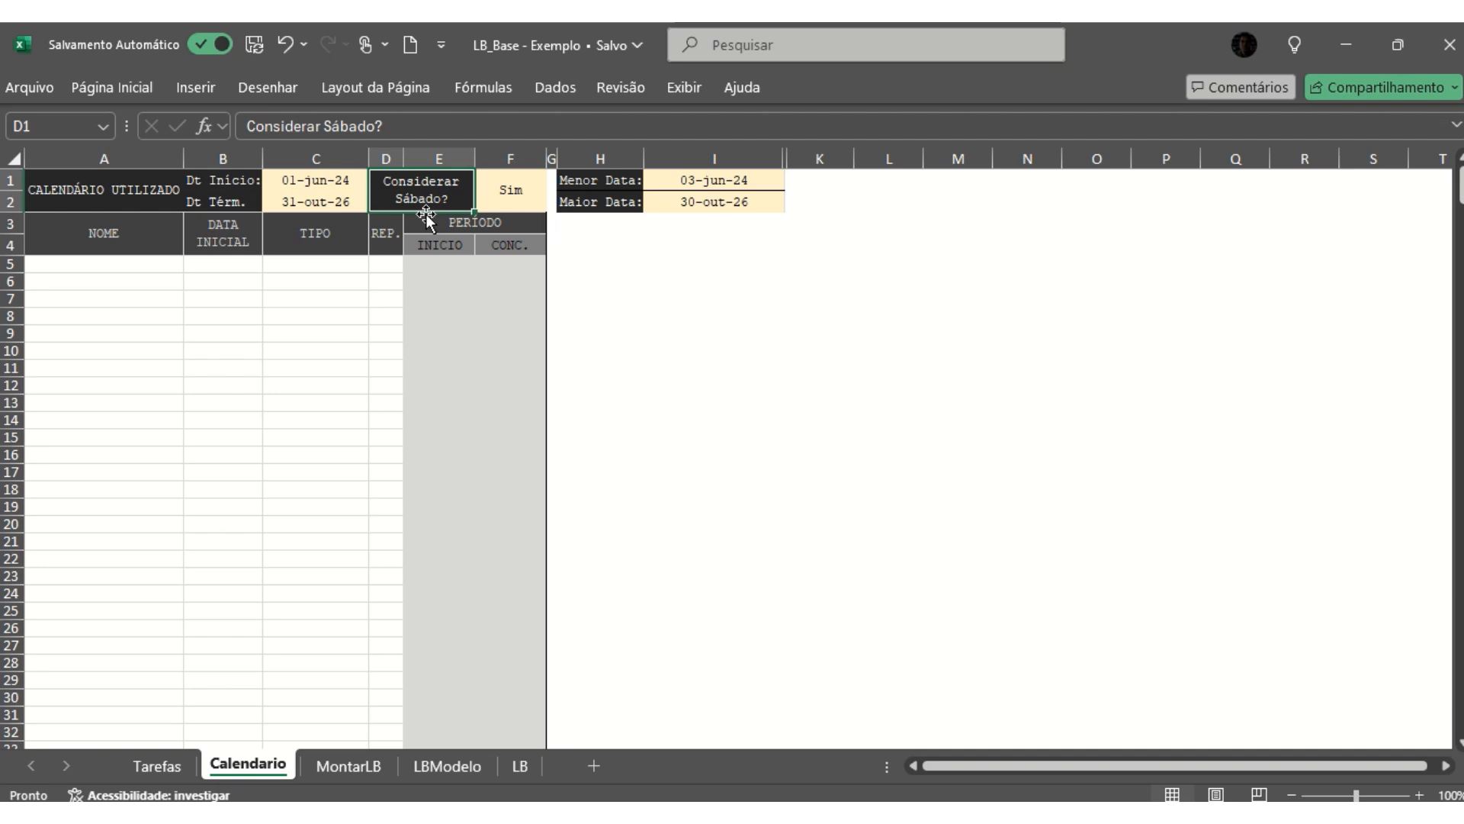
click(508, 189)
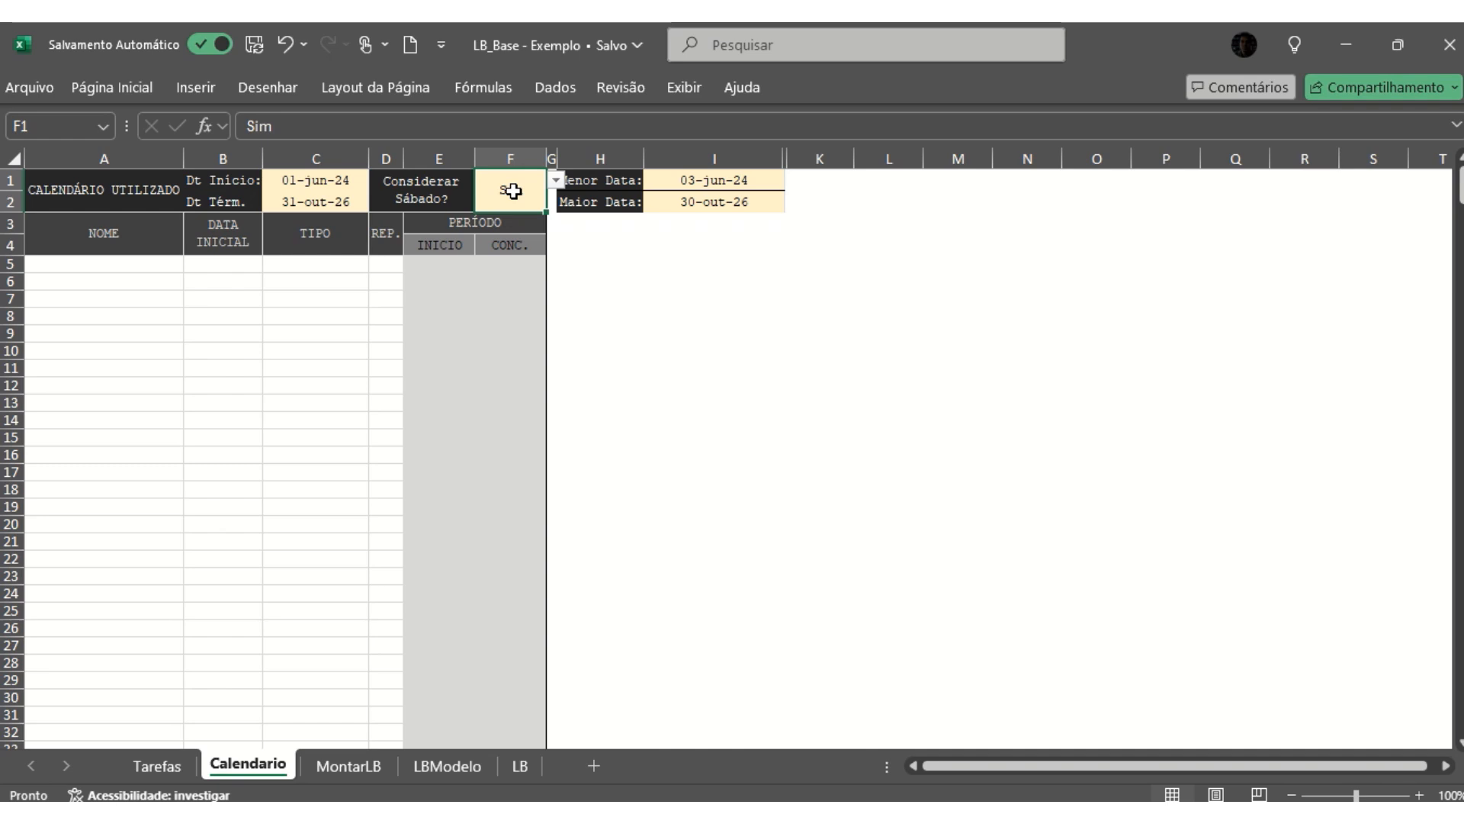
click(556, 181)
click(506, 246)
click(555, 183)
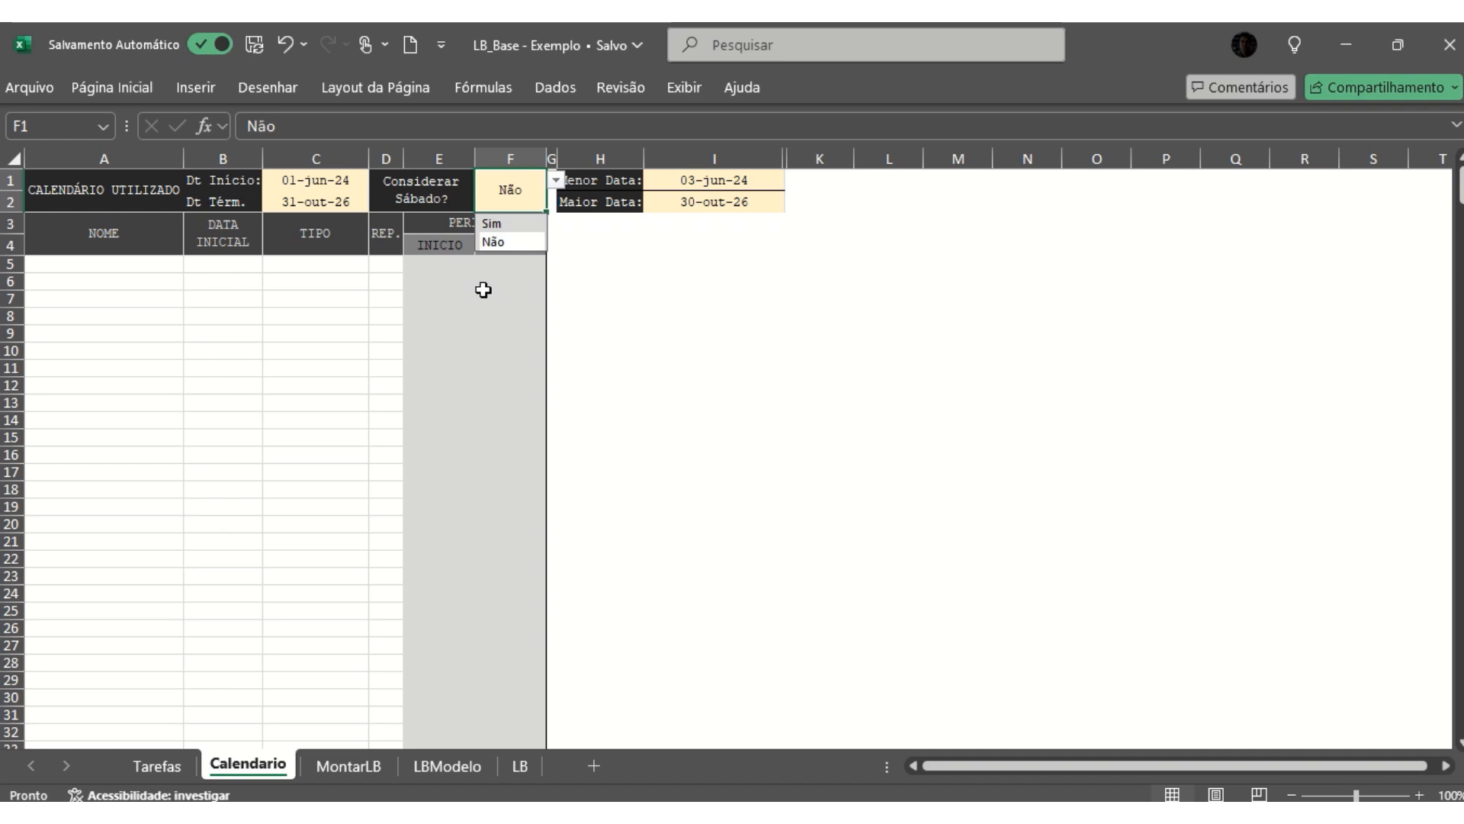
- Check the formulas behind the Menor Data and Maior Data cells and the calendar's Dt Início and Dt Térm. cells
click(676, 181)
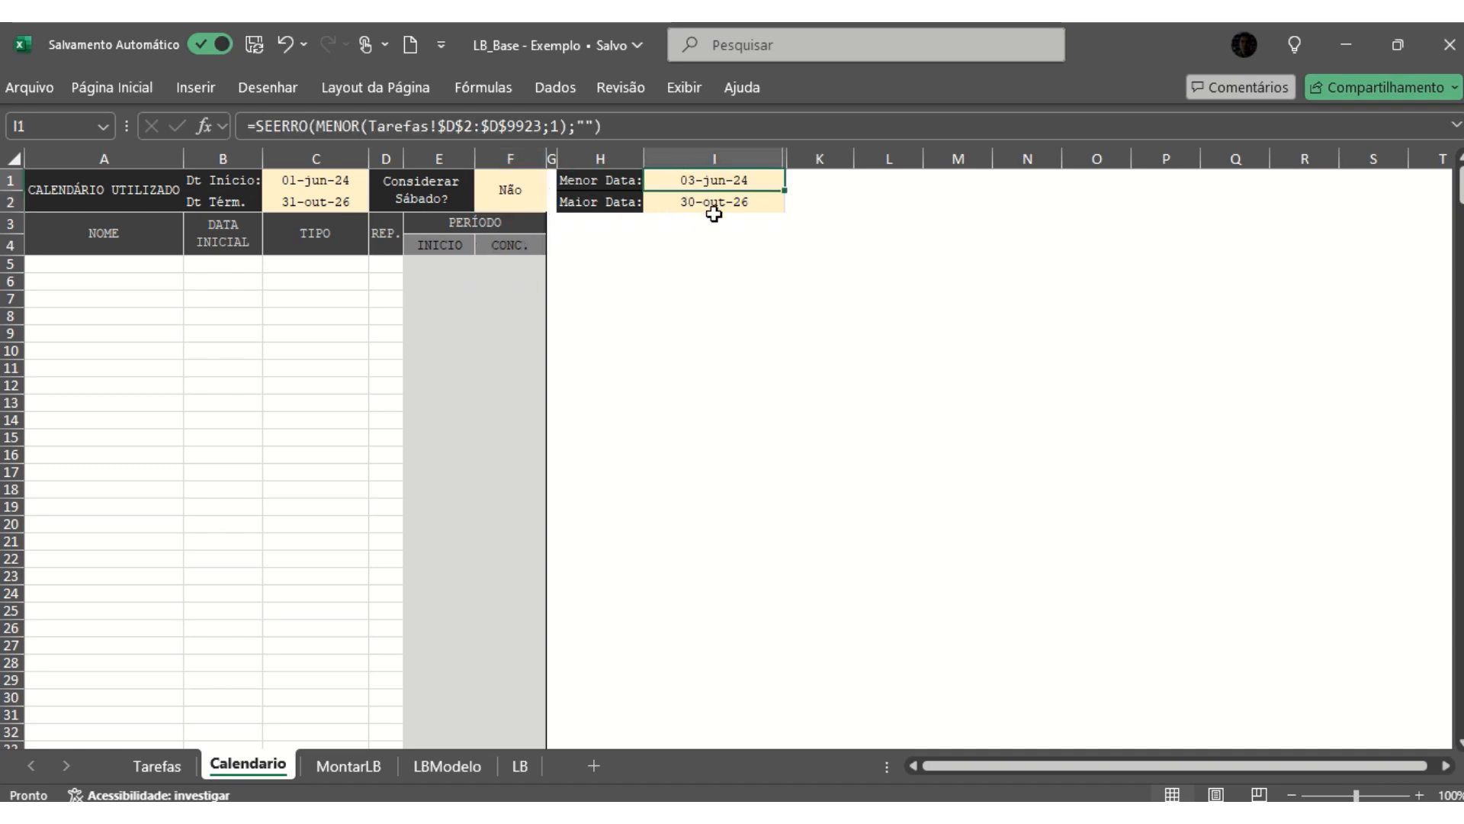
click(663, 207)
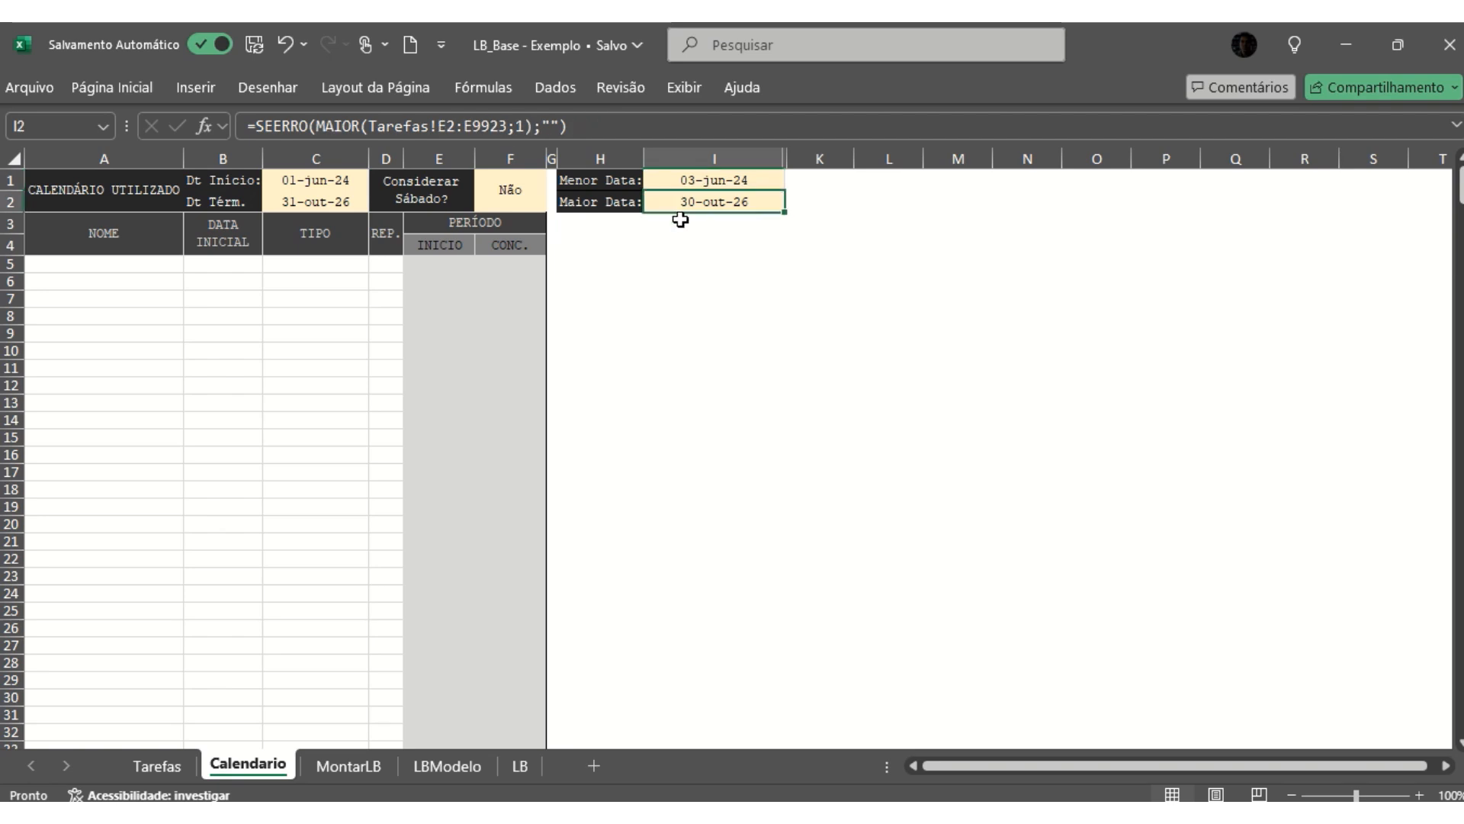
click(343, 180)
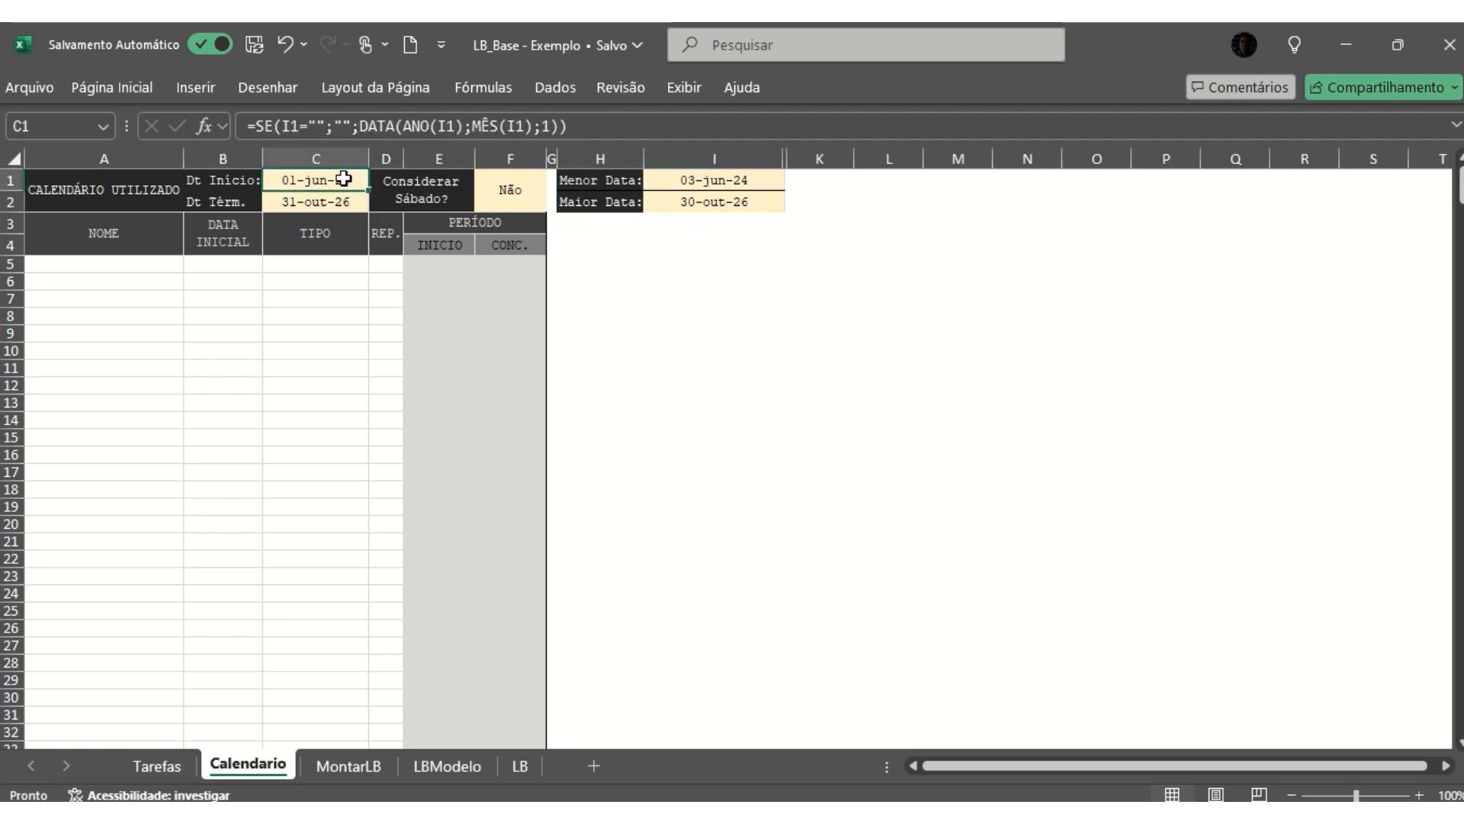
drag(343, 180, 340, 199)
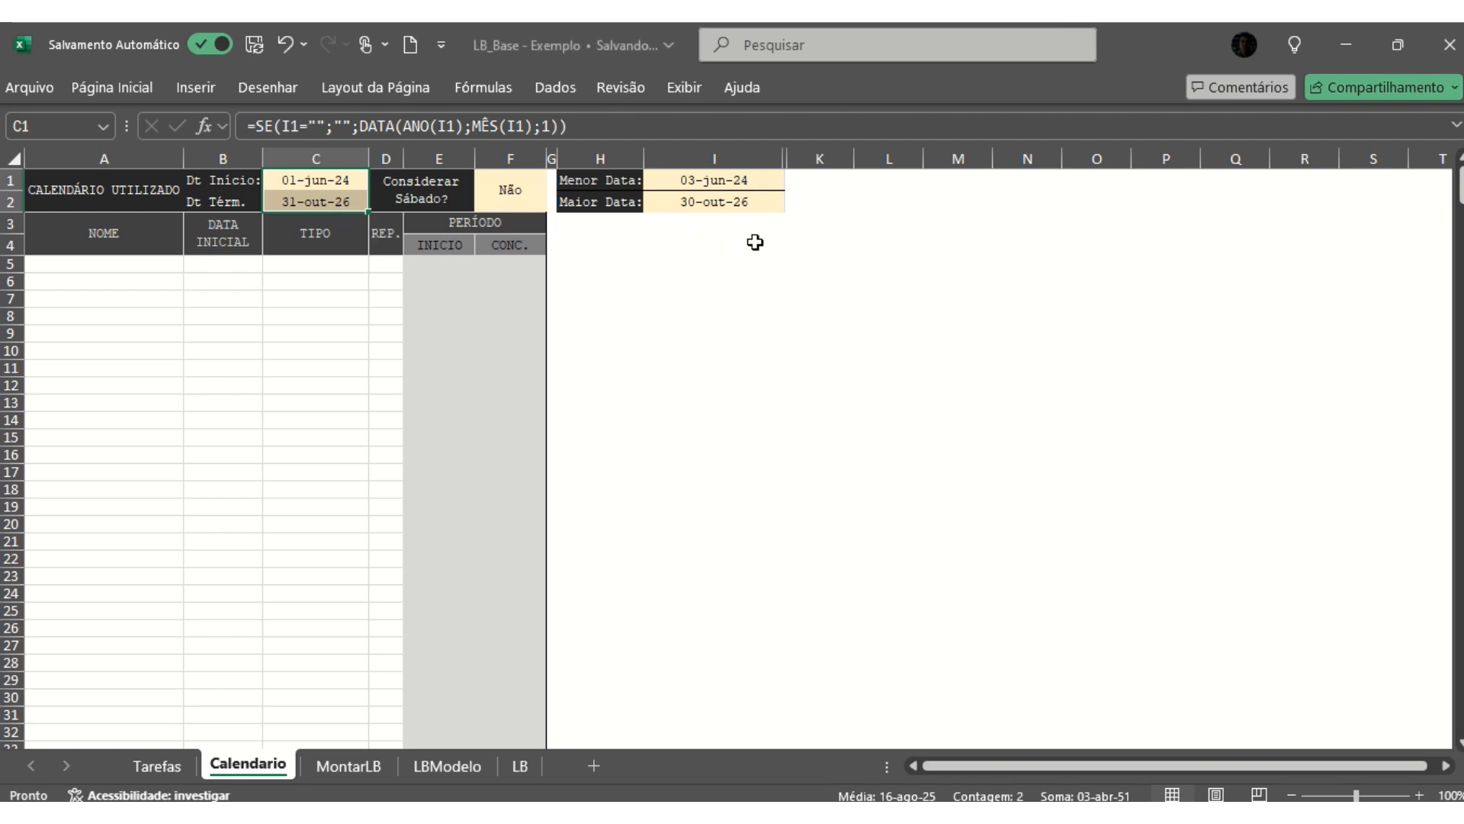
click(128, 281)
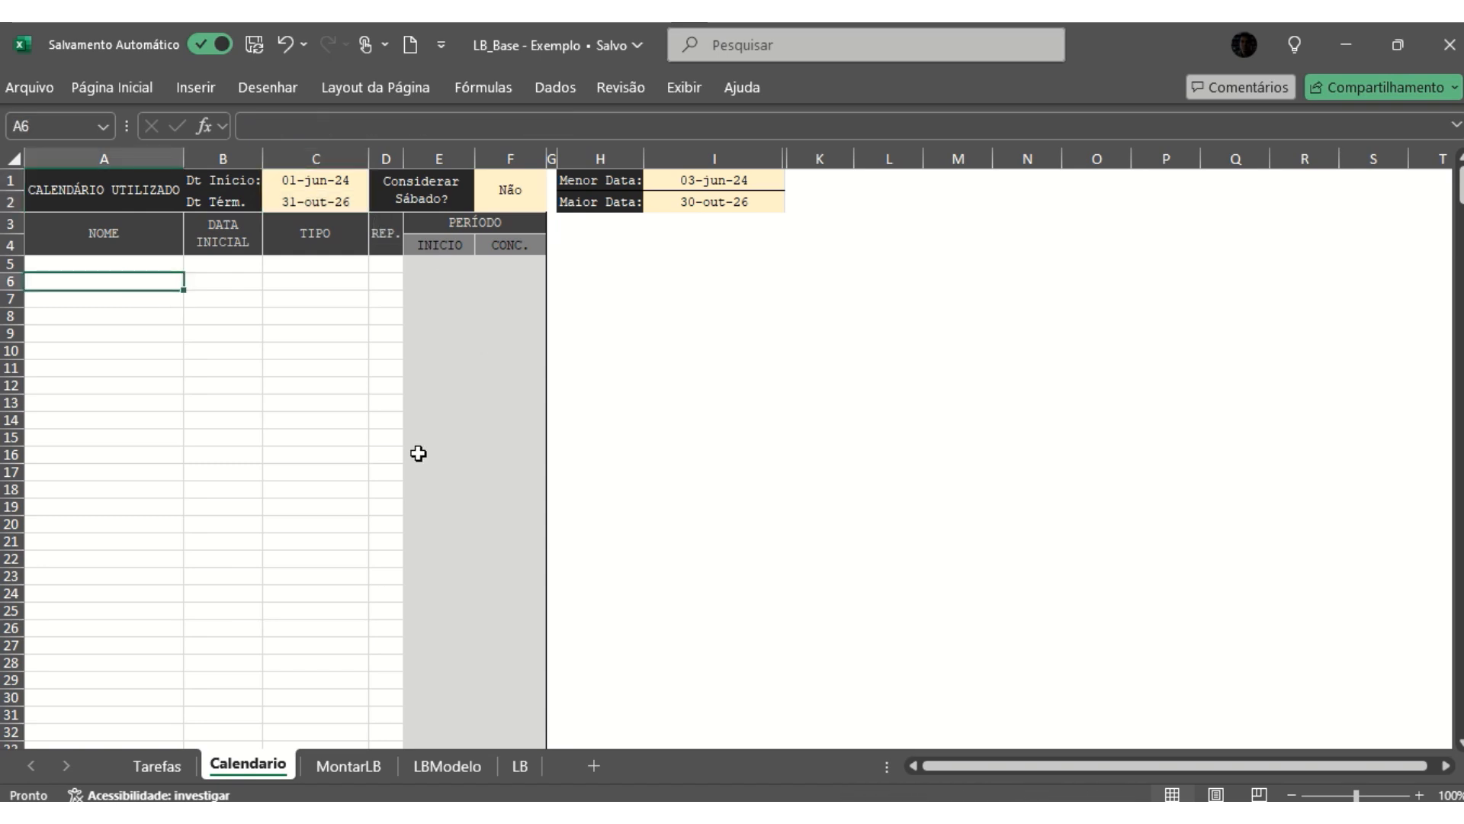
- Open the MontarLB sheet and examine its LOCAL 01 and LOCAL 02 column groups
click(351, 766)
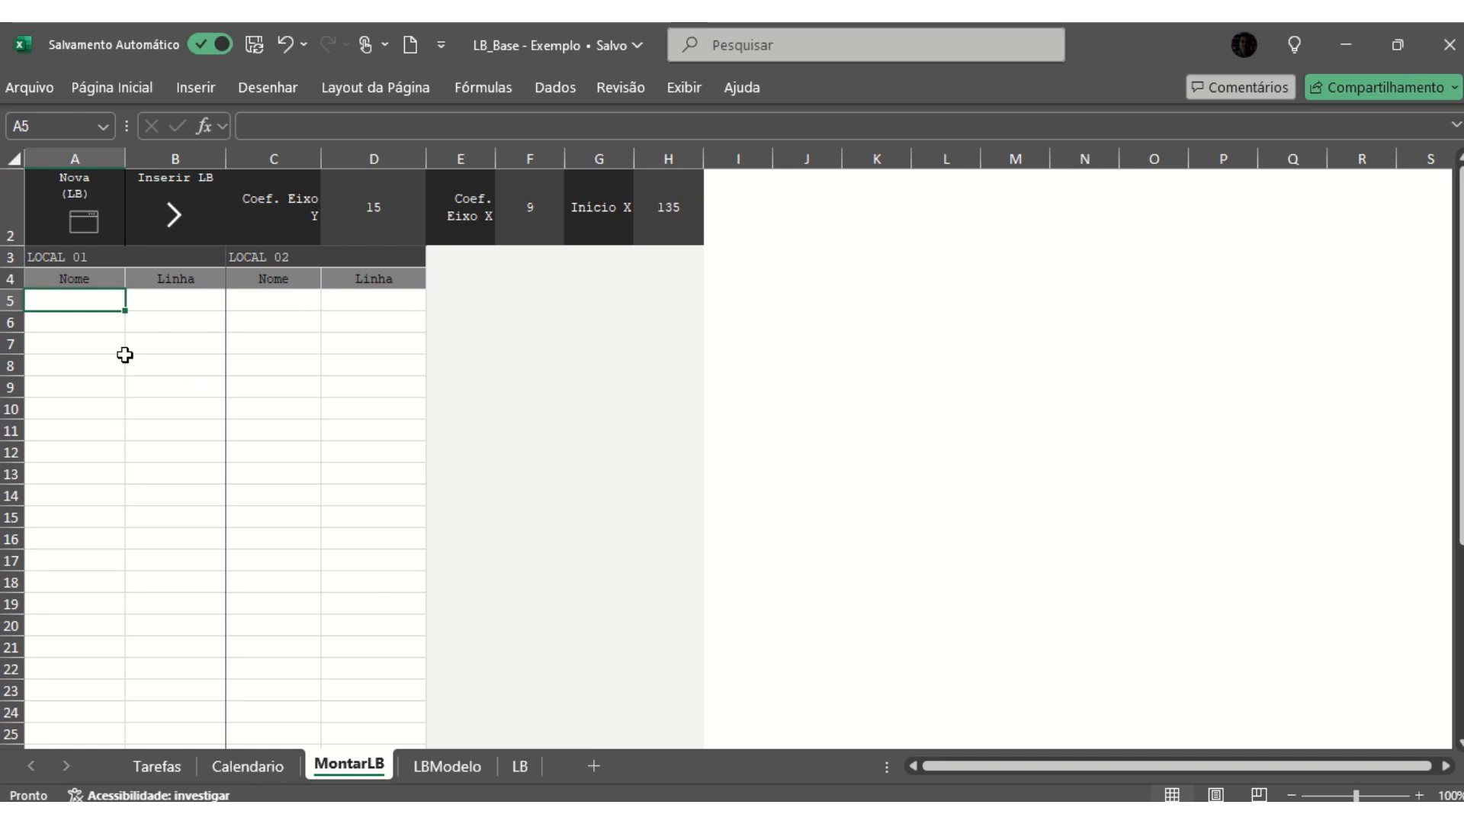
click(56, 253)
click(253, 253)
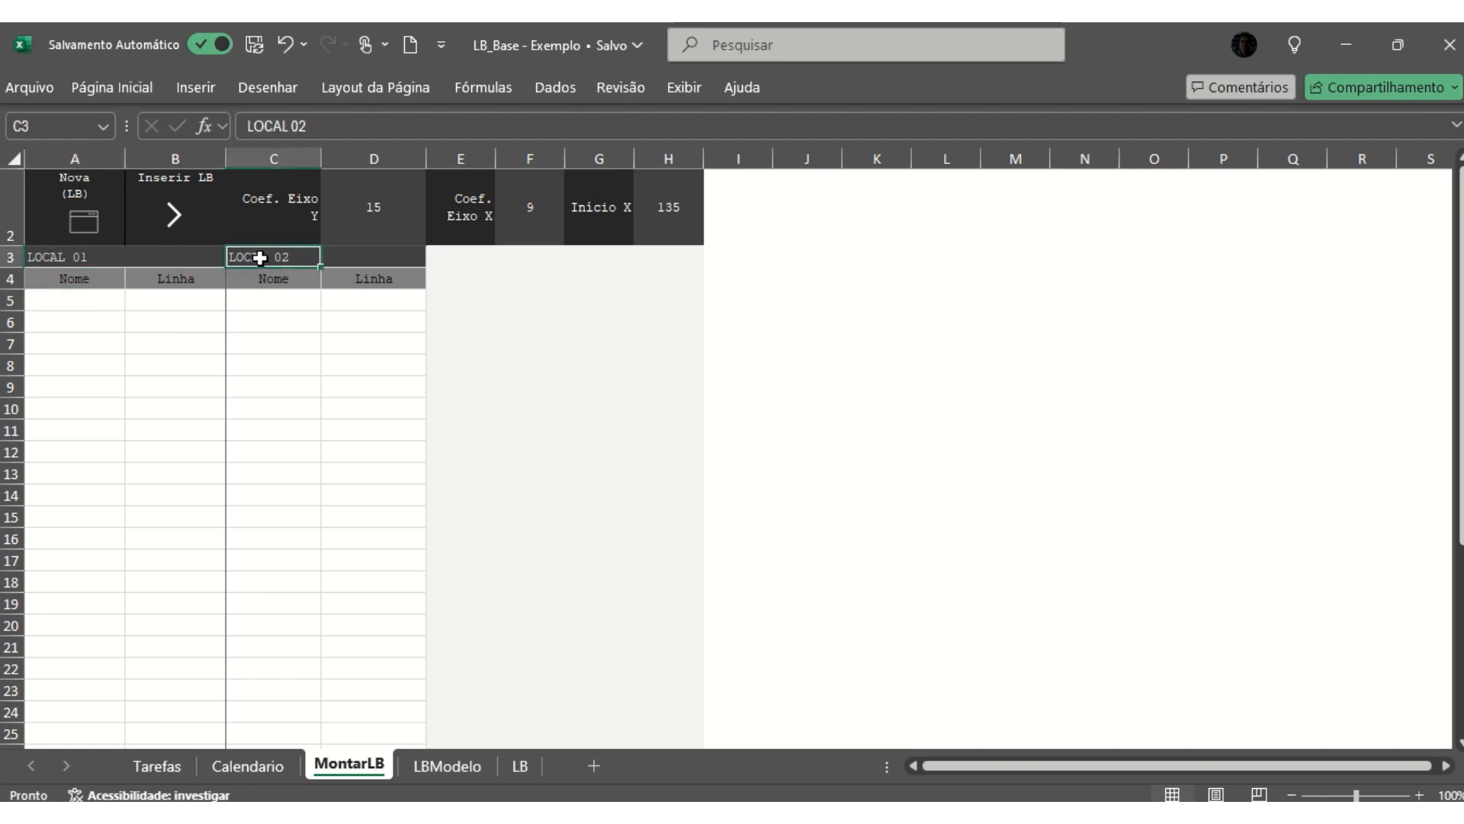
click(38, 257)
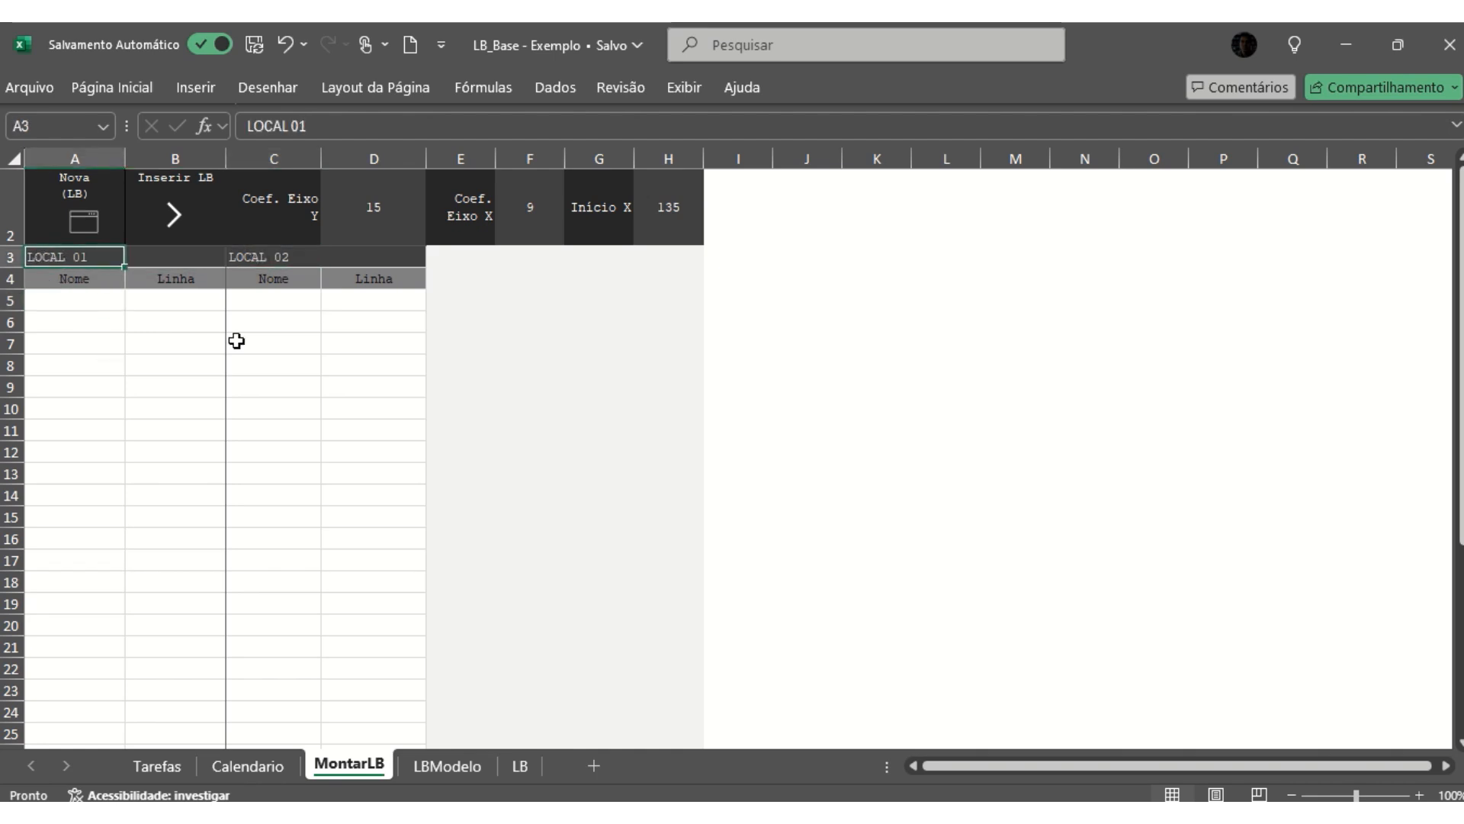
click(256, 258)
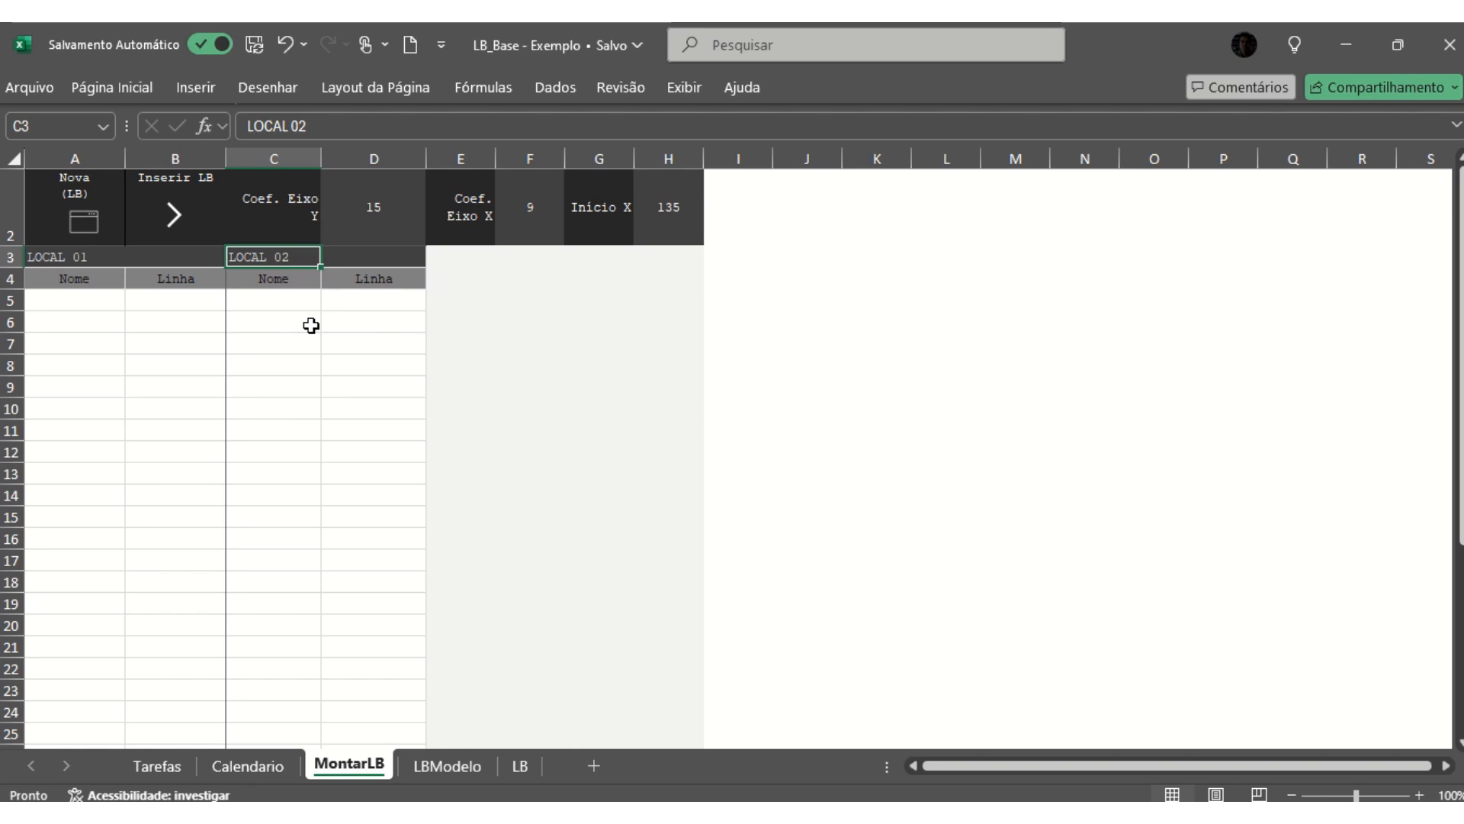
- Enter TORRE, GERAL and ELEVADORES in the Nome column of LOCAL 01, starting in A5
click(77, 305)
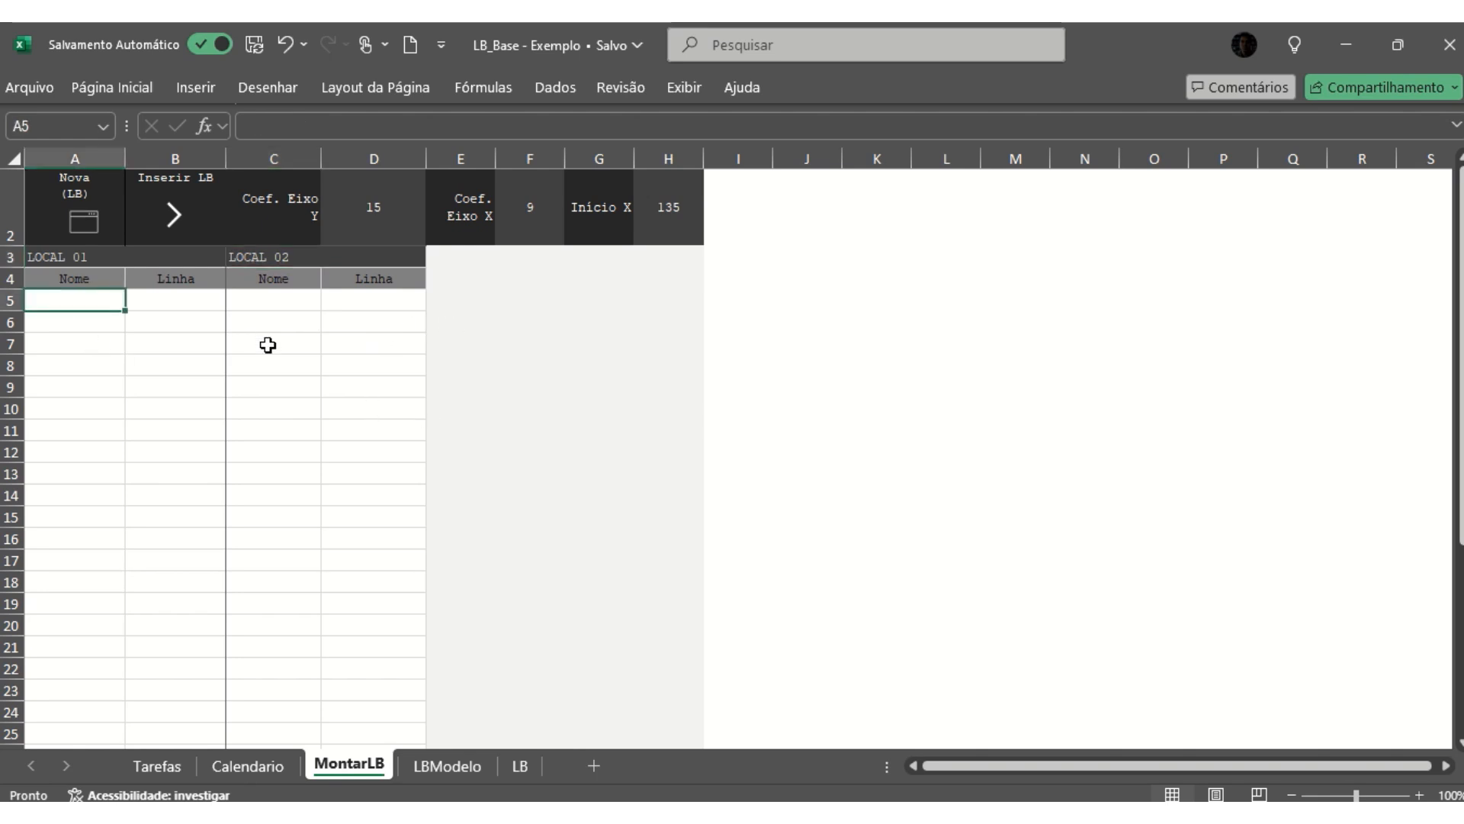
text(TORRE)
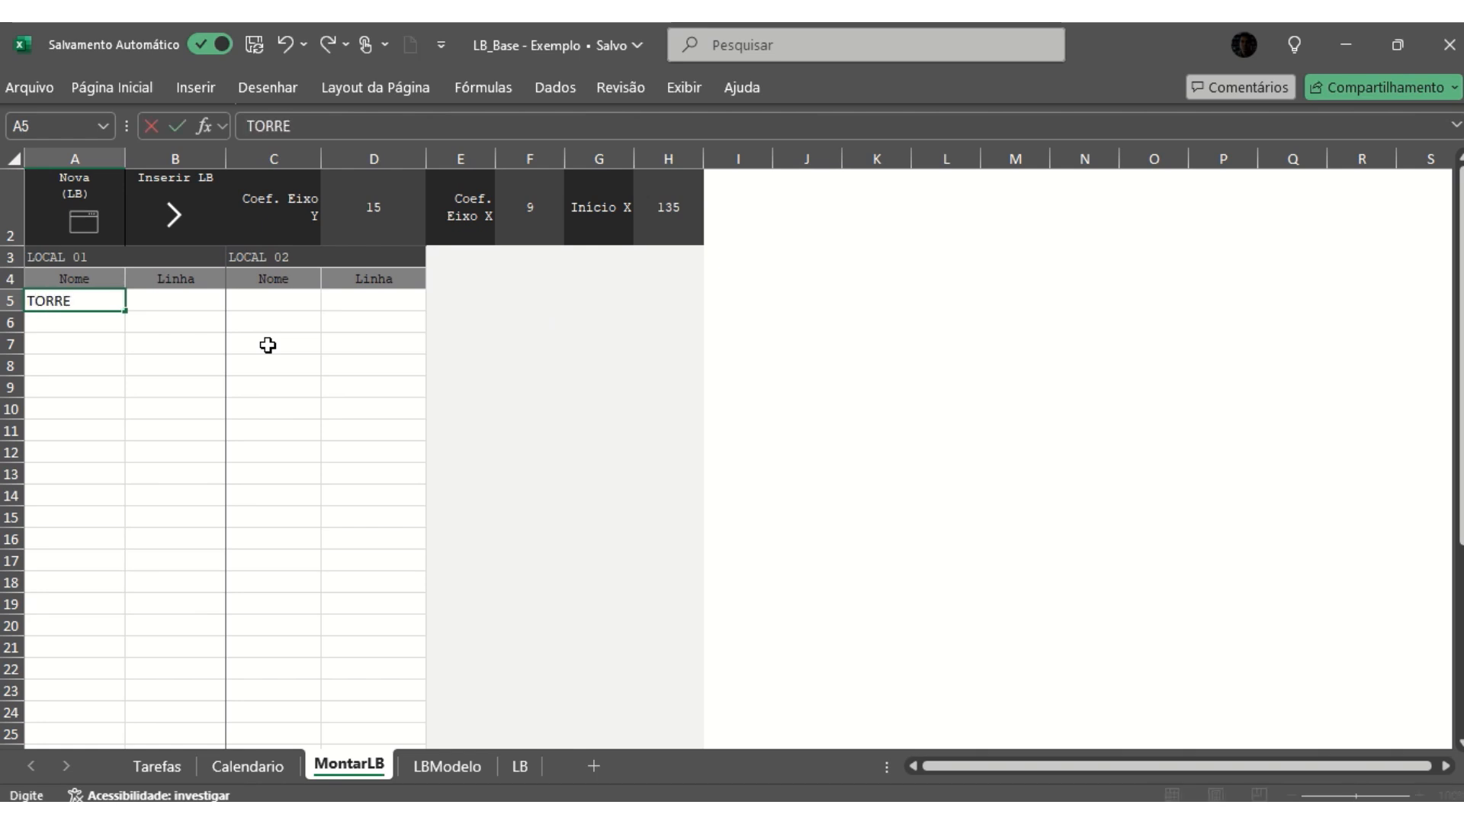
key(Return)
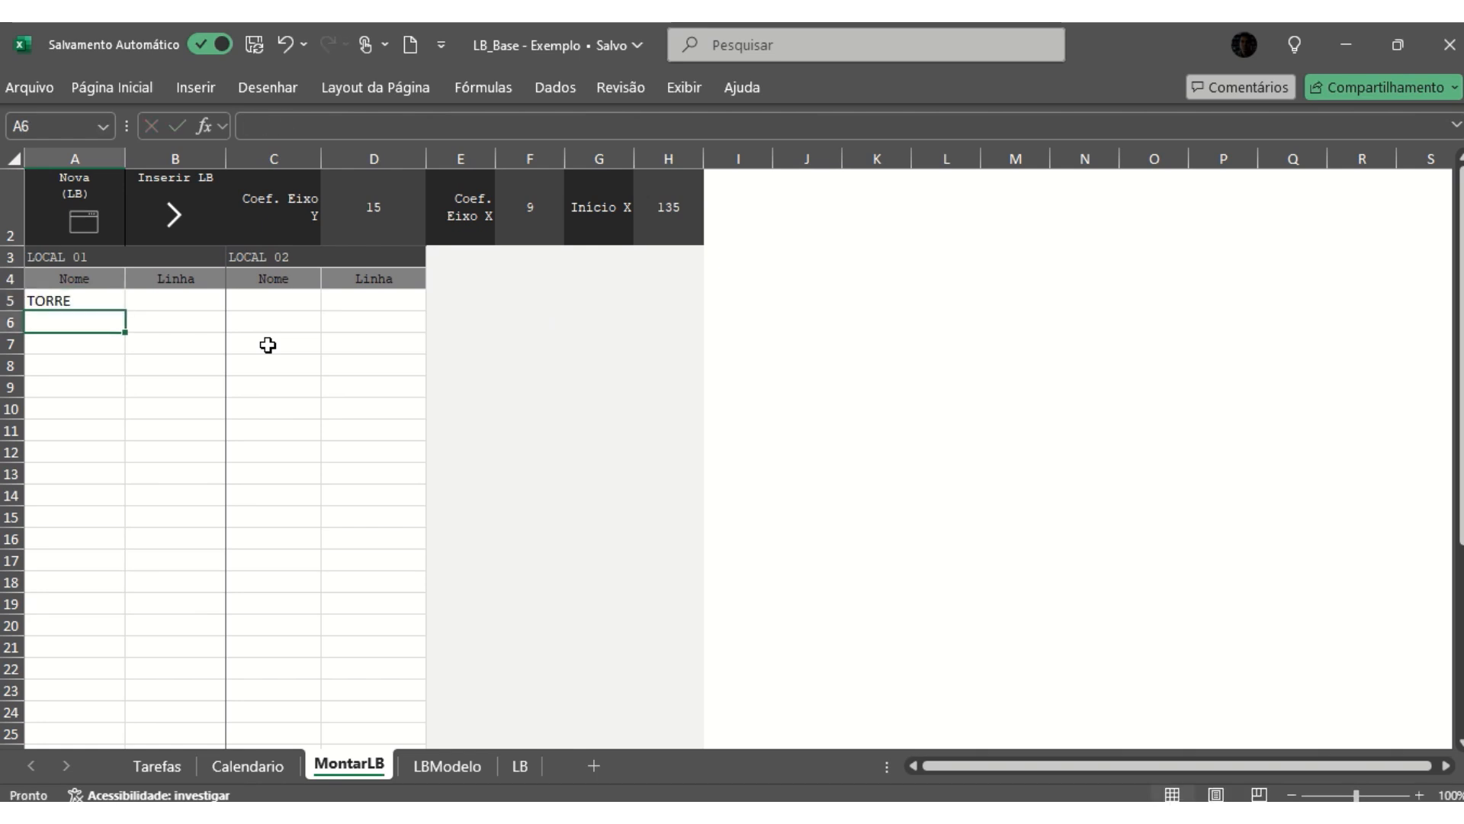
text(GERAL)
key(Return)
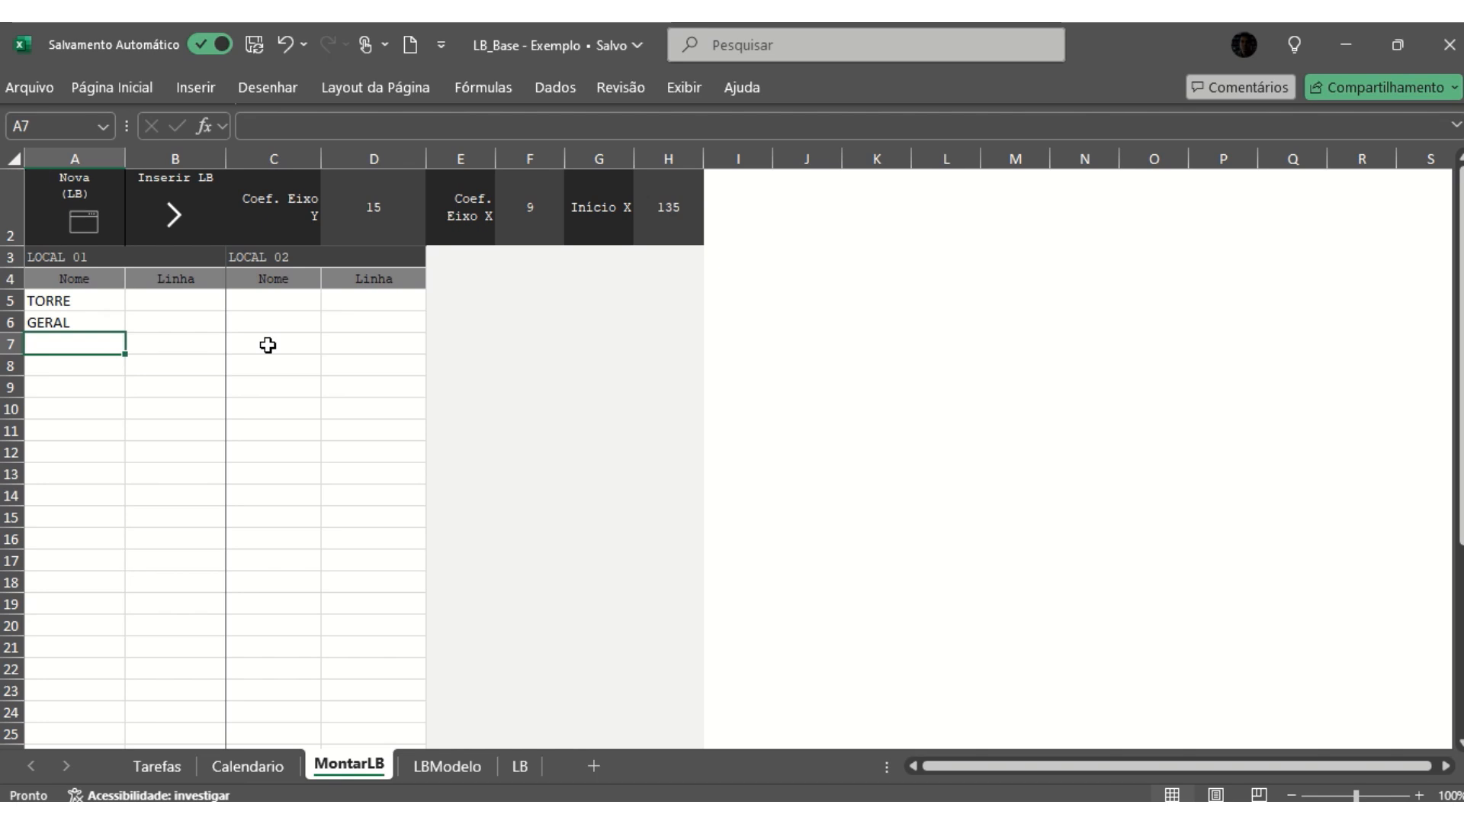
text(ELEVADORES)
key(Return)
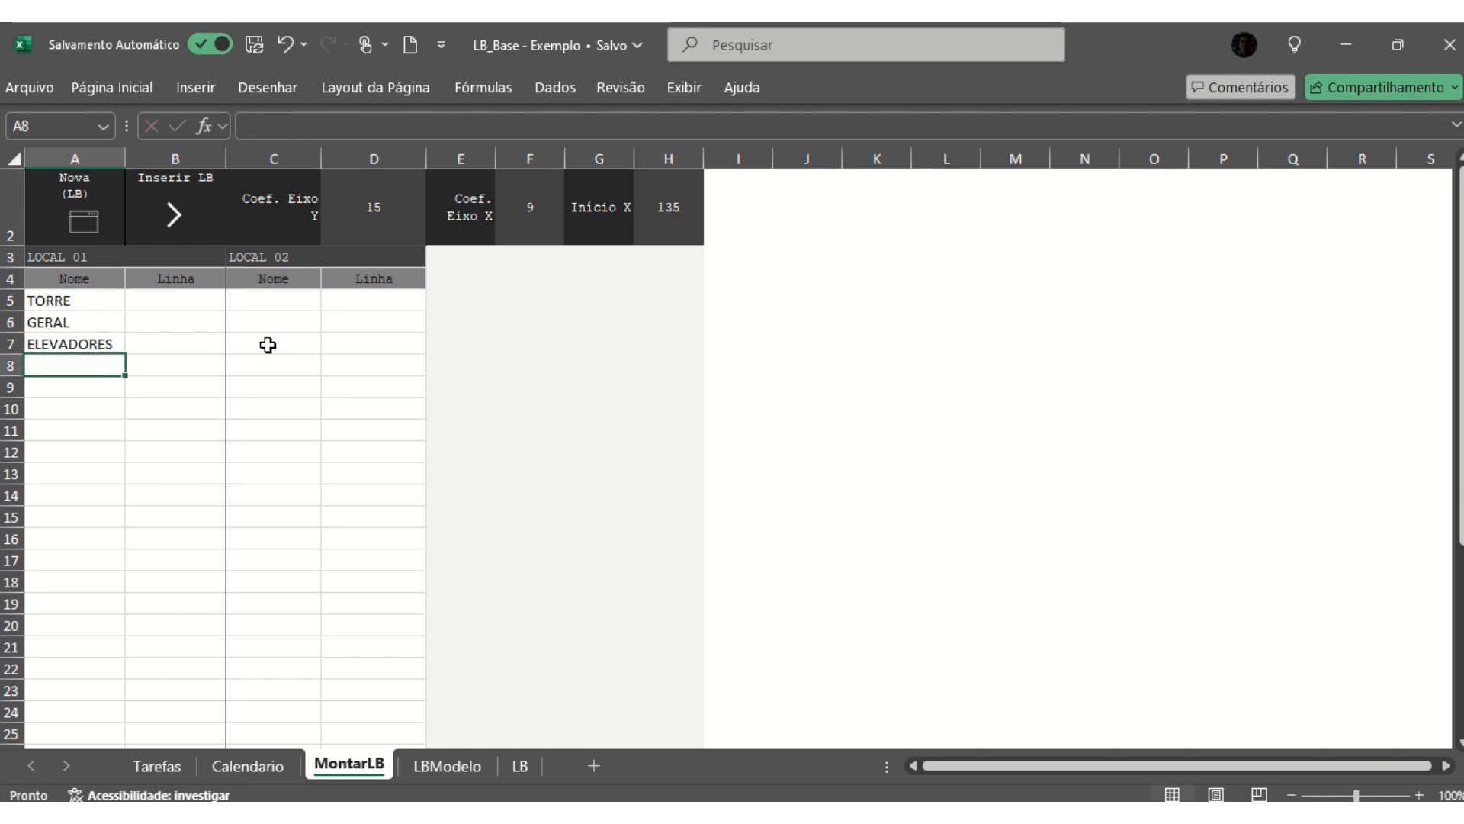
- Review the three names listed under LOCAL 01, from ELEVADORES back up to TORRE
key(Up)
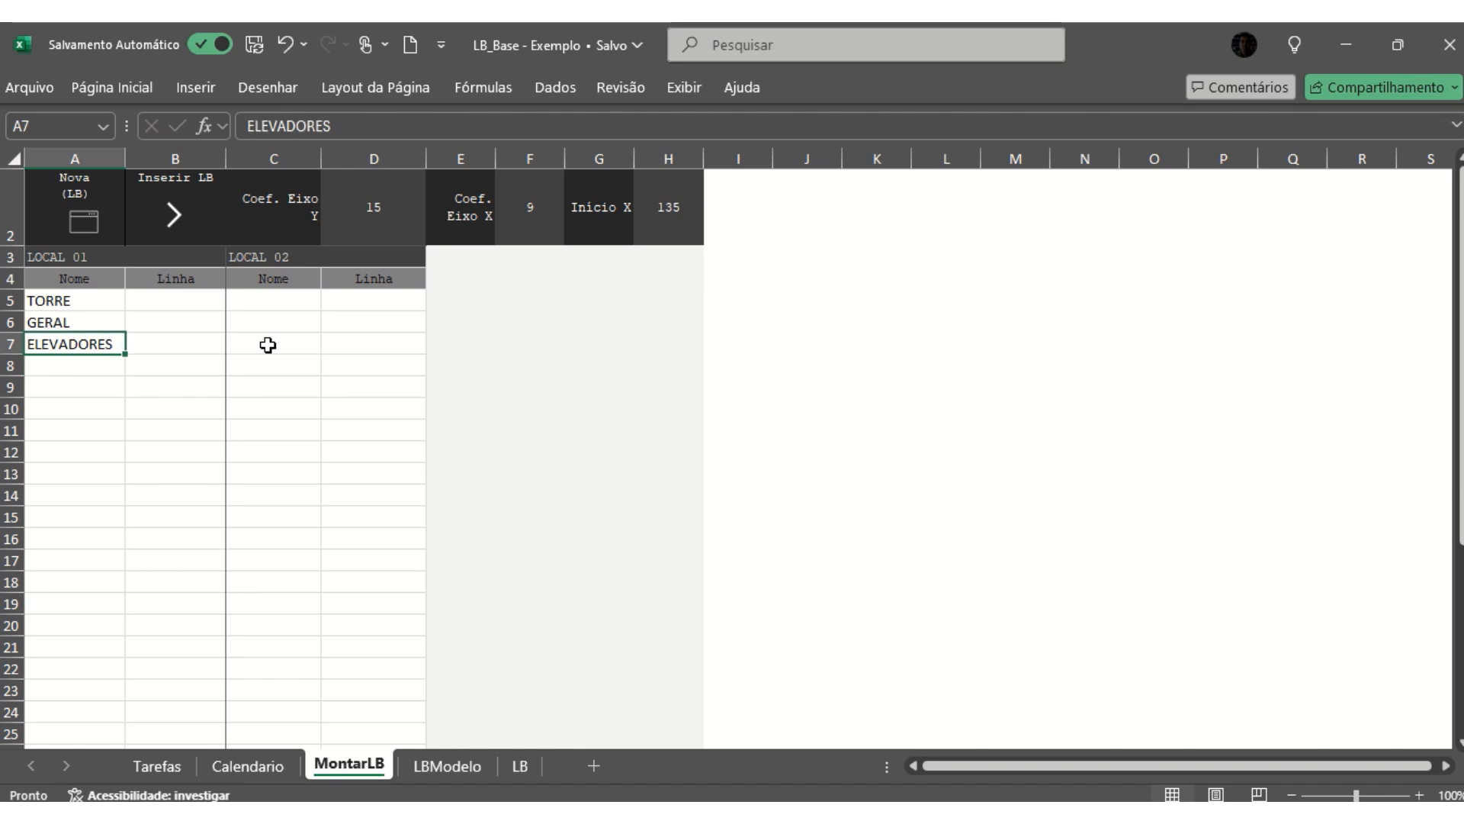
key(Up)
key(Up)
key(Down)
key(Up)
key(Down)
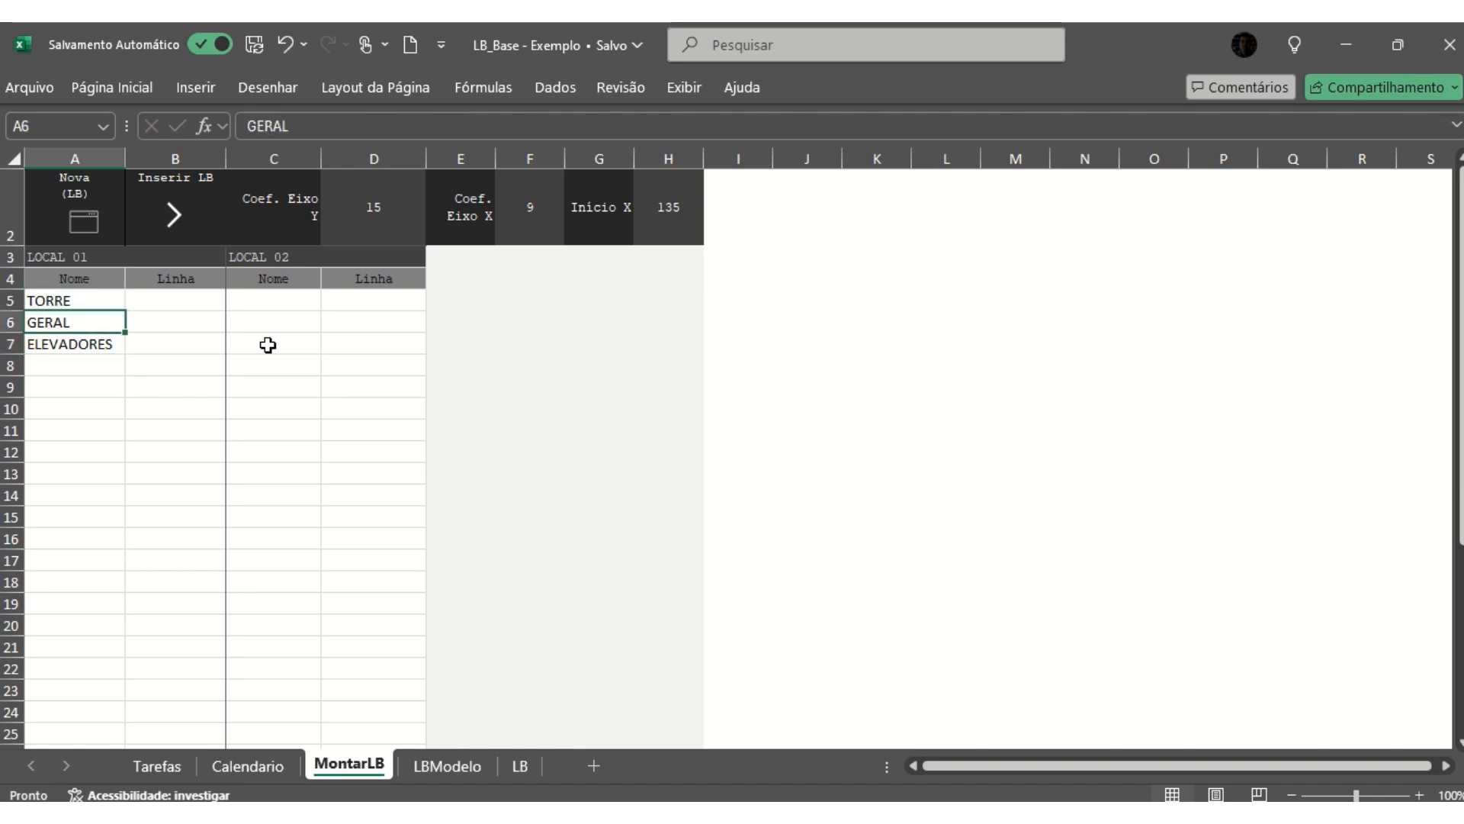
key(Up)
key(Down)
key(Down)
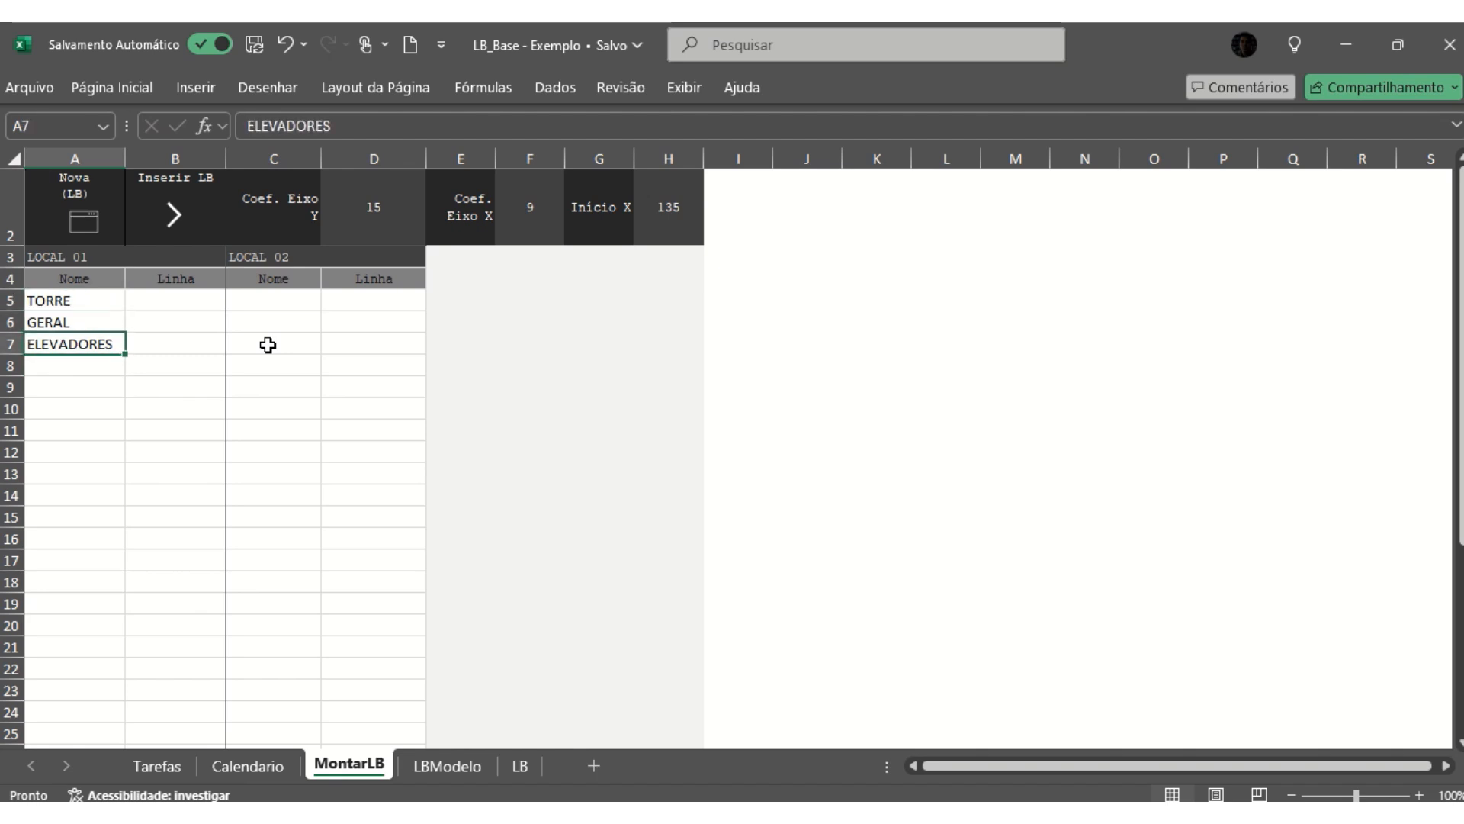
key(Up)
key(Up)
key(Right)
key(Right)
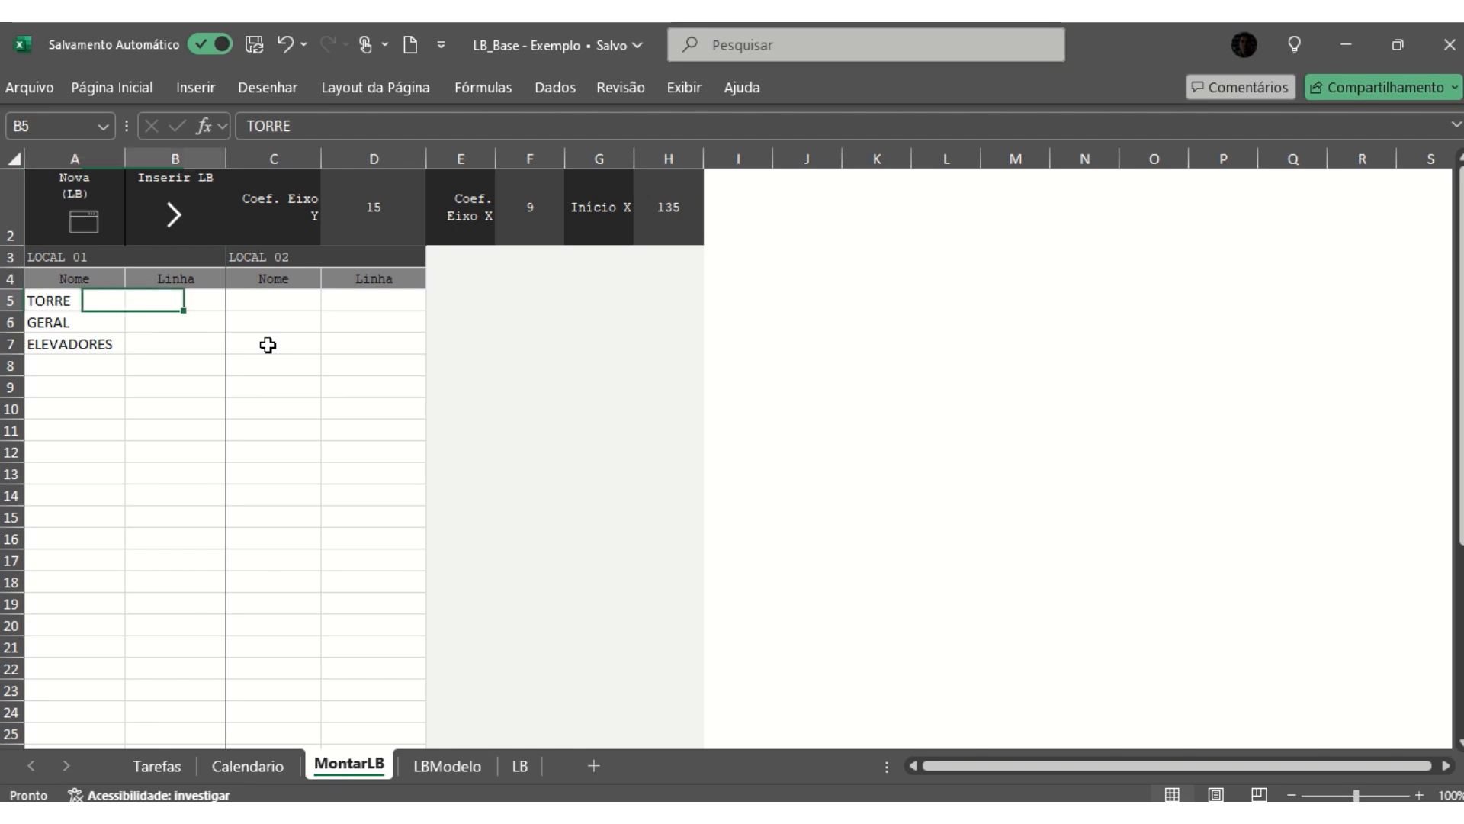
key(Left)
key(Left)
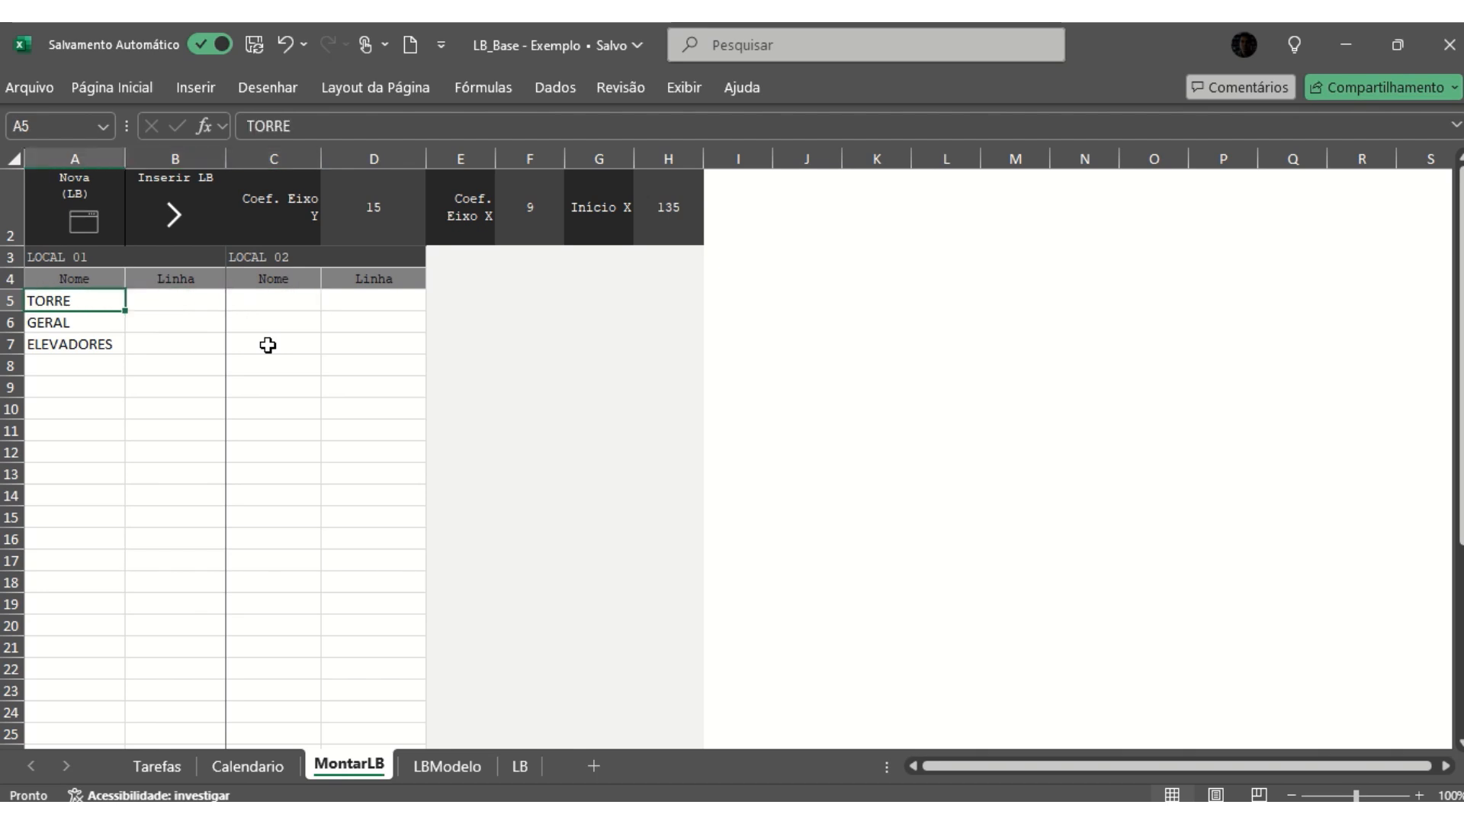
- Set the Linha value of TORRE to 6 in B5
key(Right)
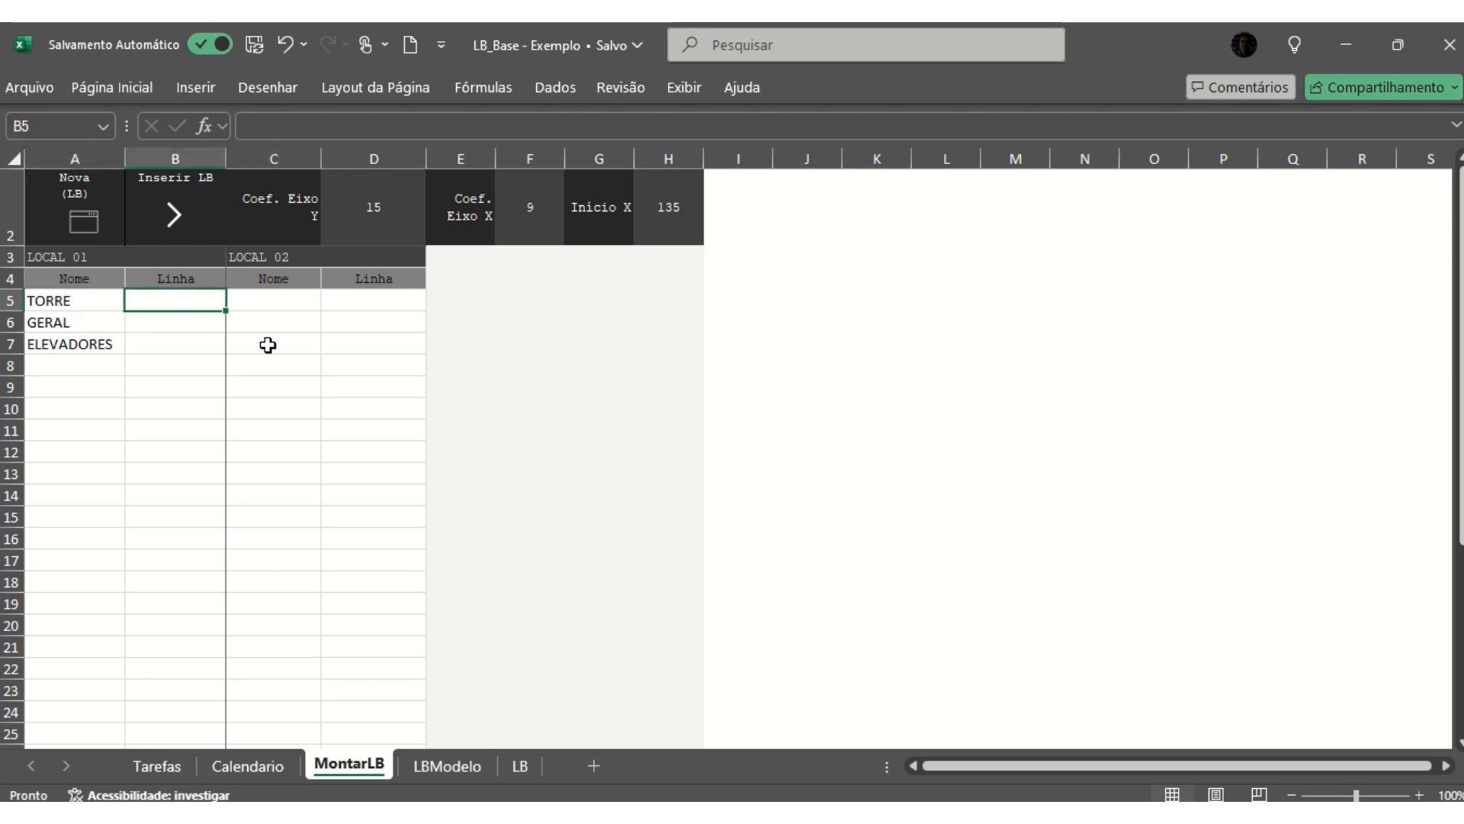
text(6)
key(Return)
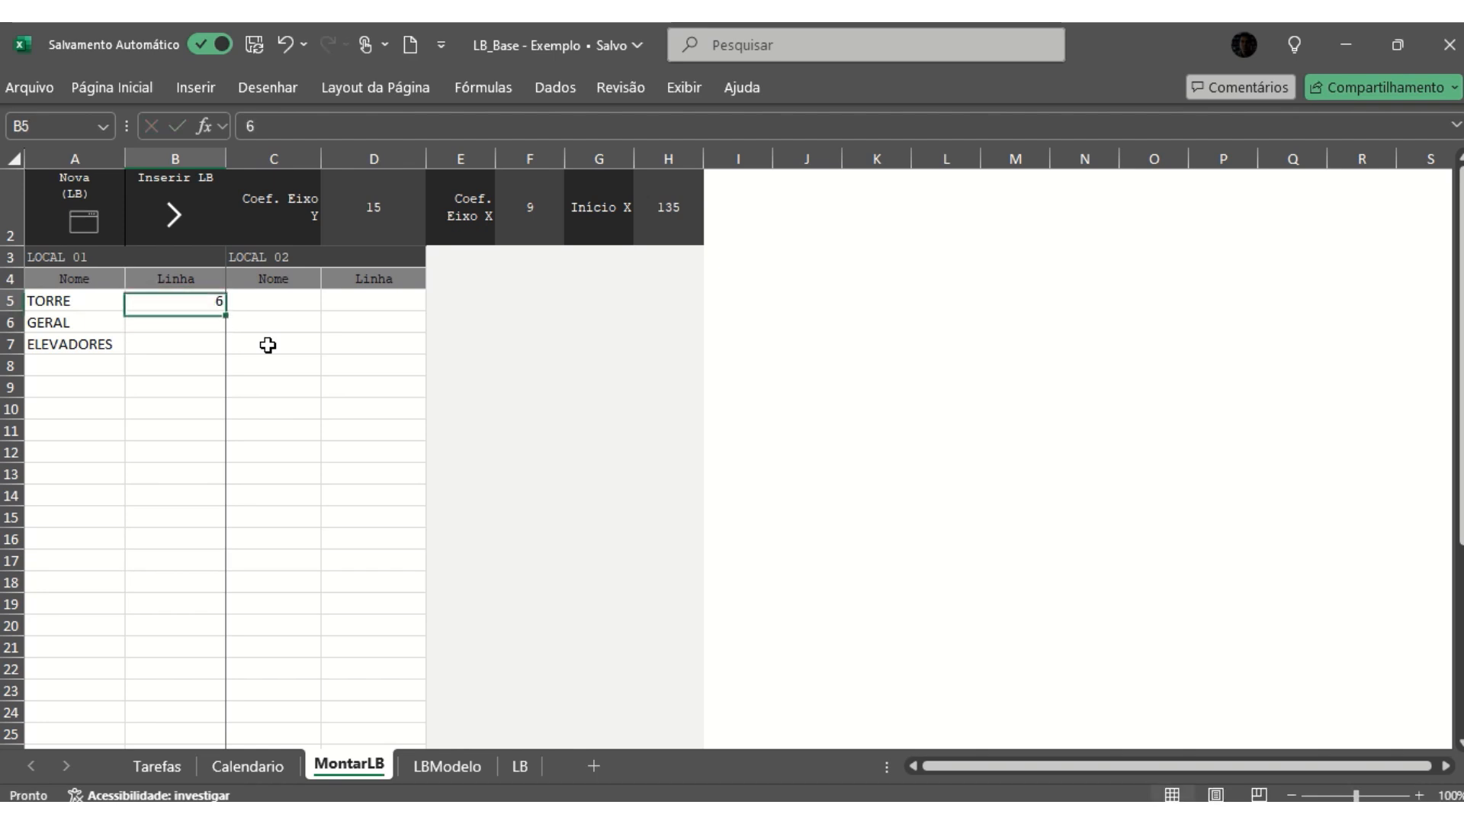
- Enter 1SS and Térreo as the first two names of LOCAL 02, in C5 and C6
key(Up)
key(Right)
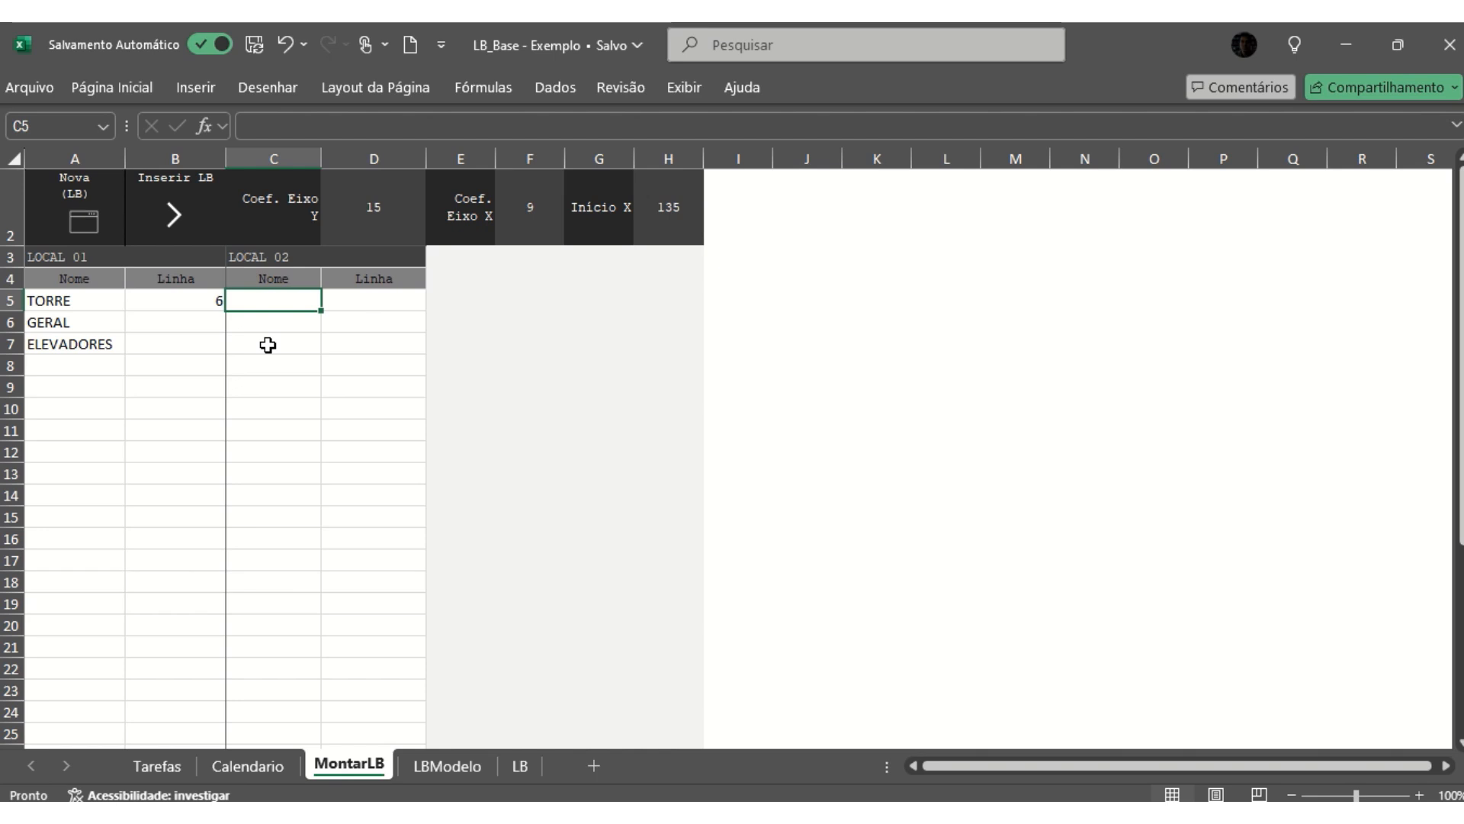
text(1SS)
key(Return)
text(T)
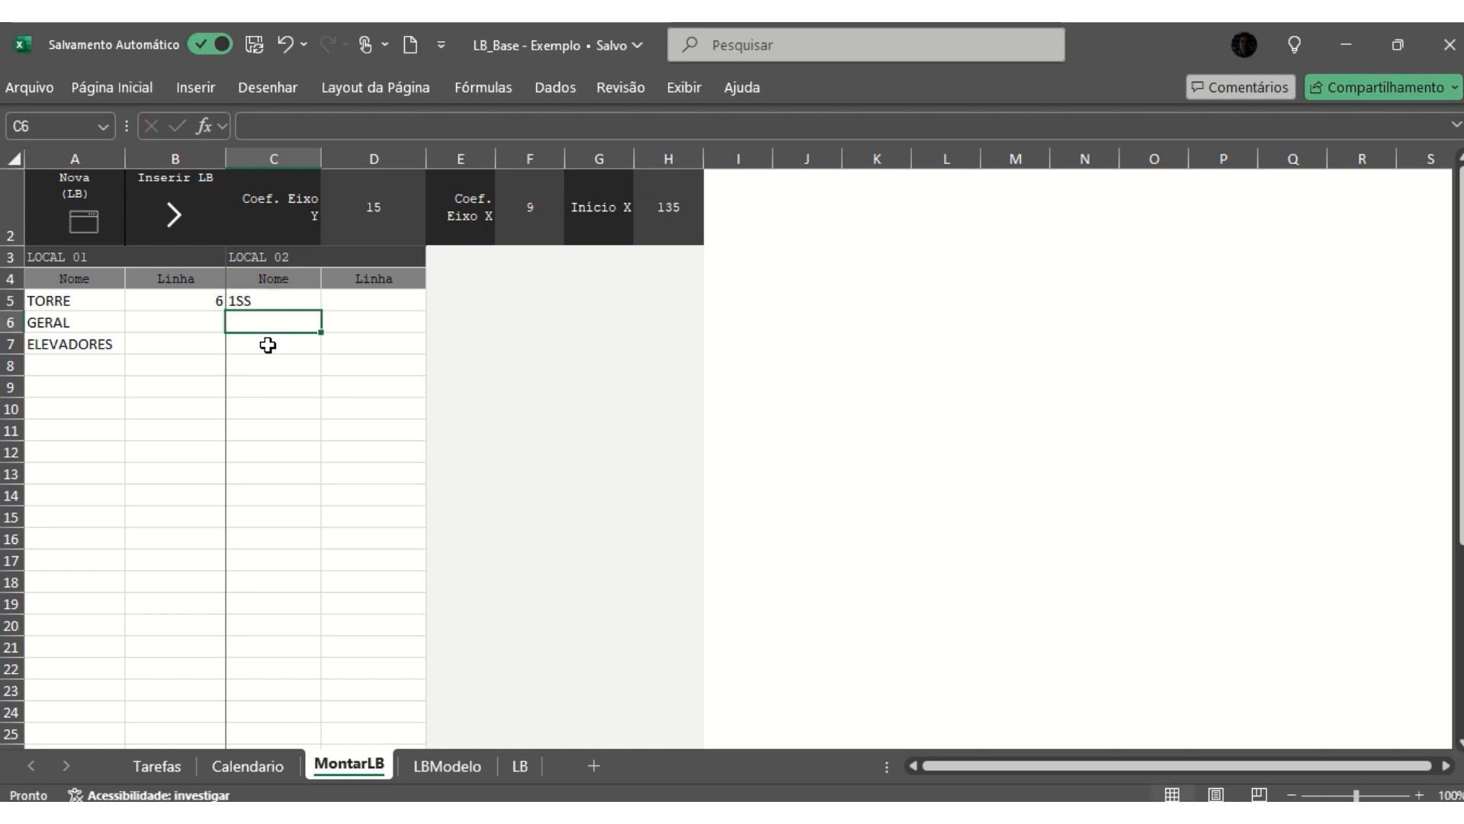
text(érreo)
key(Return)
- Enter Pav. 01 below Térreo and fill the floor series down to Pav. 18 in C24
text(P)
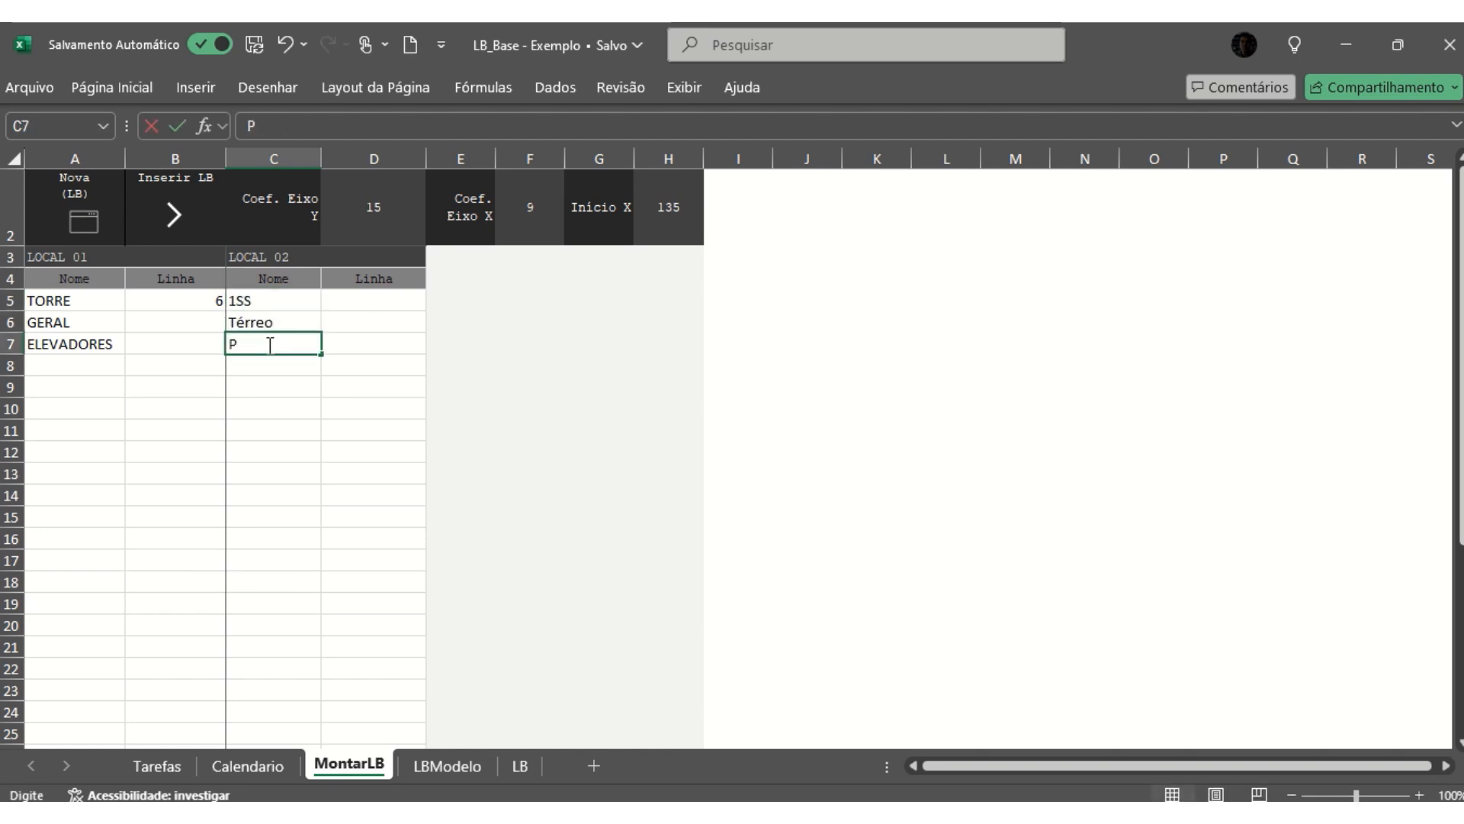
text(av. 01)
key(Return)
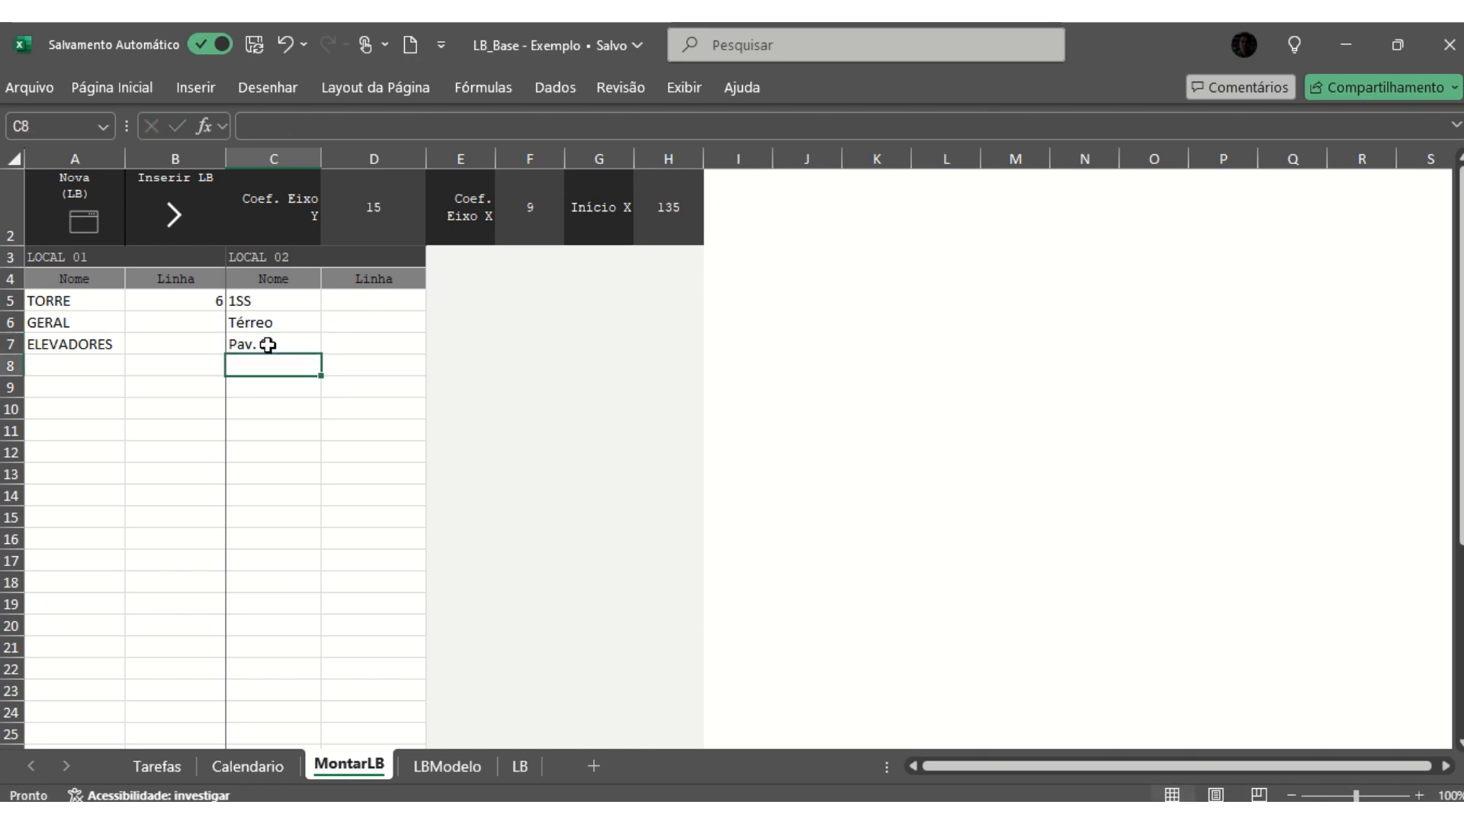
click(275, 347)
drag(323, 353, 310, 732)
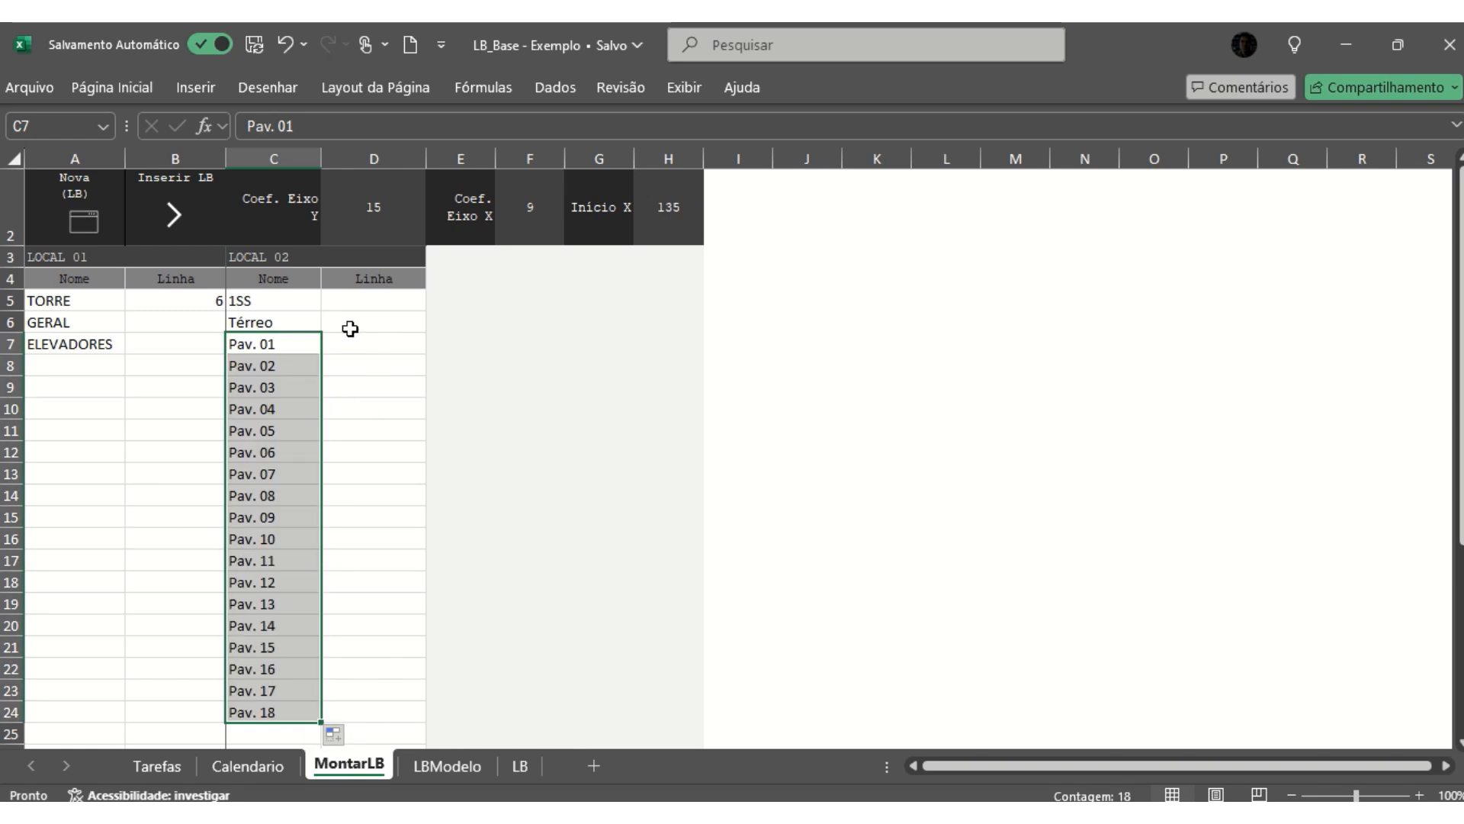
- Examine how TORRE's Linha value relates to the floor rows and the LOCAL 02 Linha cells from 1SS to Pav. 18
click(373, 303)
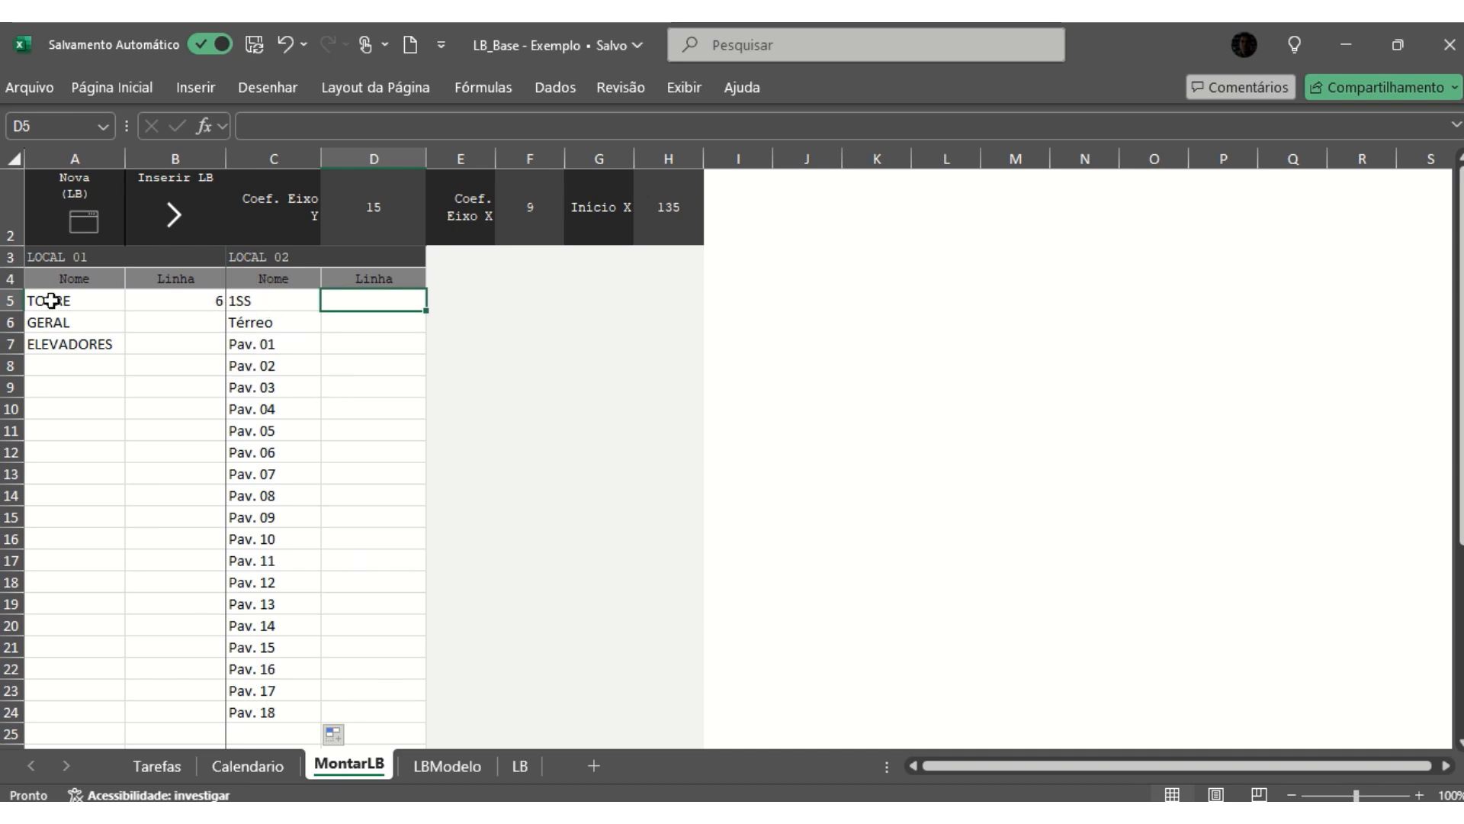
click(180, 302)
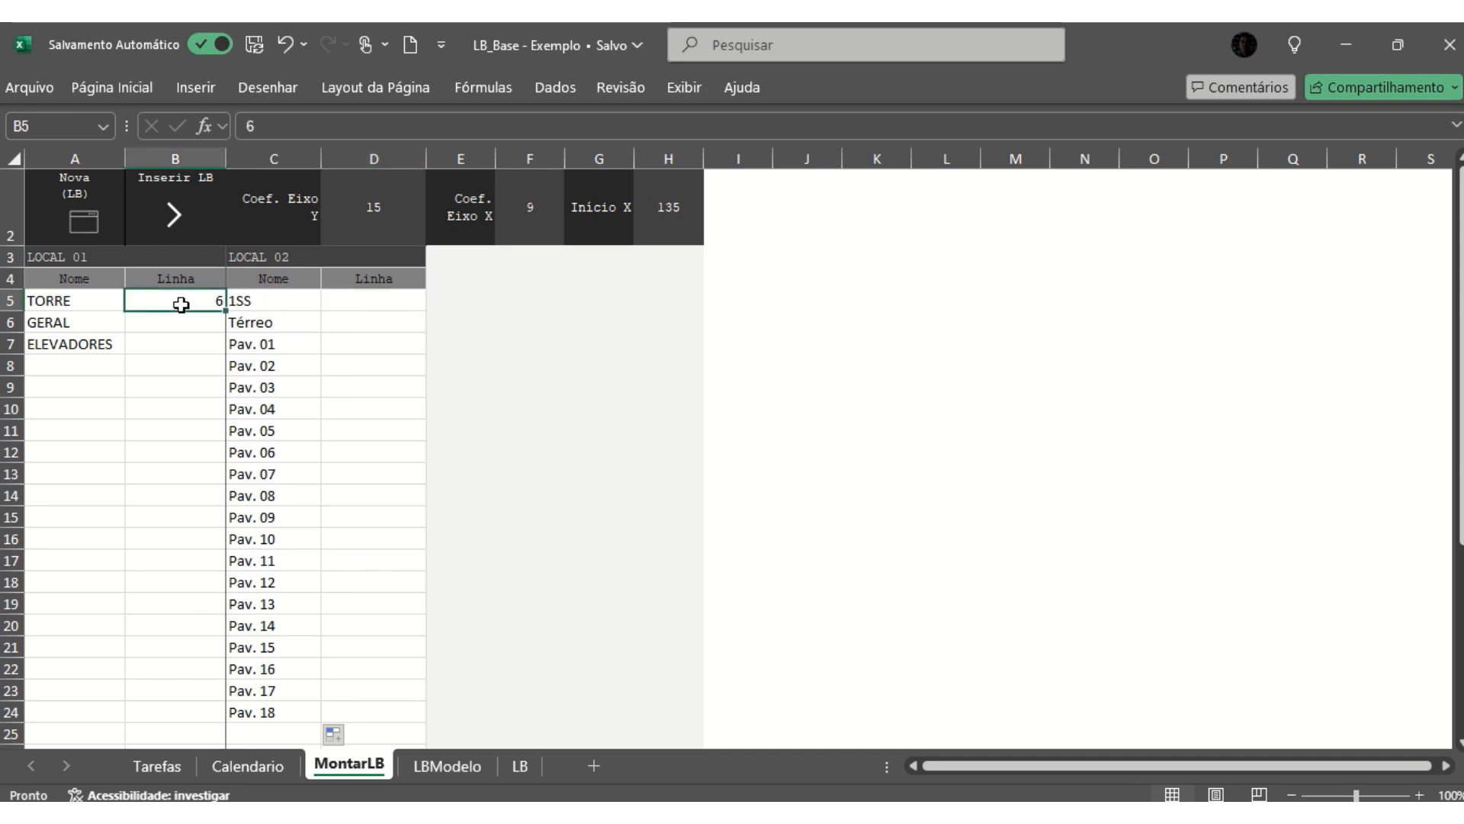
click(9, 321)
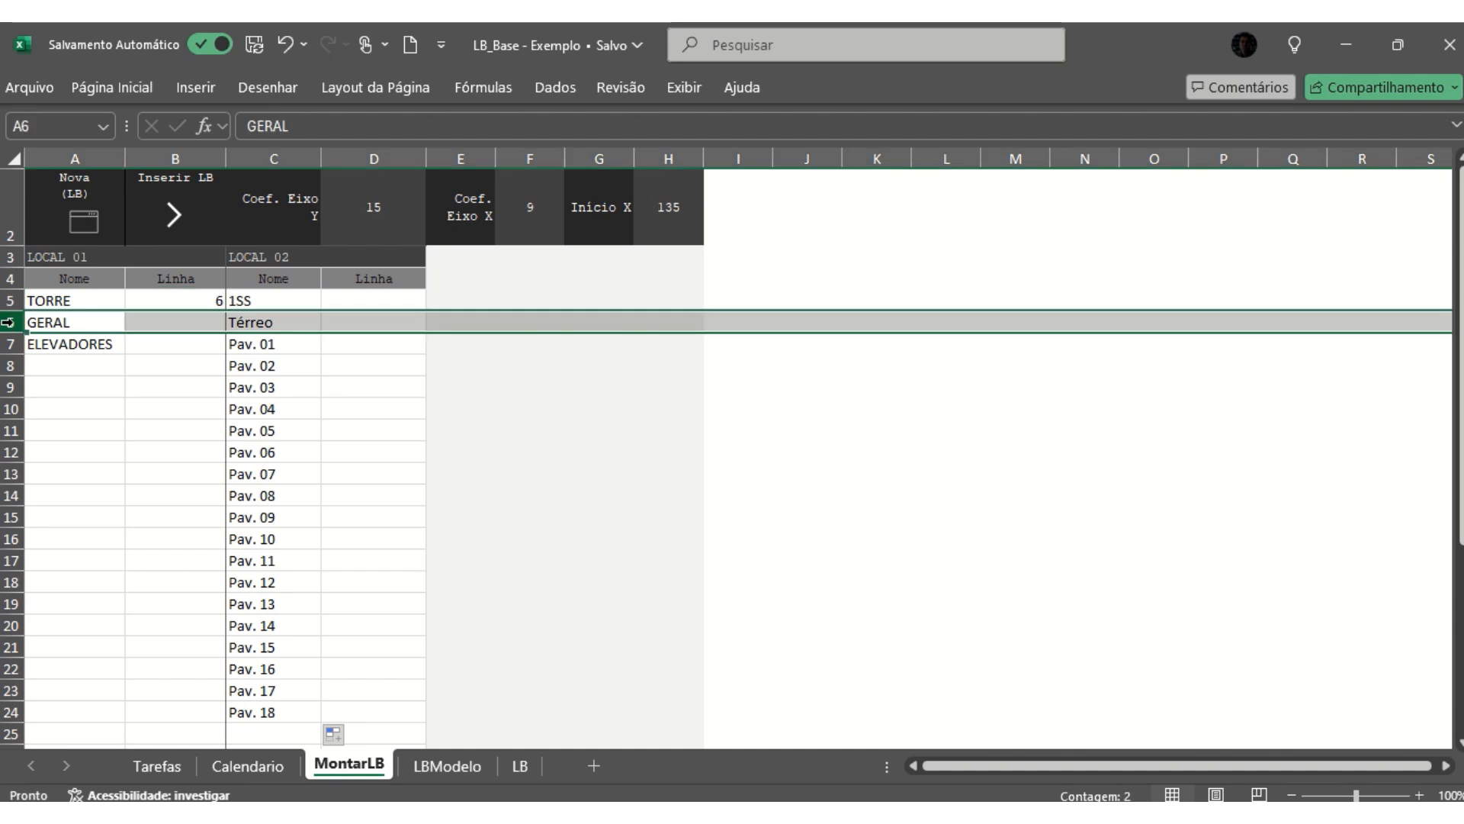
shift+click(5, 690)
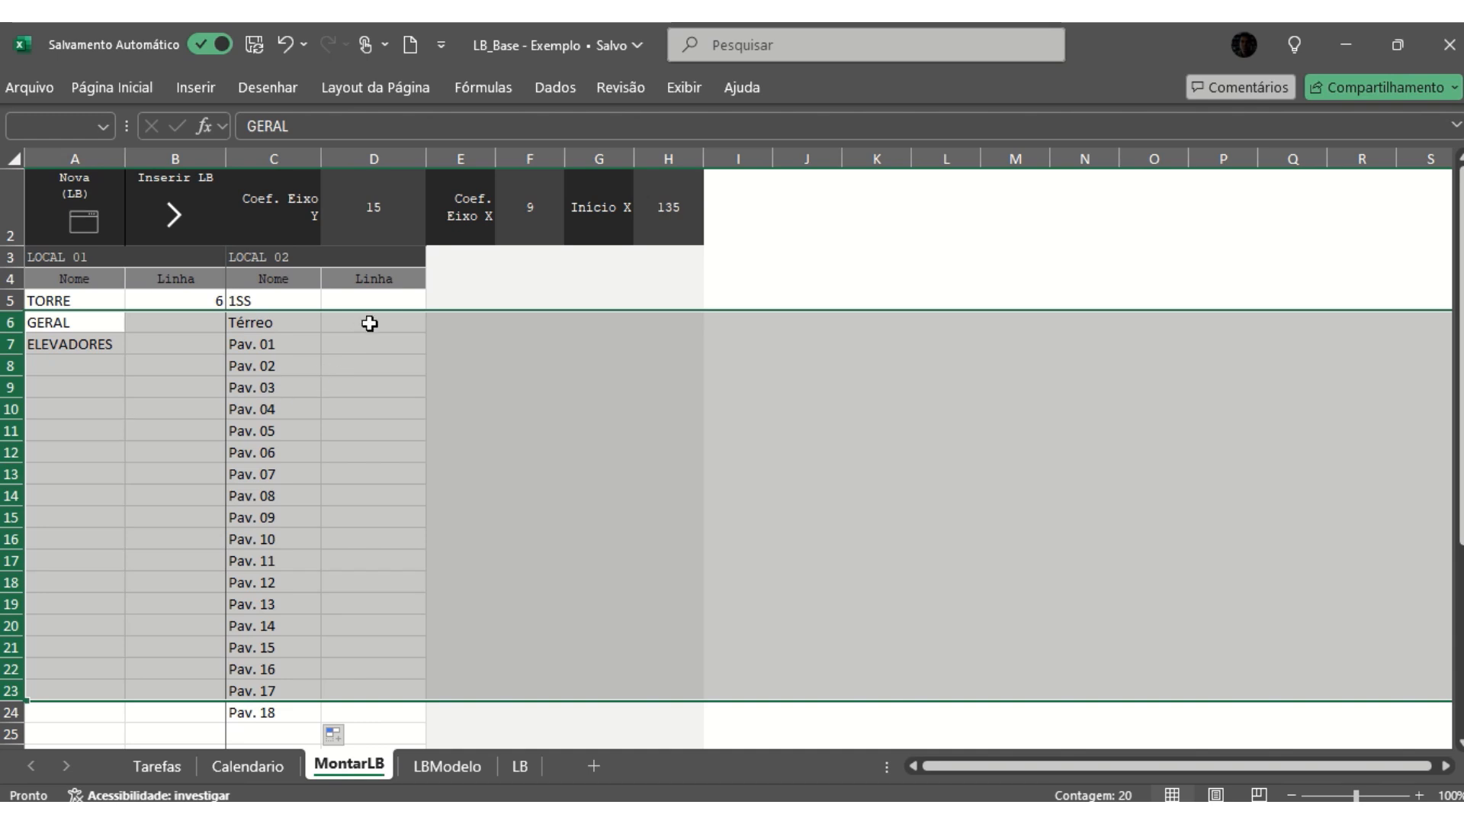
click(355, 302)
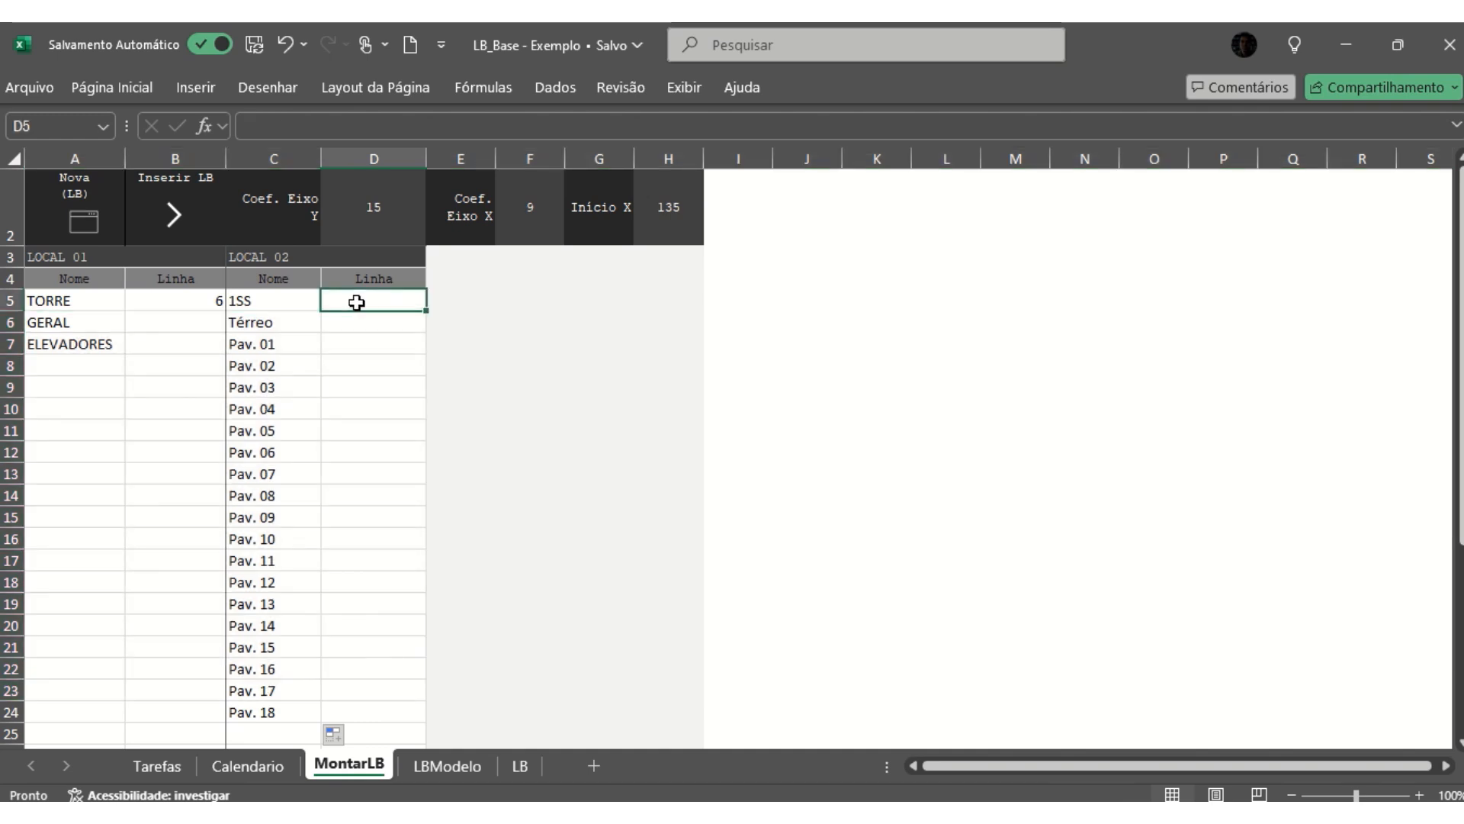
click(376, 711)
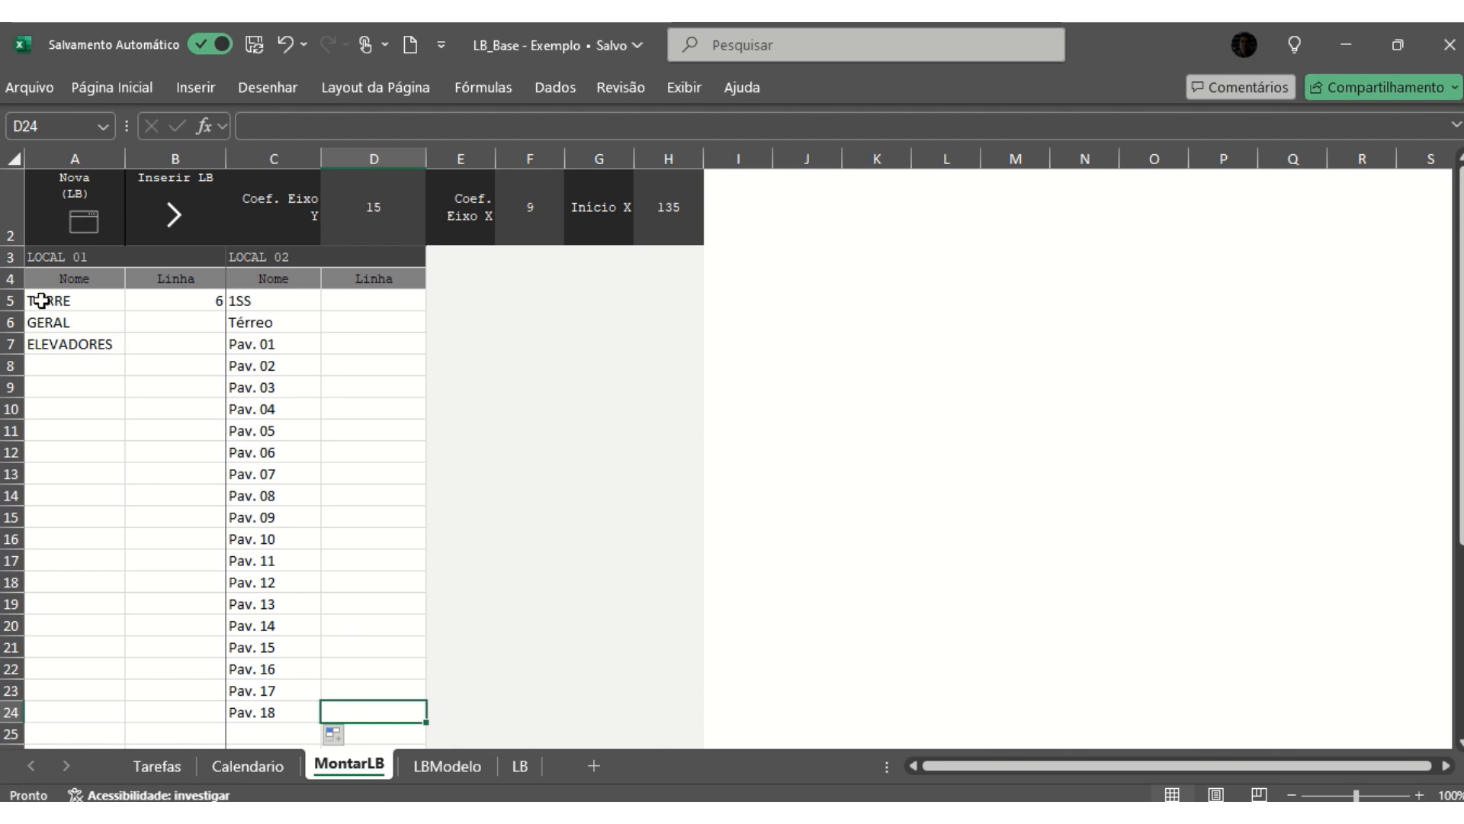
- Enter the LOCAL 02 Linha values from Pav. 18 up to Pav. 05 in D24:D11, numbering them 7 through 20
text(7)
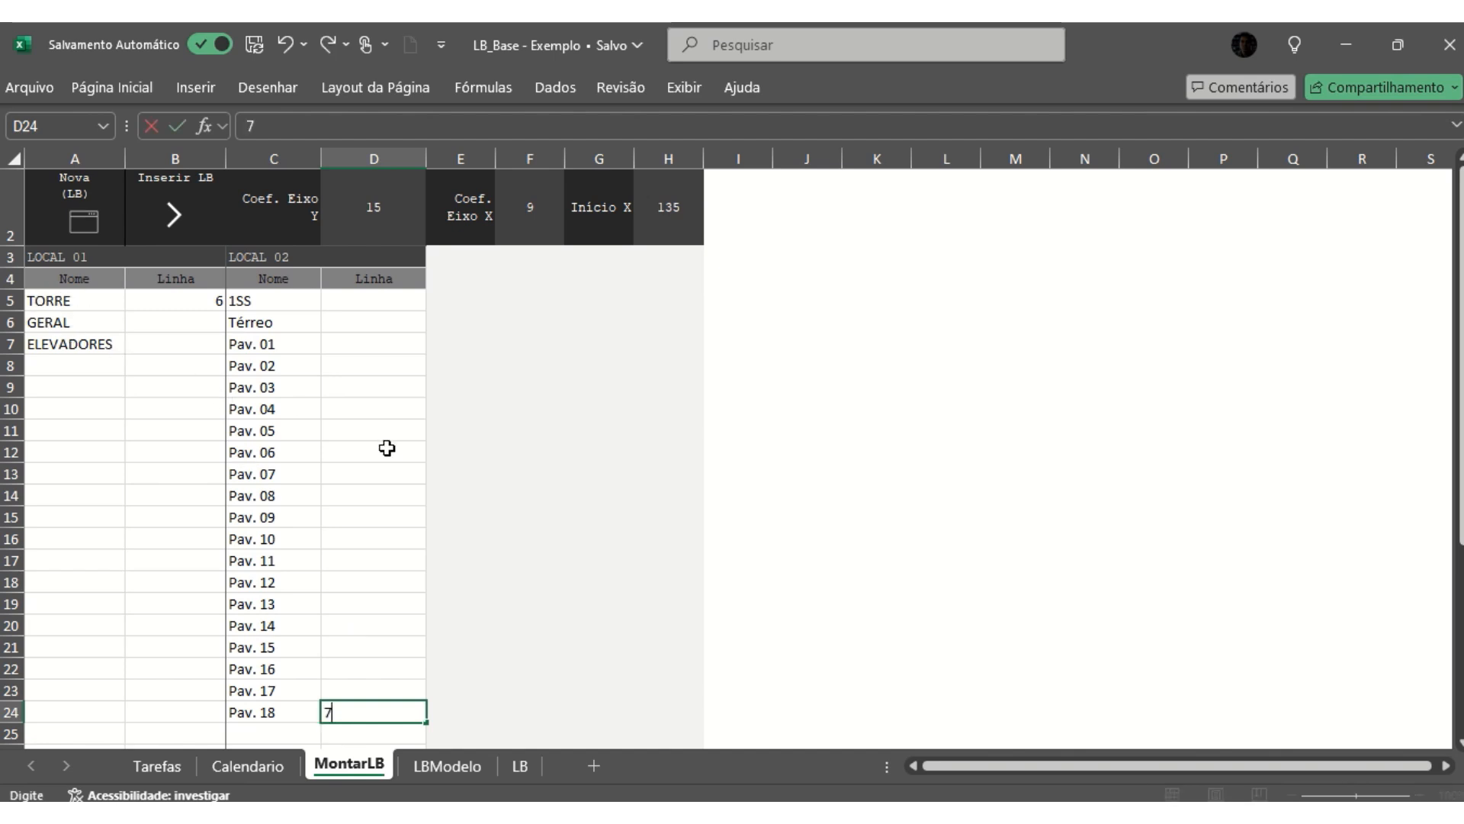
key(Up)
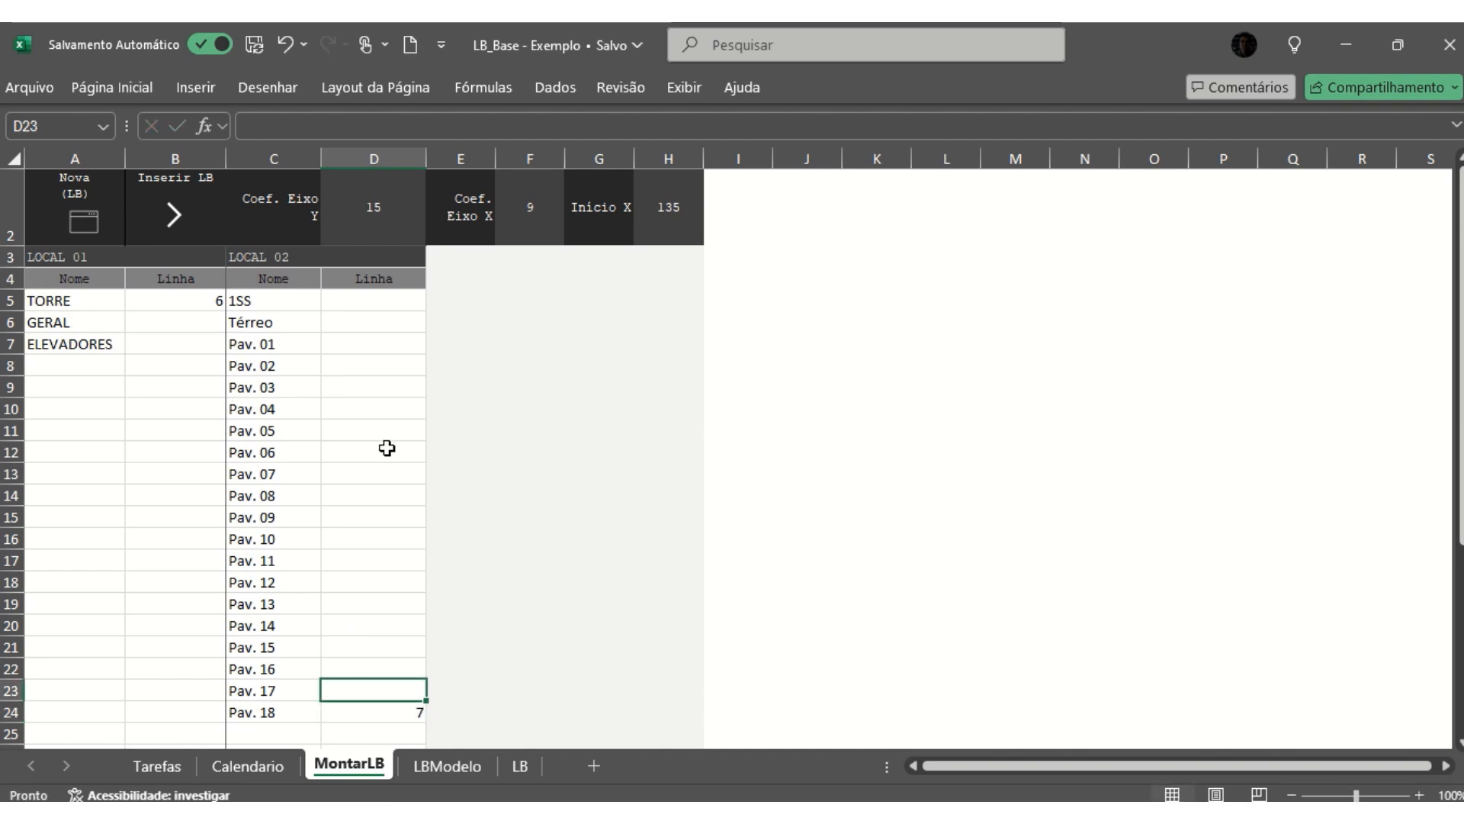
text(8)
key(Up)
text(9)
key(Up)
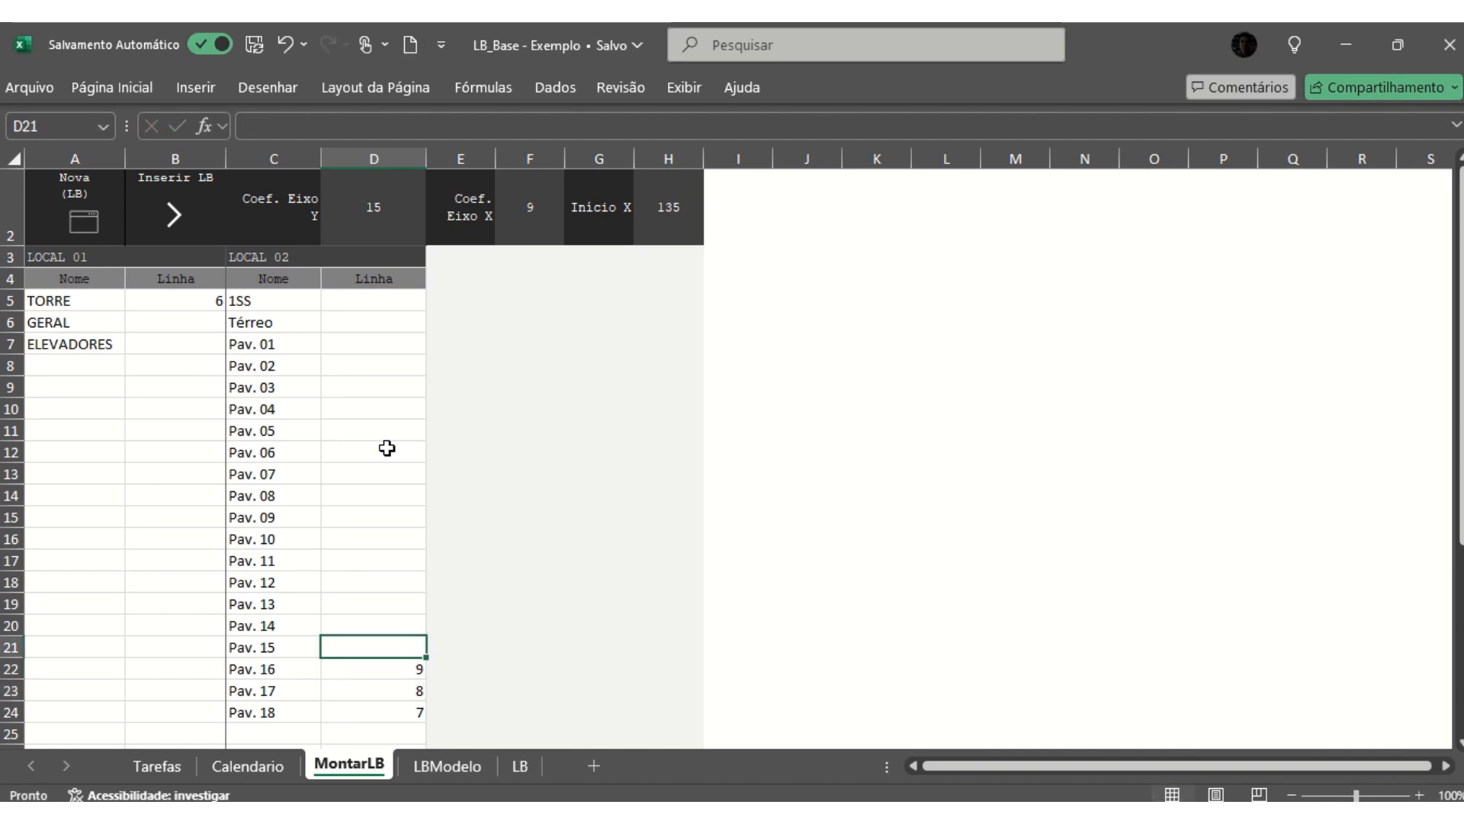
text(10)
key(Up)
text(11)
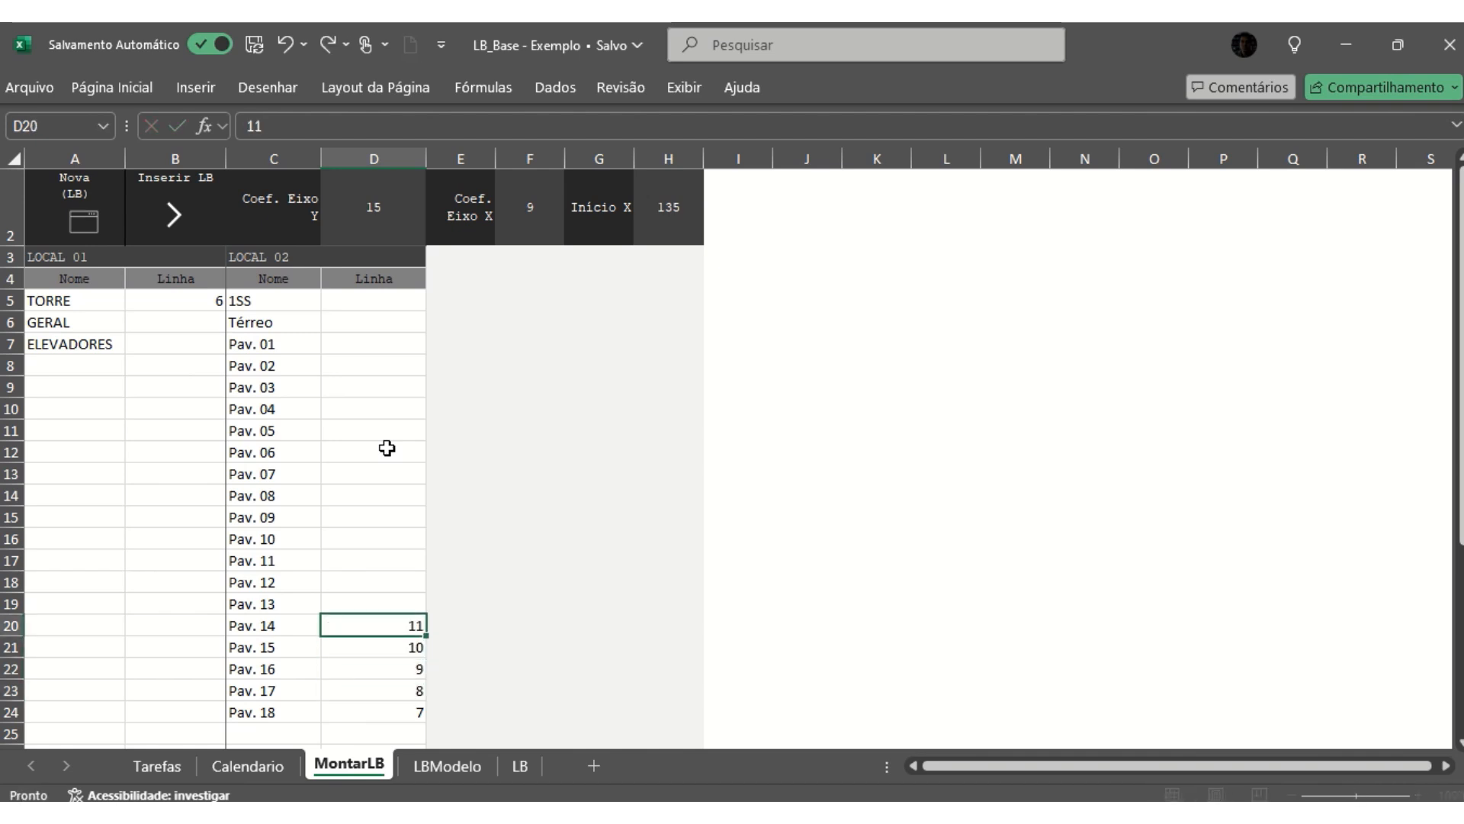
key(Up)
text(12)
key(Up)
text(13)
key(Up)
text(14)
key(Up)
text(15)
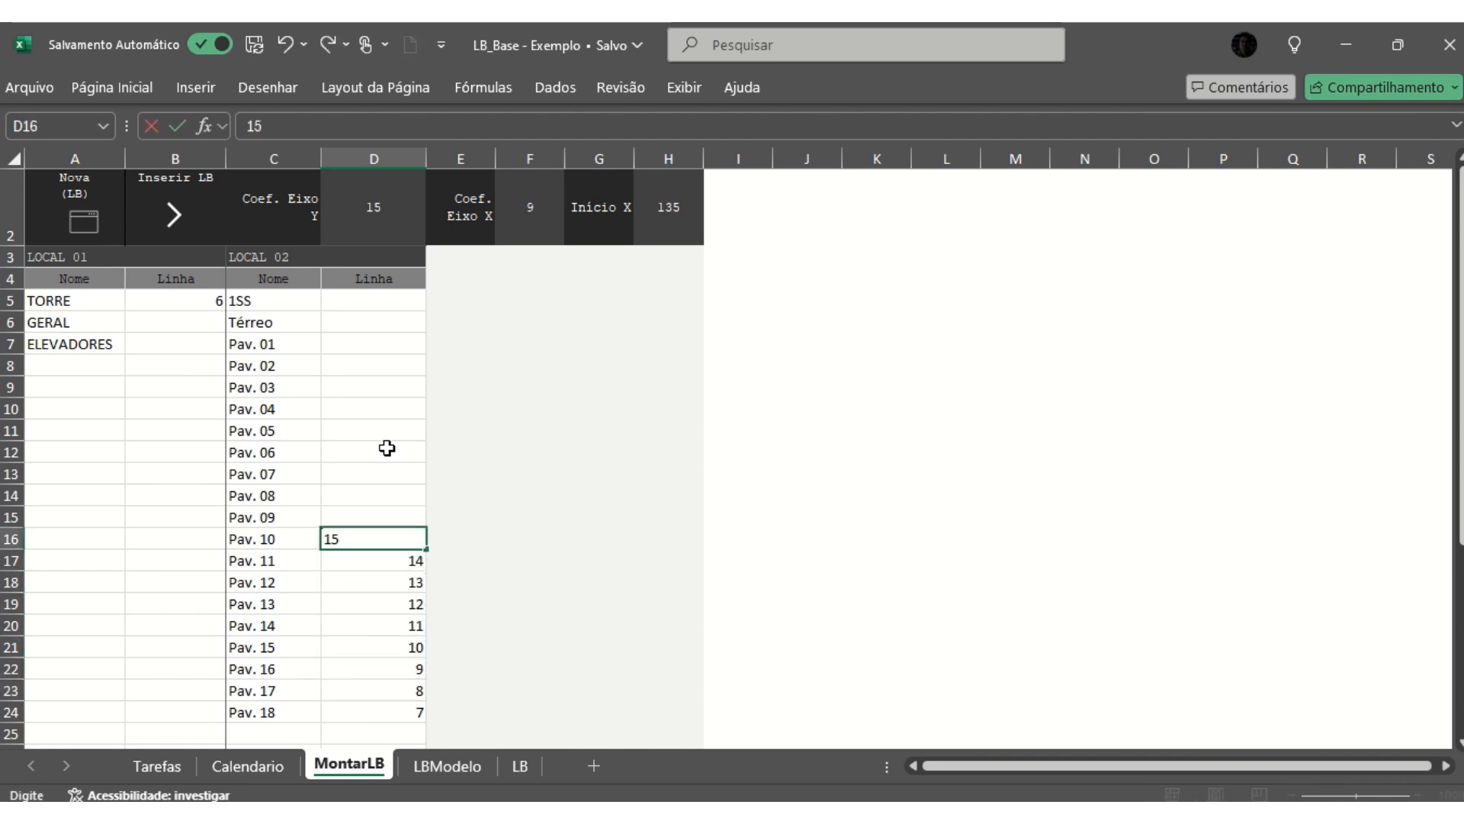
key(Up)
text(16)
key(Up)
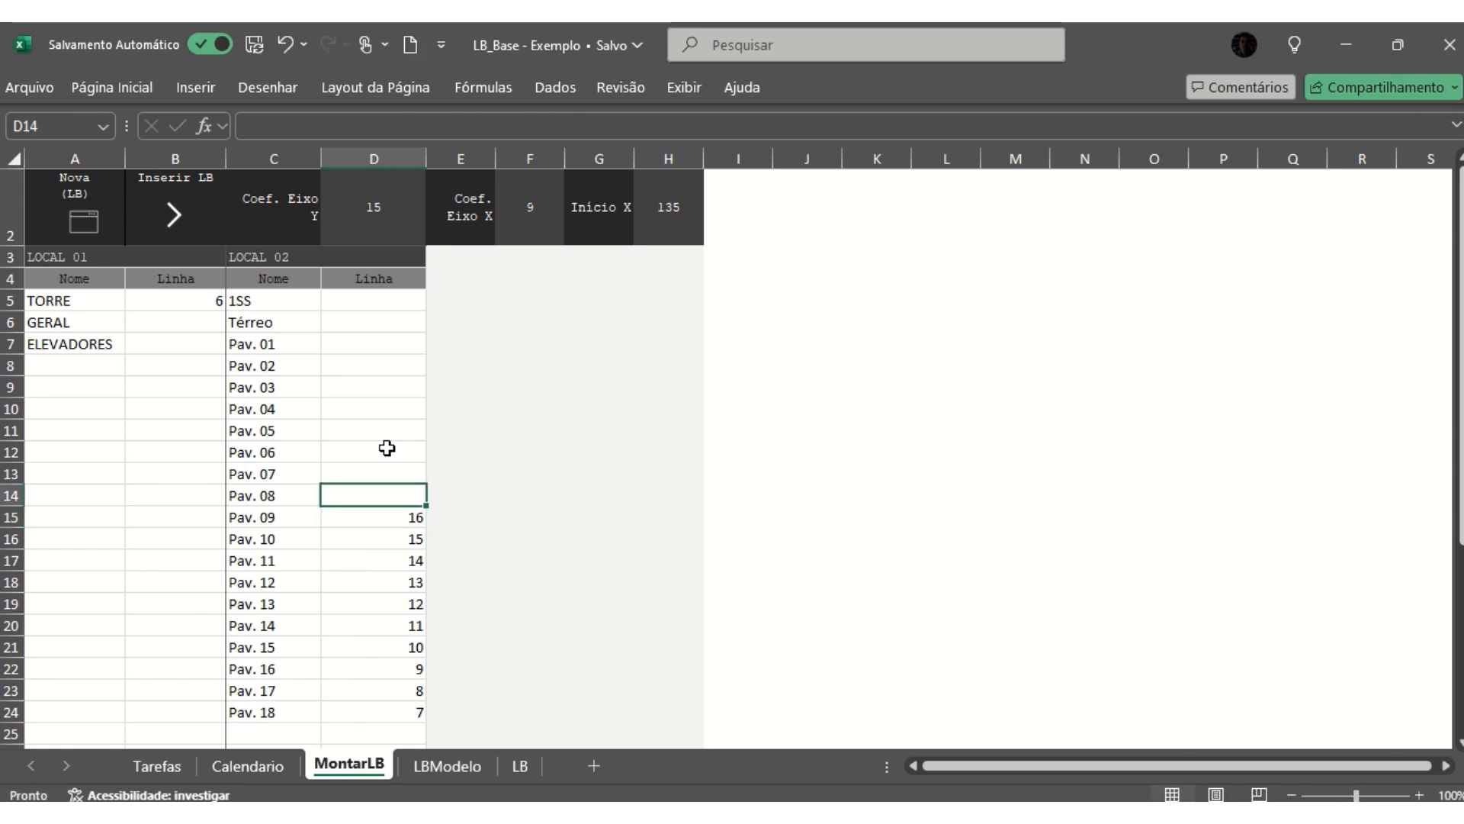
text(17)
key(Up)
text(18)
key(Up)
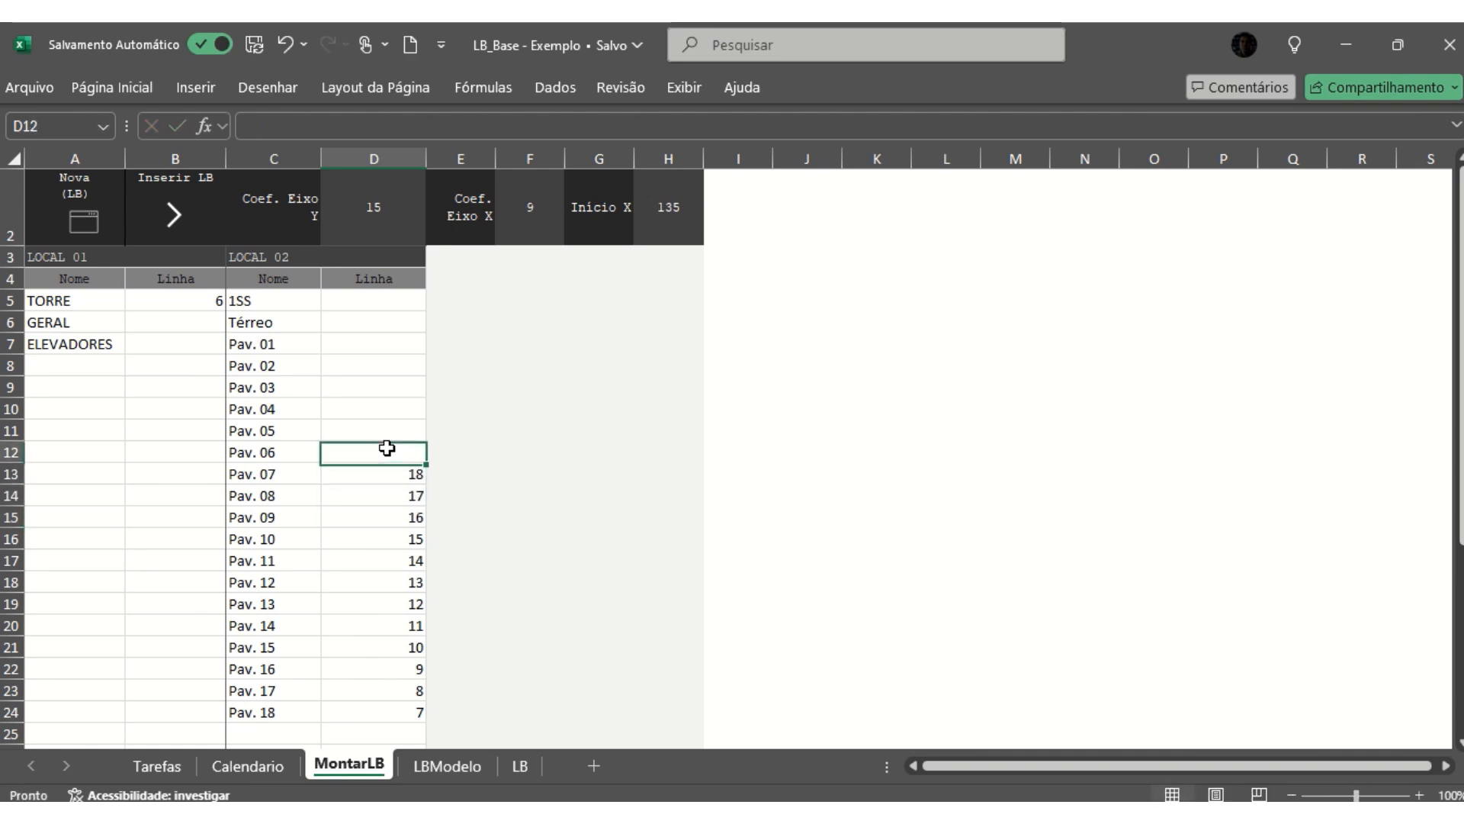
text(19)
key(Up)
text(20)
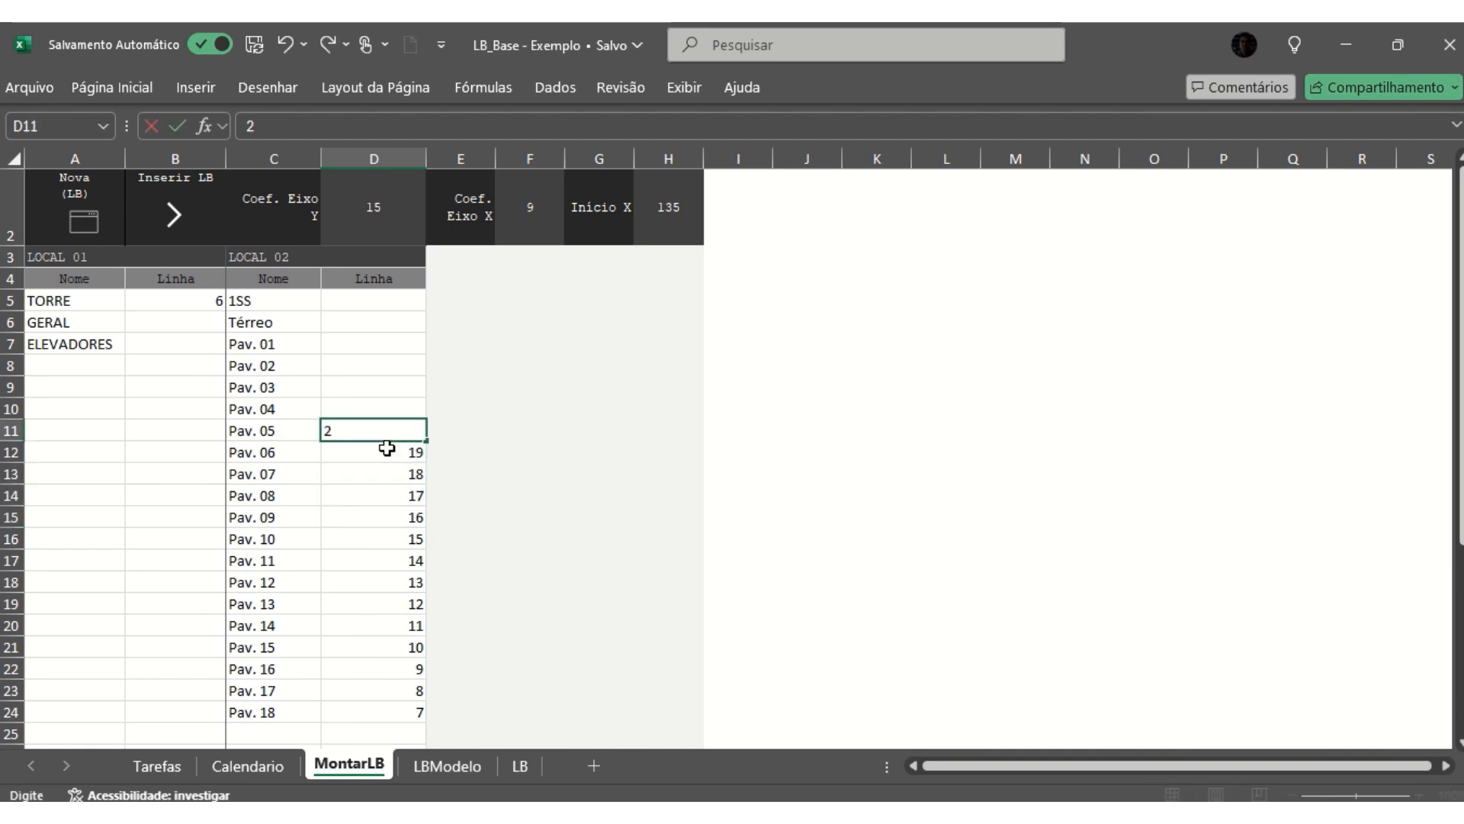
key(Up)
key(Up)
key(Up)
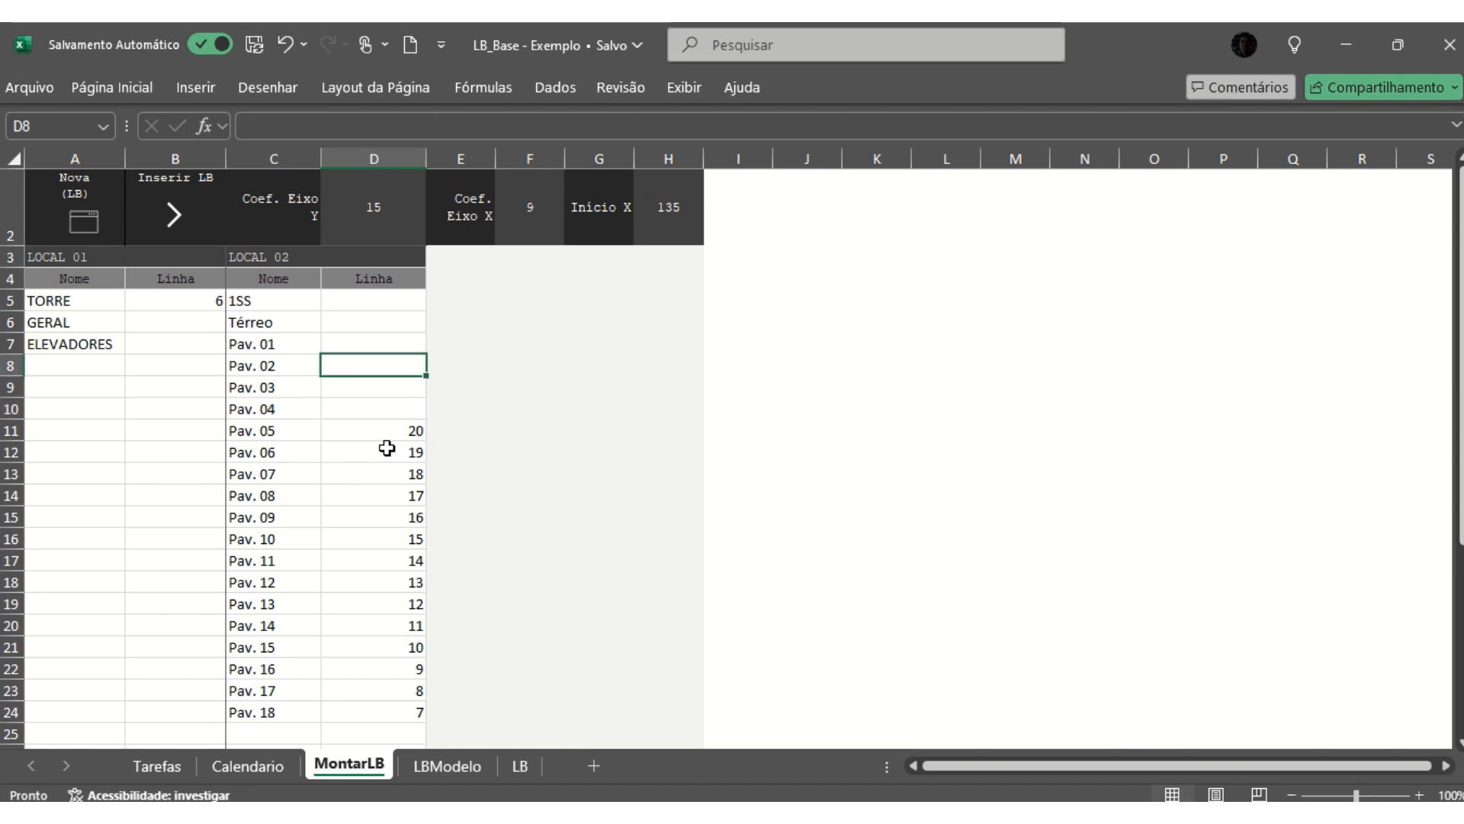
- Set the Linha value of GERAL in B6 to 30
click(44, 332)
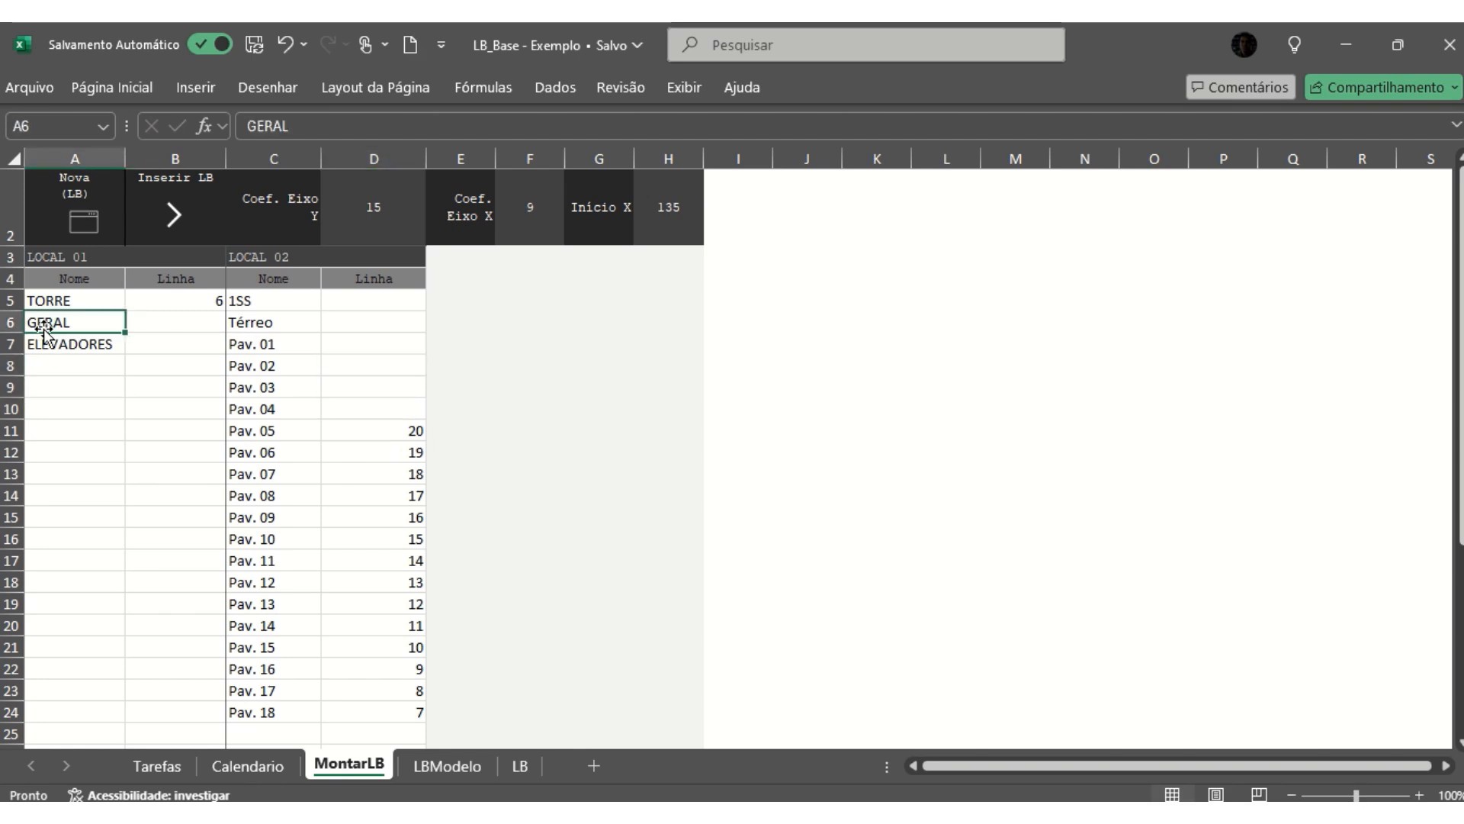
click(158, 325)
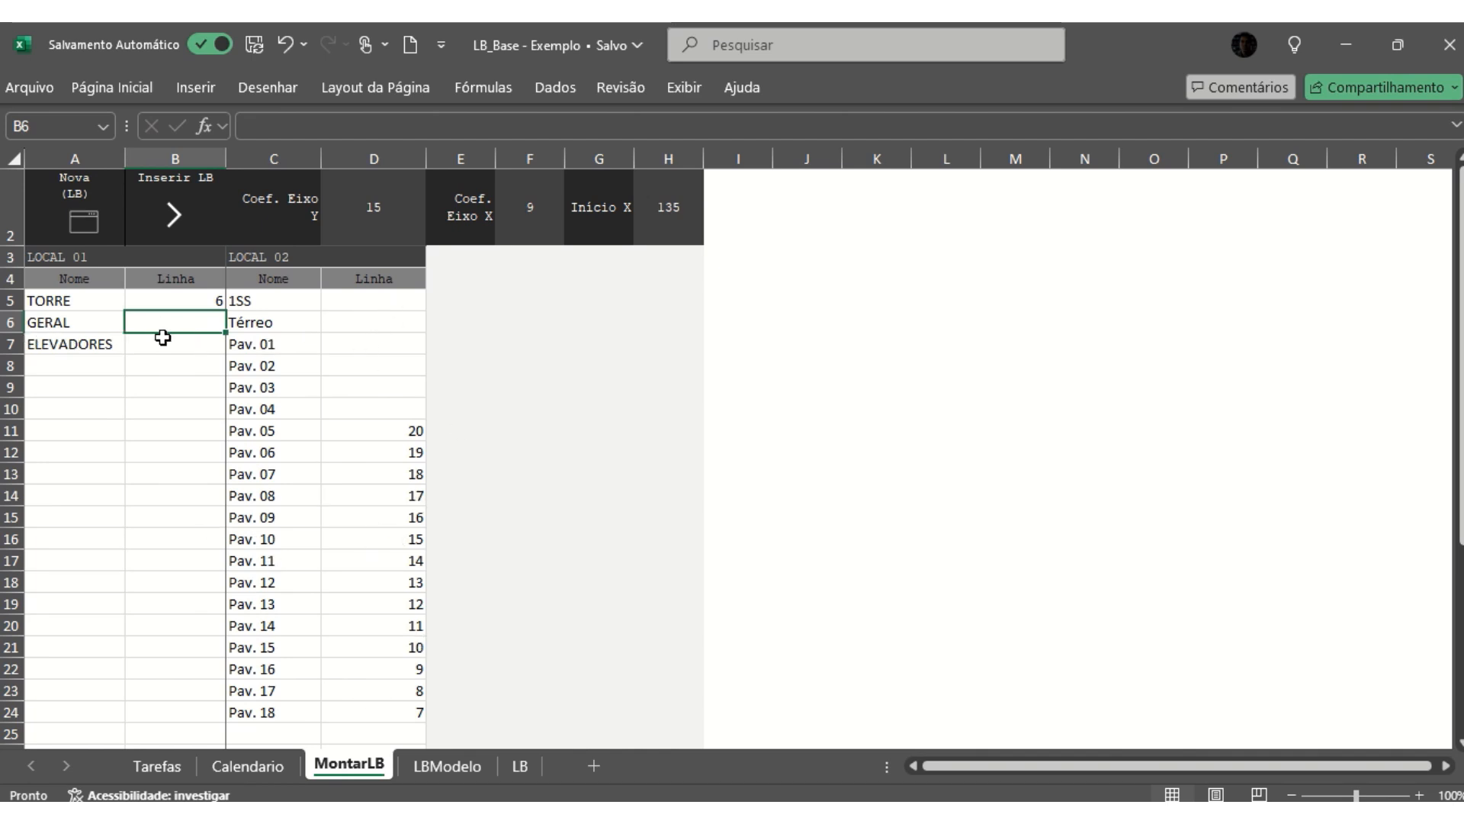
text(35)
key(Return)
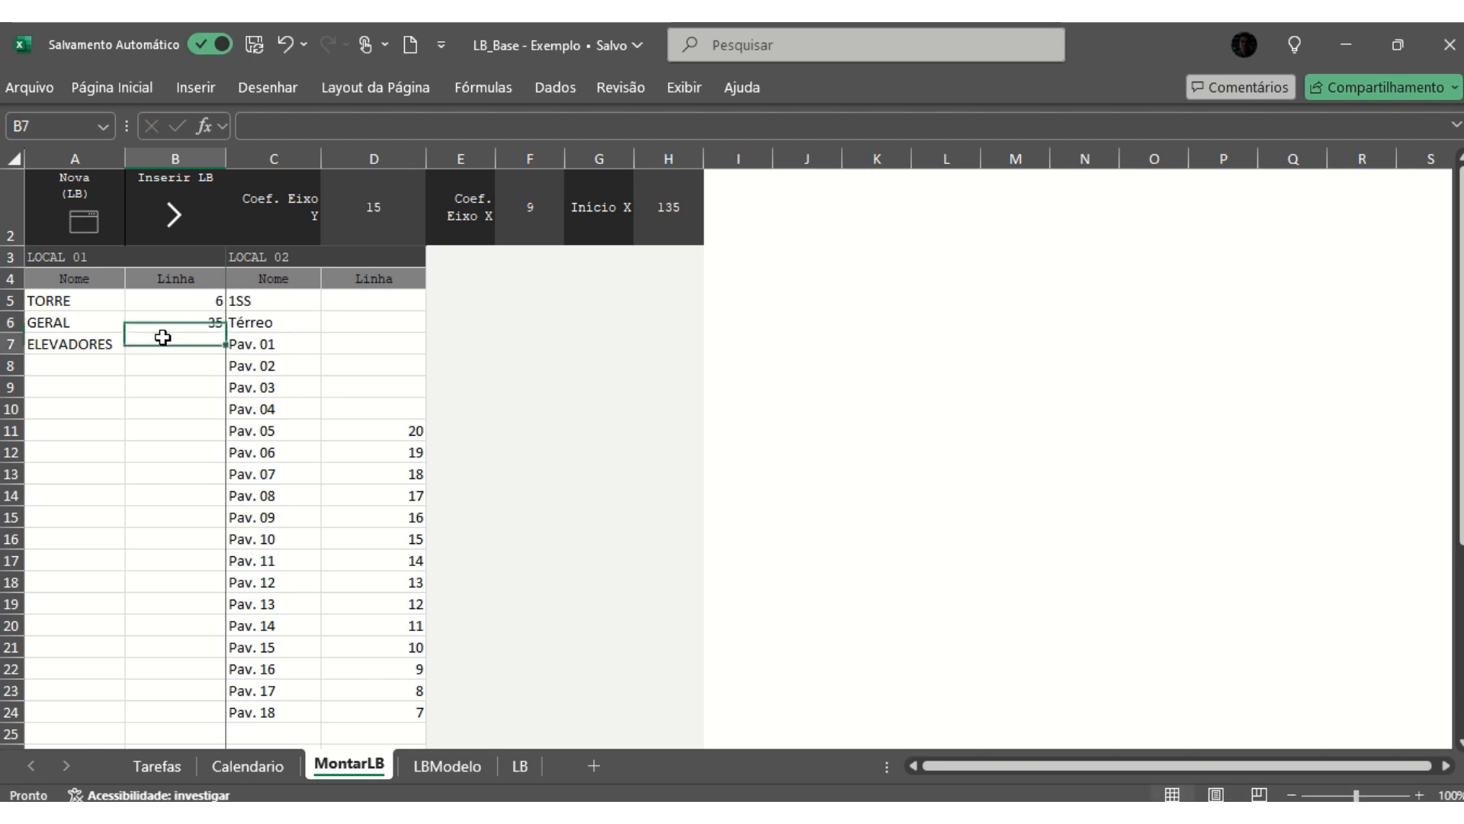
key(Up)
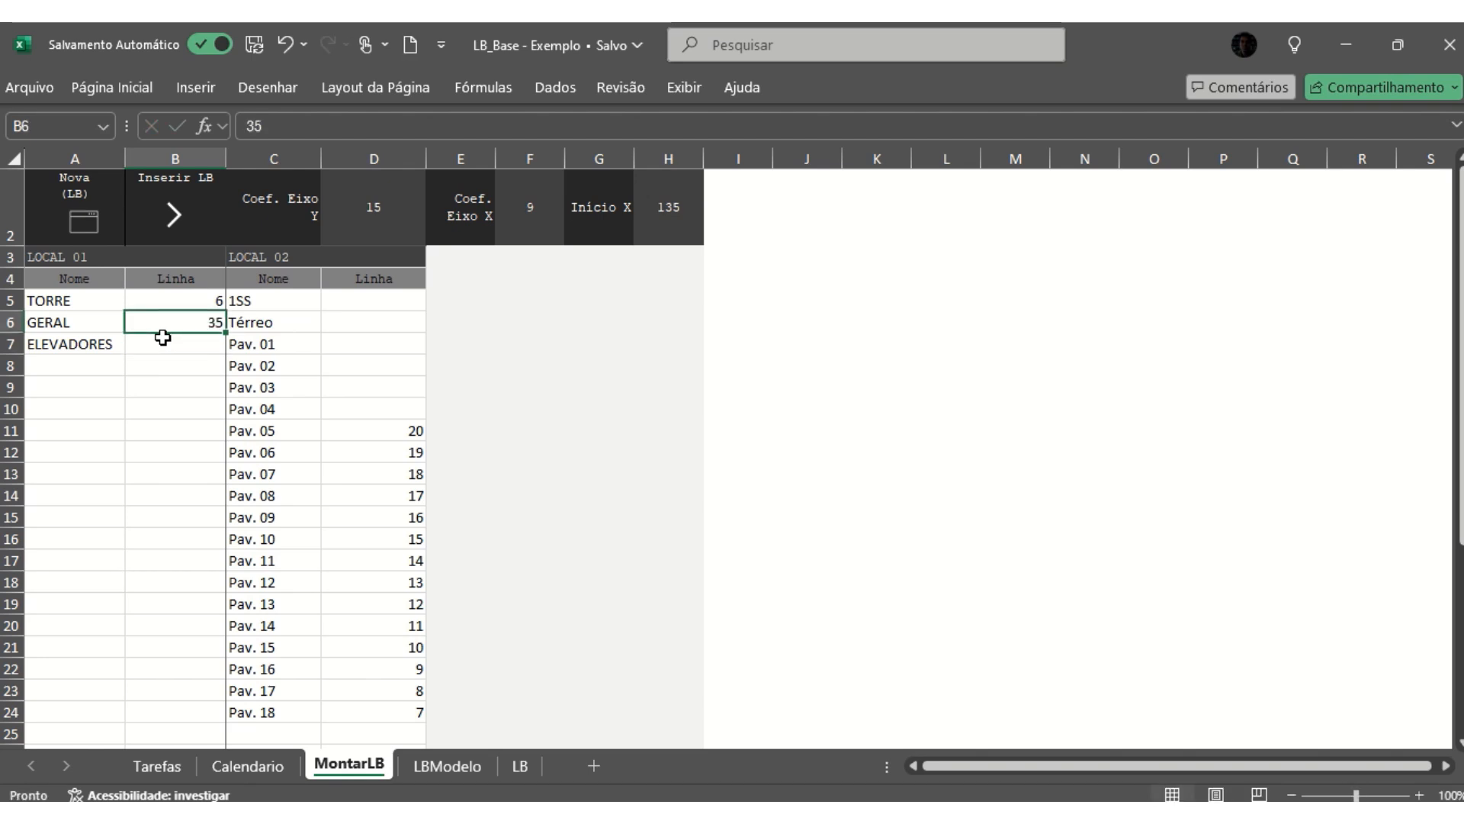
text(30)
key(Return)
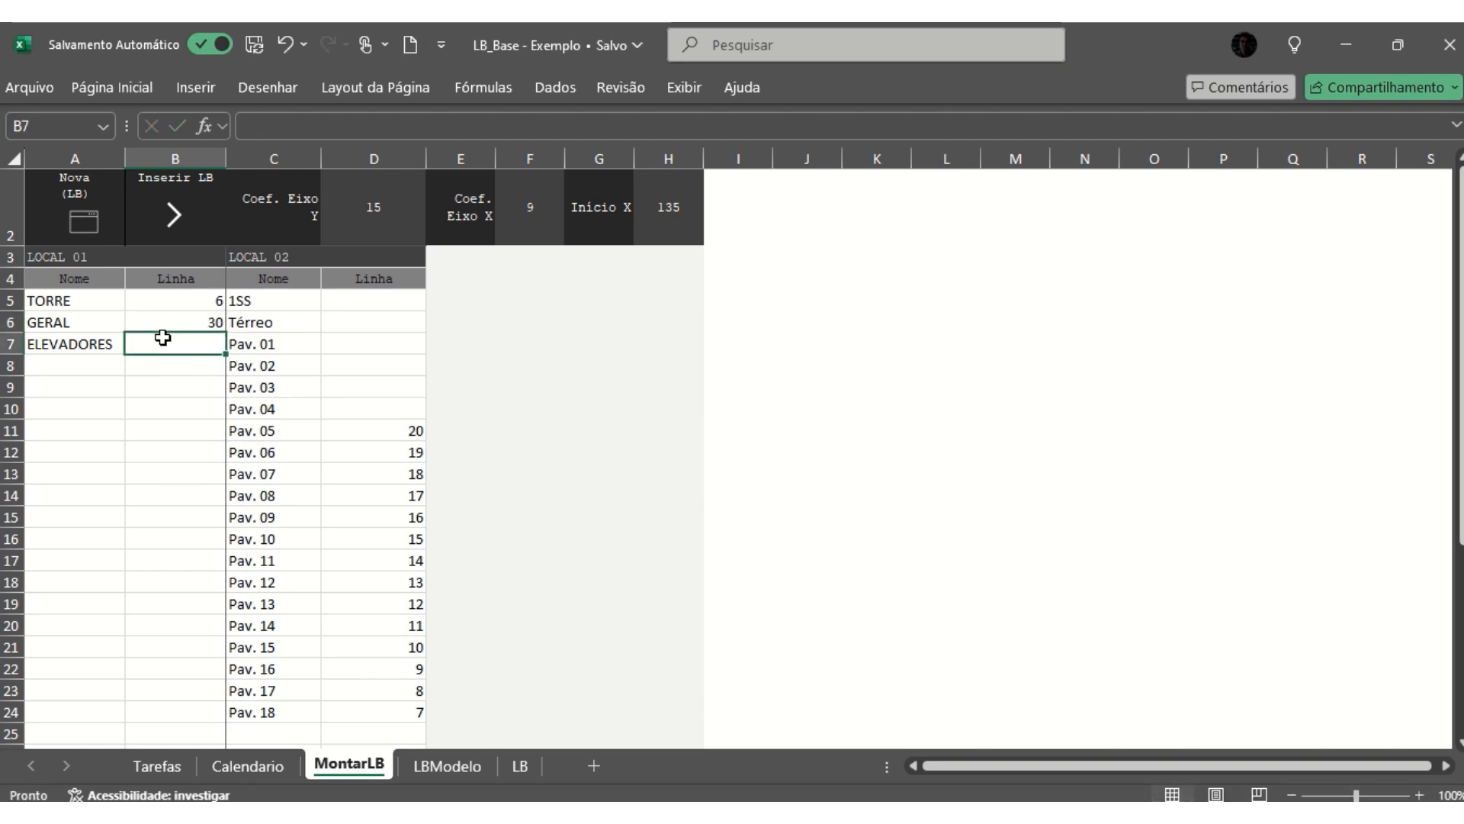
key(Up)
key(Left)
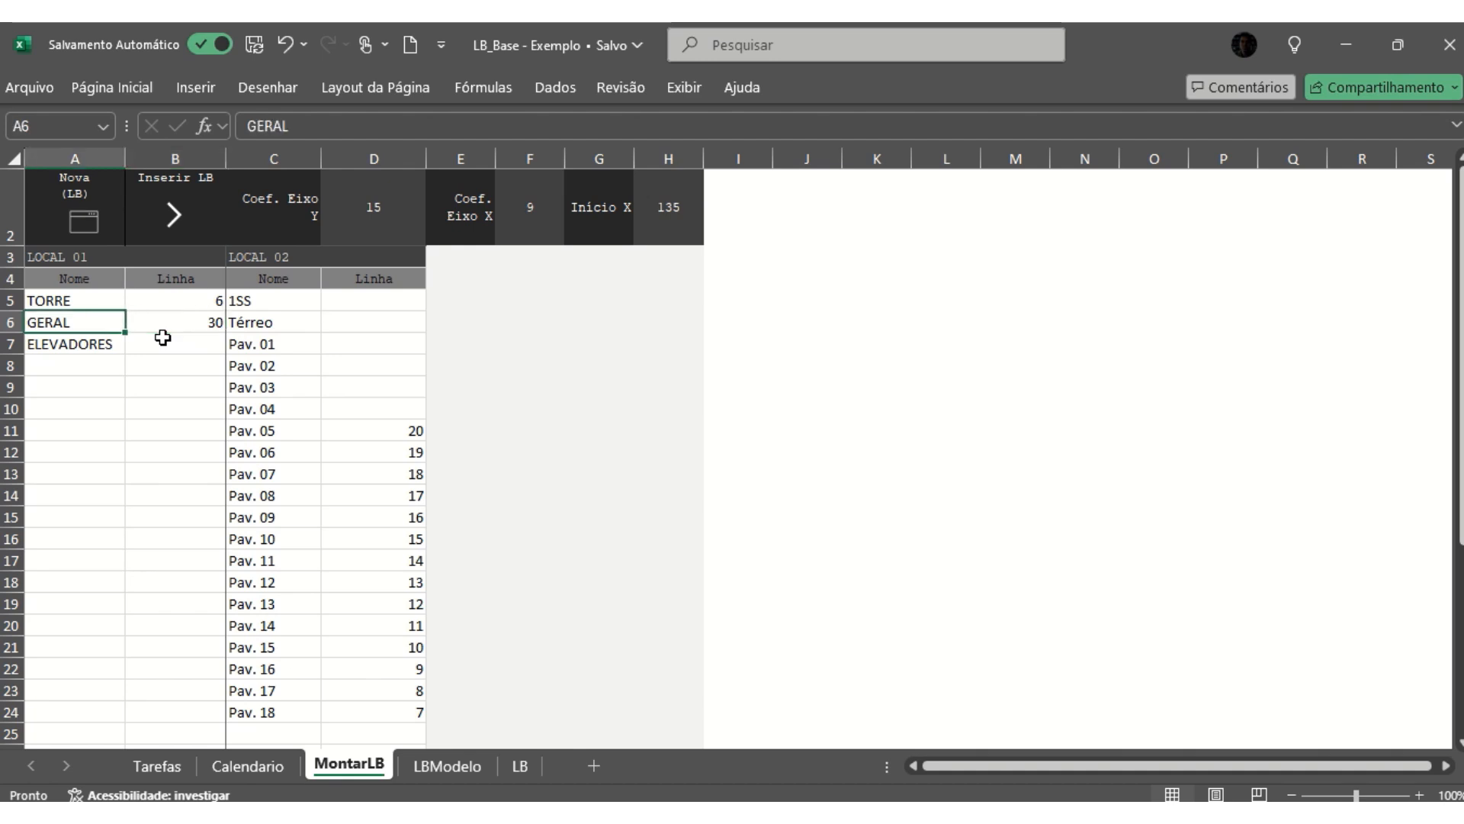
- Set the Linha value of ELEVADORES in B7 to 35
click(162, 337)
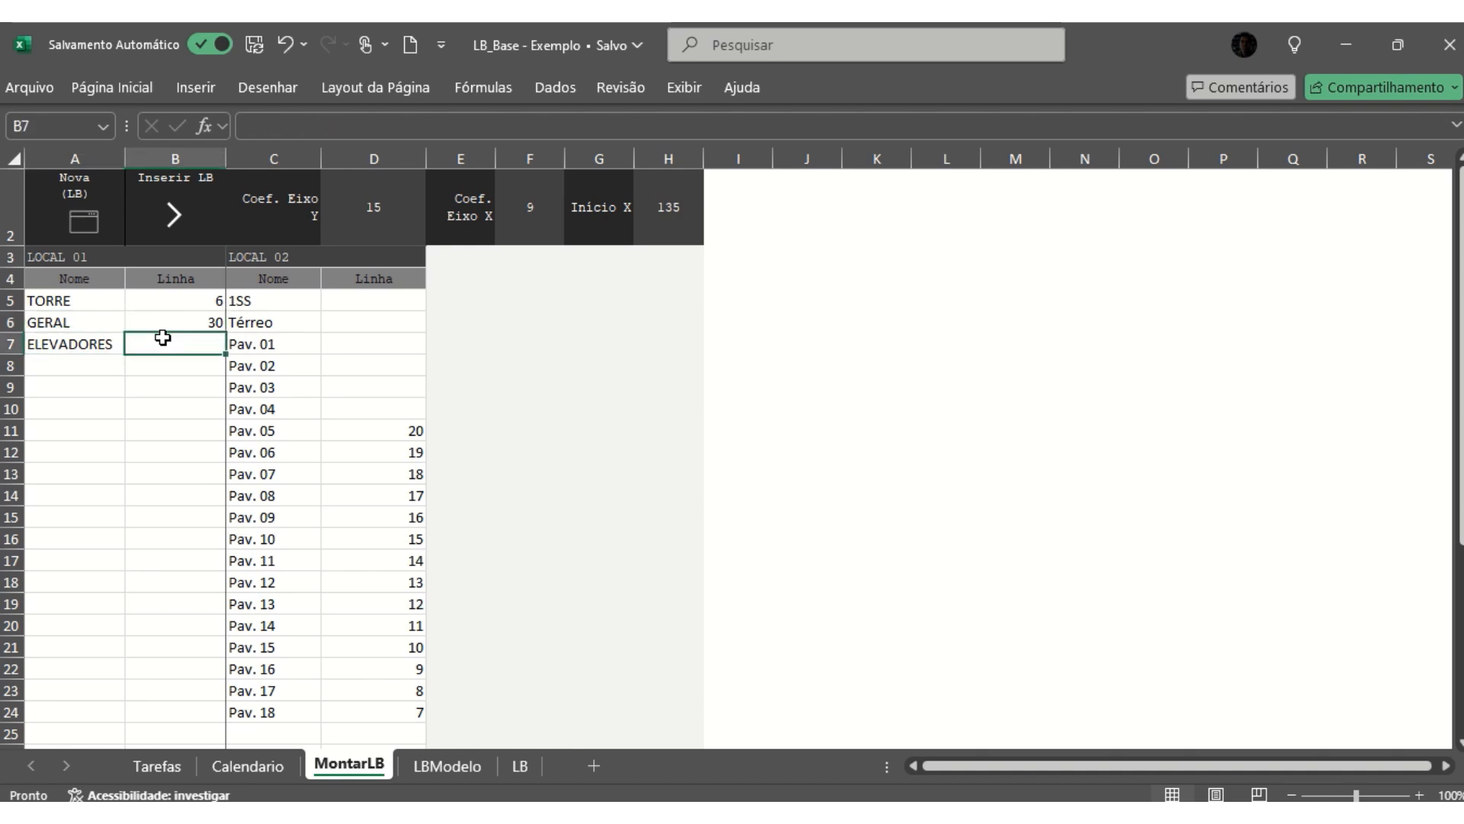
text(35)
key(Return)
key(Up)
- Switch to the LB_Base - Simples workbook and copy the LOCAL 01 and LOCAL 02 entries in A5:D26 of MontarLB
key(alt+Tab)
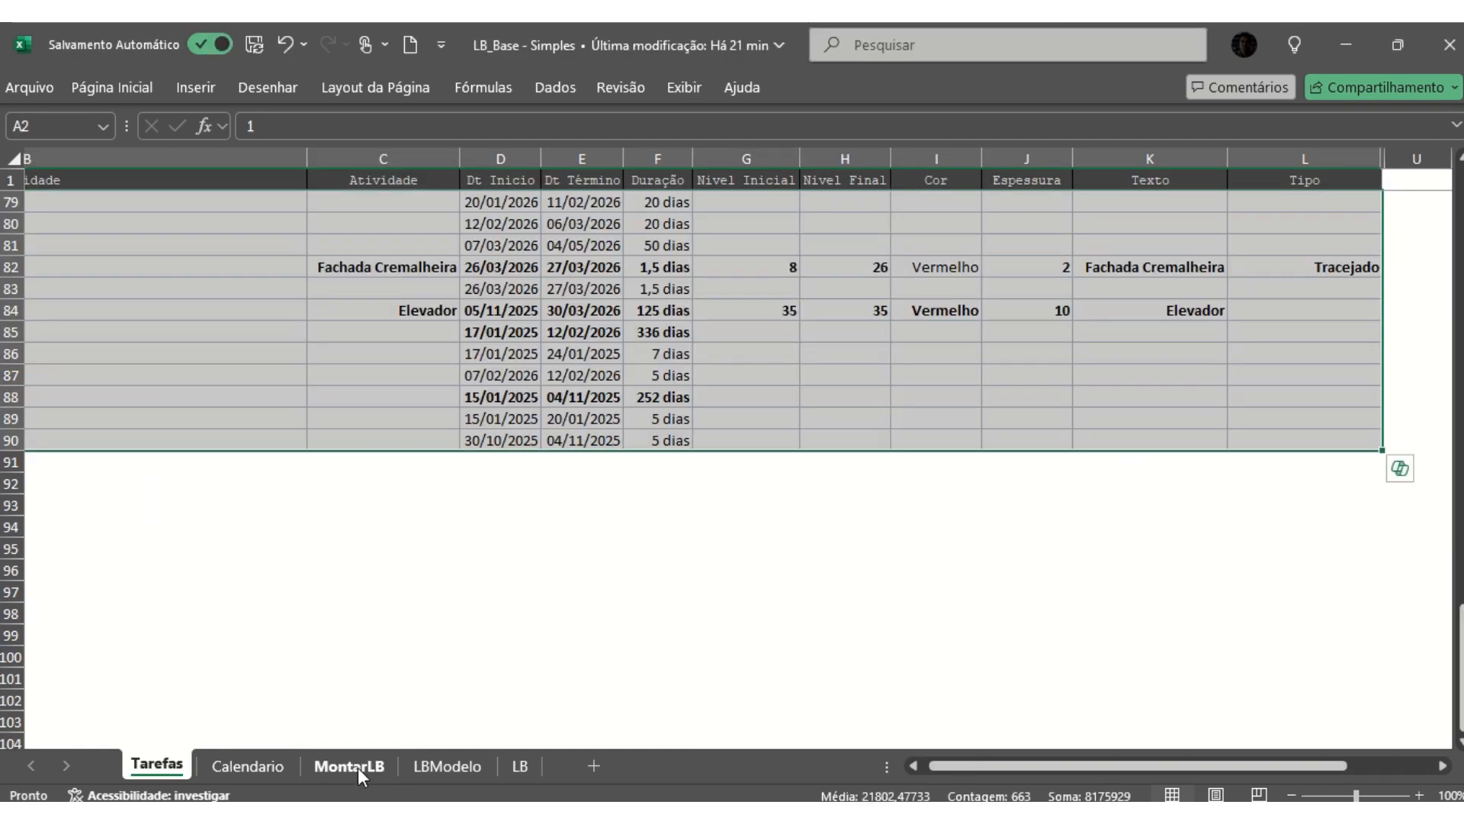
click(358, 767)
click(67, 300)
drag(67, 301, 392, 409)
scroll(392, 399, down, 2)
shift+click(400, 559)
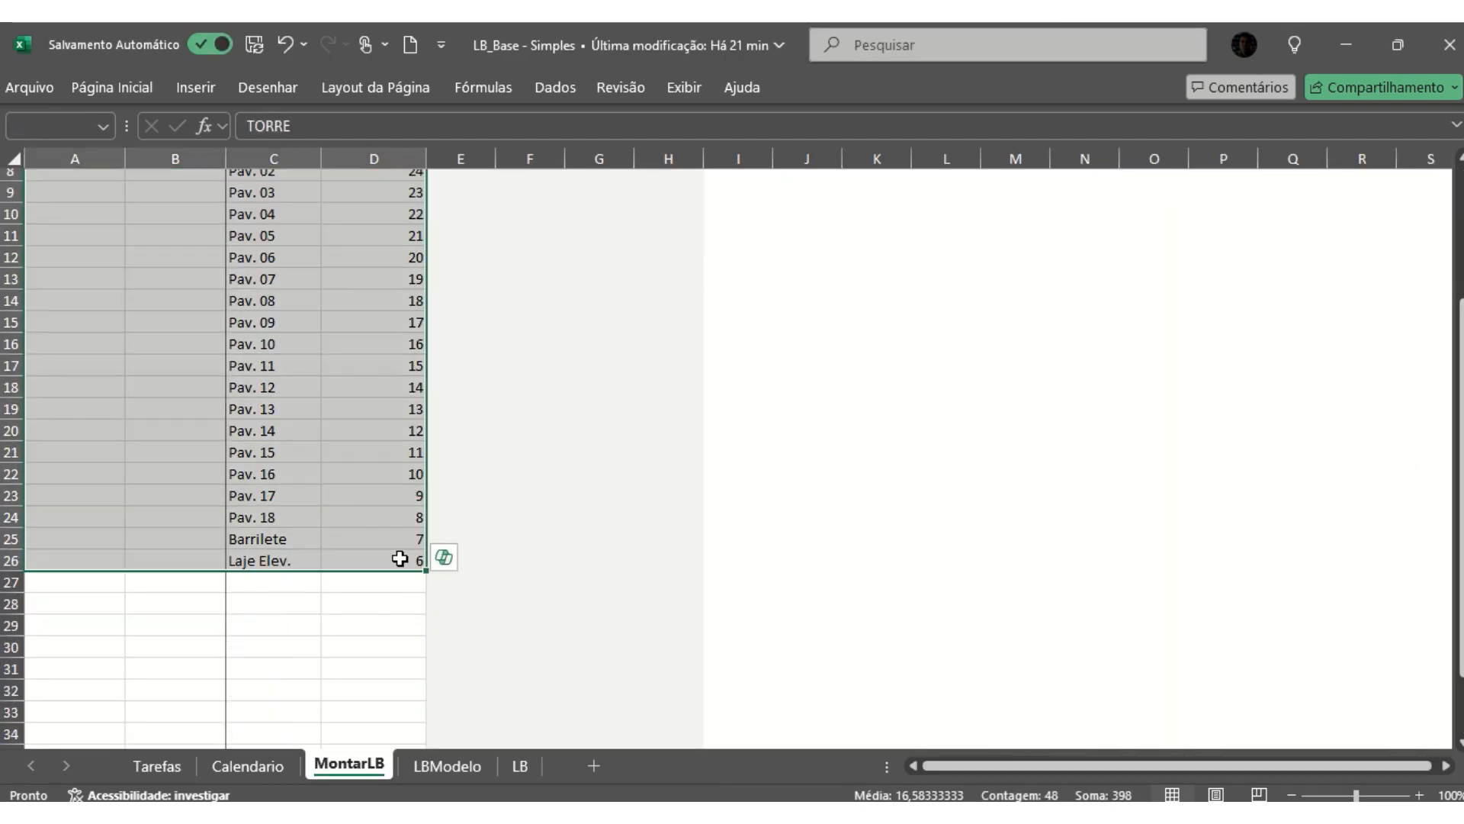
key(ctrl+c)
click(248, 766)
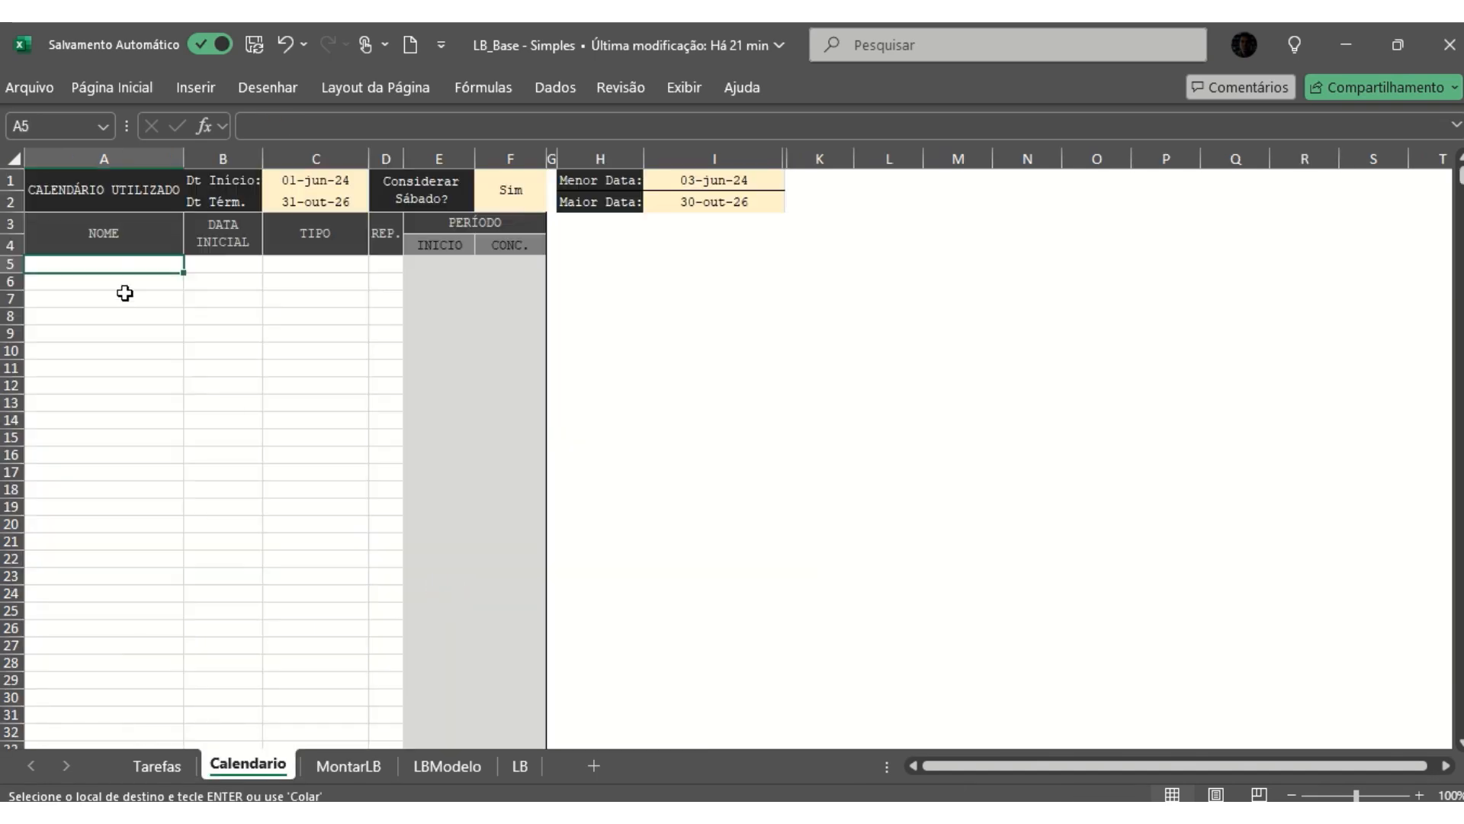
click(348, 766)
- Return to LB_Base - Exemplo and paste the copied entries as values over the MontarLB table, starting at A5
key(alt+Tab)
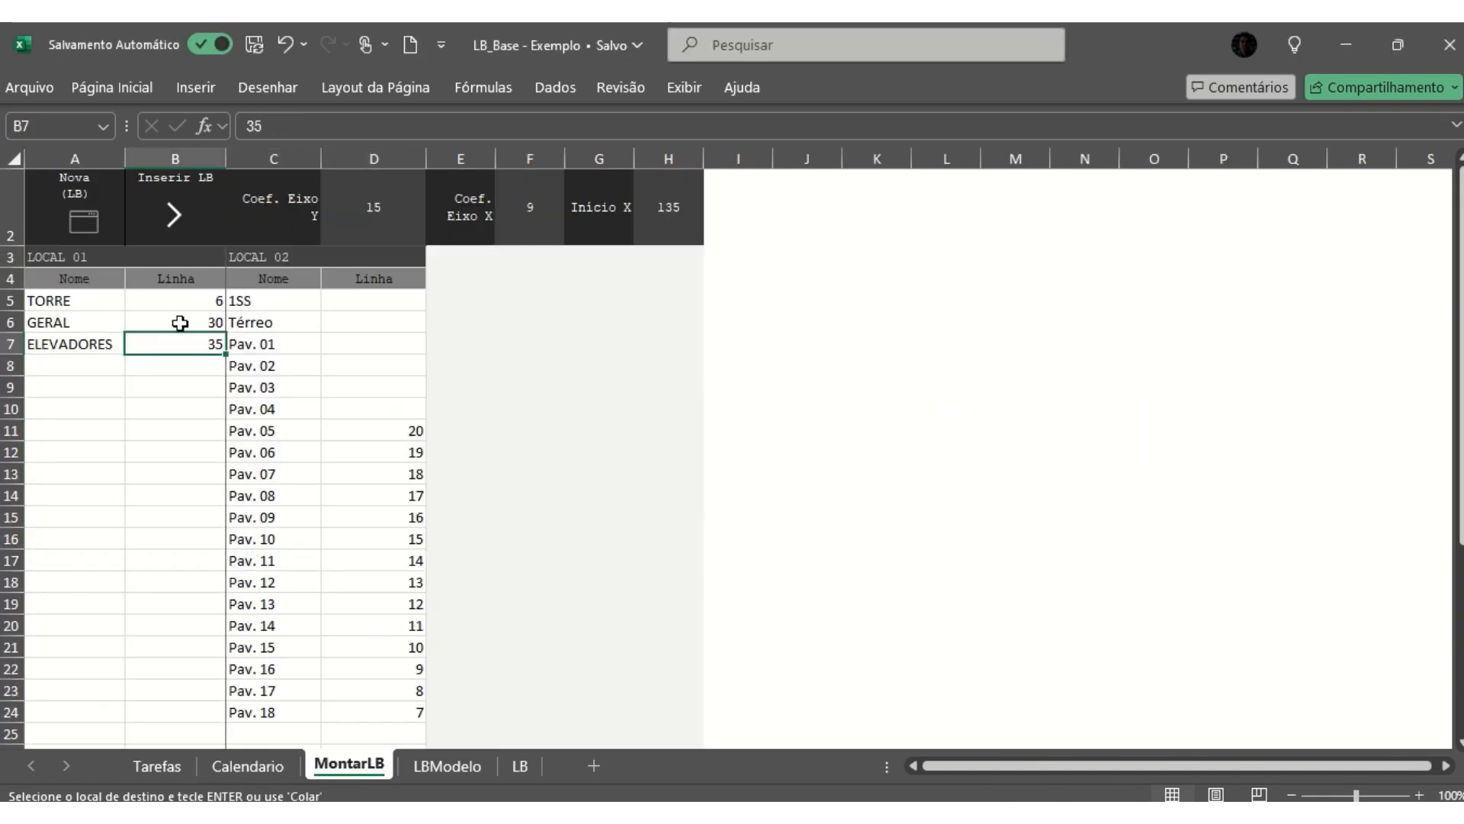
right_click(84, 299)
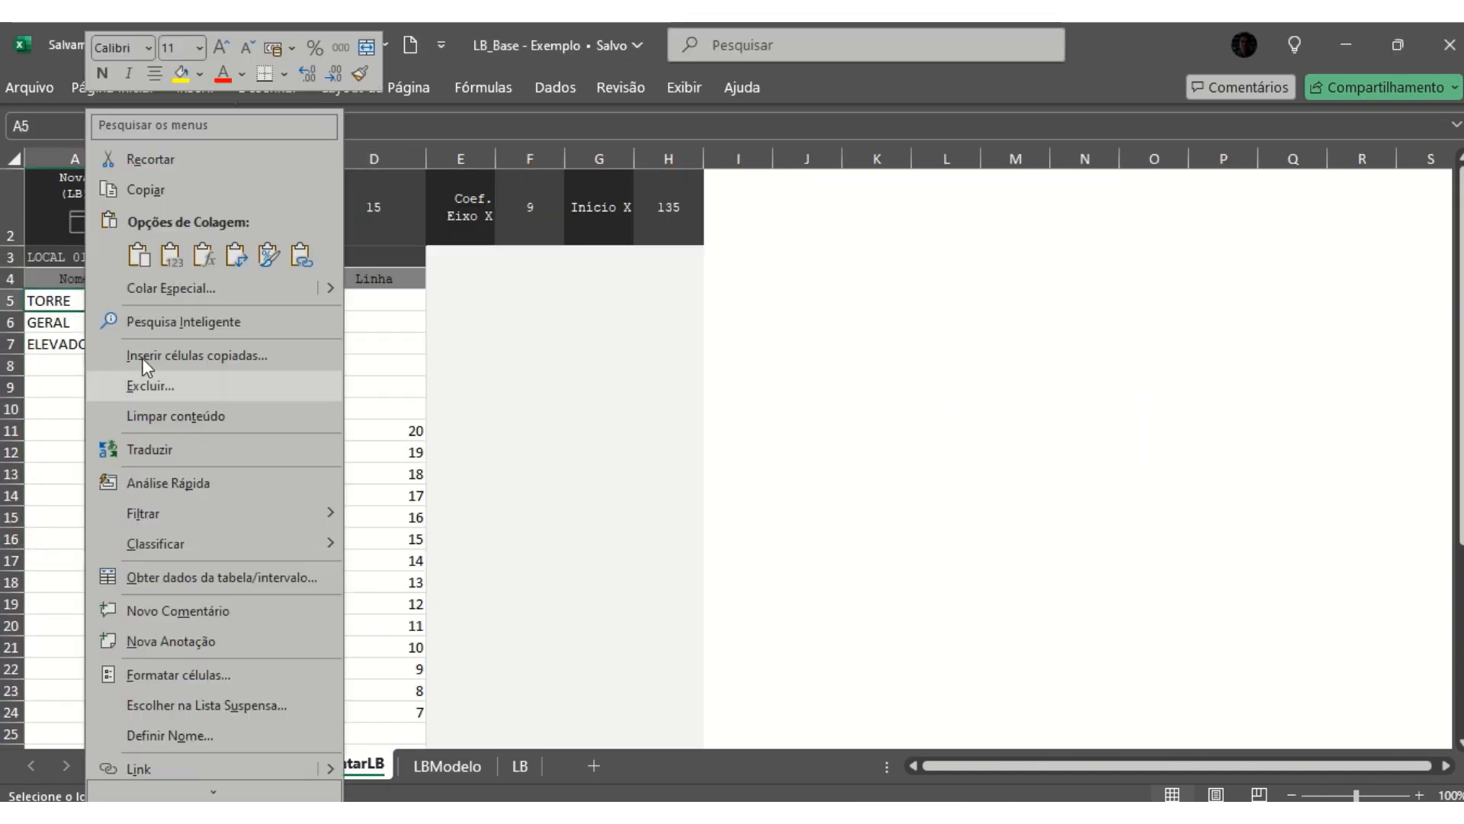
click(170, 254)
scroll(412, 457, down, 1)
click(357, 533)
scroll(282, 412, up, 1)
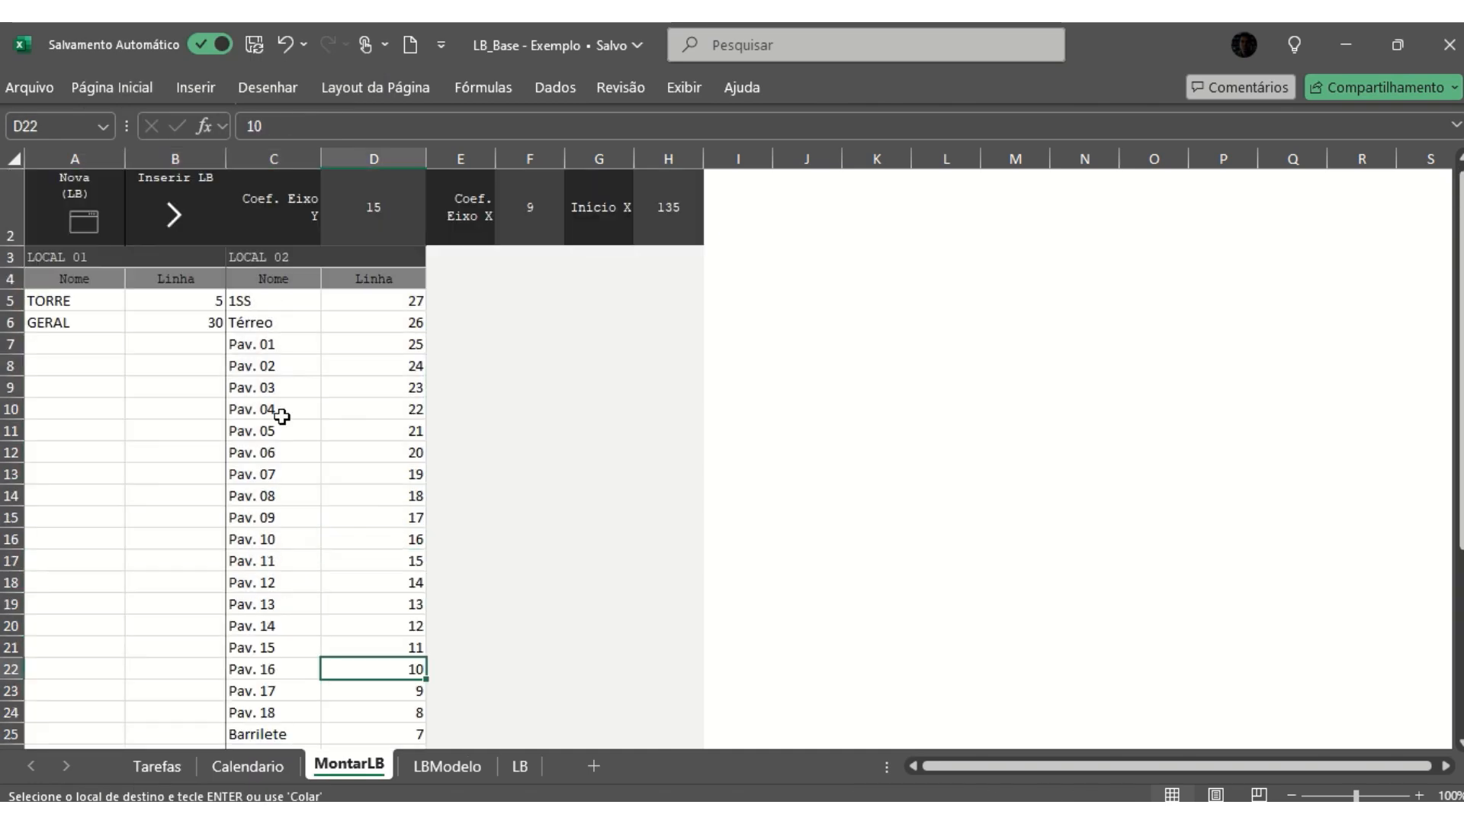
- Examine how the Linha values of TORRE and GERAL relate to the LOCAL 02 lines from 1SS to Laje Elev
click(61, 305)
click(183, 302)
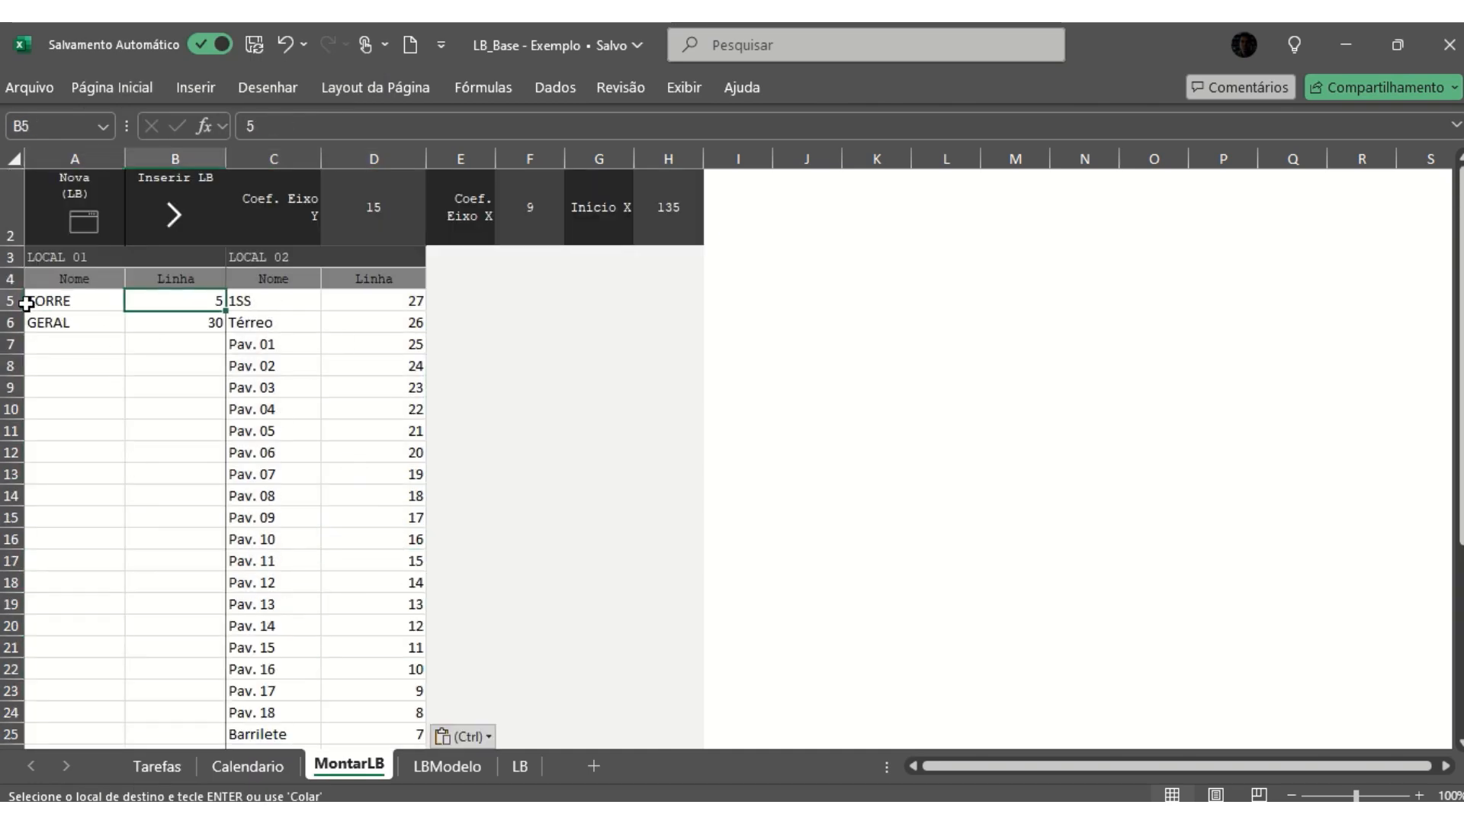
click(294, 308)
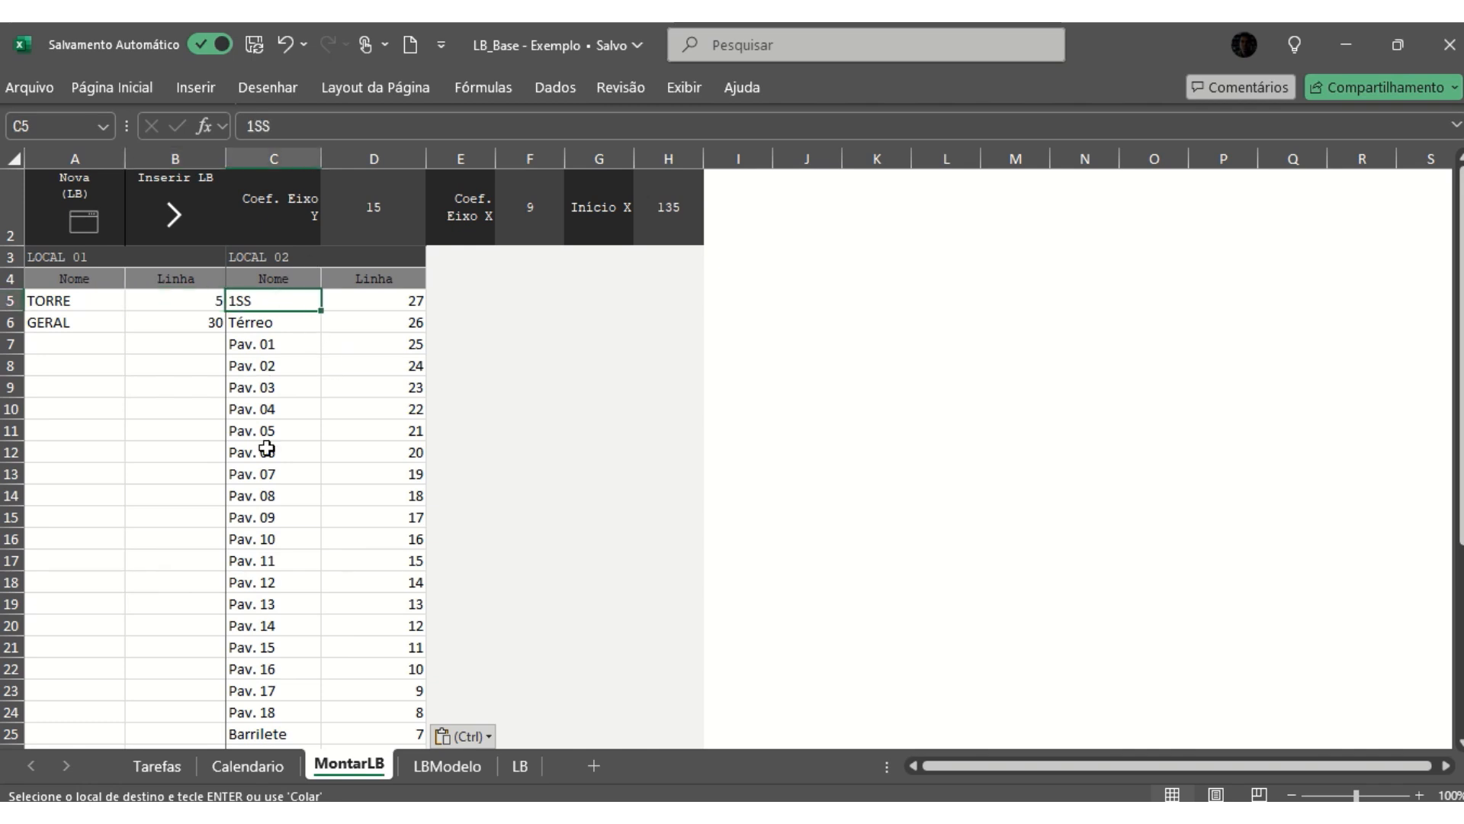
scroll(277, 611, down, 2)
click(268, 624)
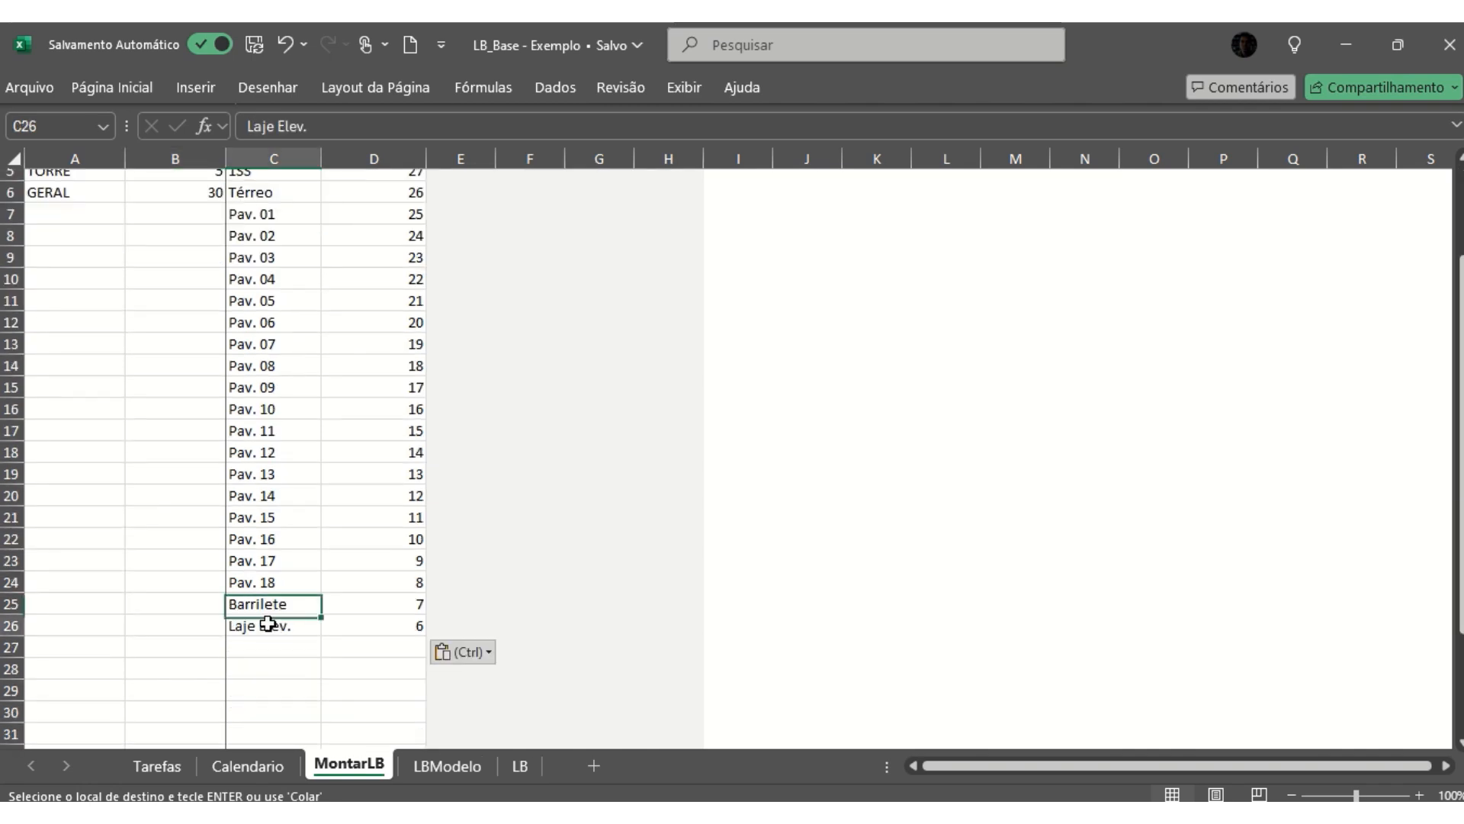
click(386, 627)
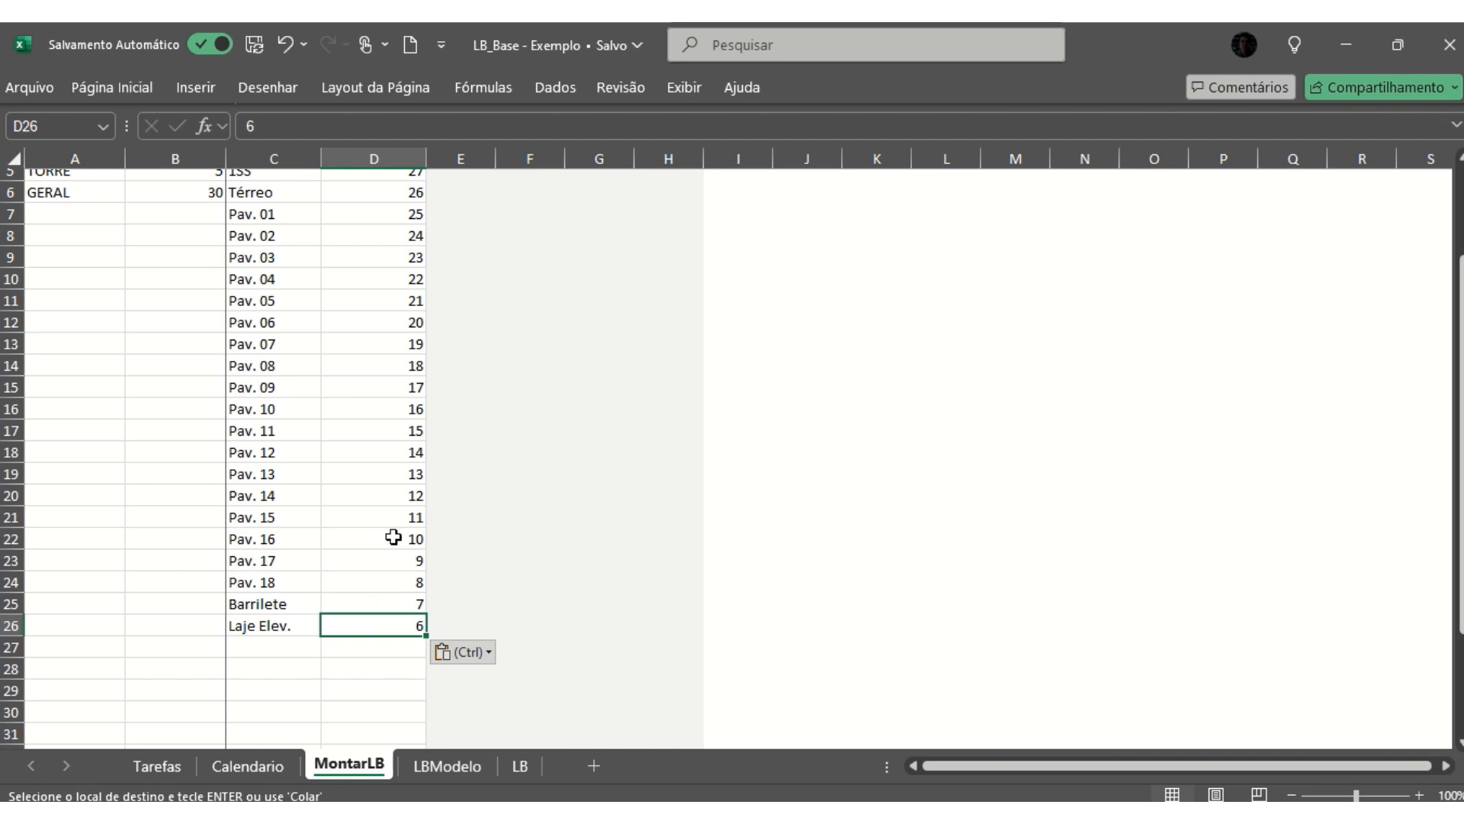
scroll(393, 457, up, 1)
click(402, 300)
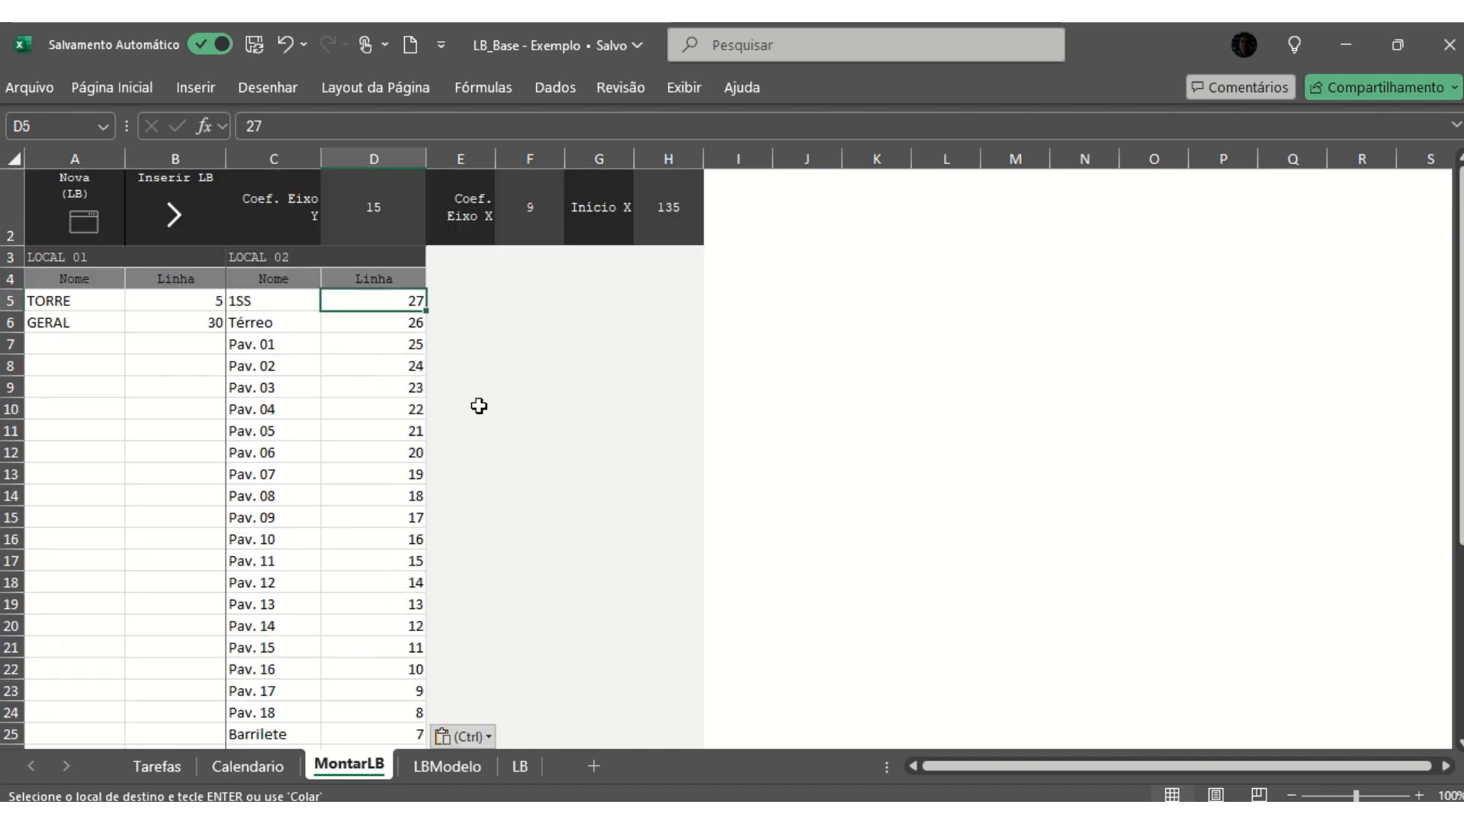
click(177, 329)
click(41, 325)
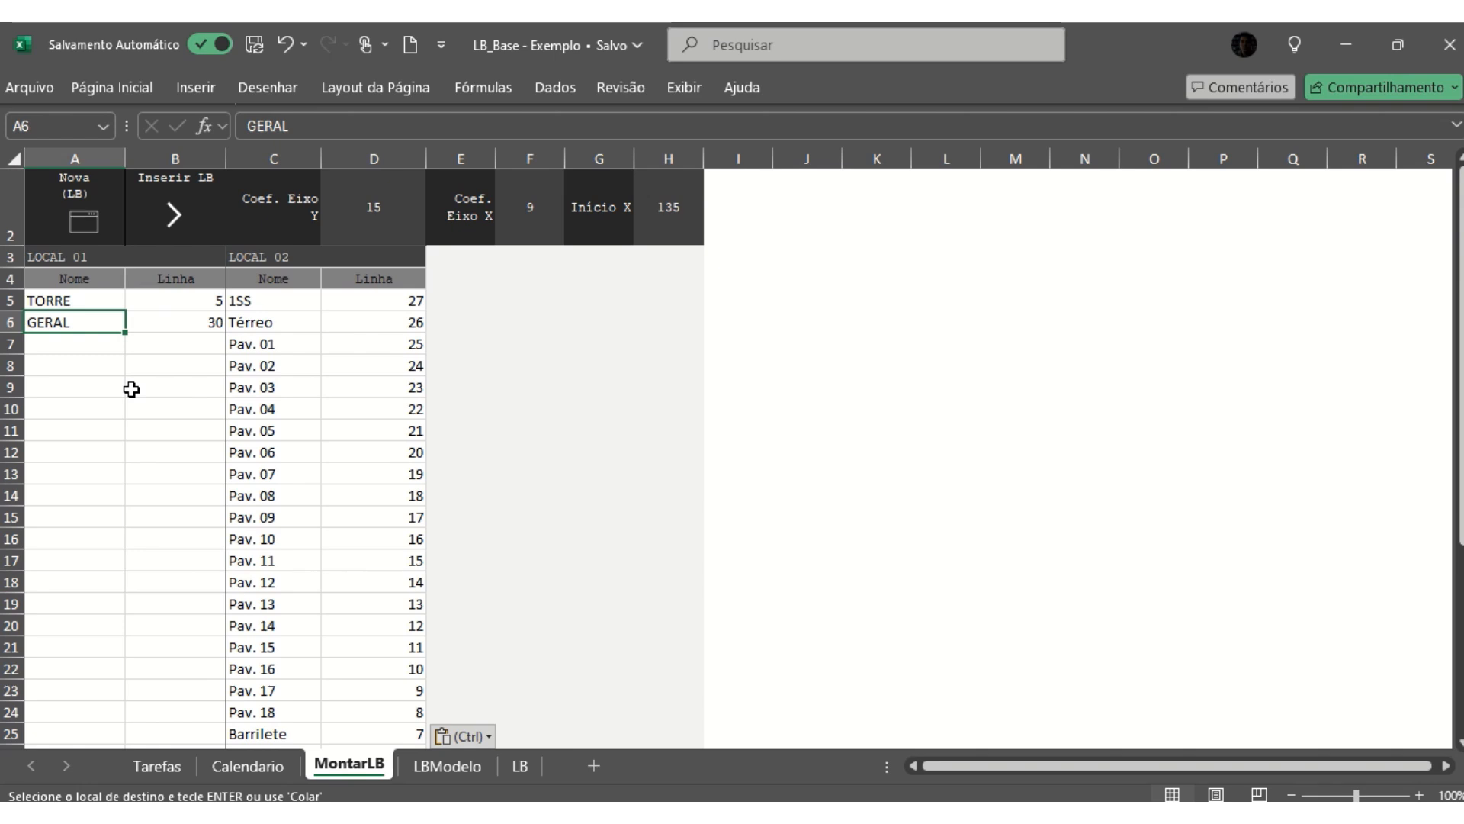
- Save the LB_Base - Exemplo workbook
click(355, 299)
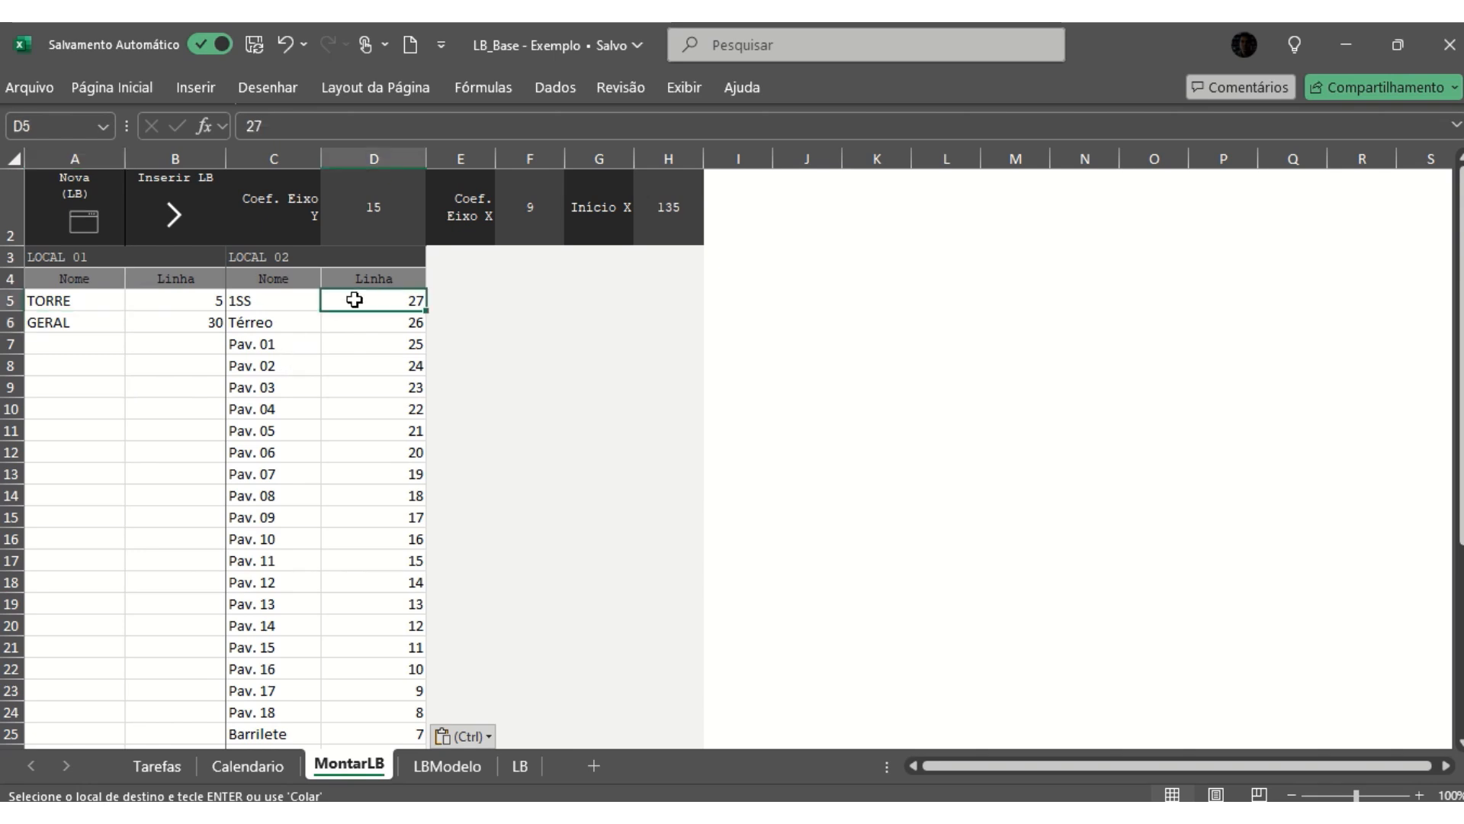
click(264, 47)
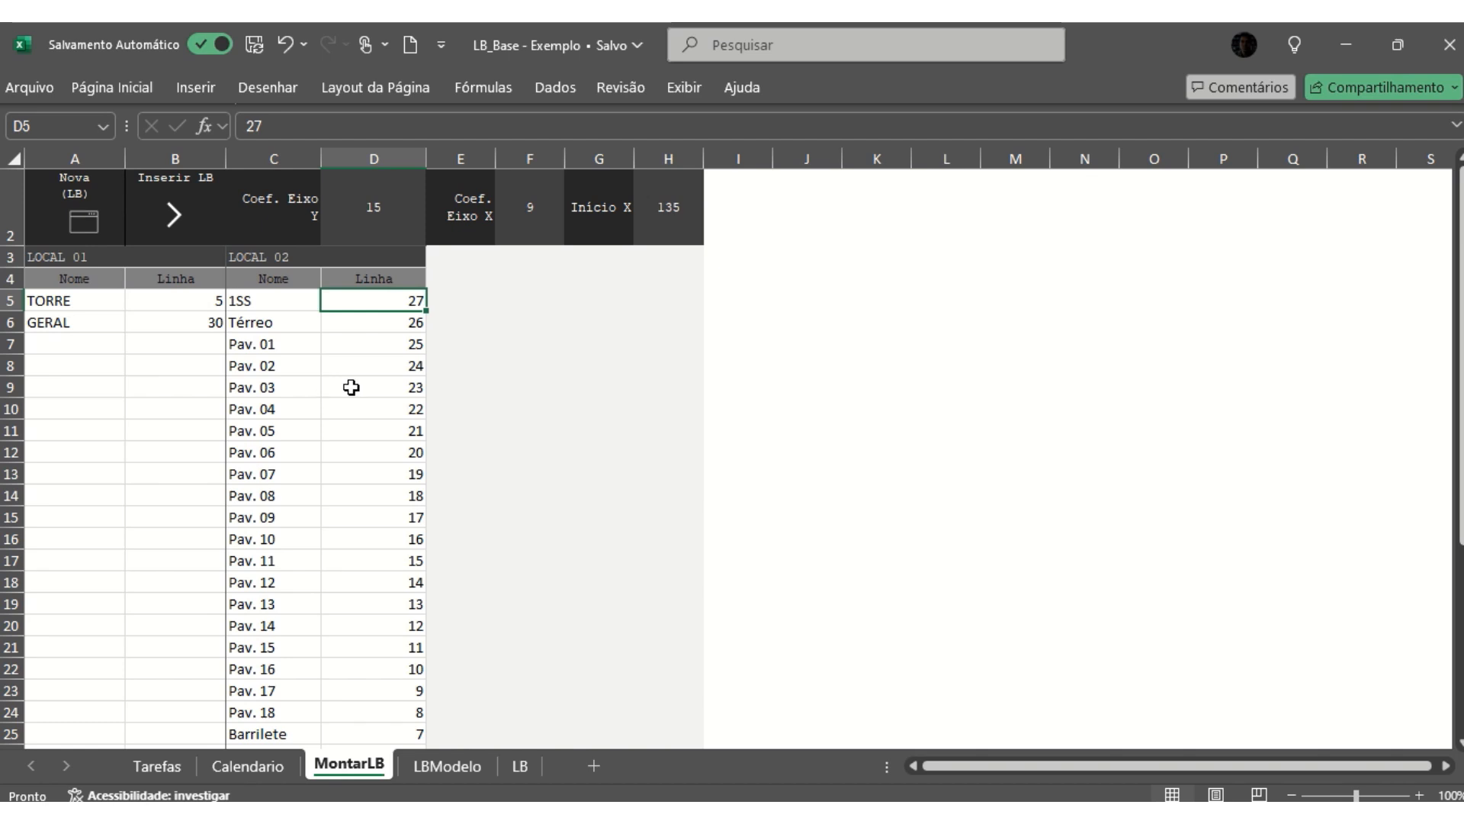
click(383, 347)
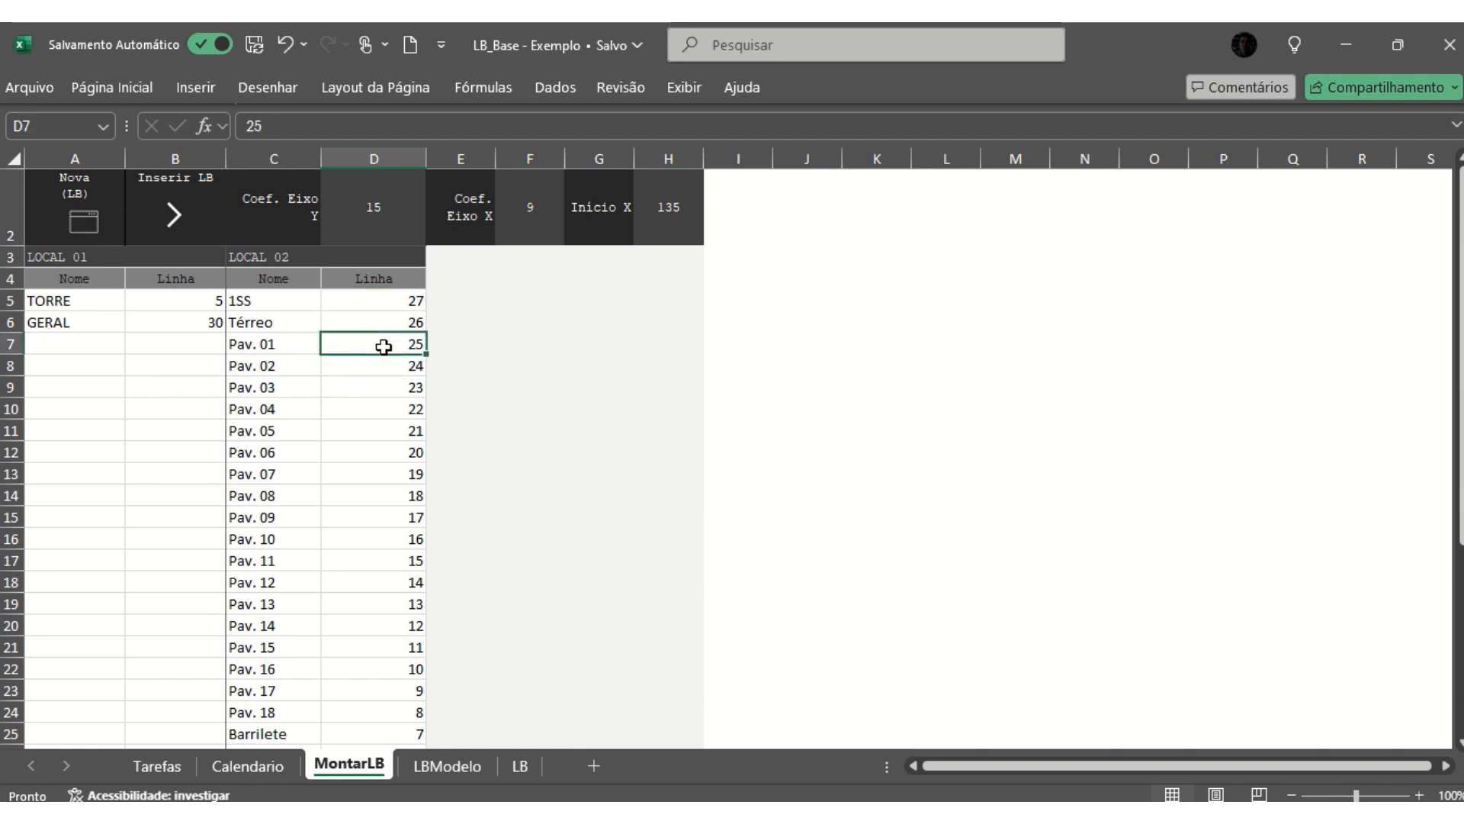
- Compare the Nivel Inicial and Nivel Final of 1-ESTRUTURA in Tarefas with the 1SS and Laje Elev. lines in MontarLB
click(176, 763)
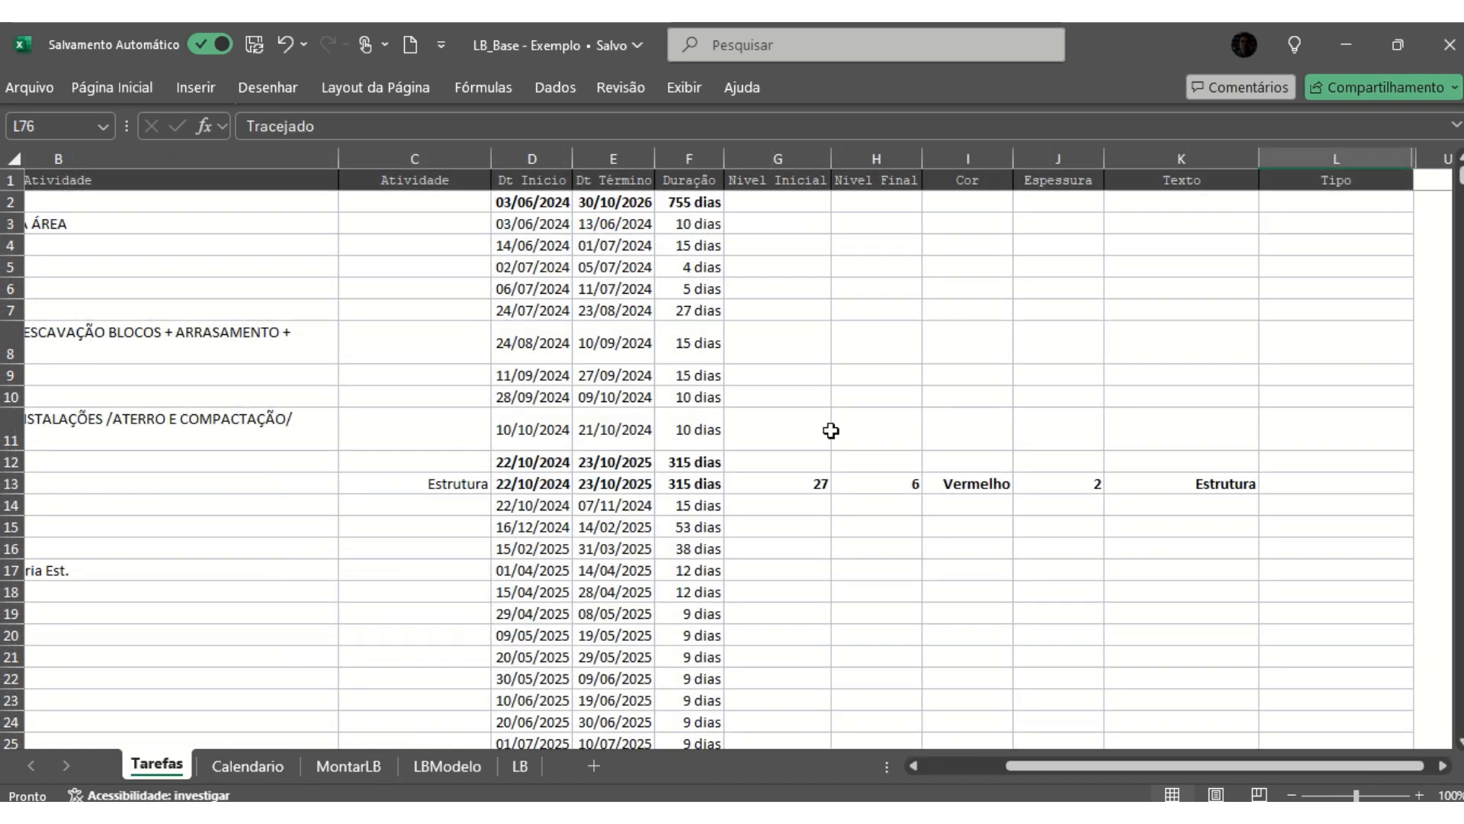
drag(1010, 767, 930, 765)
click(243, 488)
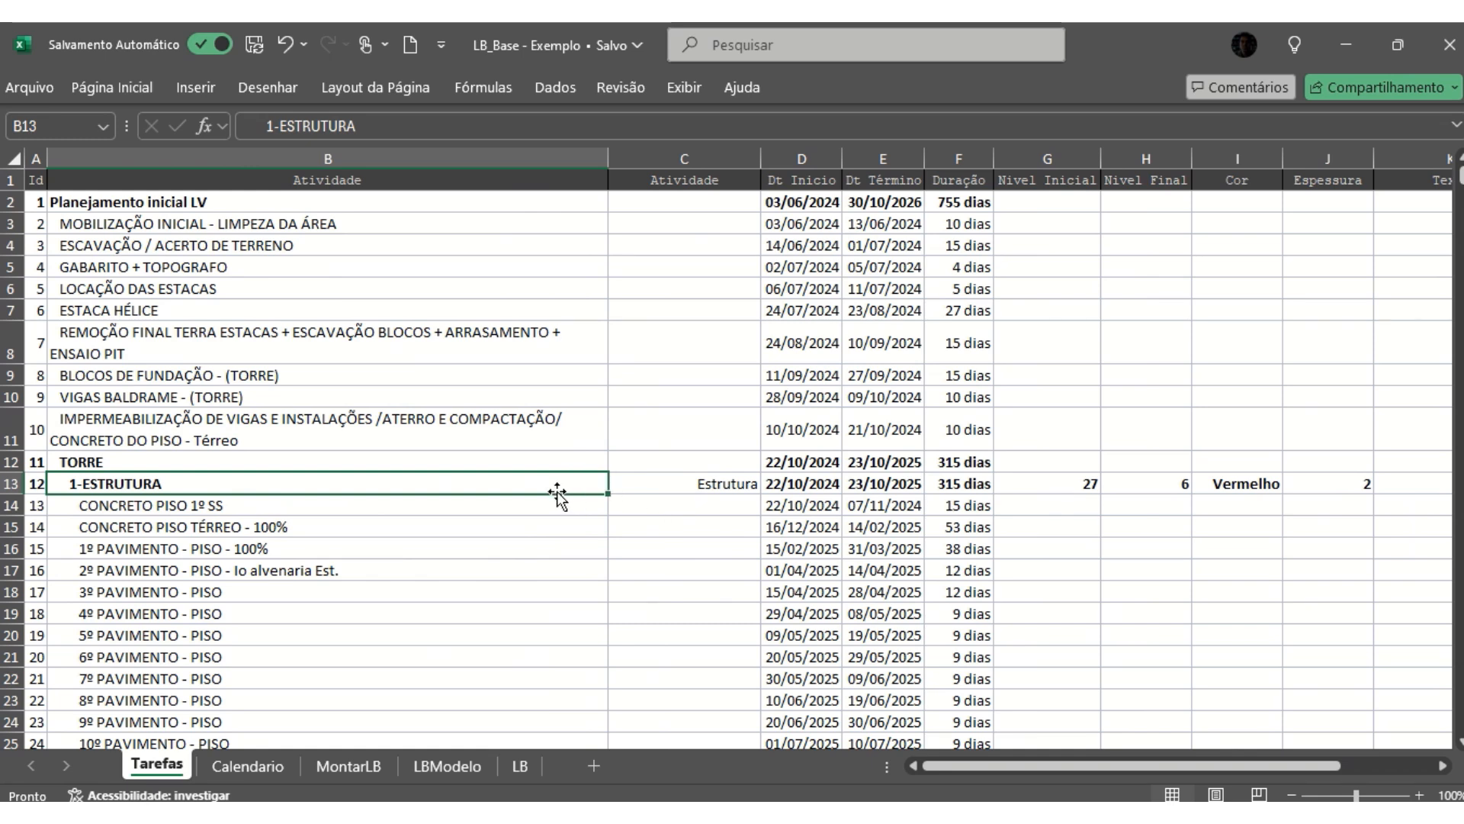
click(1062, 482)
click(1139, 482)
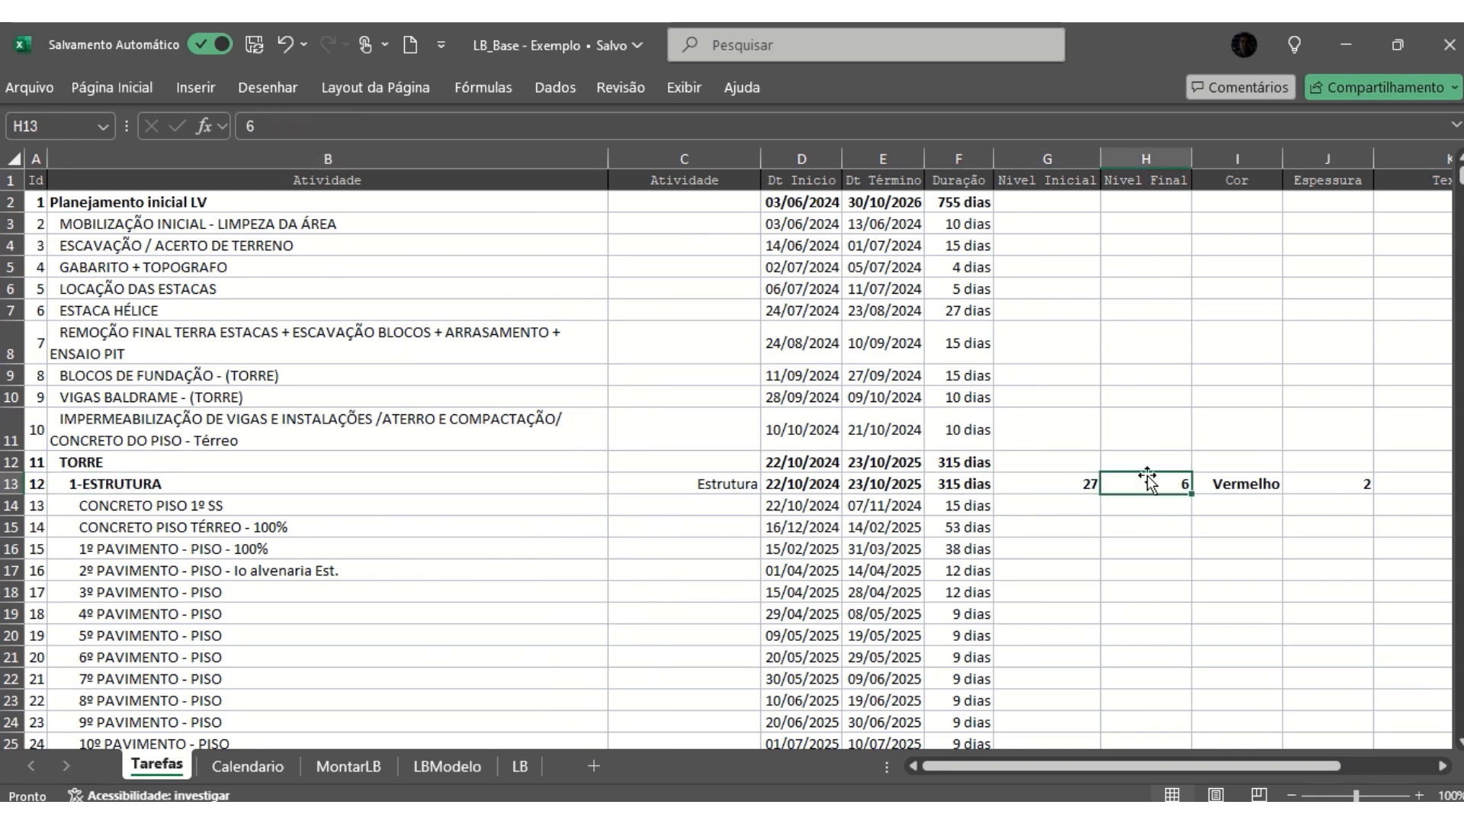
click(348, 765)
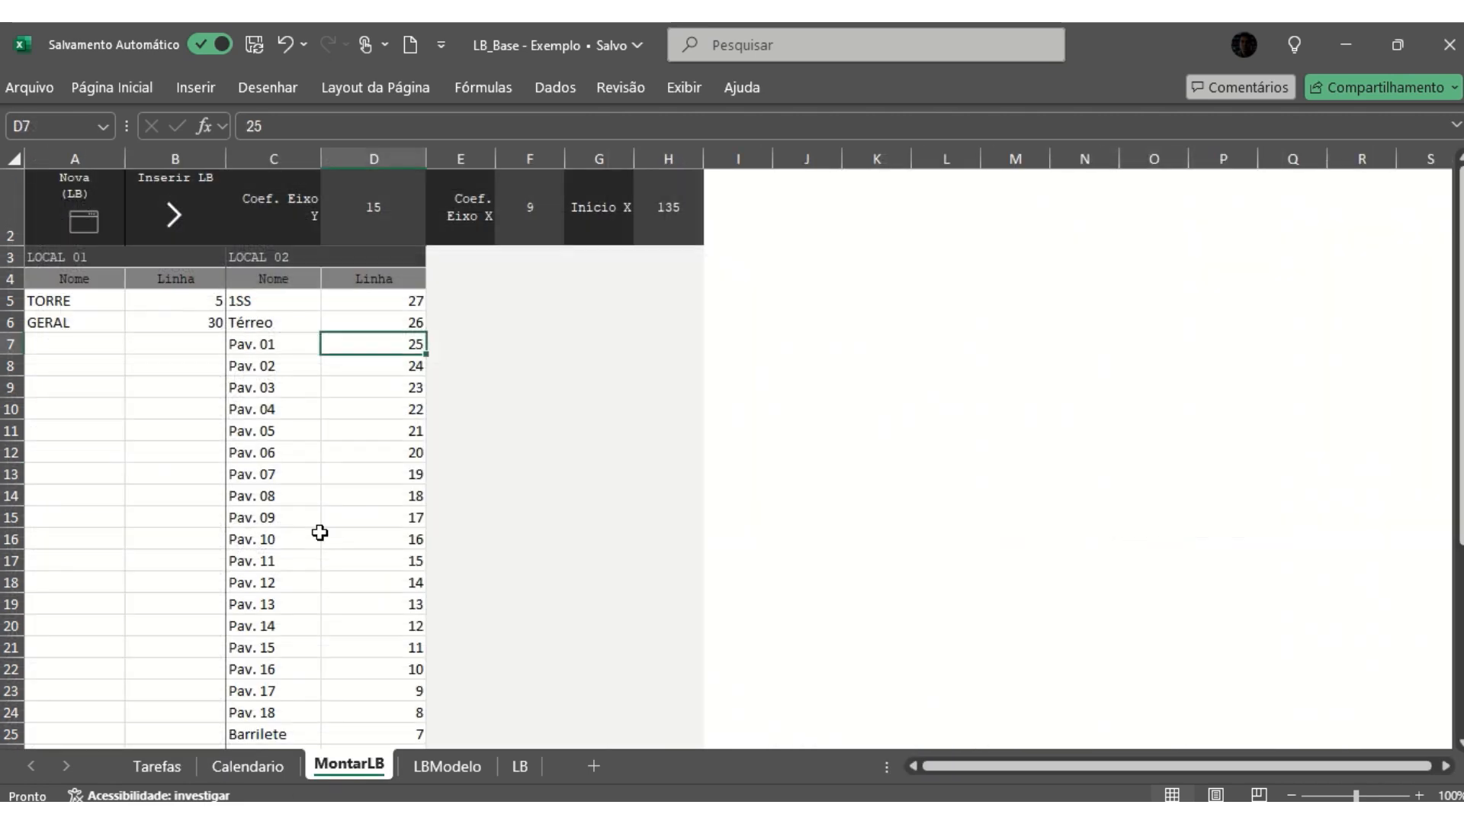
click(391, 301)
scroll(401, 379, down, 2)
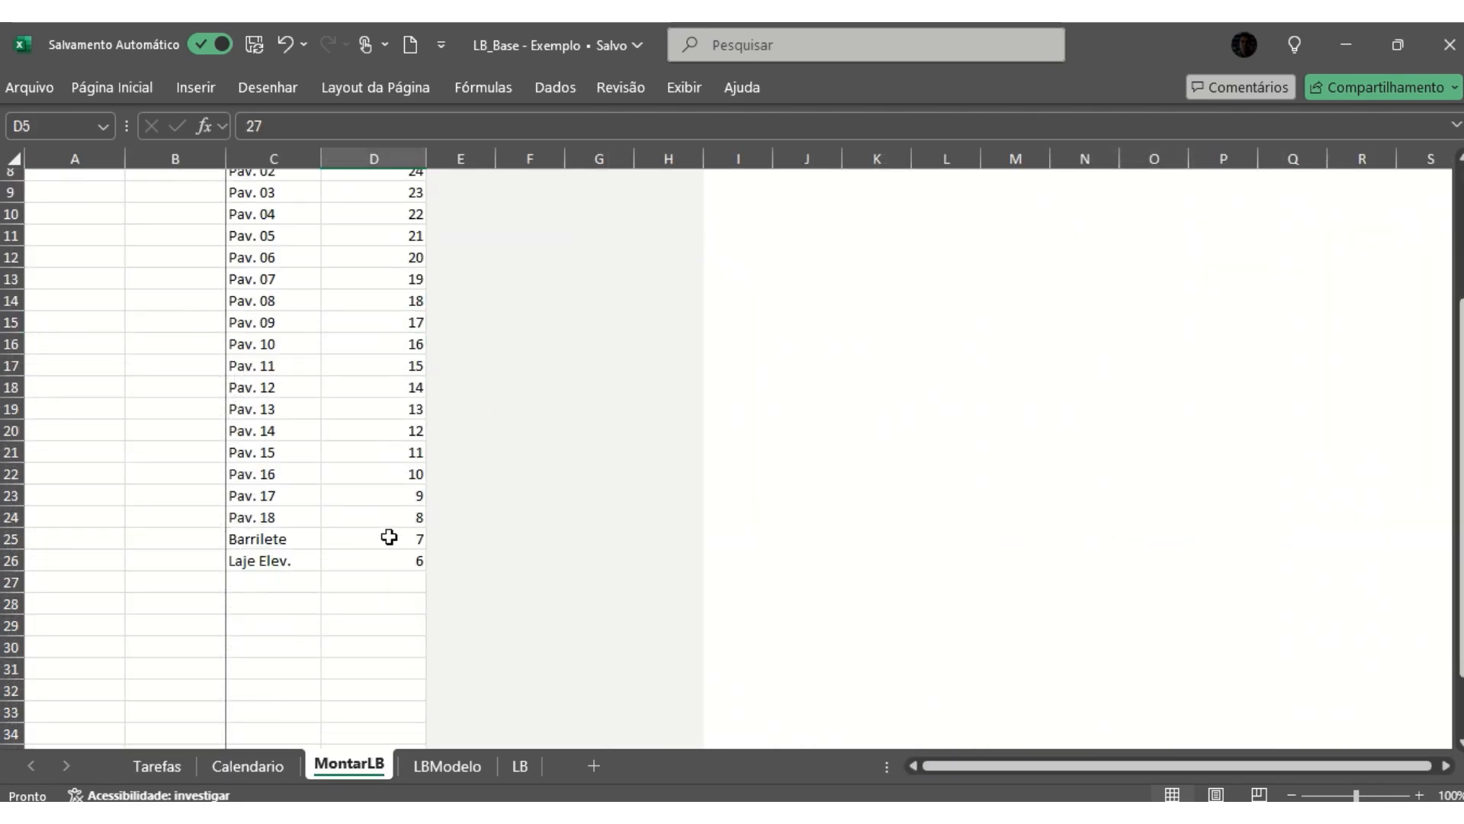
click(389, 562)
scroll(242, 668, up, 1)
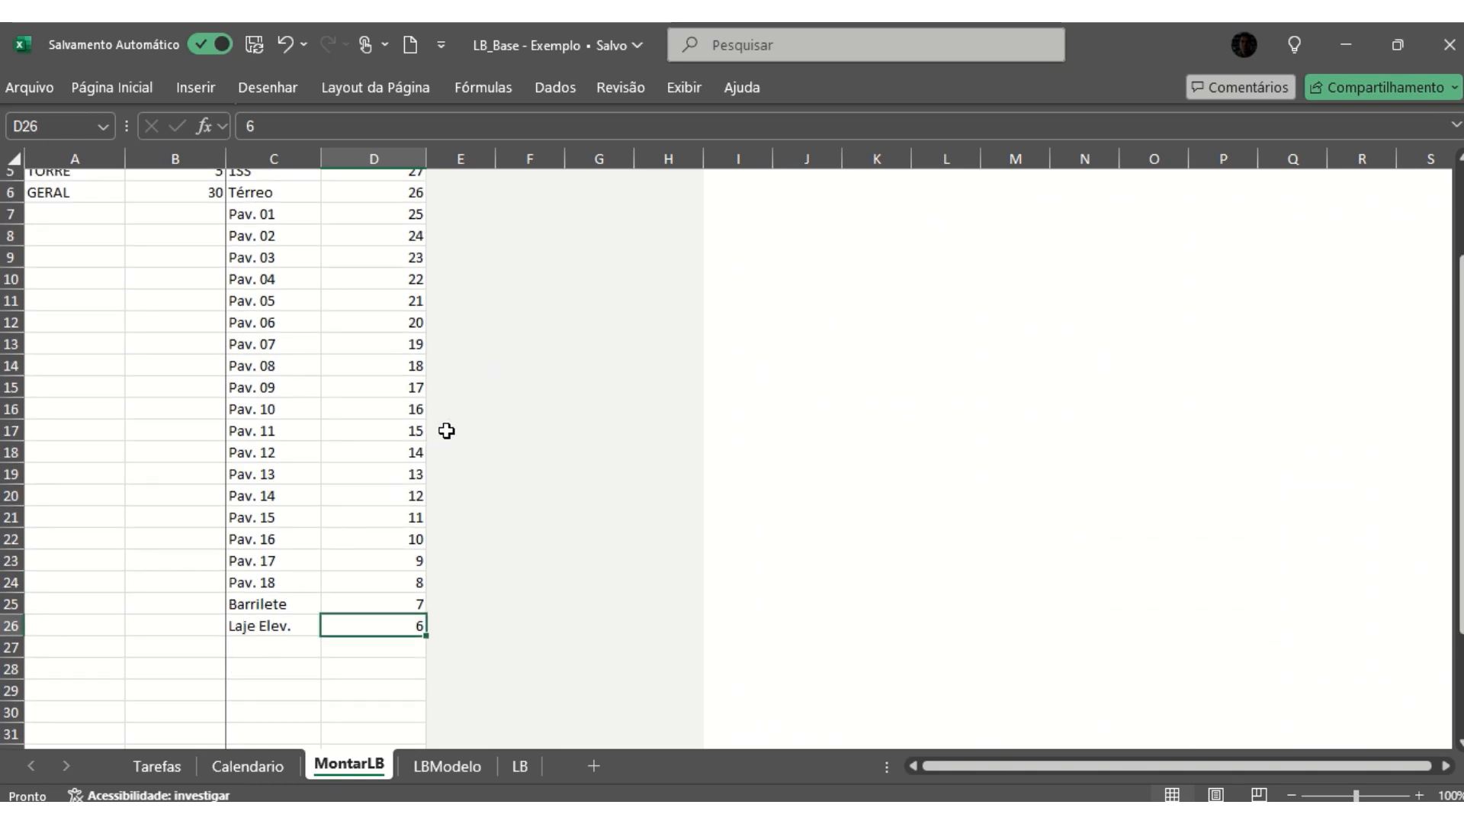
scroll(447, 431, up, 1)
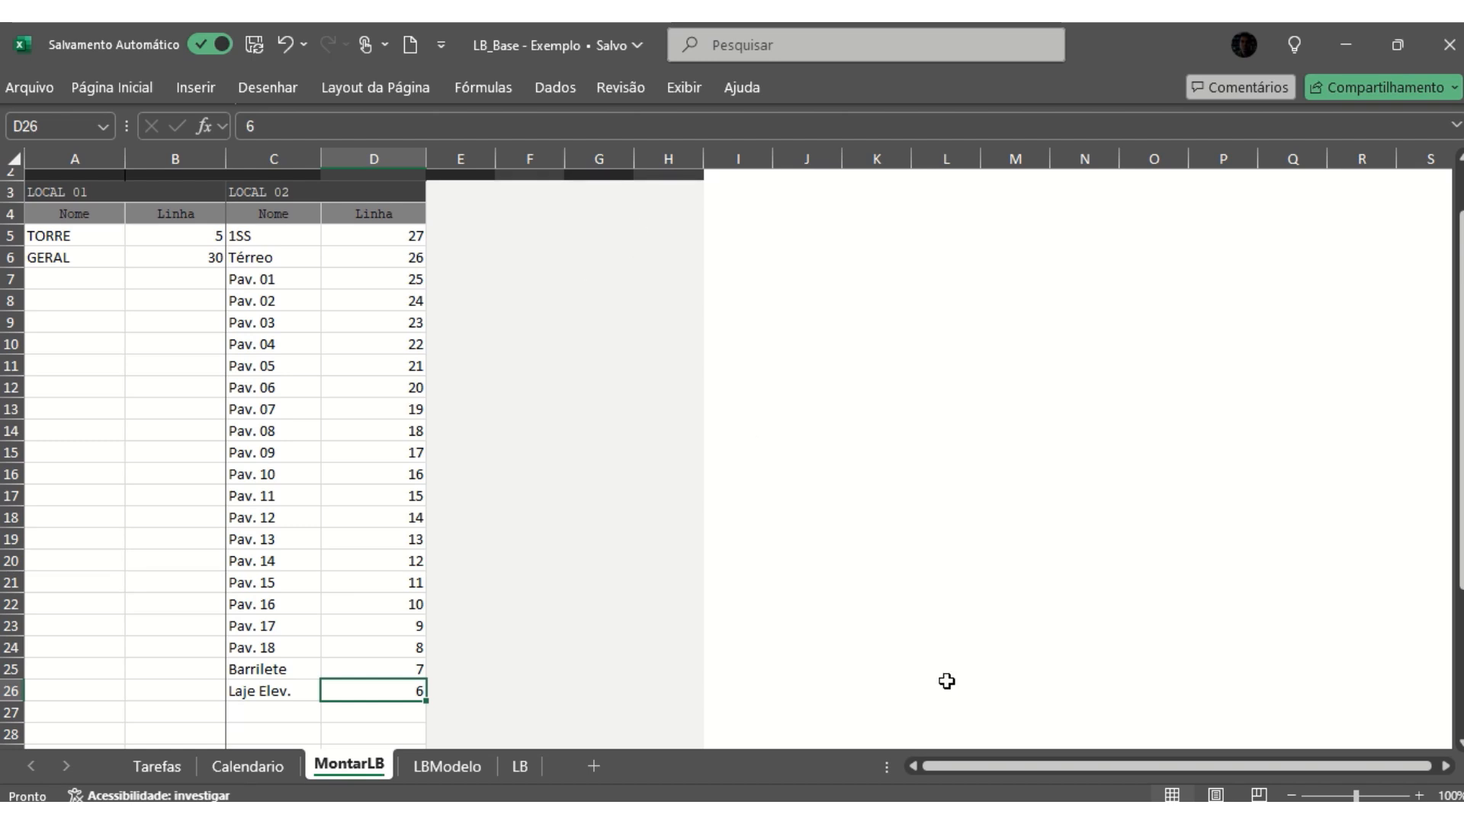
click(122, 323)
scroll(262, 369, up, 1)
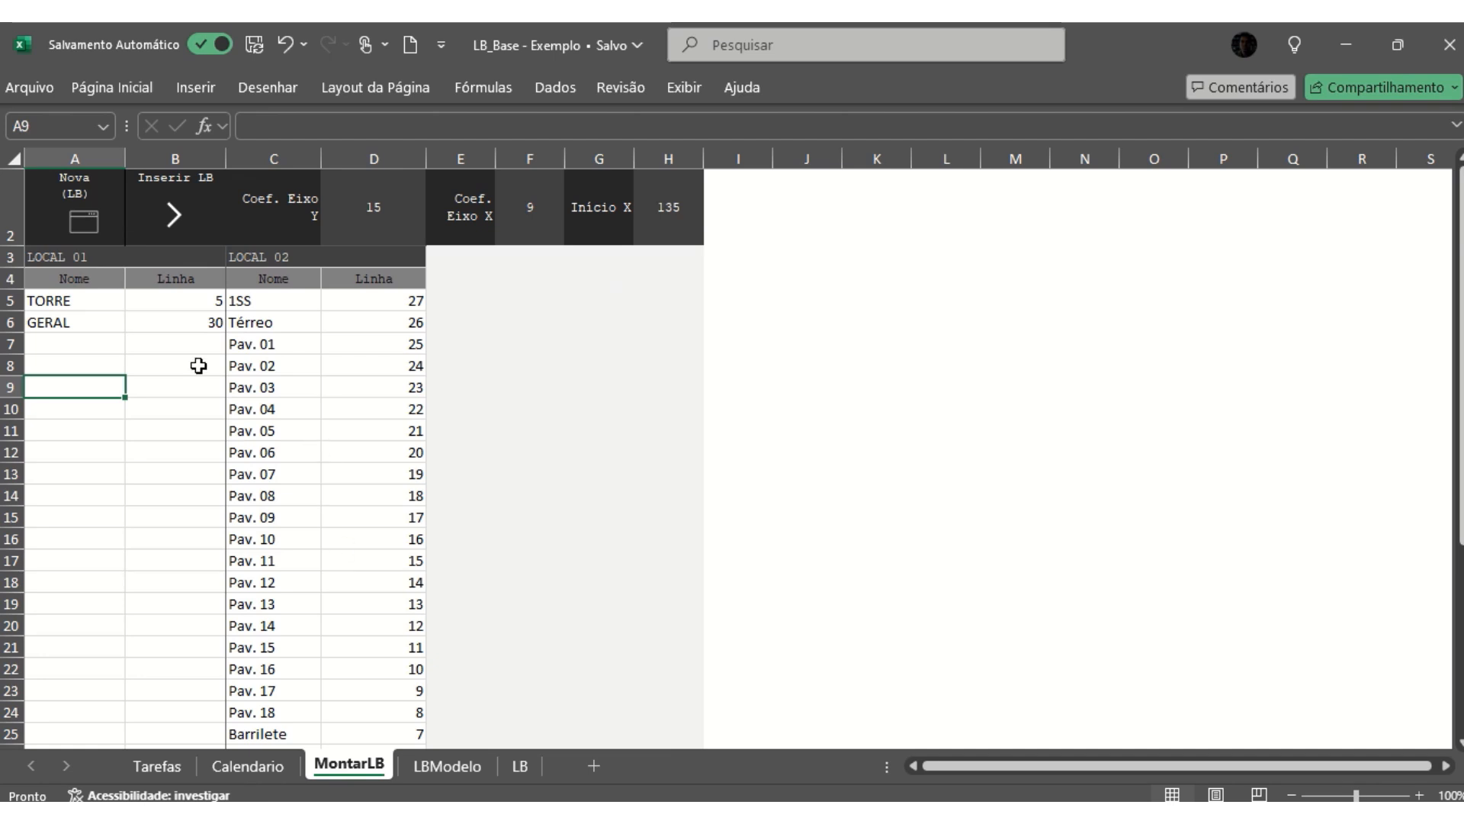
click(96, 302)
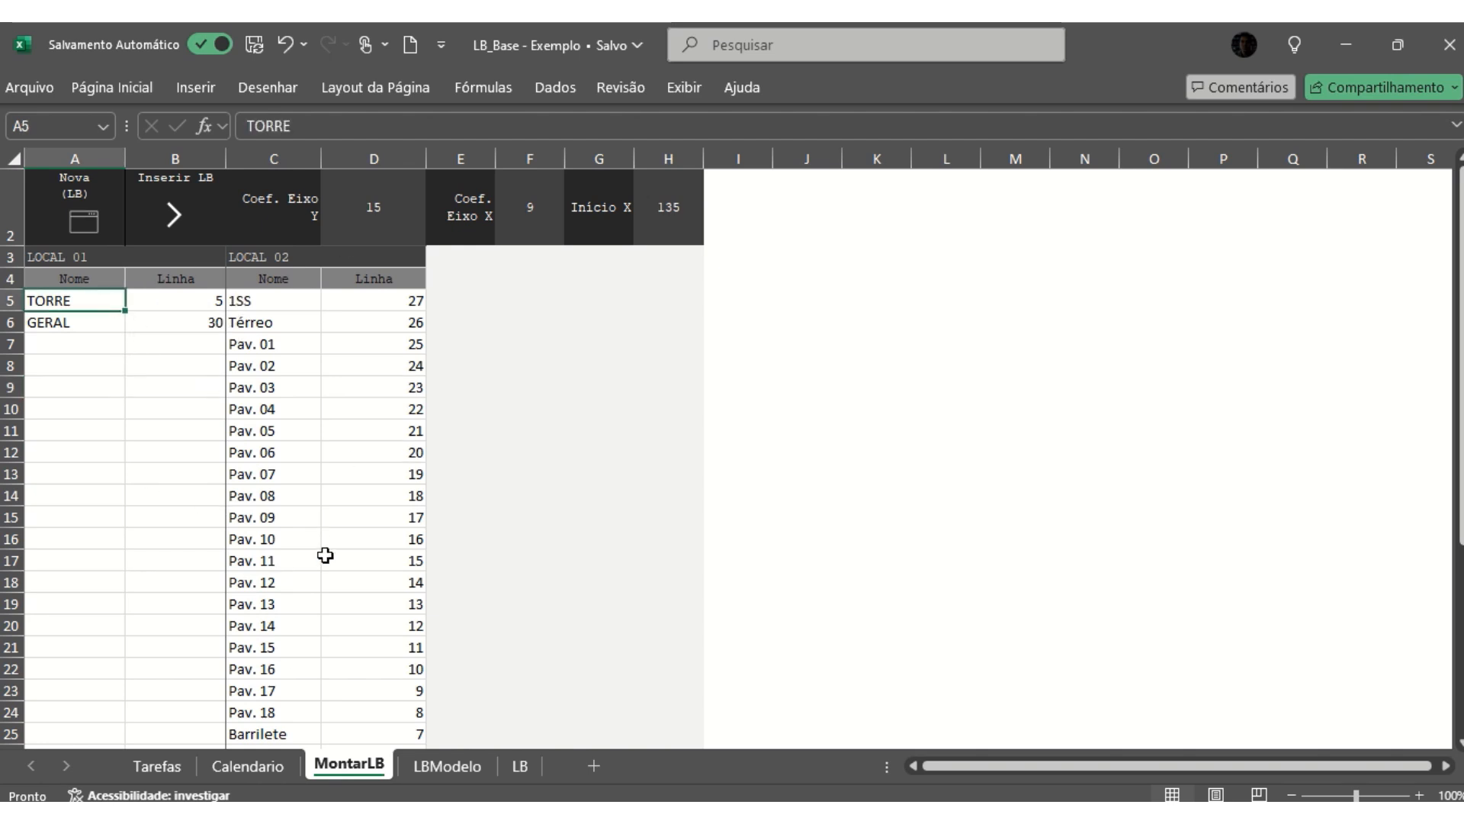
- On the LBModelo sheet, replace the project name placeholder under Projeto with "obra xptop"
click(456, 765)
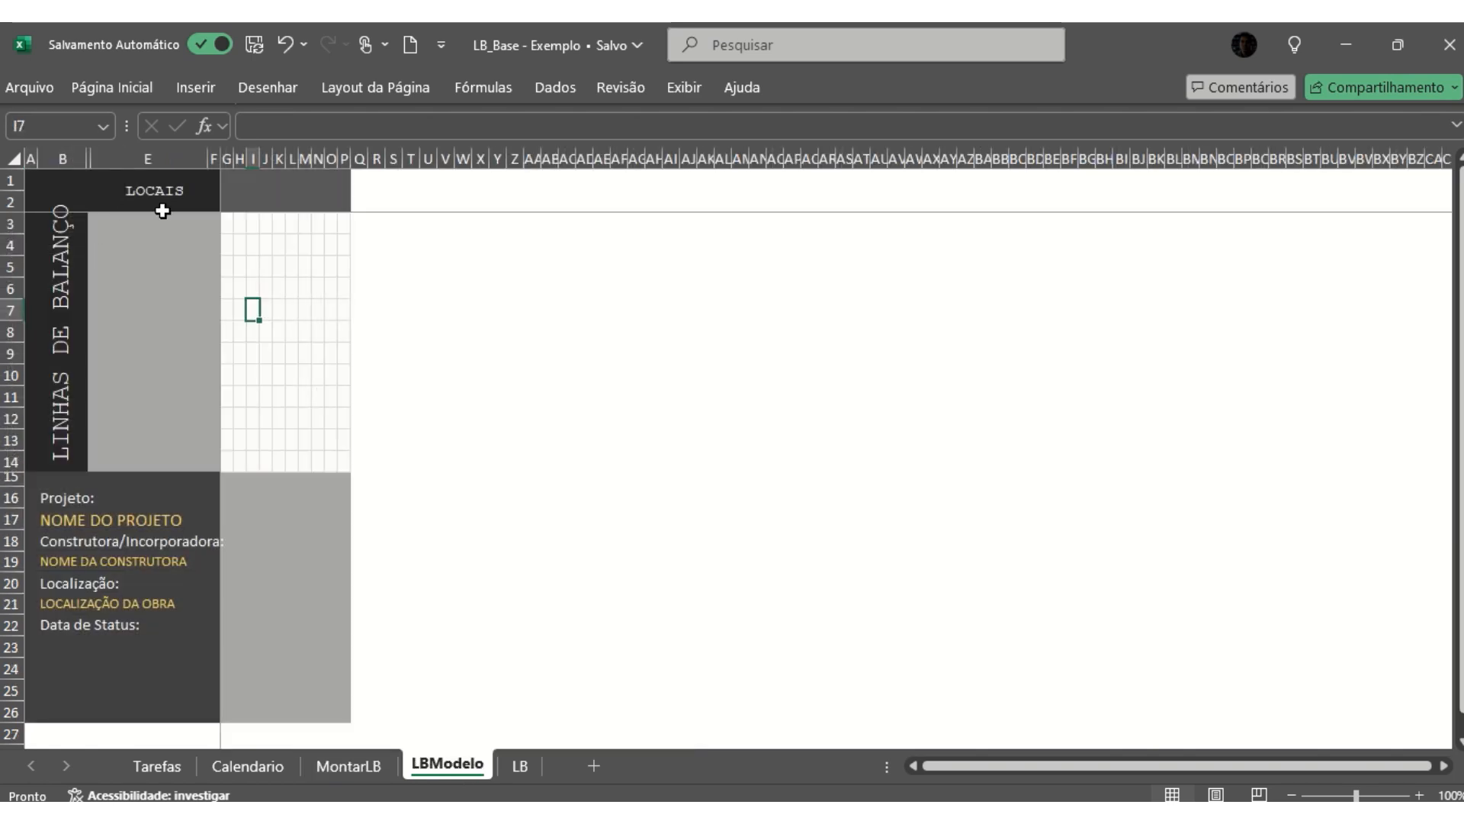
click(278, 244)
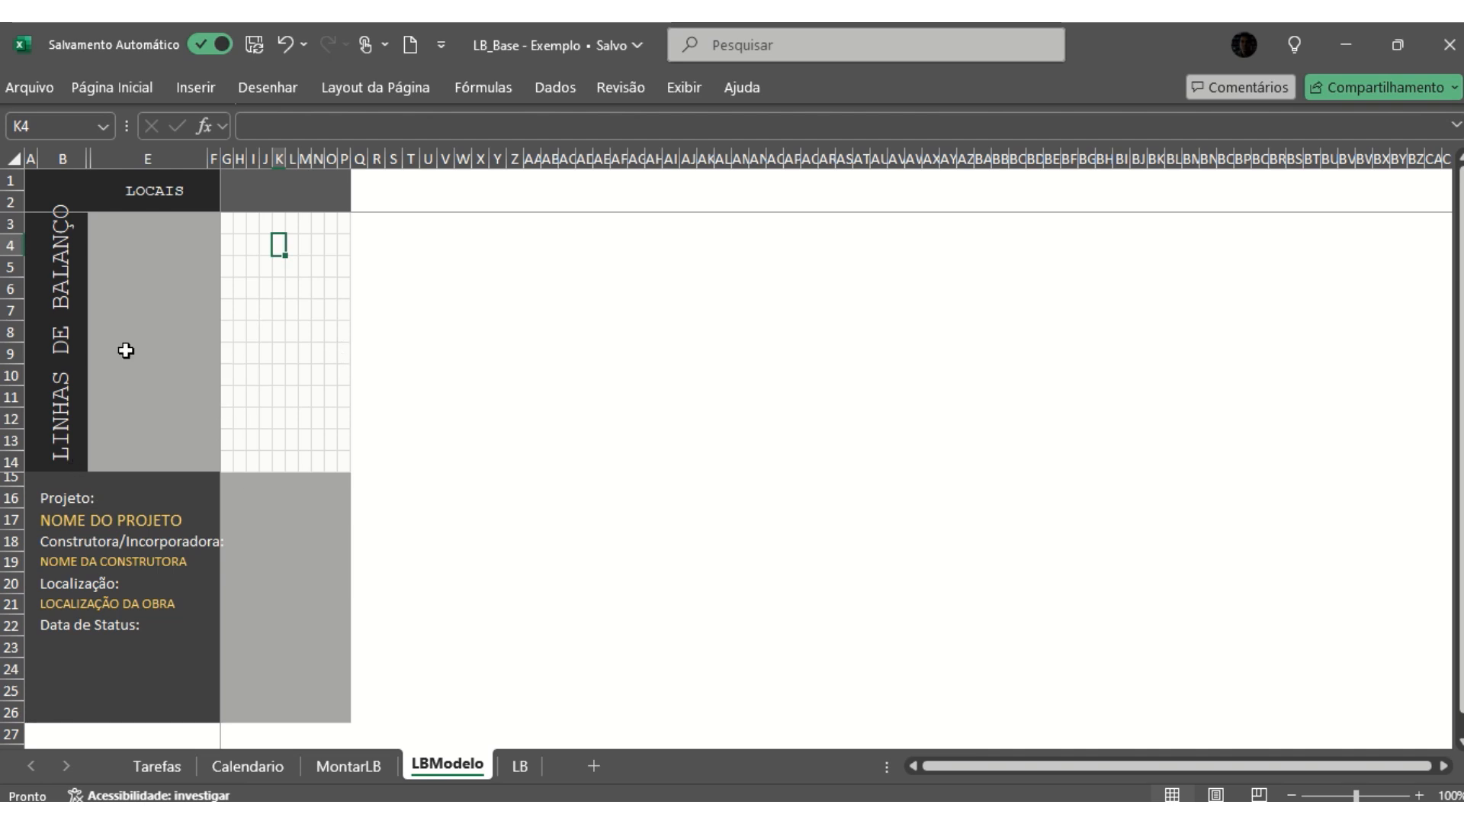
click(103, 521)
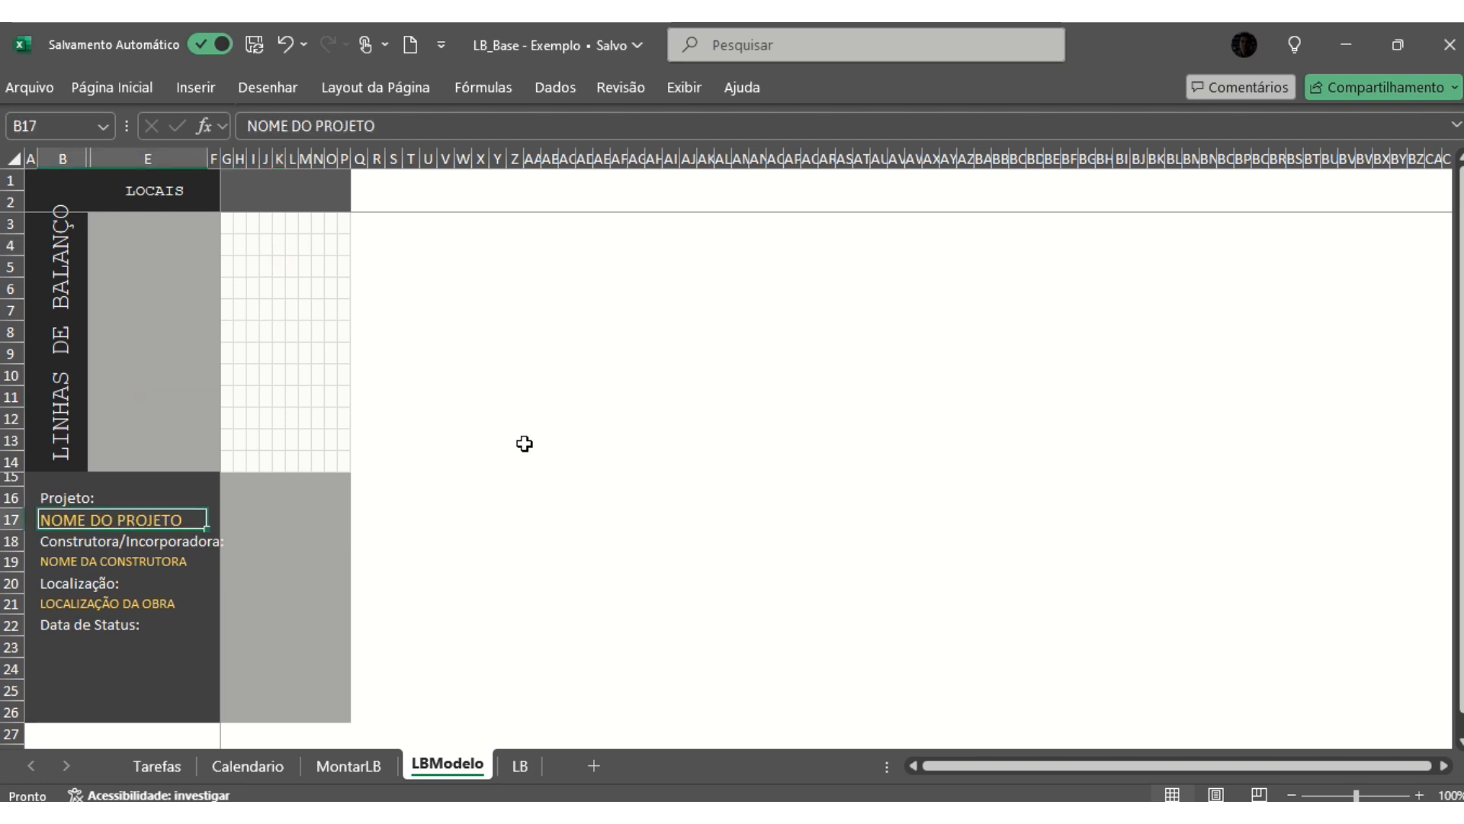
text(obra xptop)
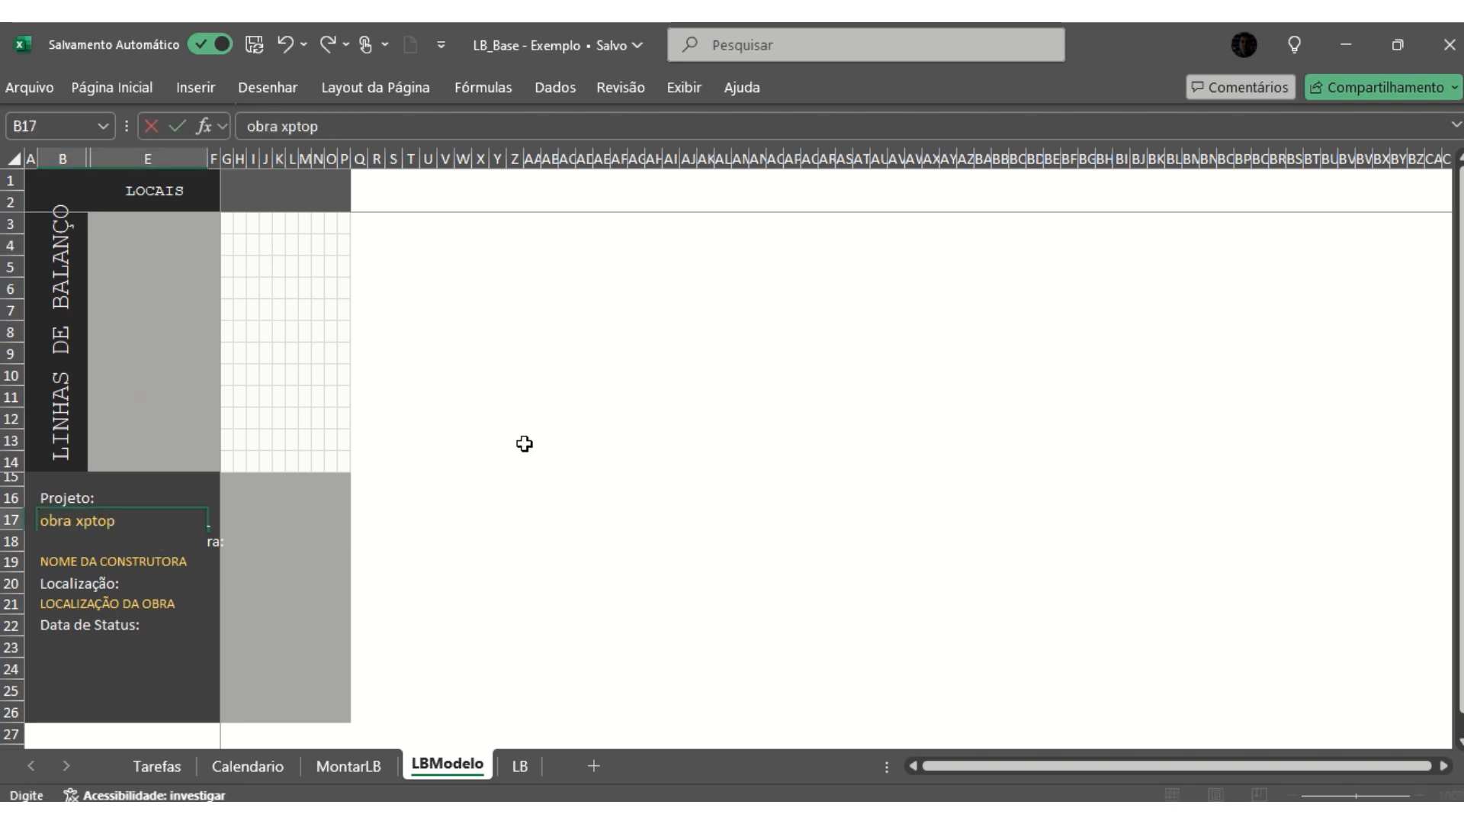
key(Return)
key(Return)
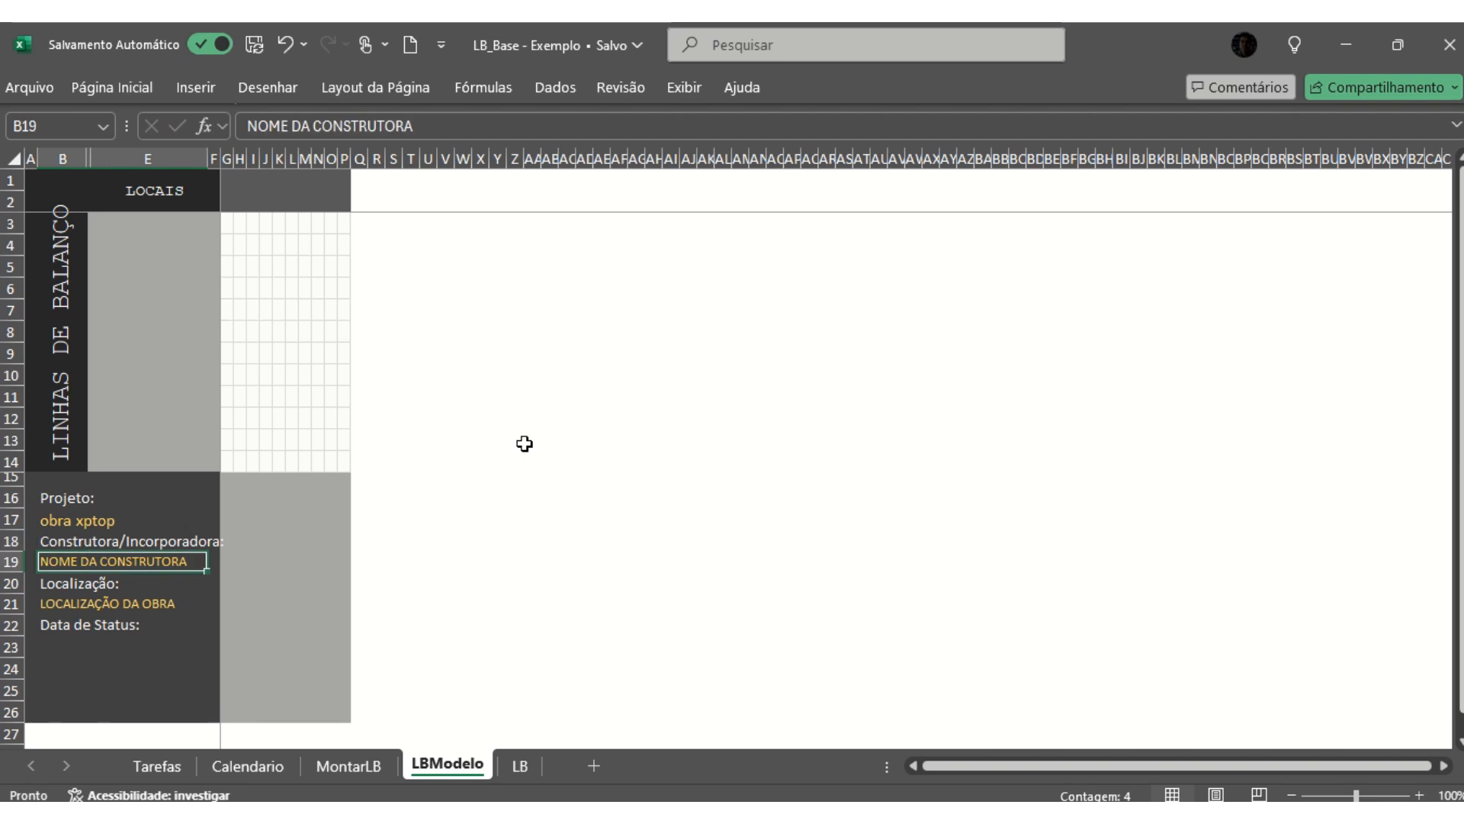
- Fill in the Construtora/Incorporadora as "Cost. Xpto" and the Localização as "asdfasfa" in LBModelo
text(Cos)
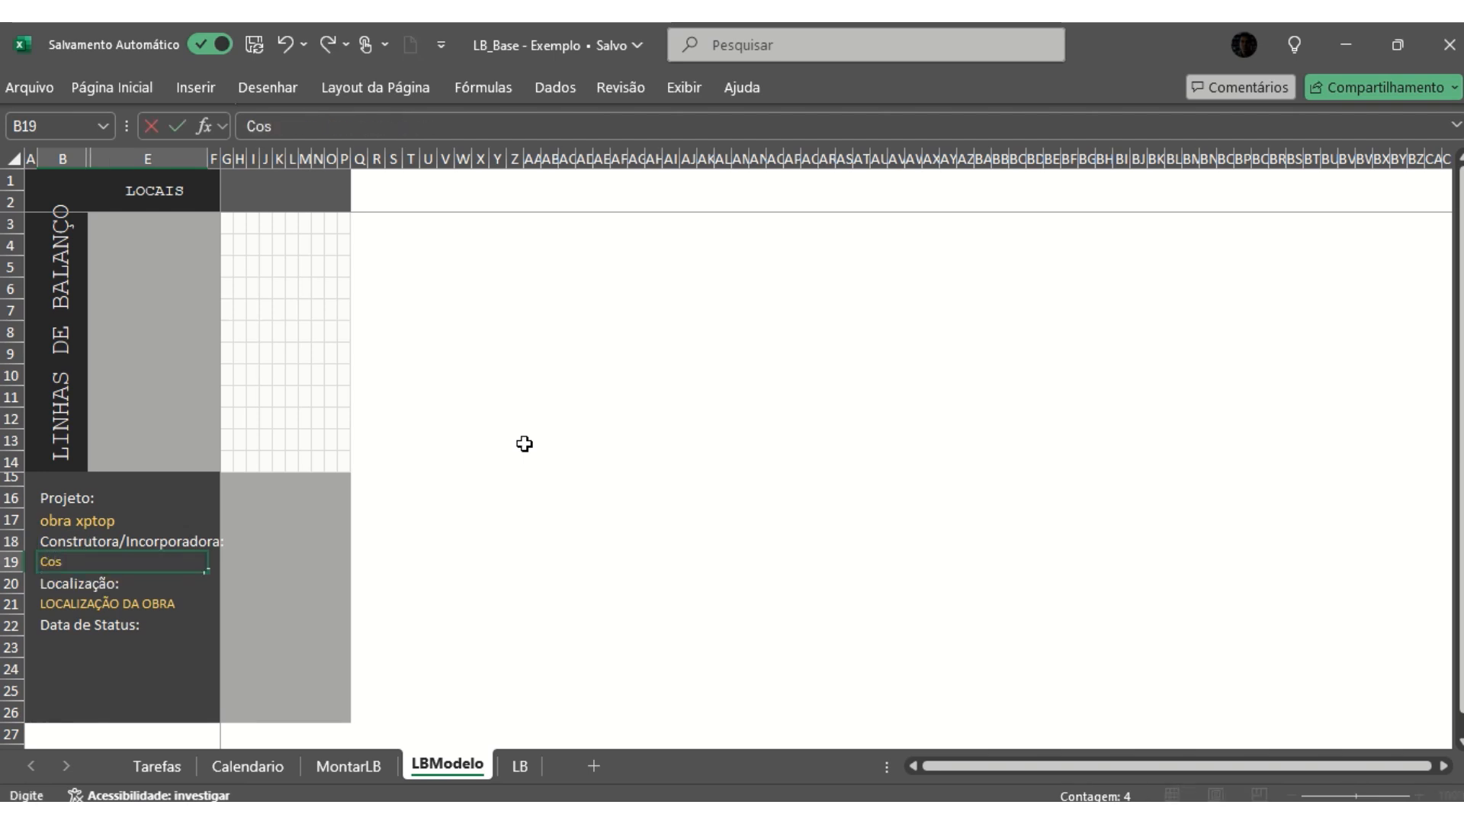
text(t. Xpto)
key(Return)
key(Return)
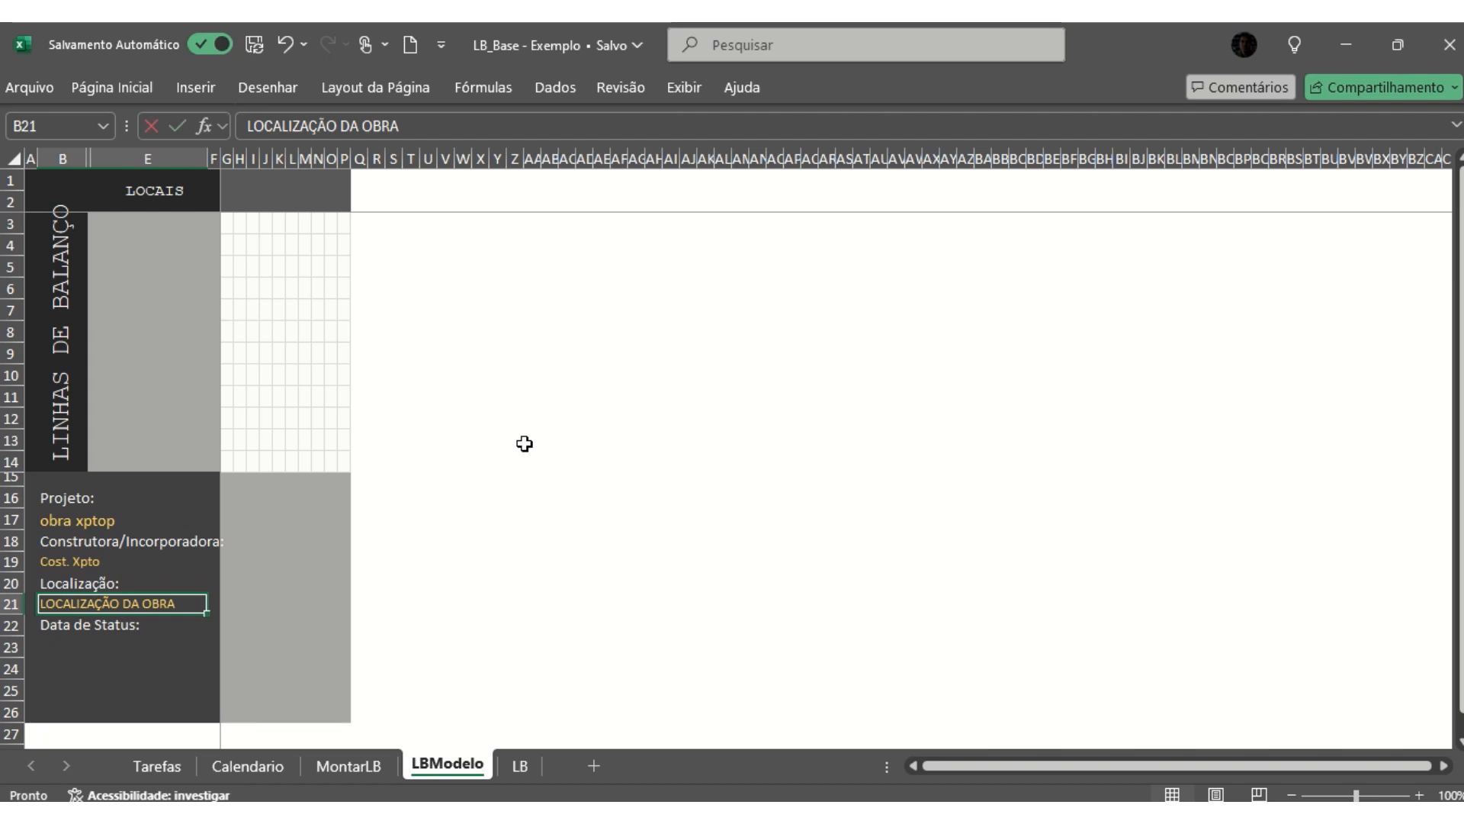
text(asdfasfa)
click(342, 356)
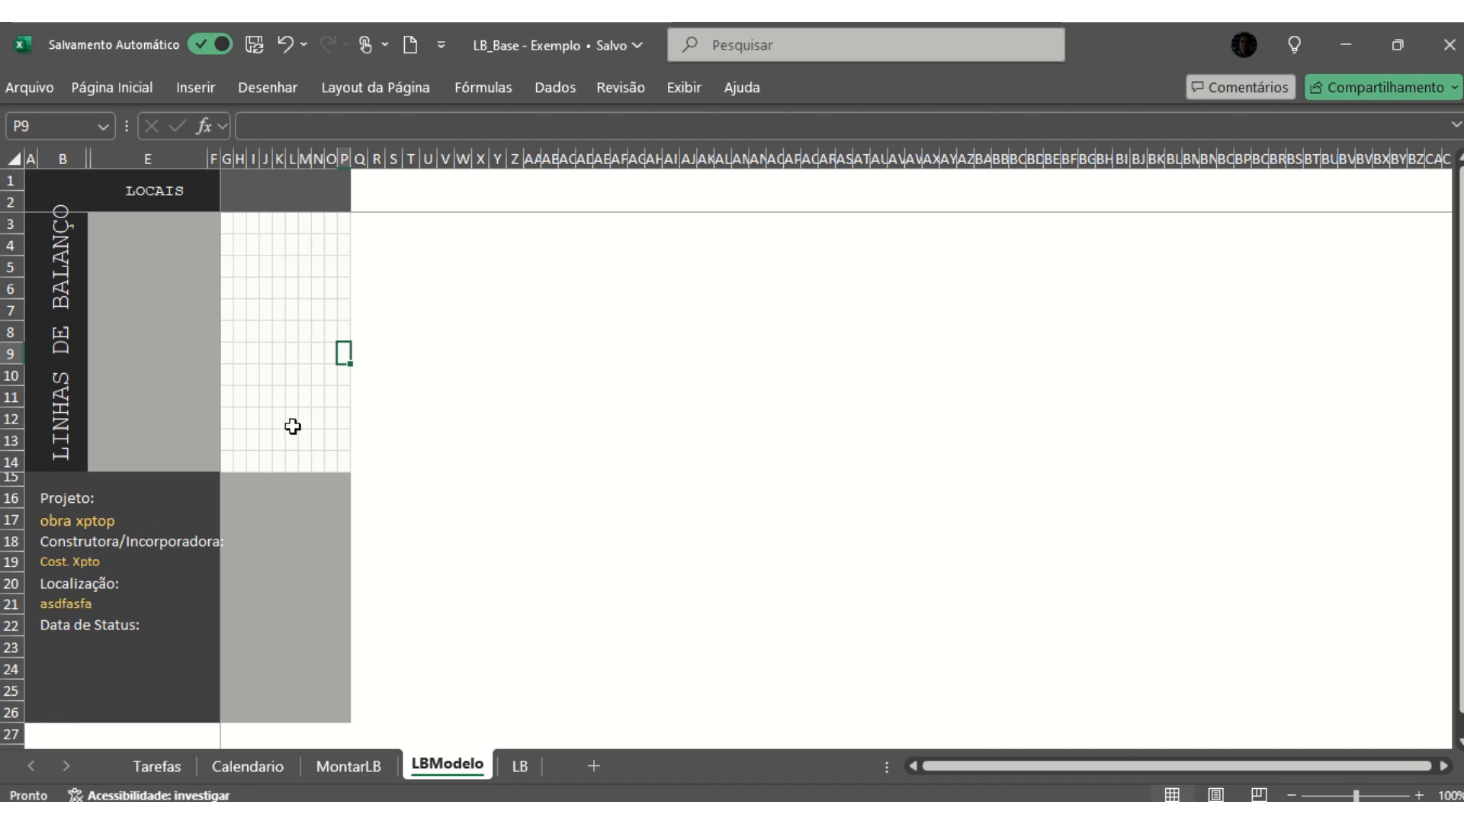
click(292, 353)
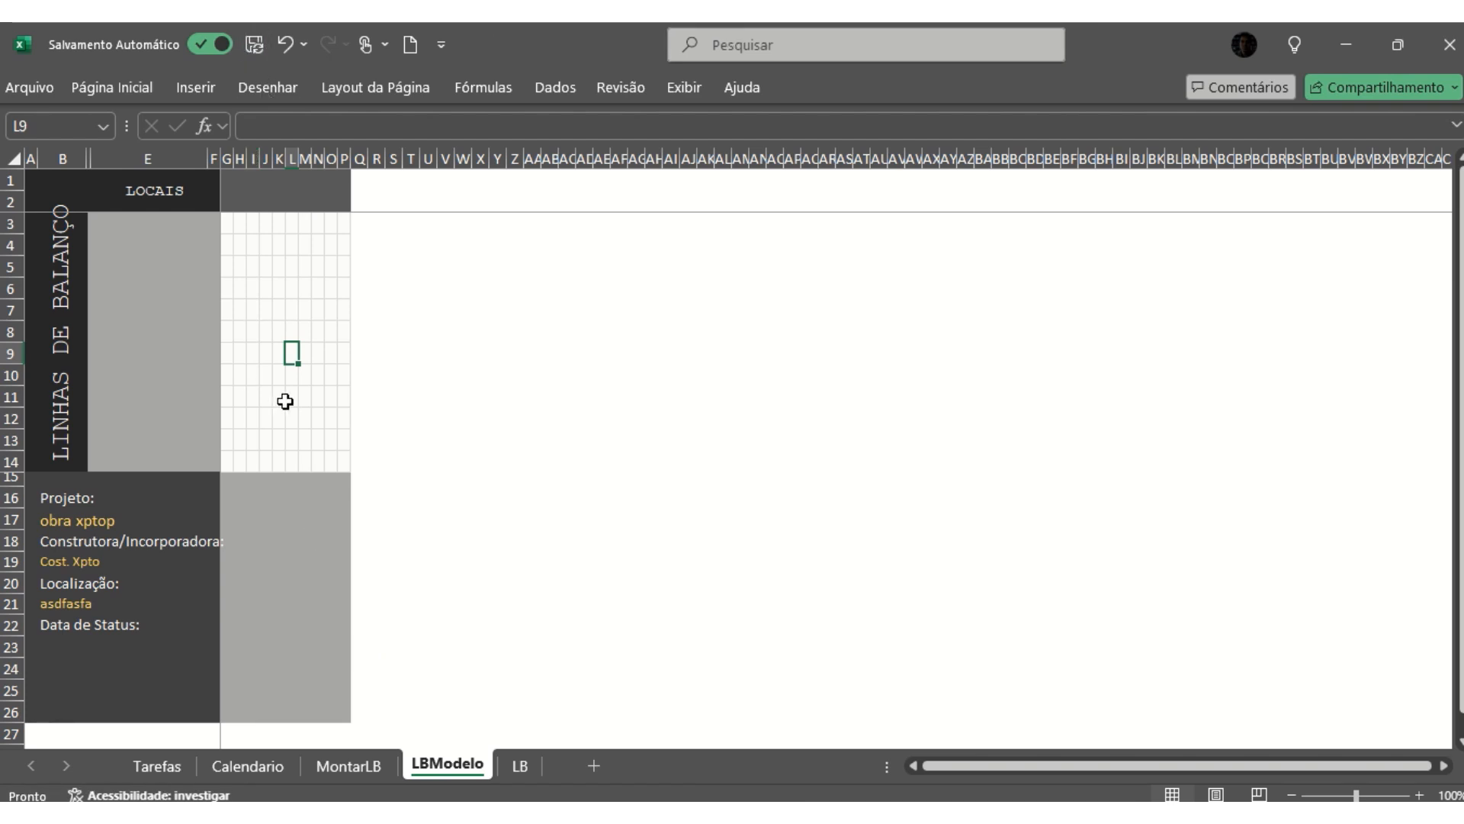
- Generate a new line of balance base from MontarLB, accepting that the chart base is rebuilt
click(354, 764)
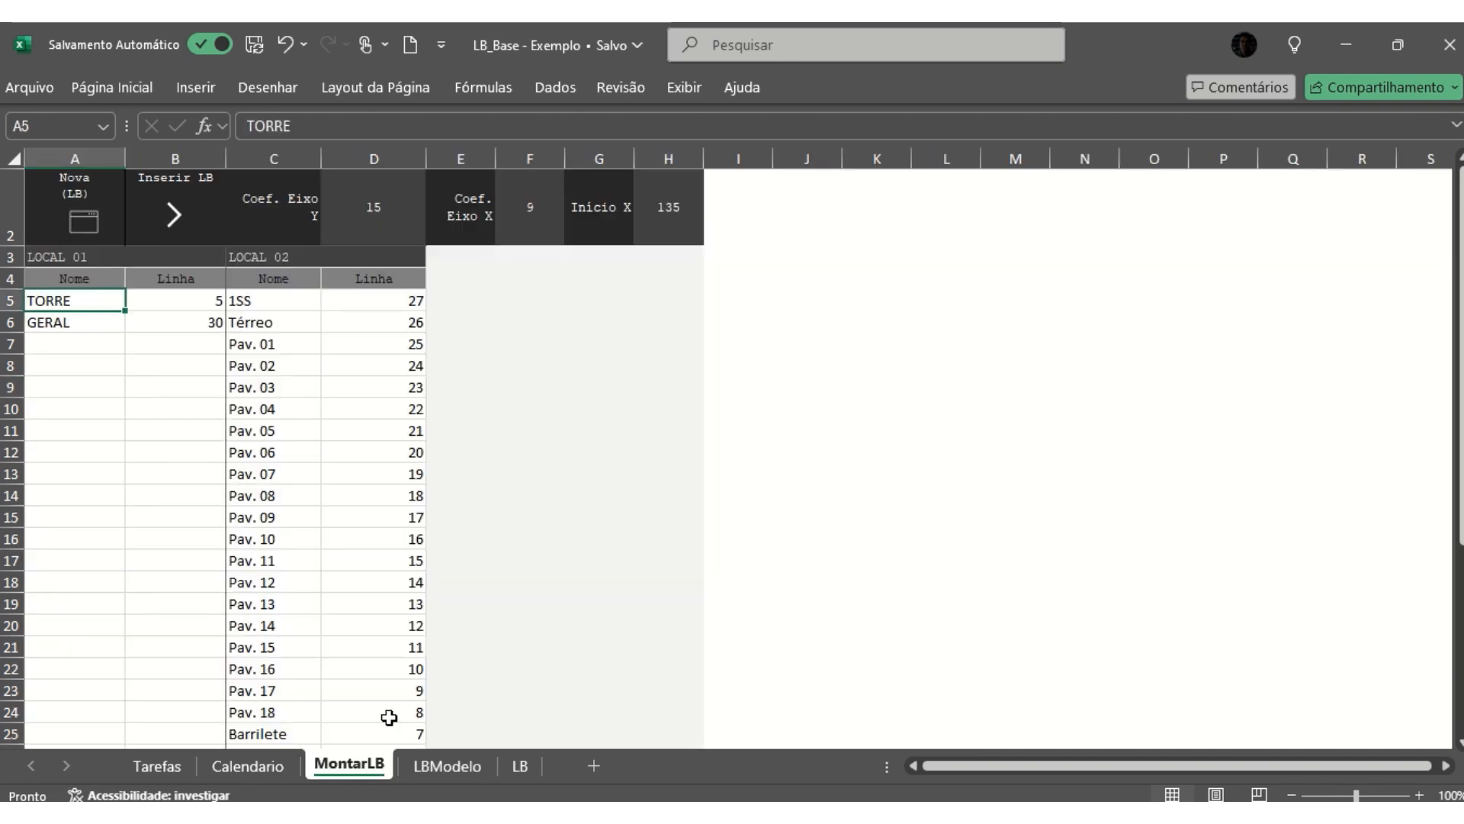
click(114, 344)
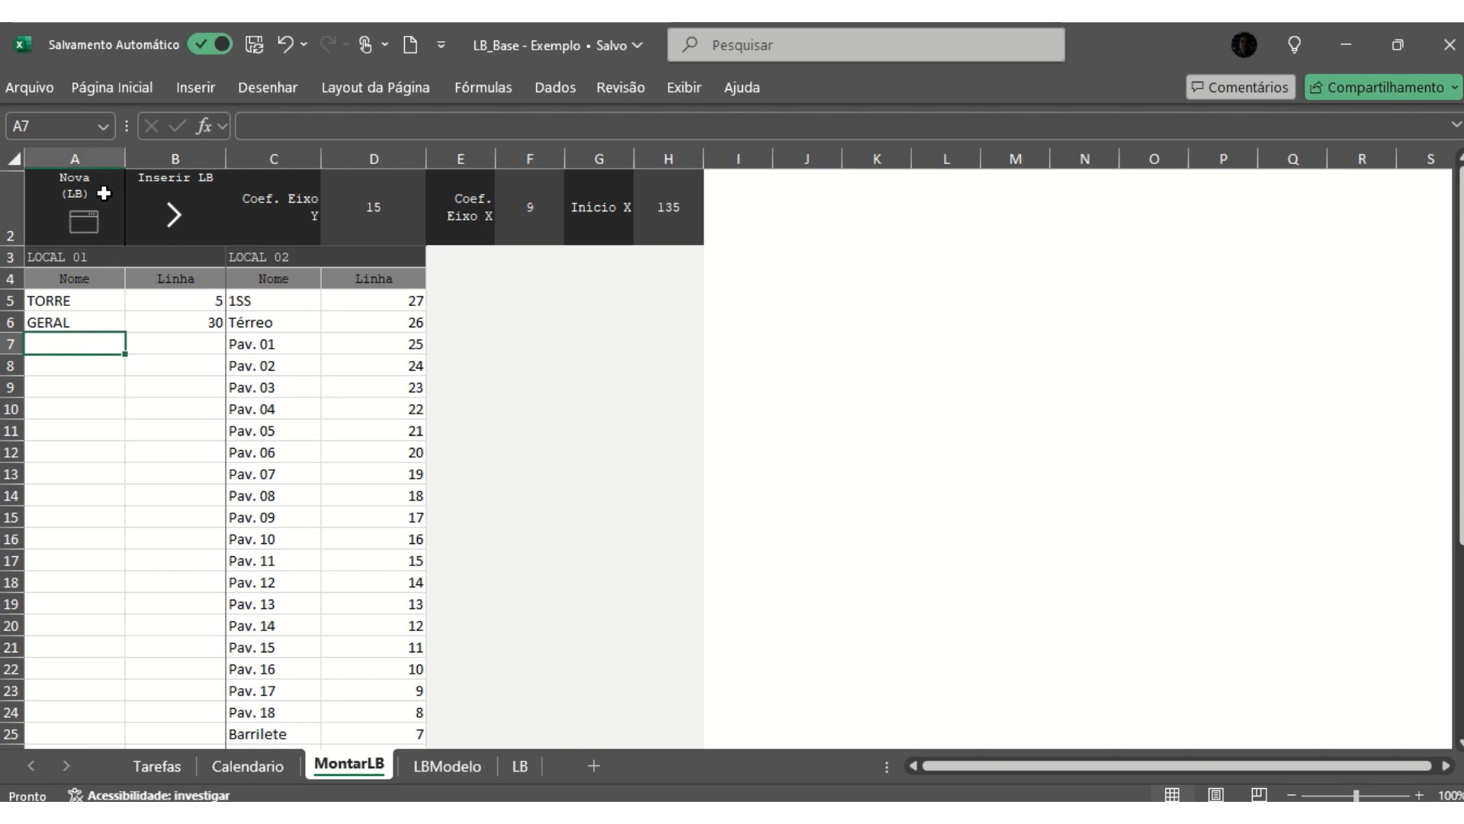
click(86, 223)
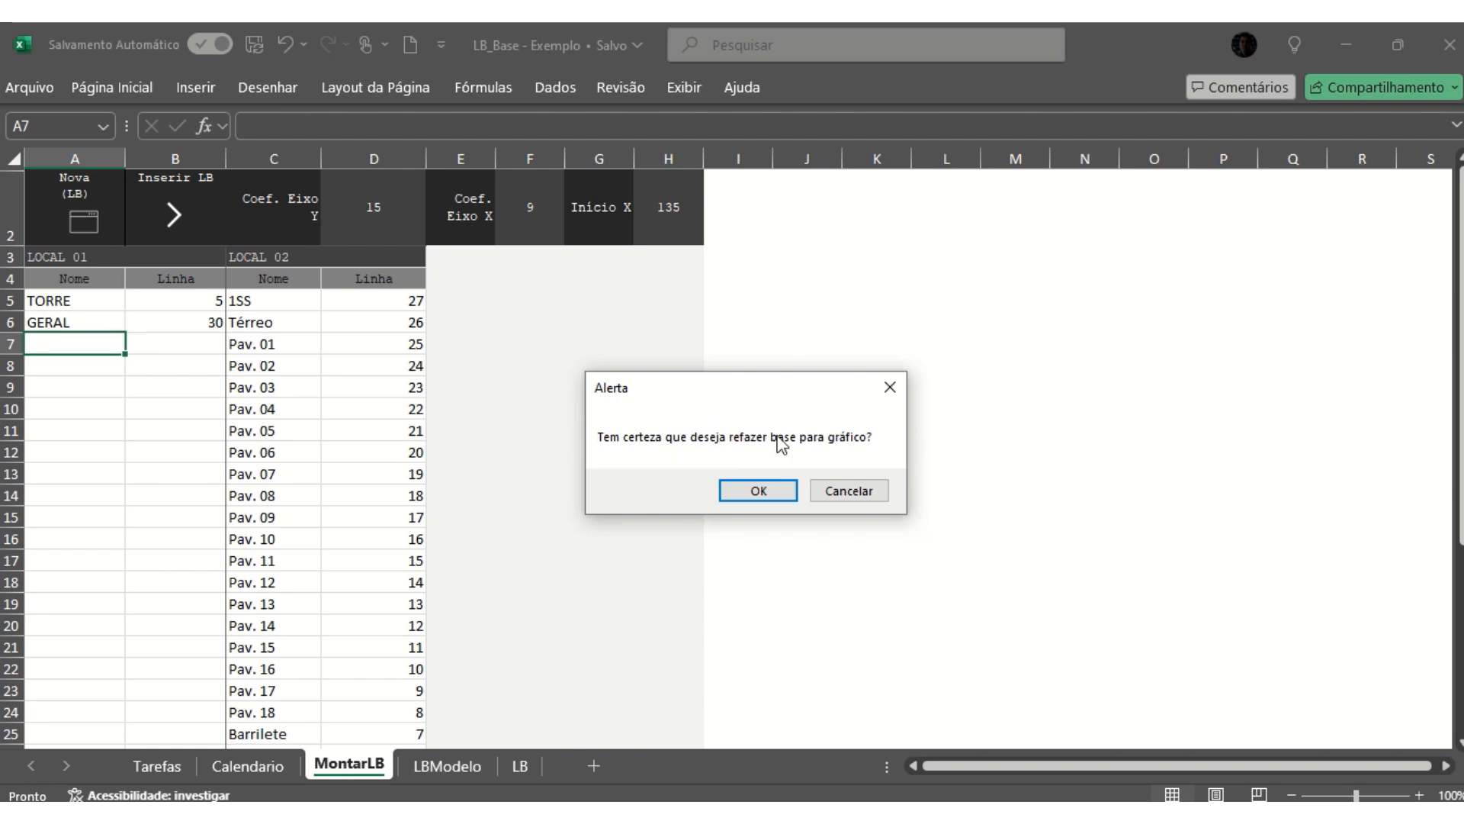
click(774, 494)
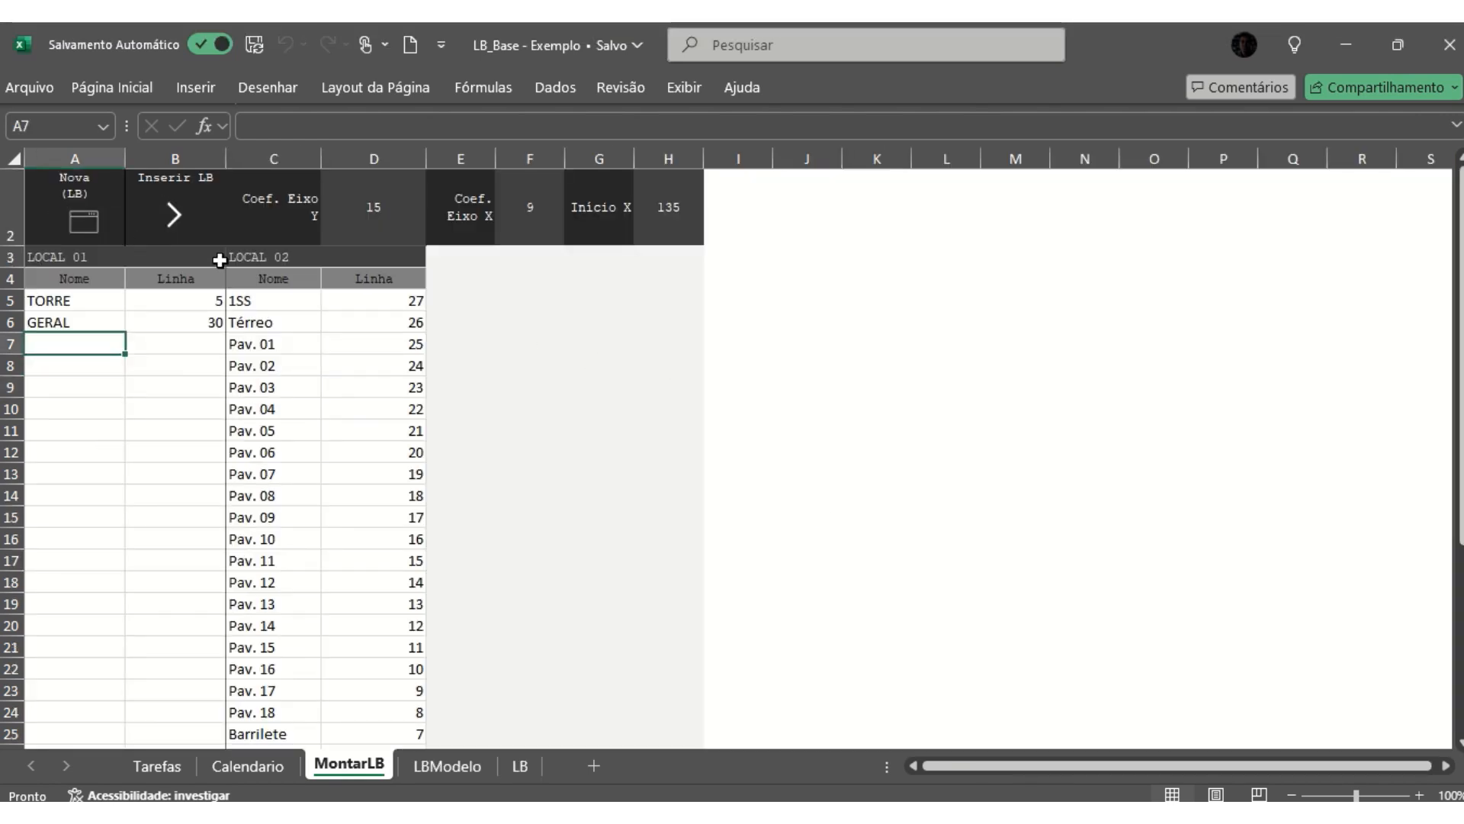
click(113, 385)
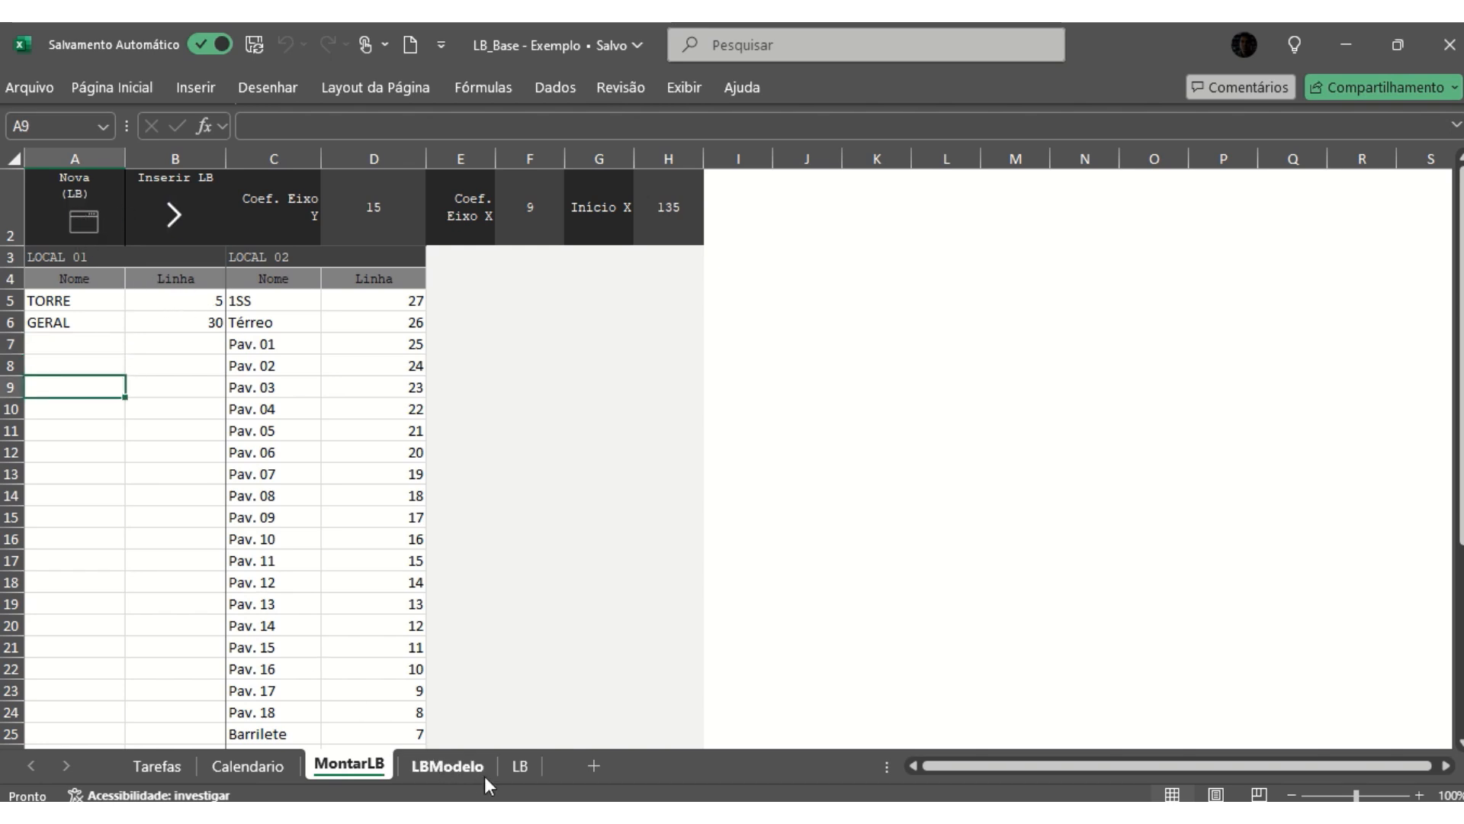
- Examine the generated LB sheet, checking which rows hold TORRE, Laje Elev., 1SS and GERAL against their line numbers
click(520, 765)
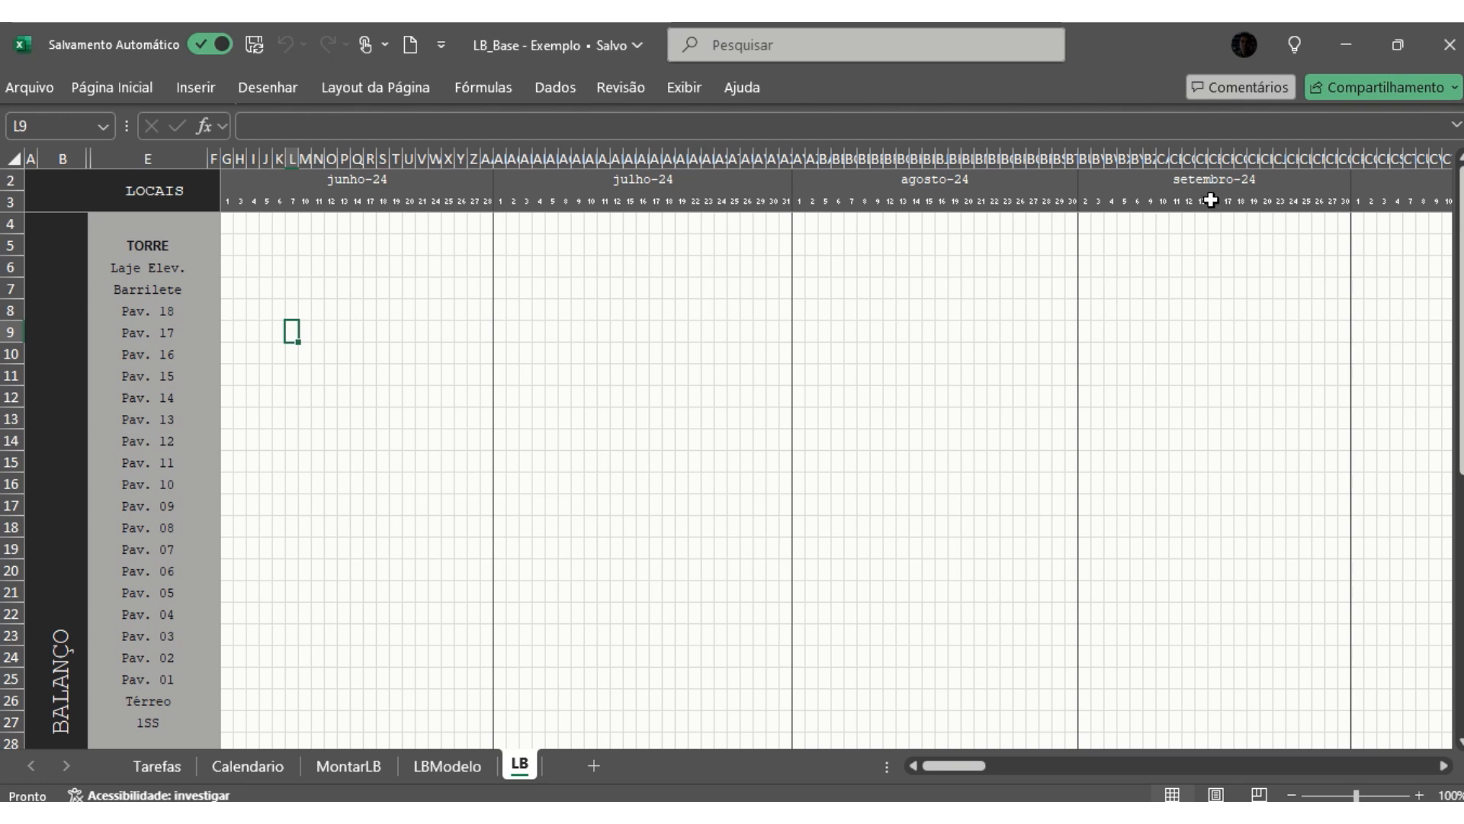
click(142, 245)
click(10, 245)
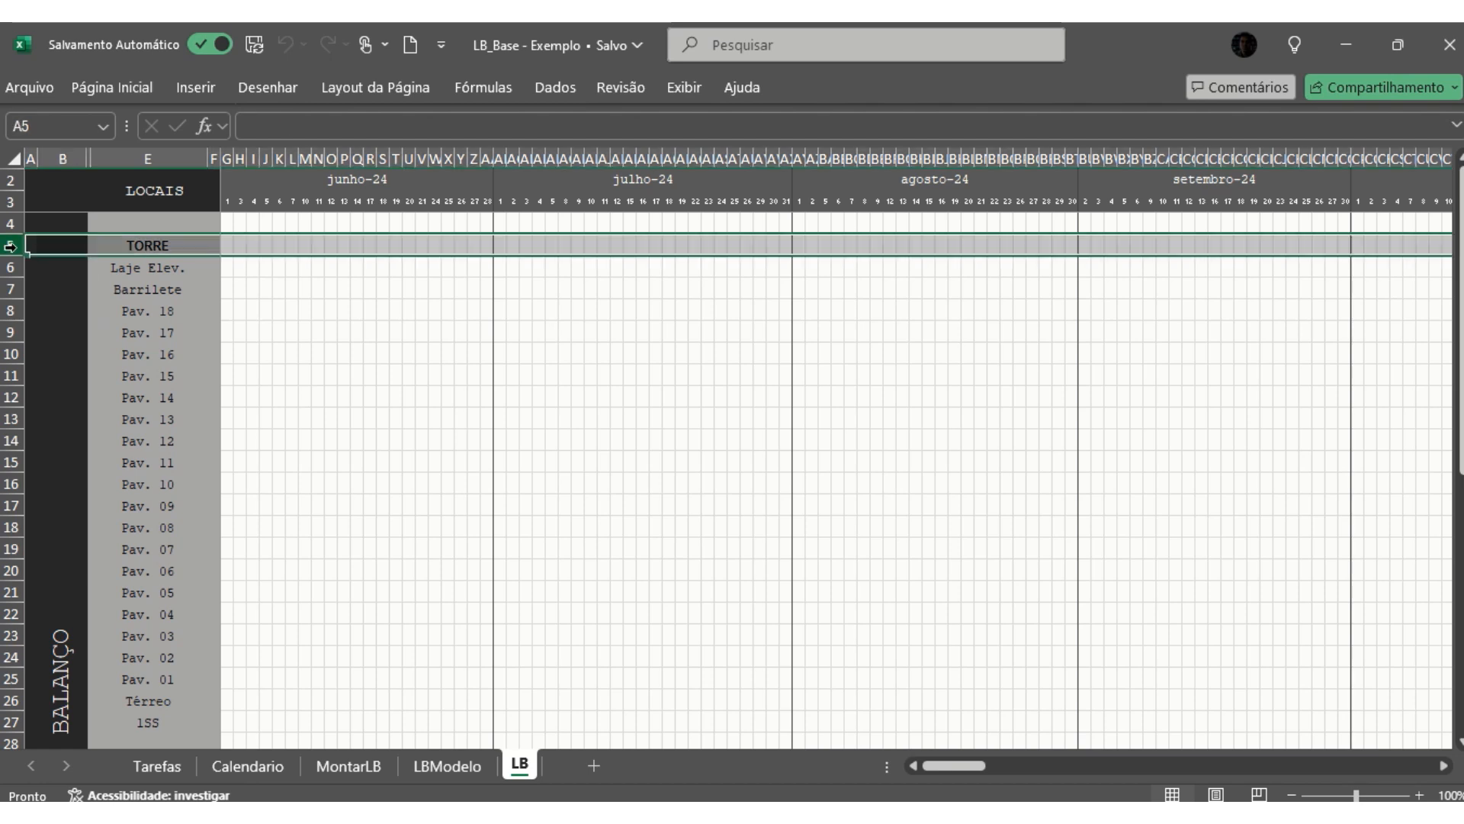
click(125, 268)
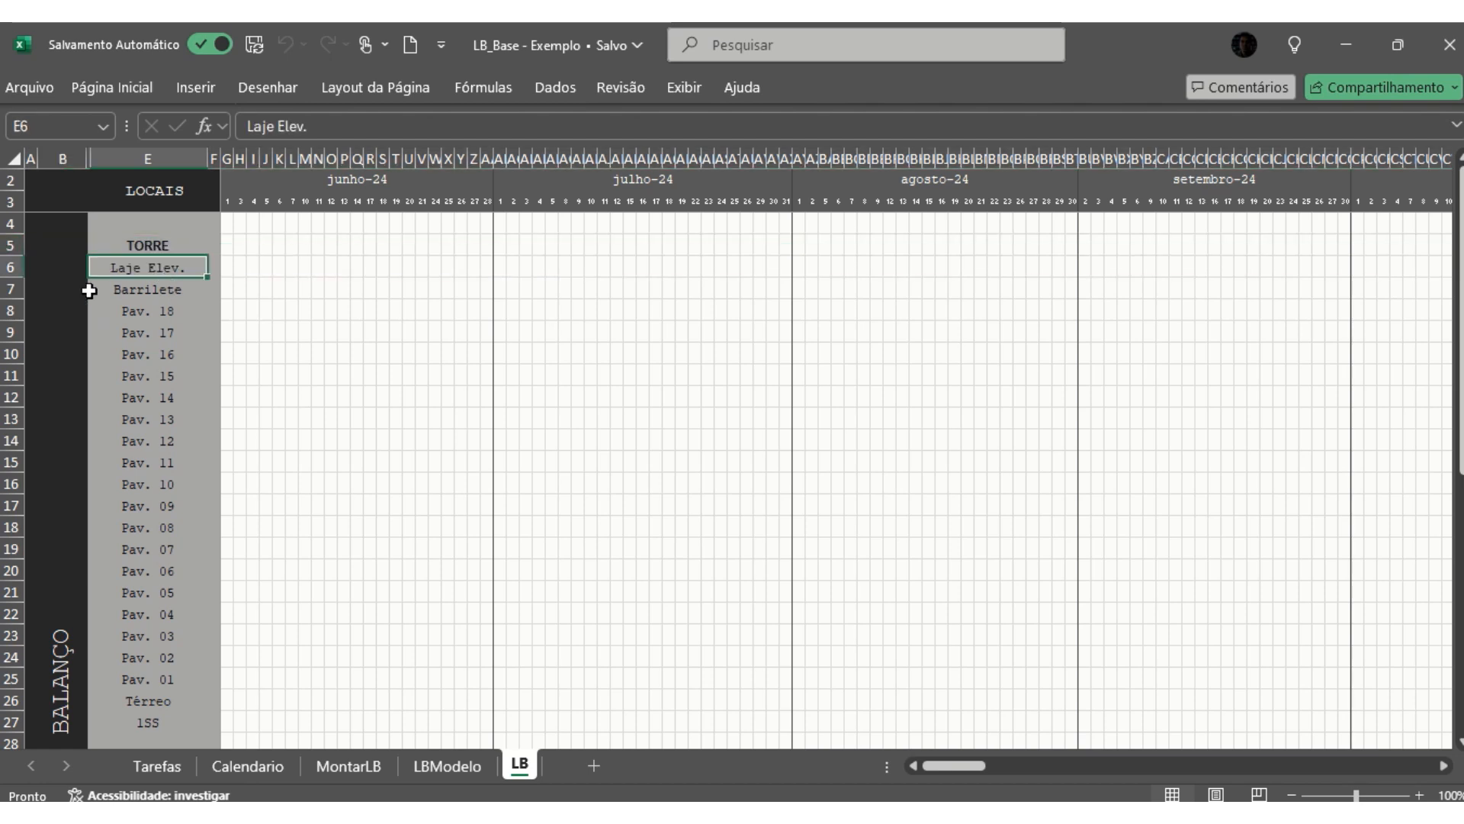
click(7, 267)
scroll(152, 381, down, 2)
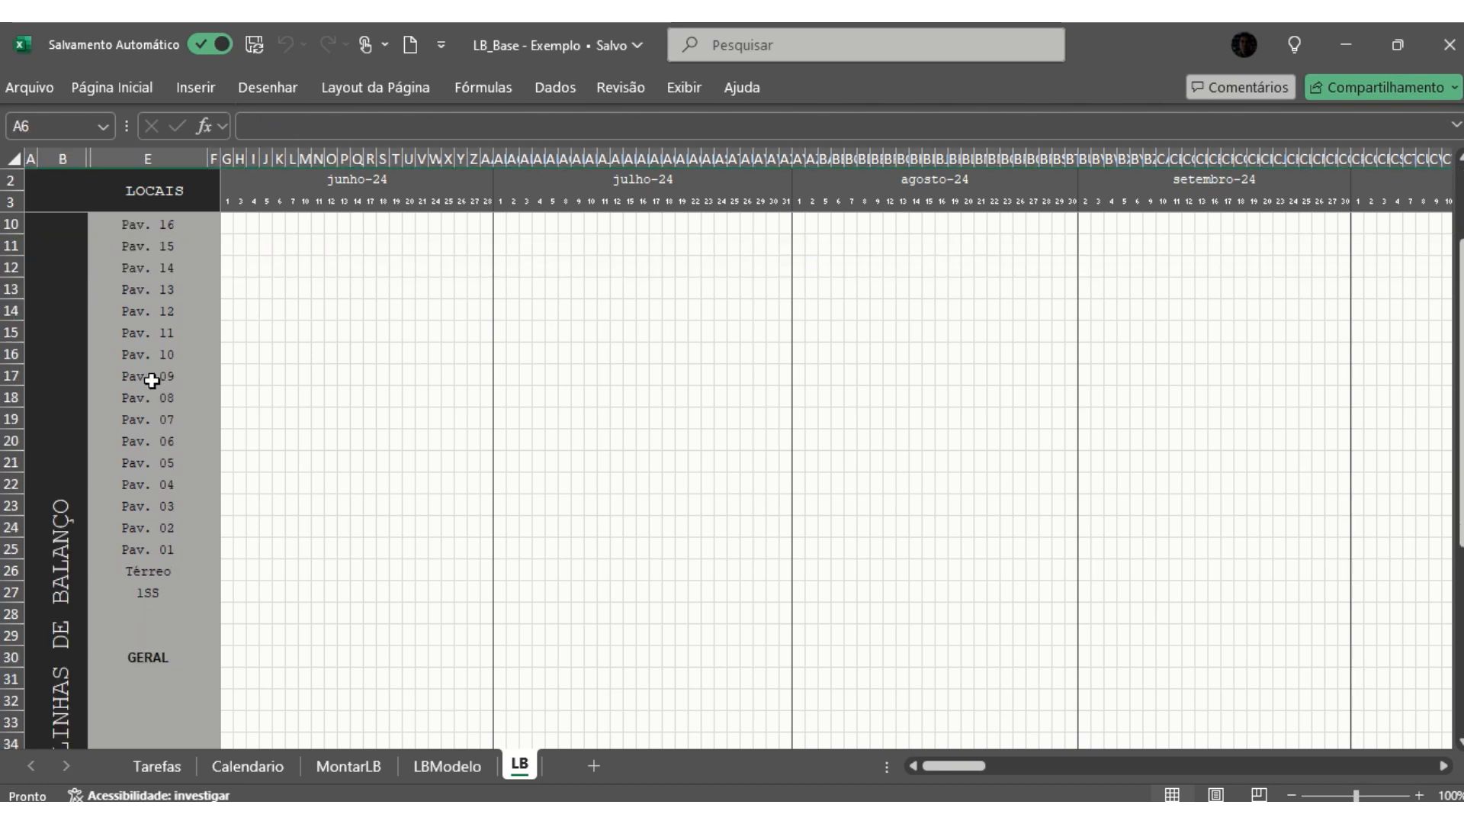
scroll(151, 380, down, 2)
click(162, 458)
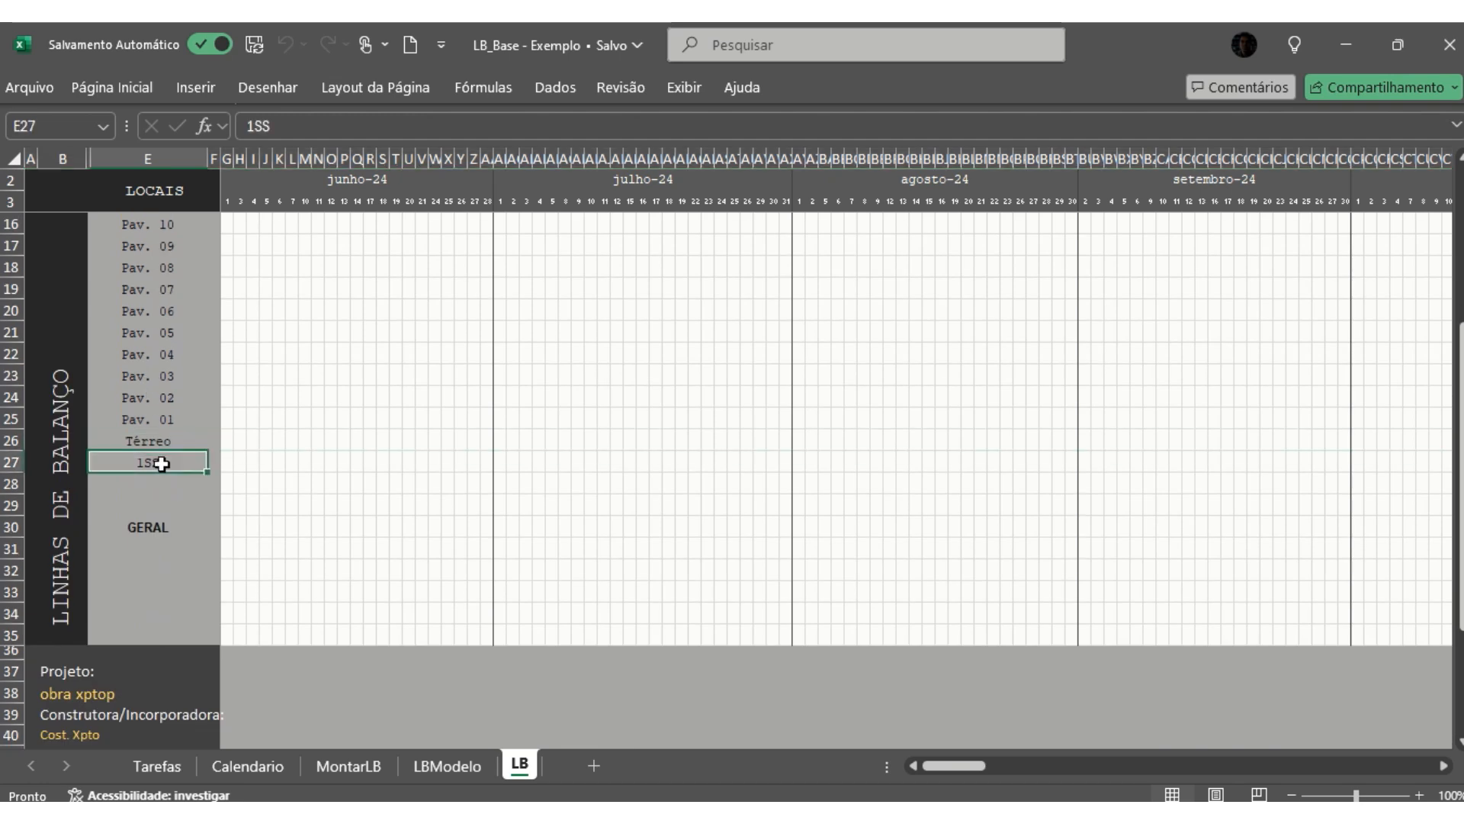
click(4, 461)
click(6, 526)
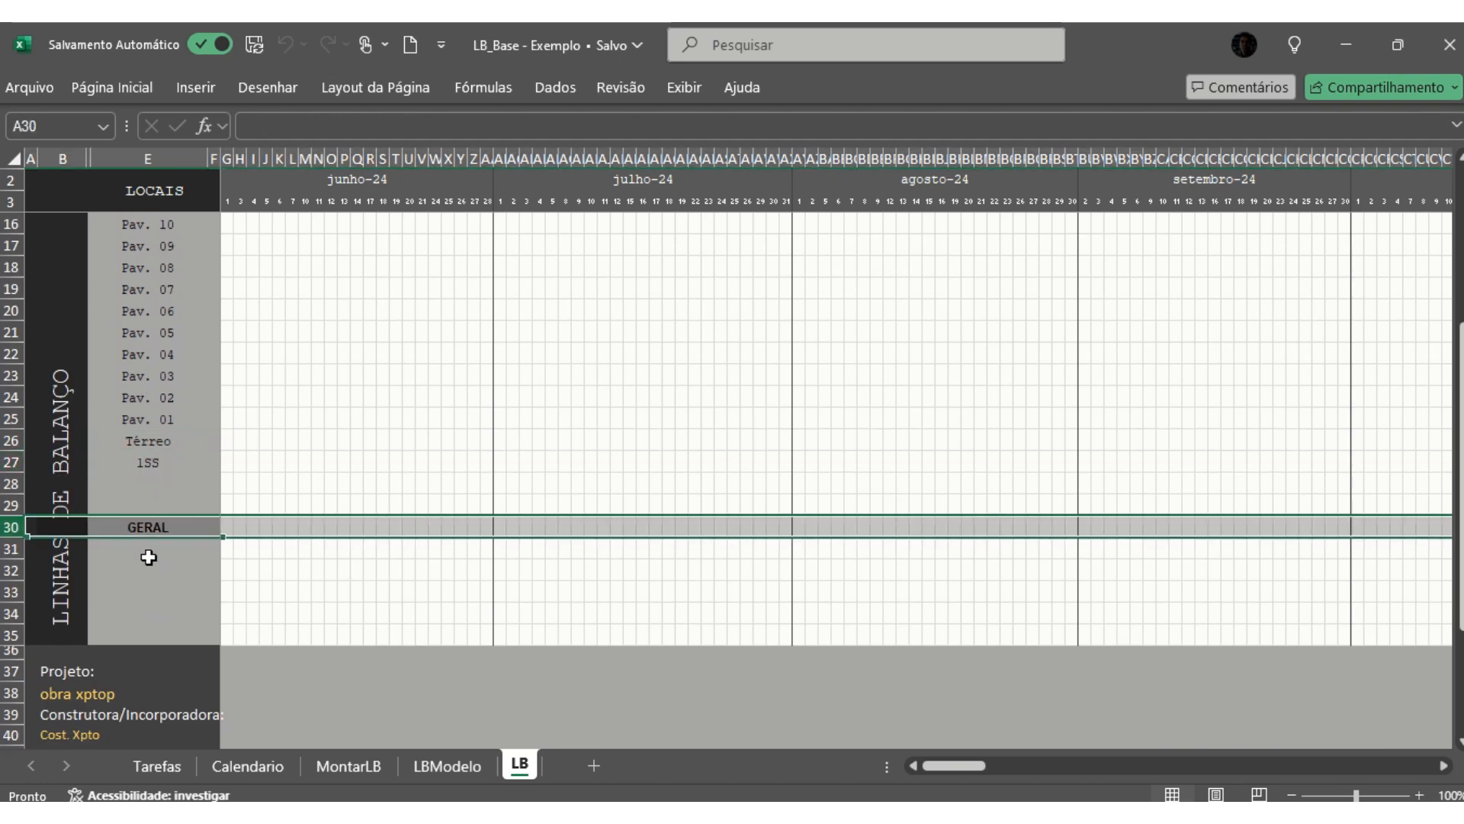
click(153, 553)
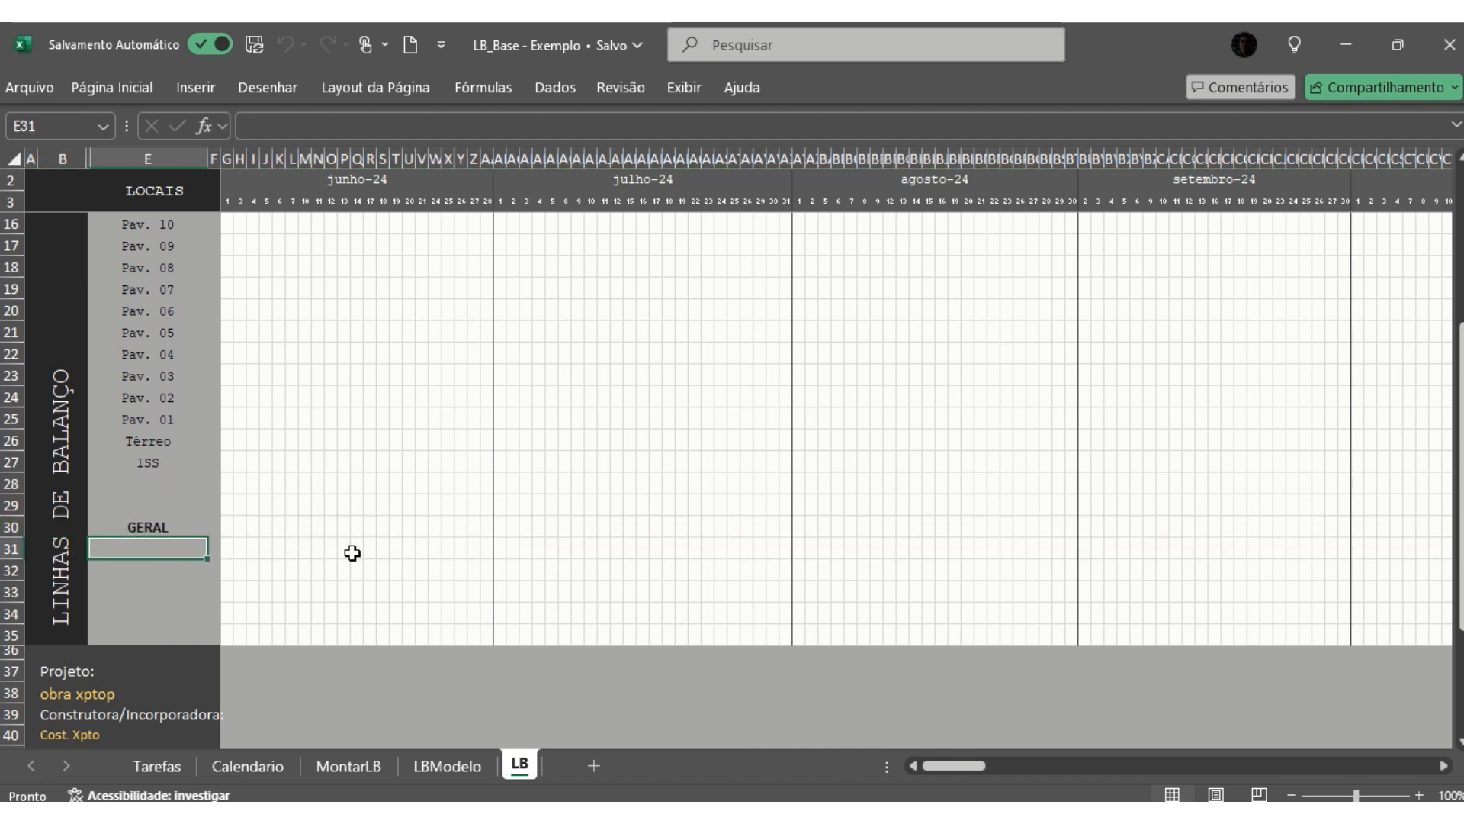
scroll(359, 479, up, 1)
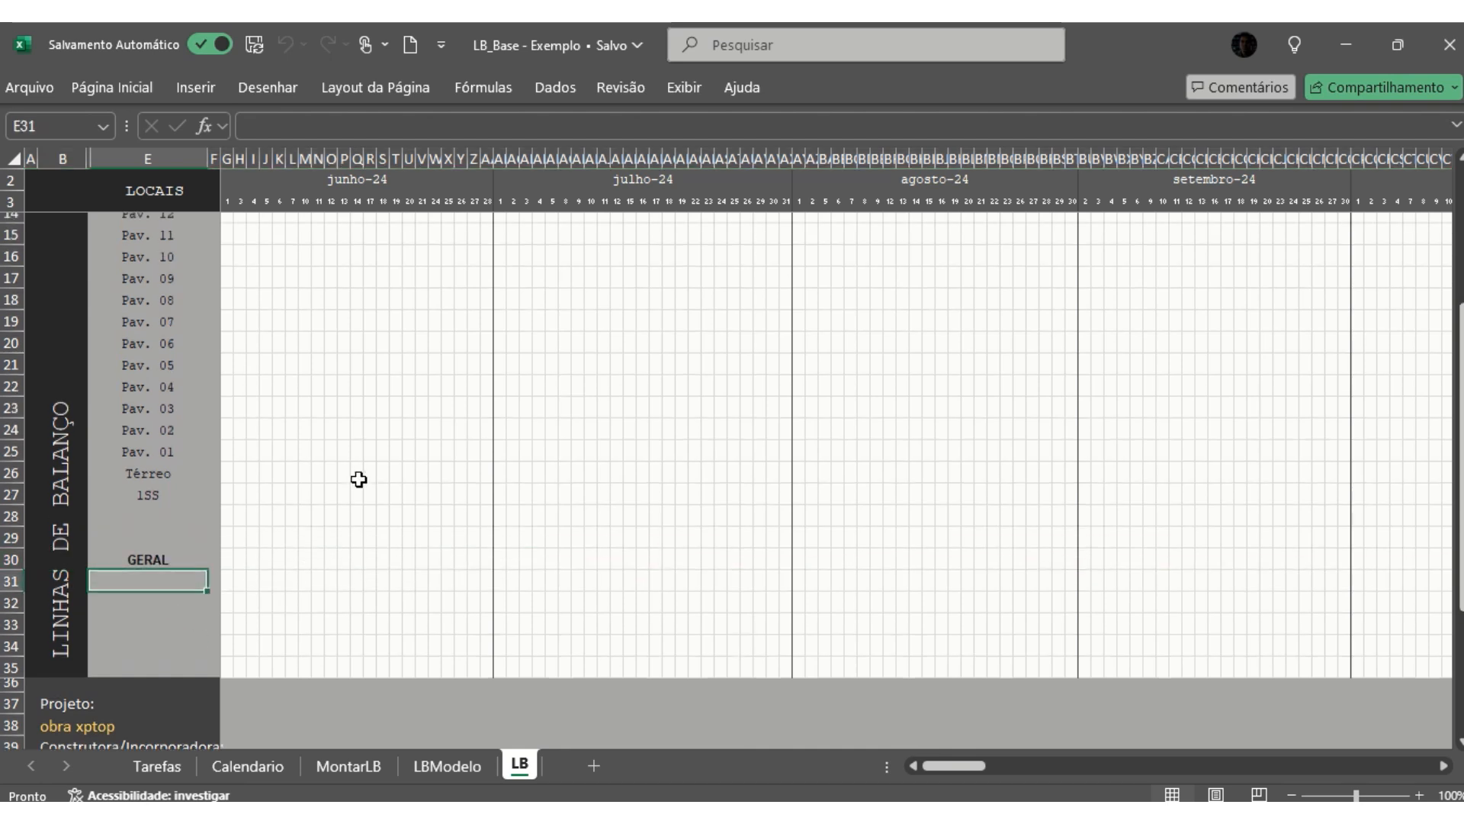
scroll(359, 478, up, 2)
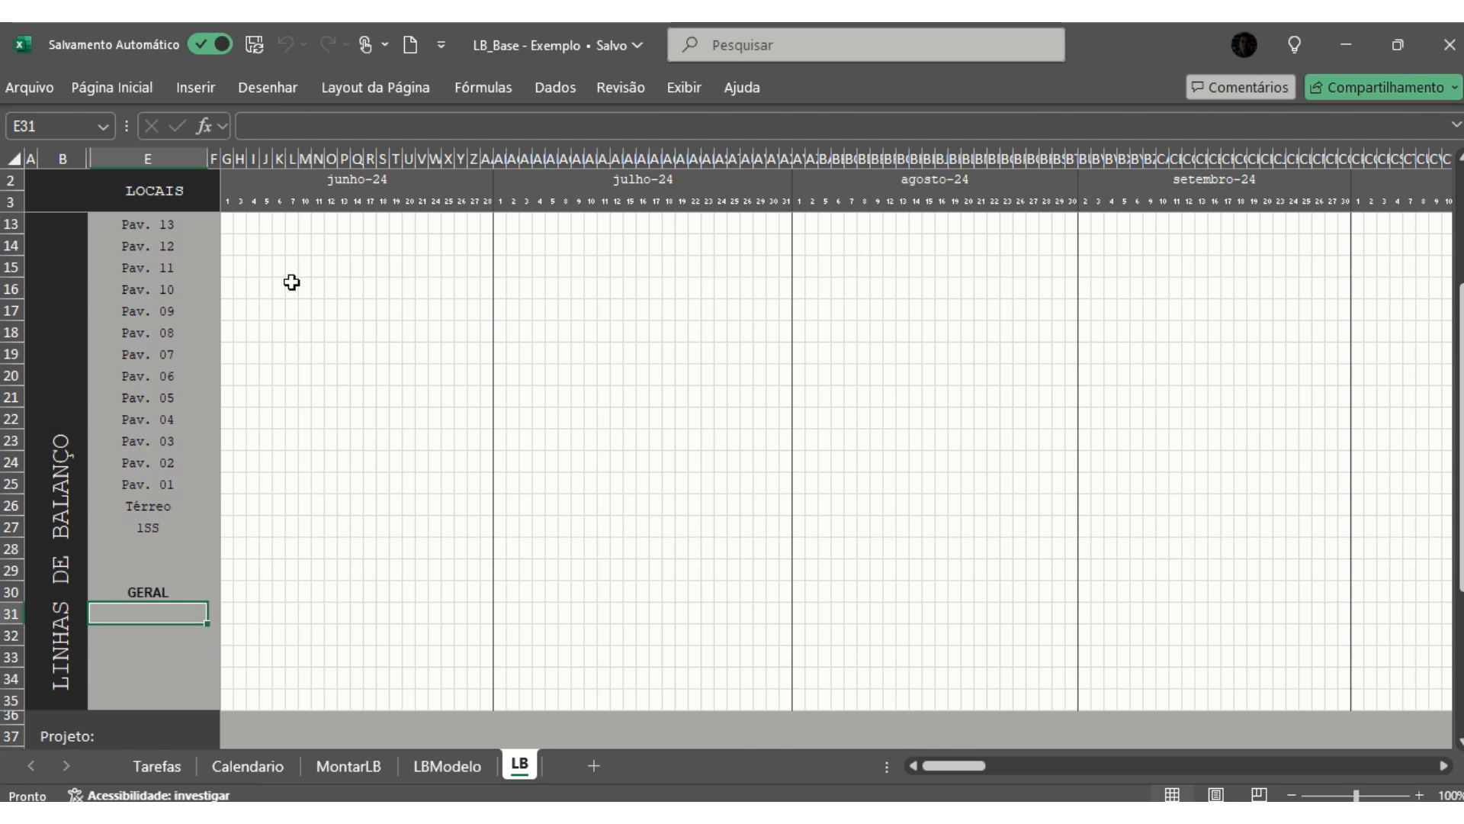
click(340, 462)
scroll(340, 462, up, 3)
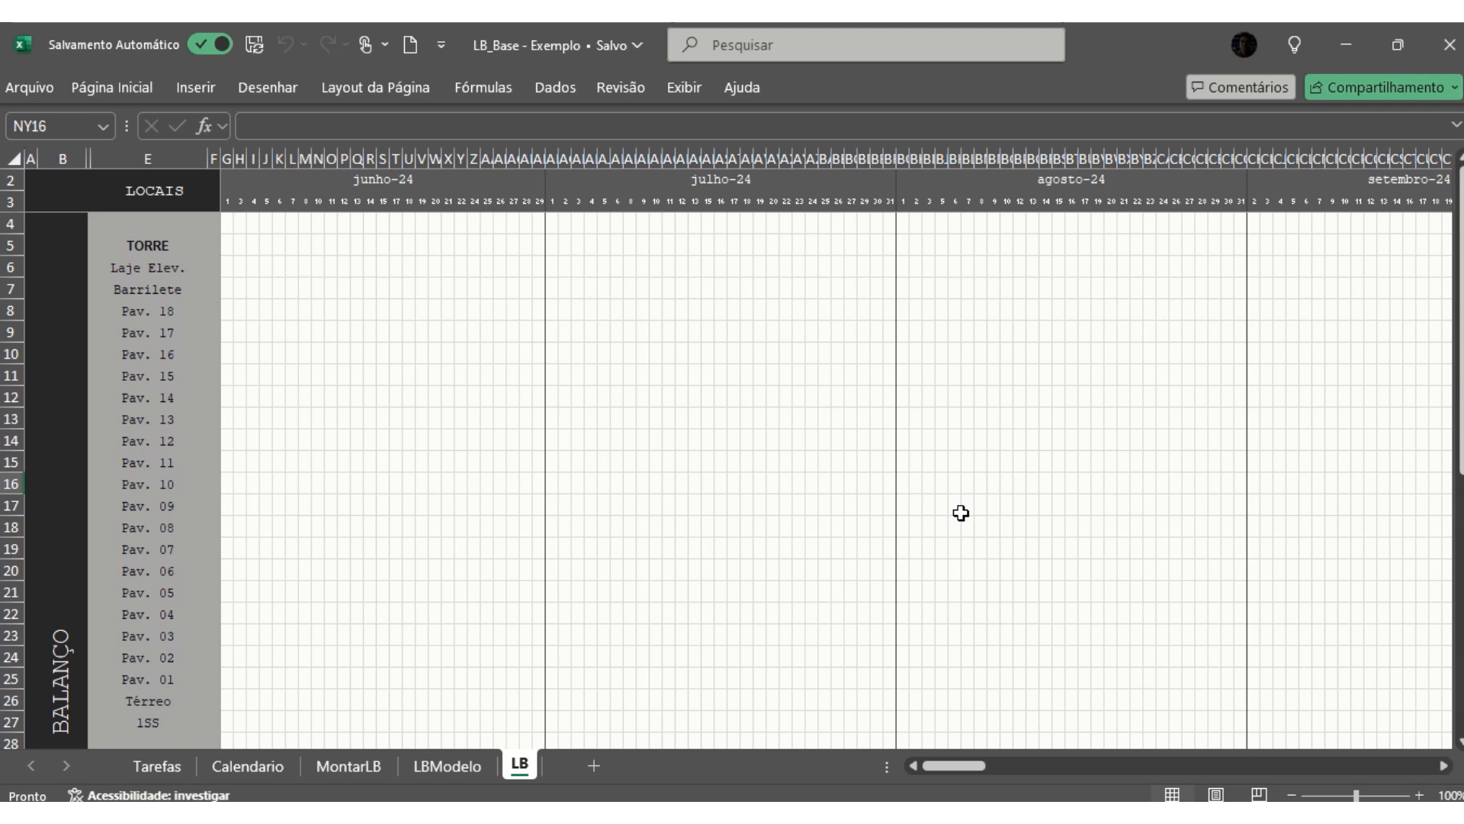
- In Tarefas, review the Gradis Ferro row's Nível Inicial, Nível Final, short activity name, colour, thickness and text settings
click(165, 765)
scroll(996, 318, up, 2)
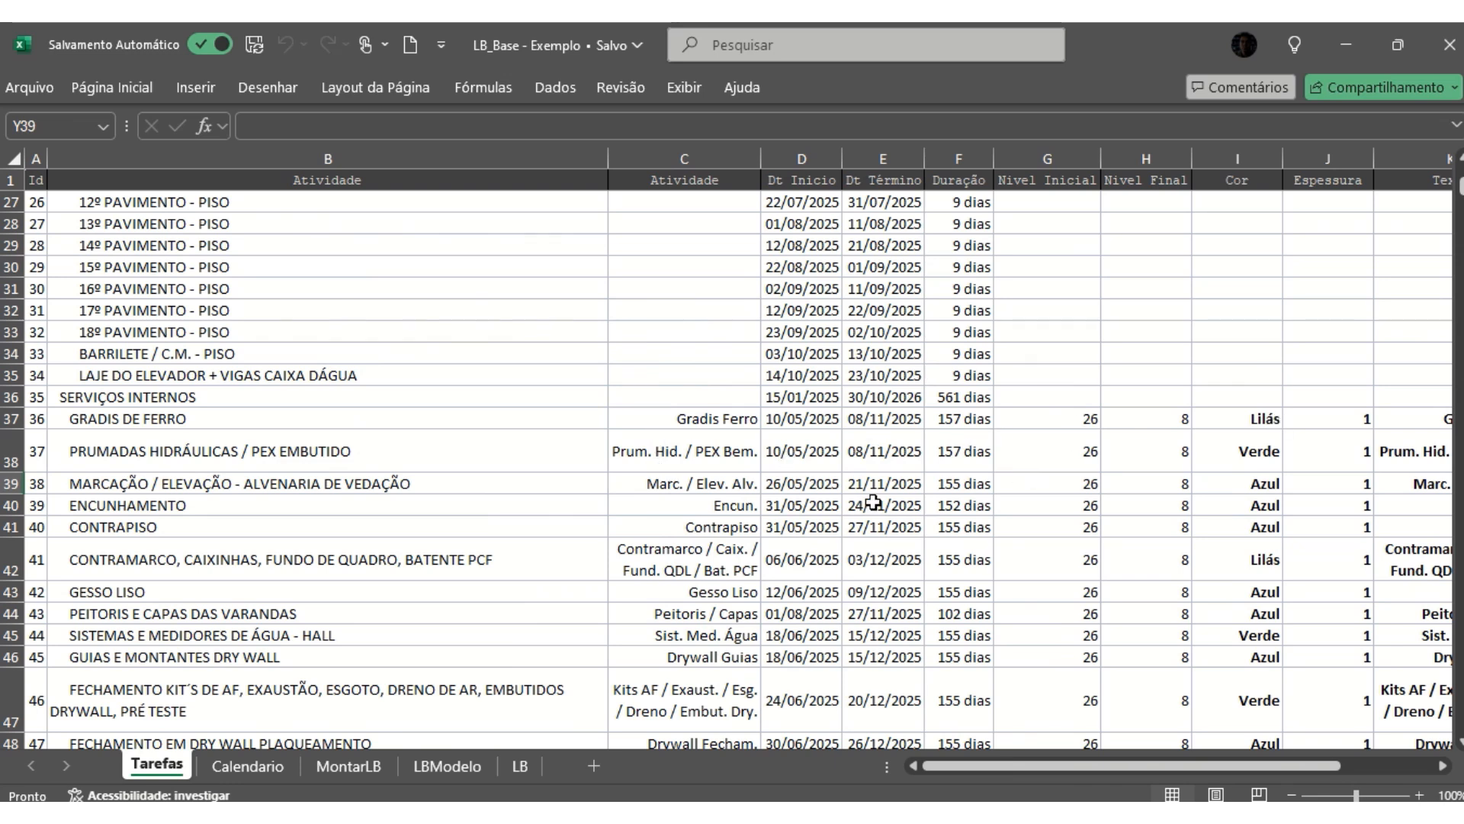
click(1063, 420)
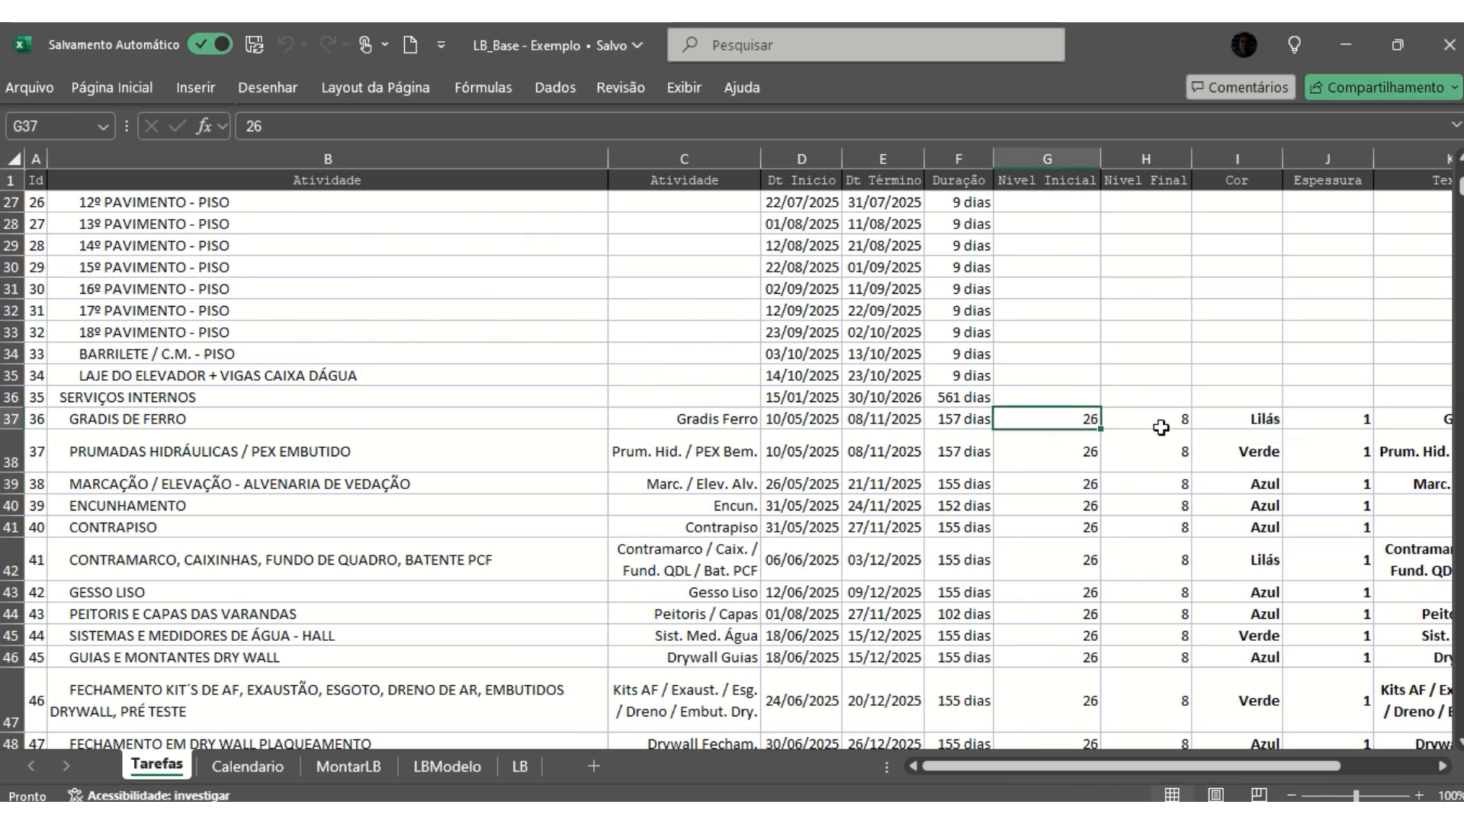
click(1167, 424)
click(716, 421)
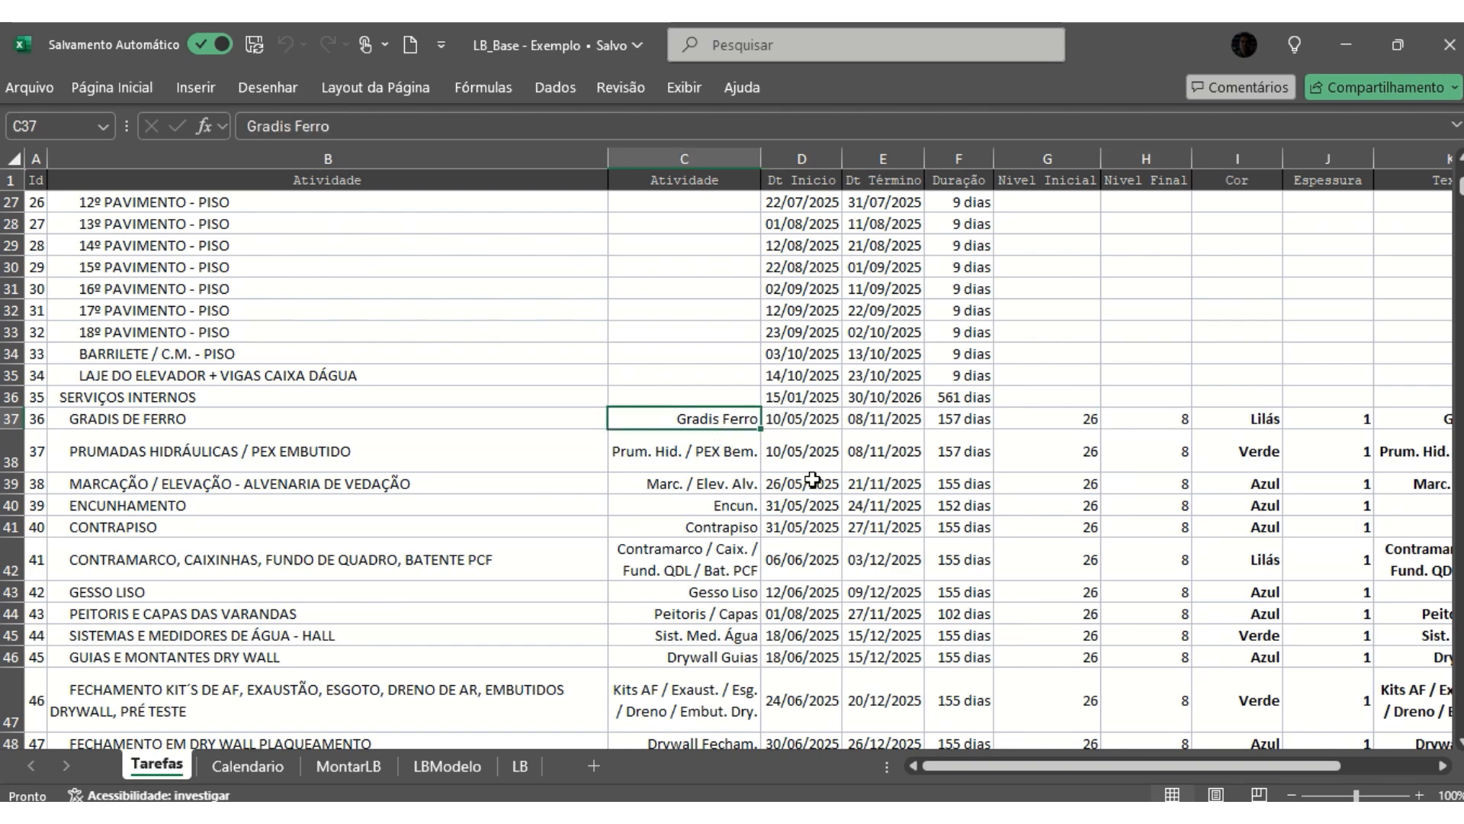
drag(1066, 765, 1160, 766)
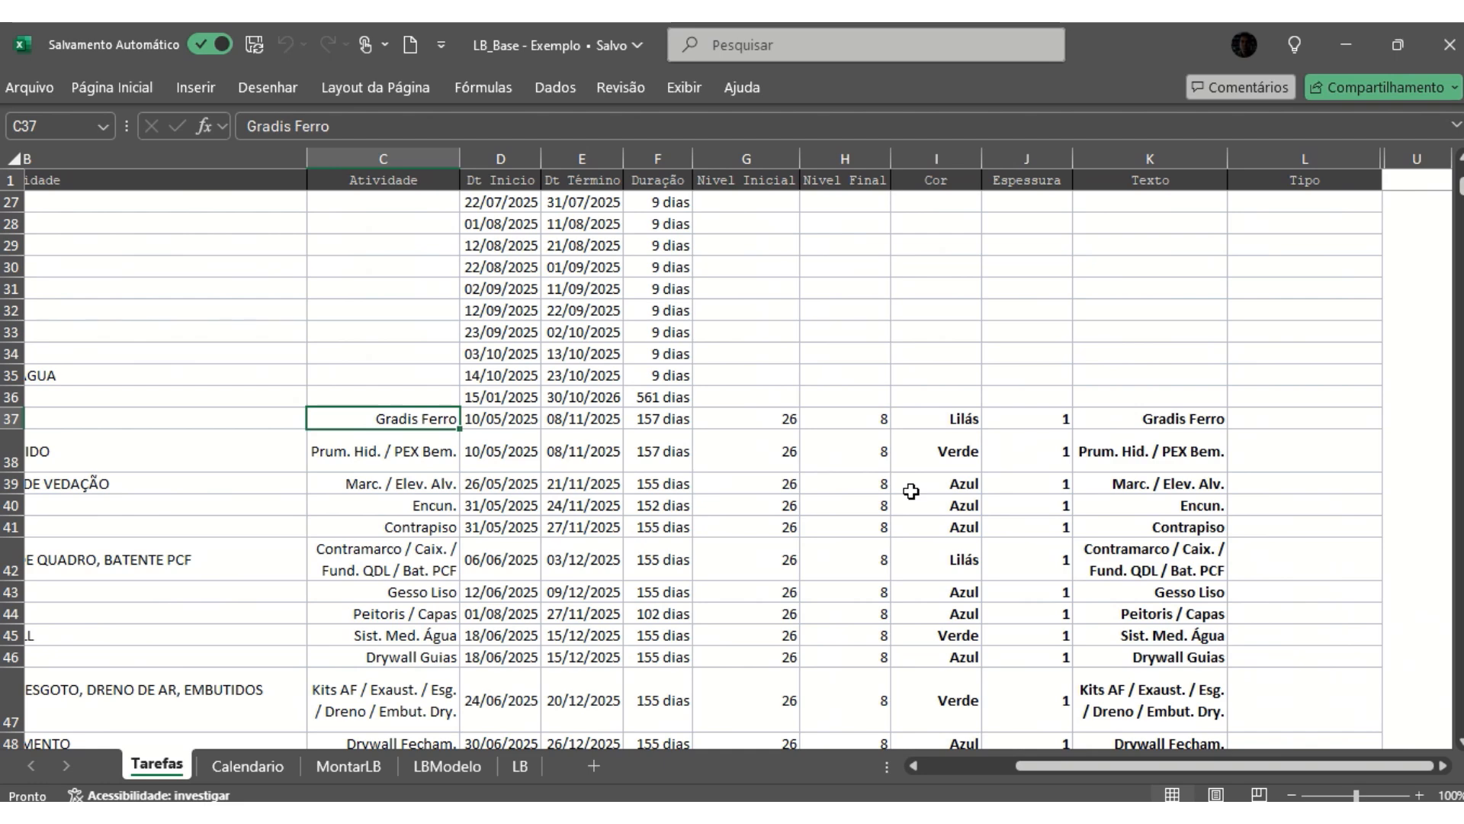
- From MontarLB, insert the lines of balance into the LB chart
click(363, 766)
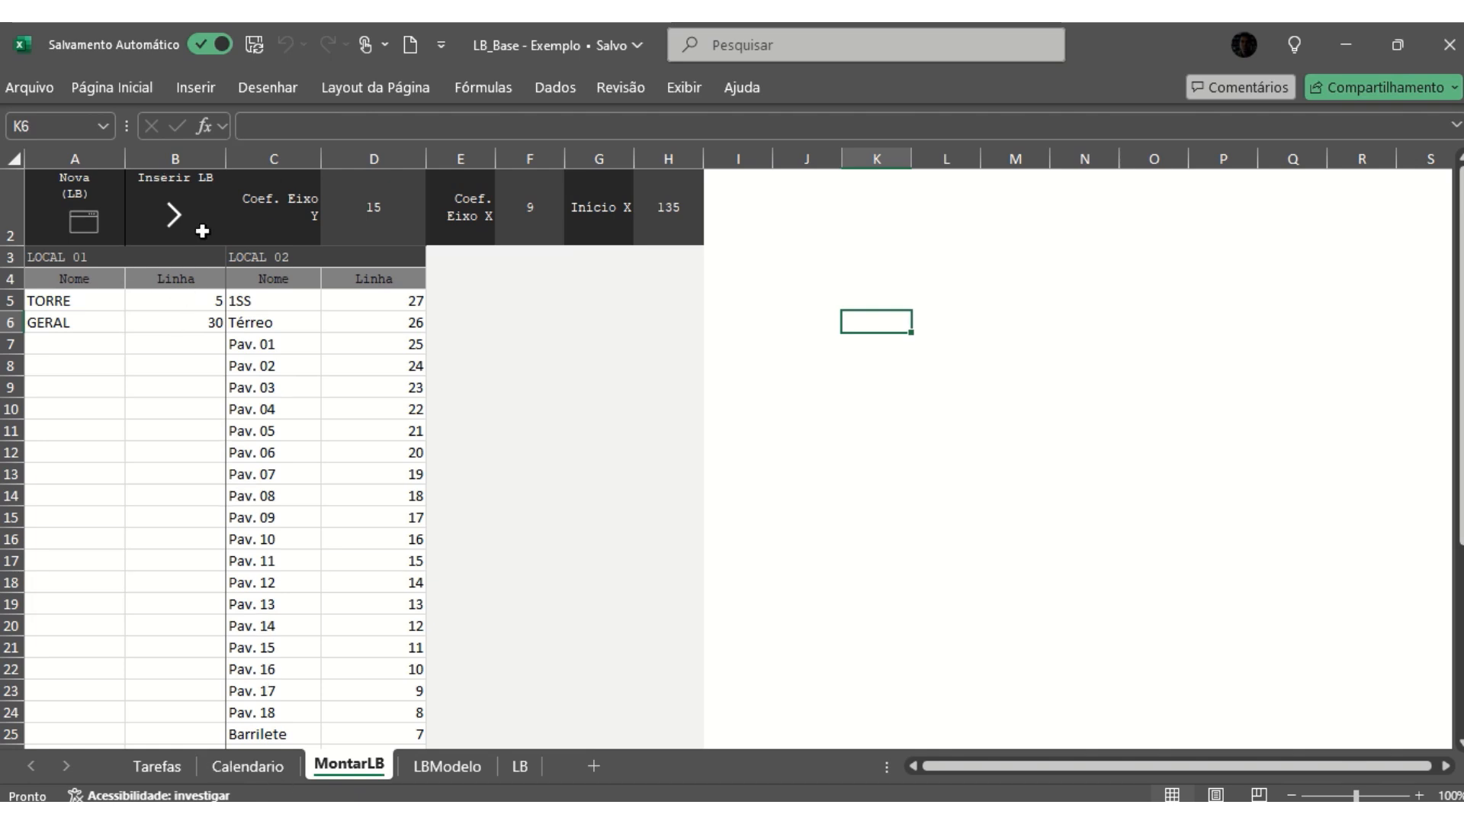
click(174, 216)
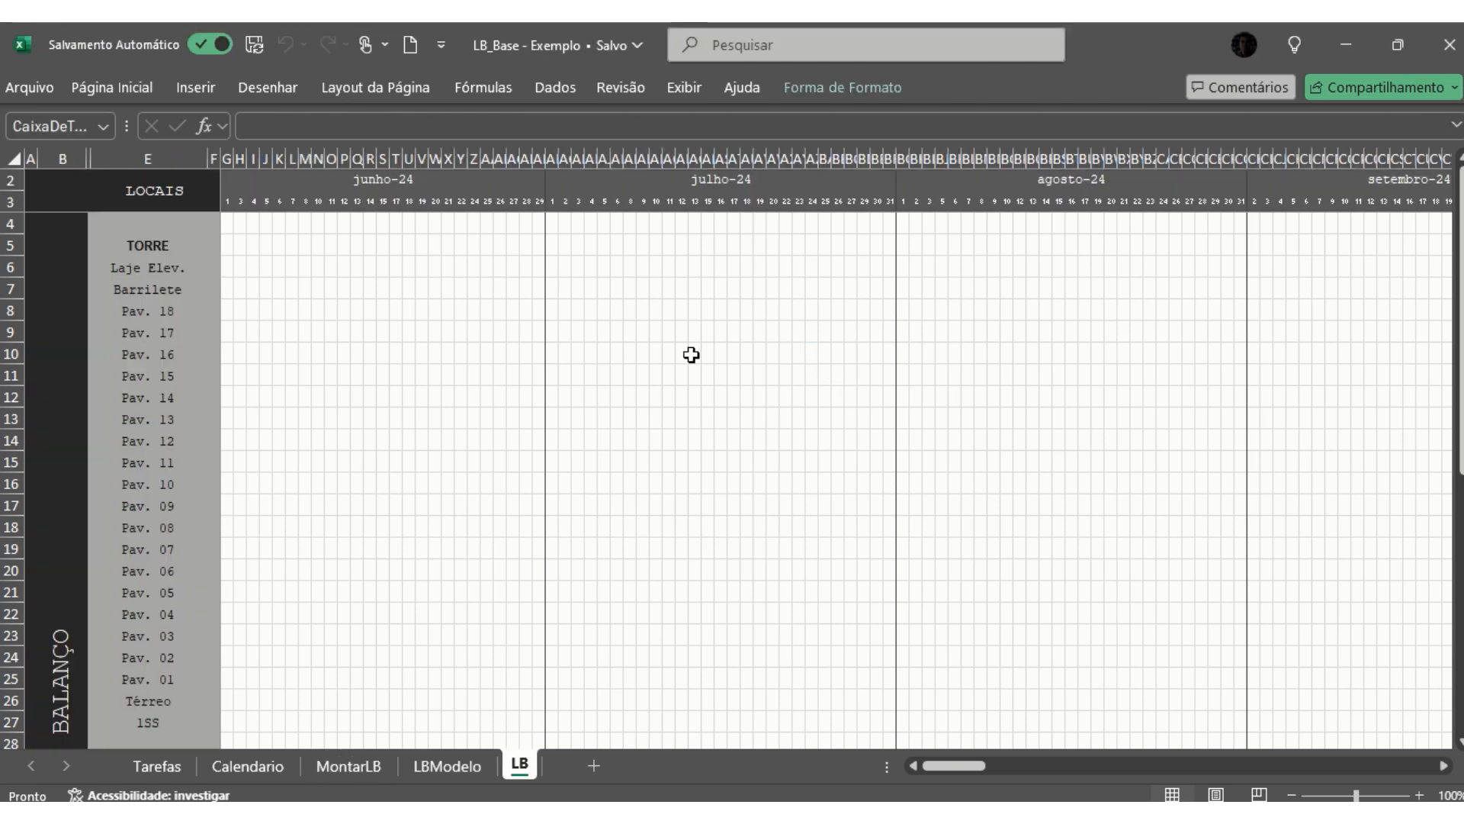
scroll(775, 367, down, 3)
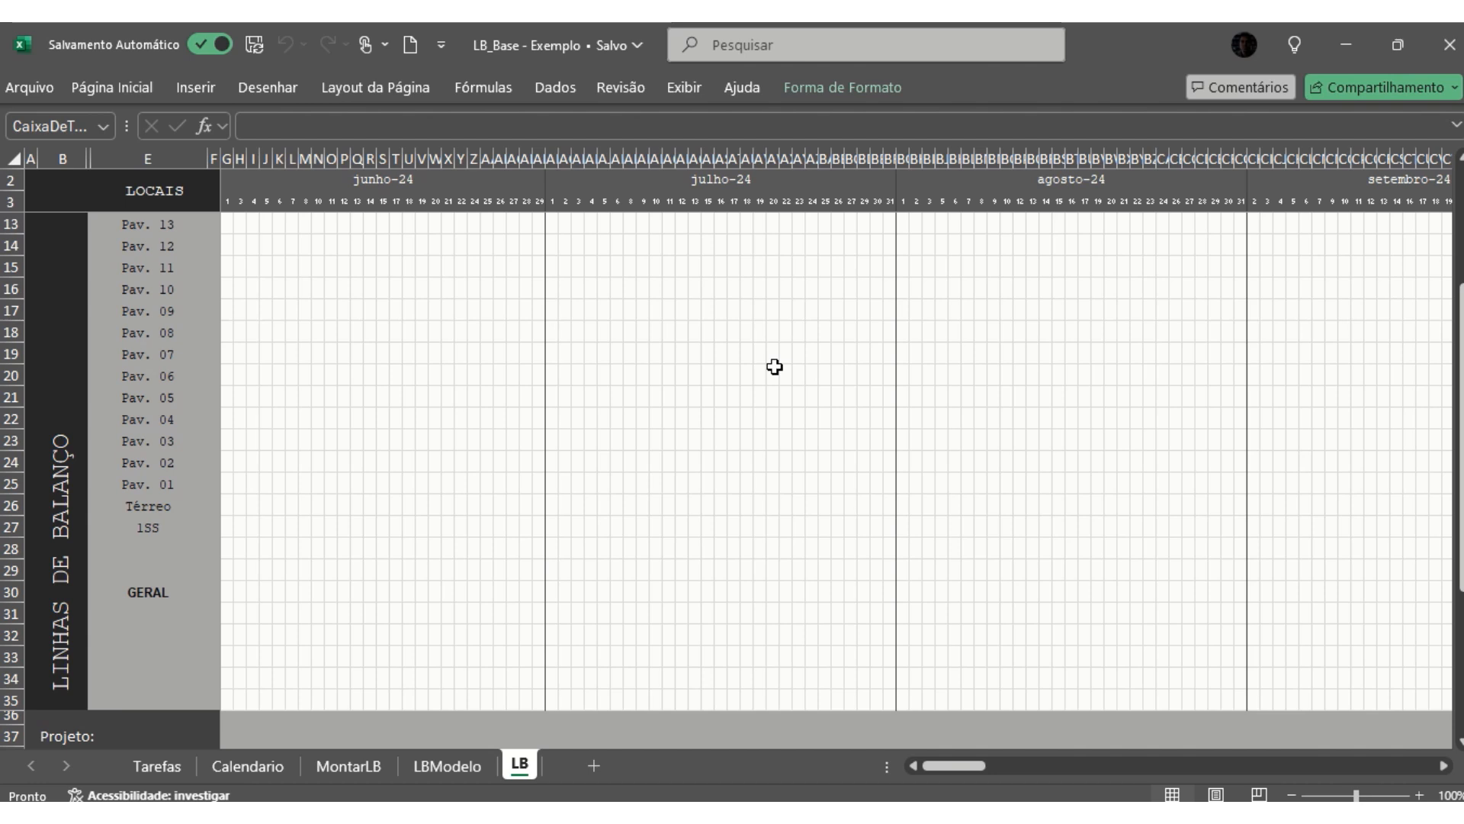
scroll(774, 367, up, 1)
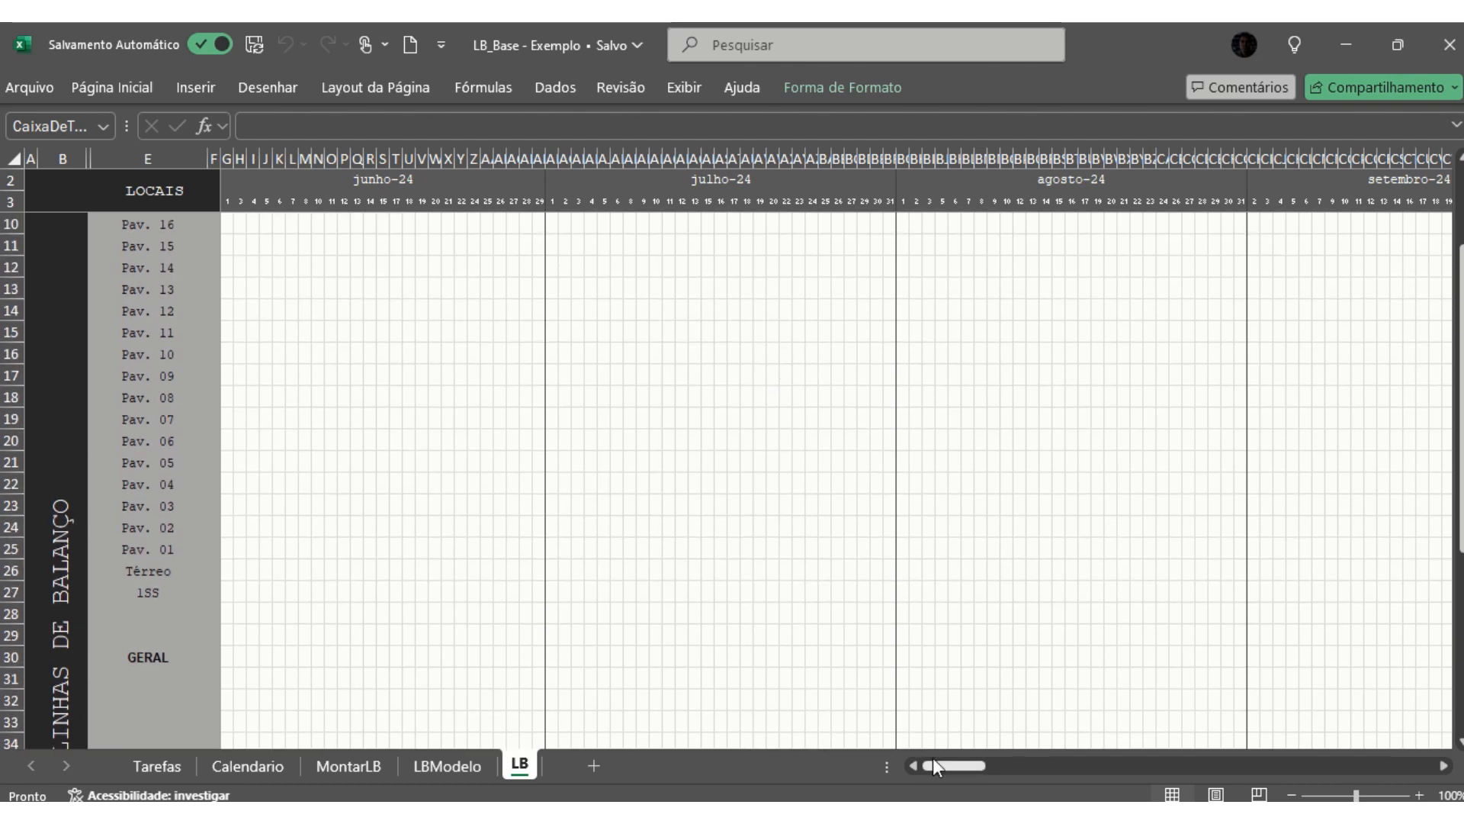
- Locate the Estrutura line's start day and level in LB, and check them against the TORRE start and end dates in Tarefas
drag(947, 766, 1019, 772)
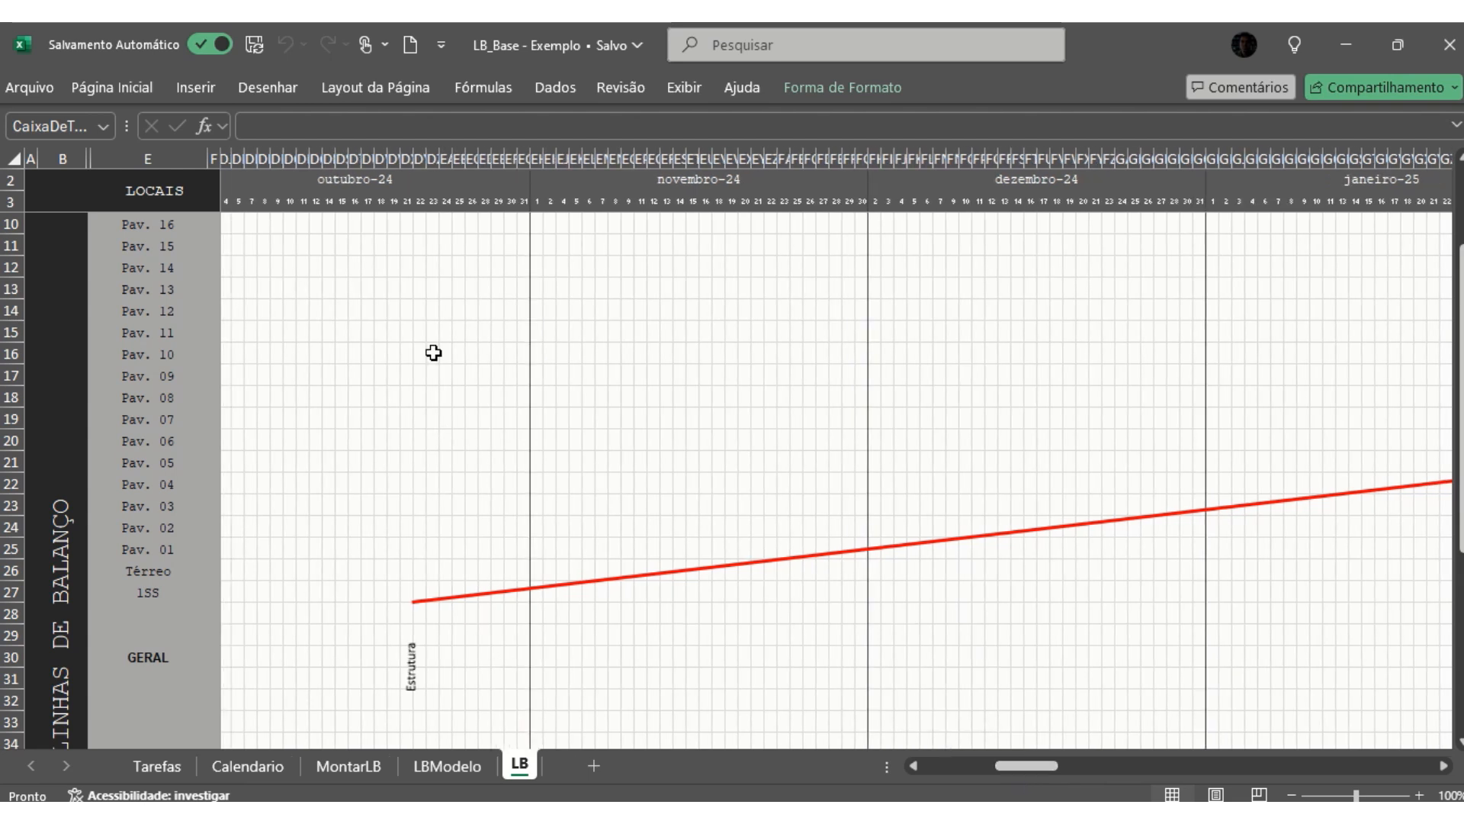
click(420, 158)
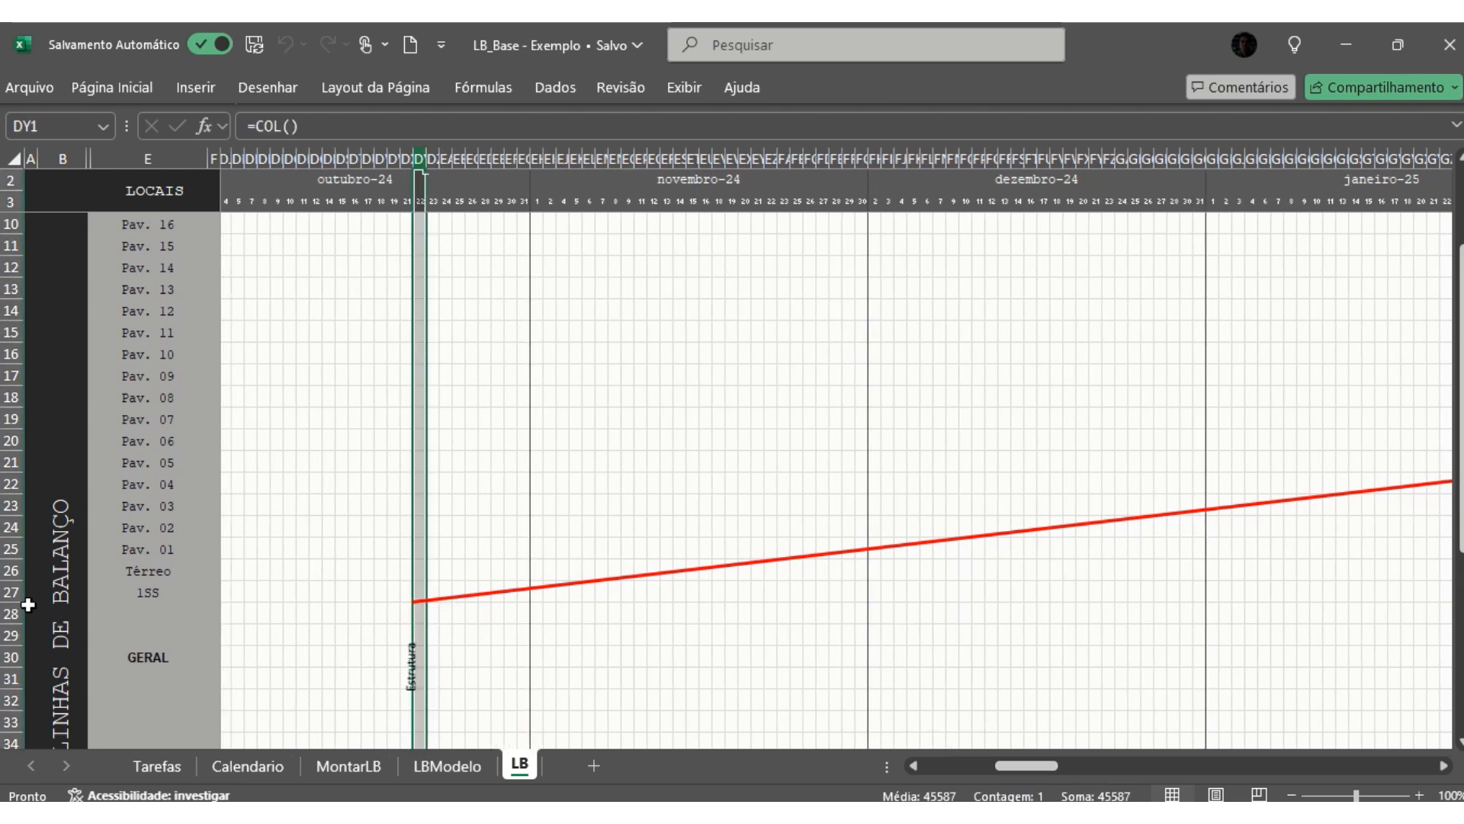
click(6, 591)
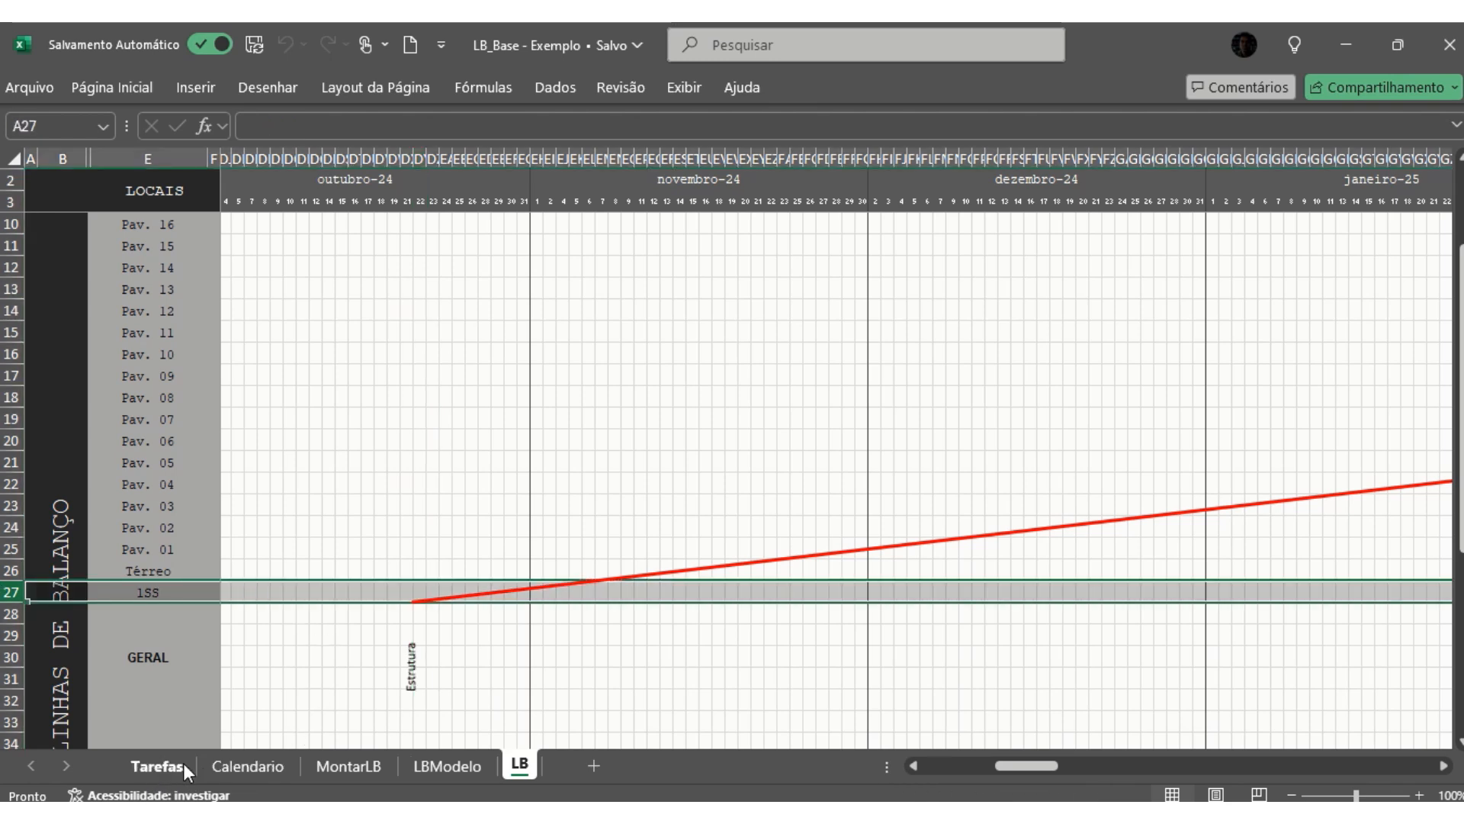
click(155, 766)
drag(999, 765, 907, 775)
scroll(868, 531, up, 6)
scroll(868, 532, up, 2)
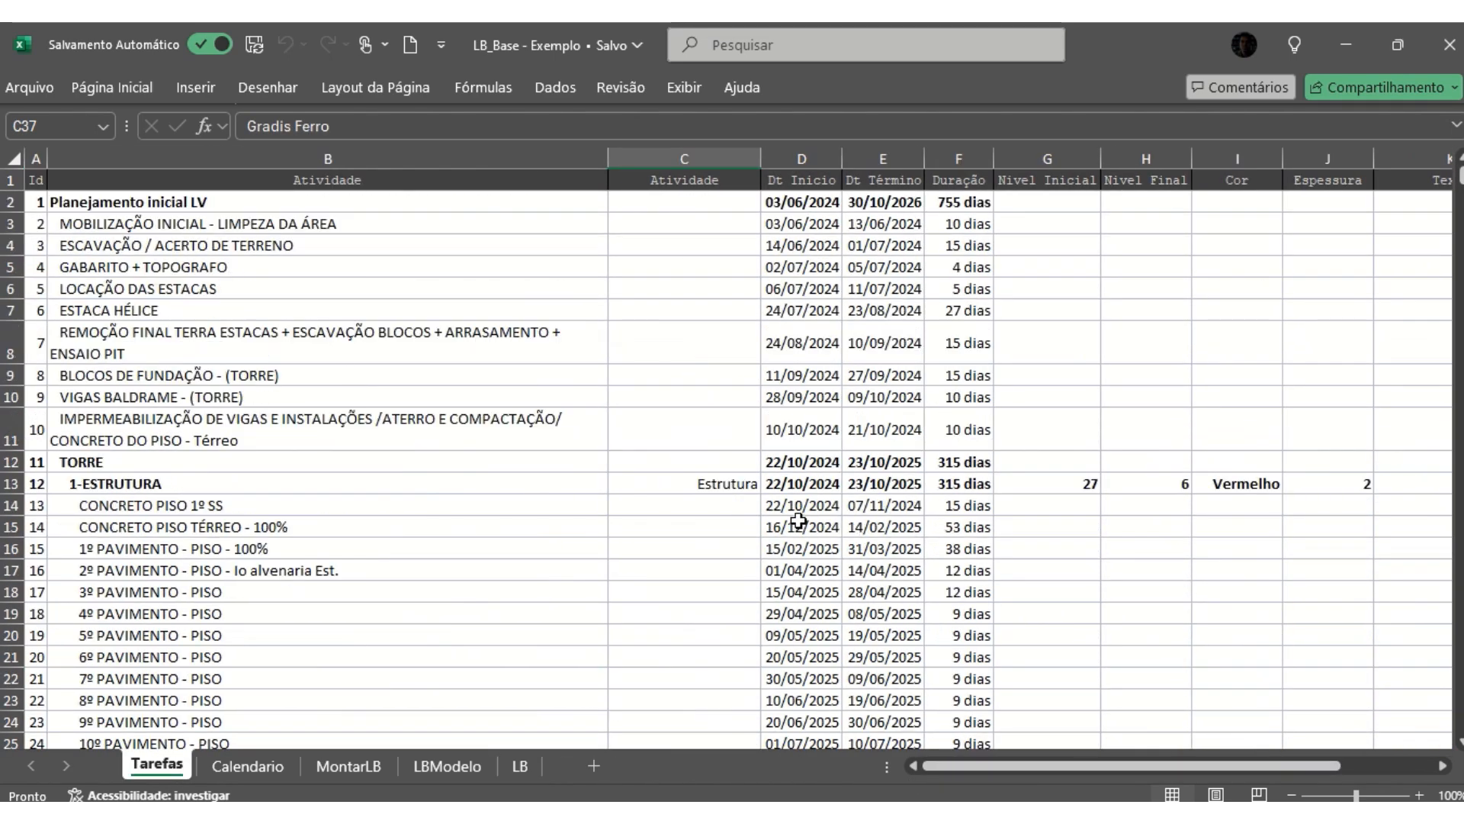
click(810, 462)
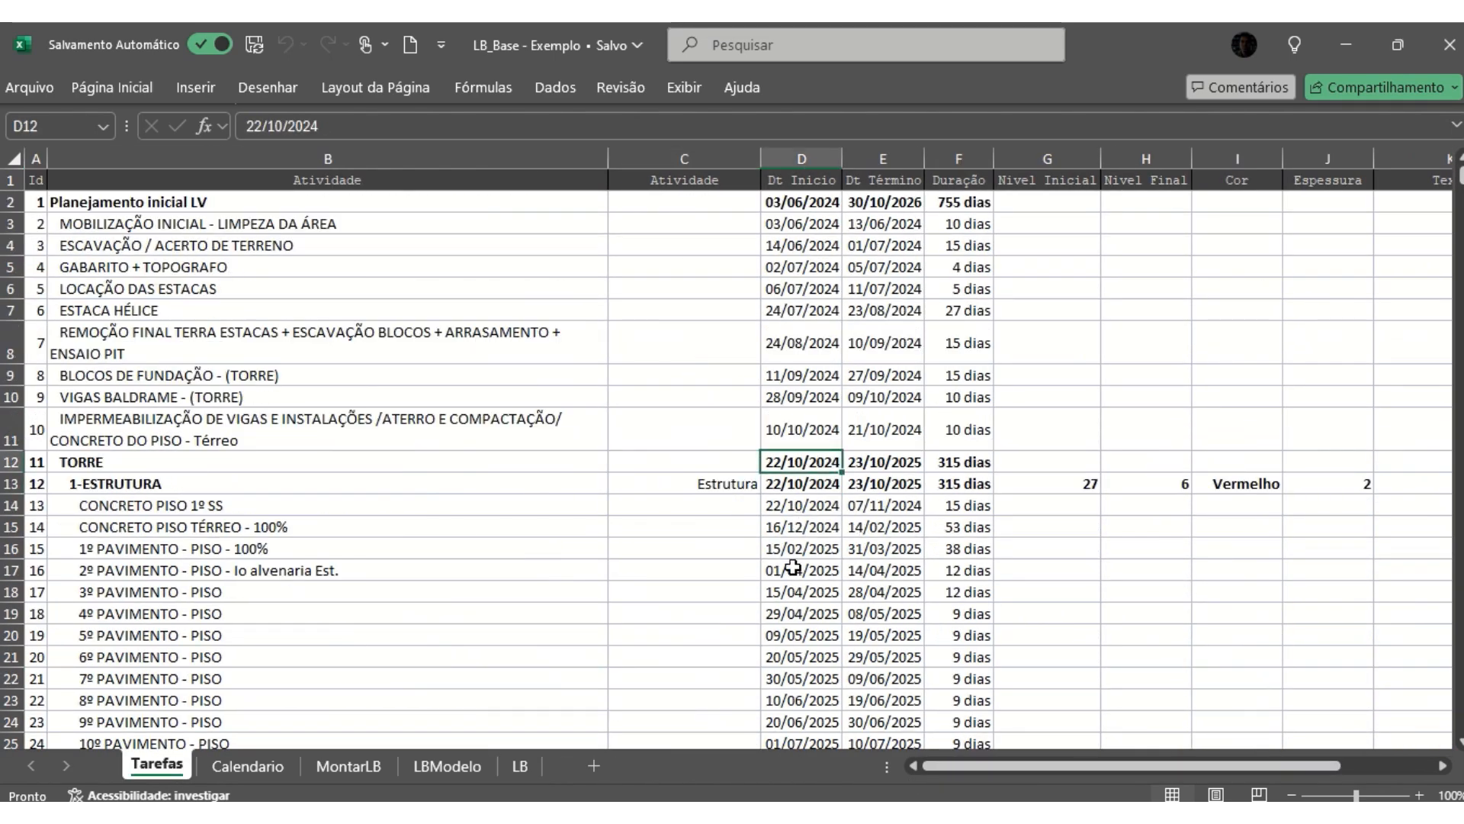
click(889, 459)
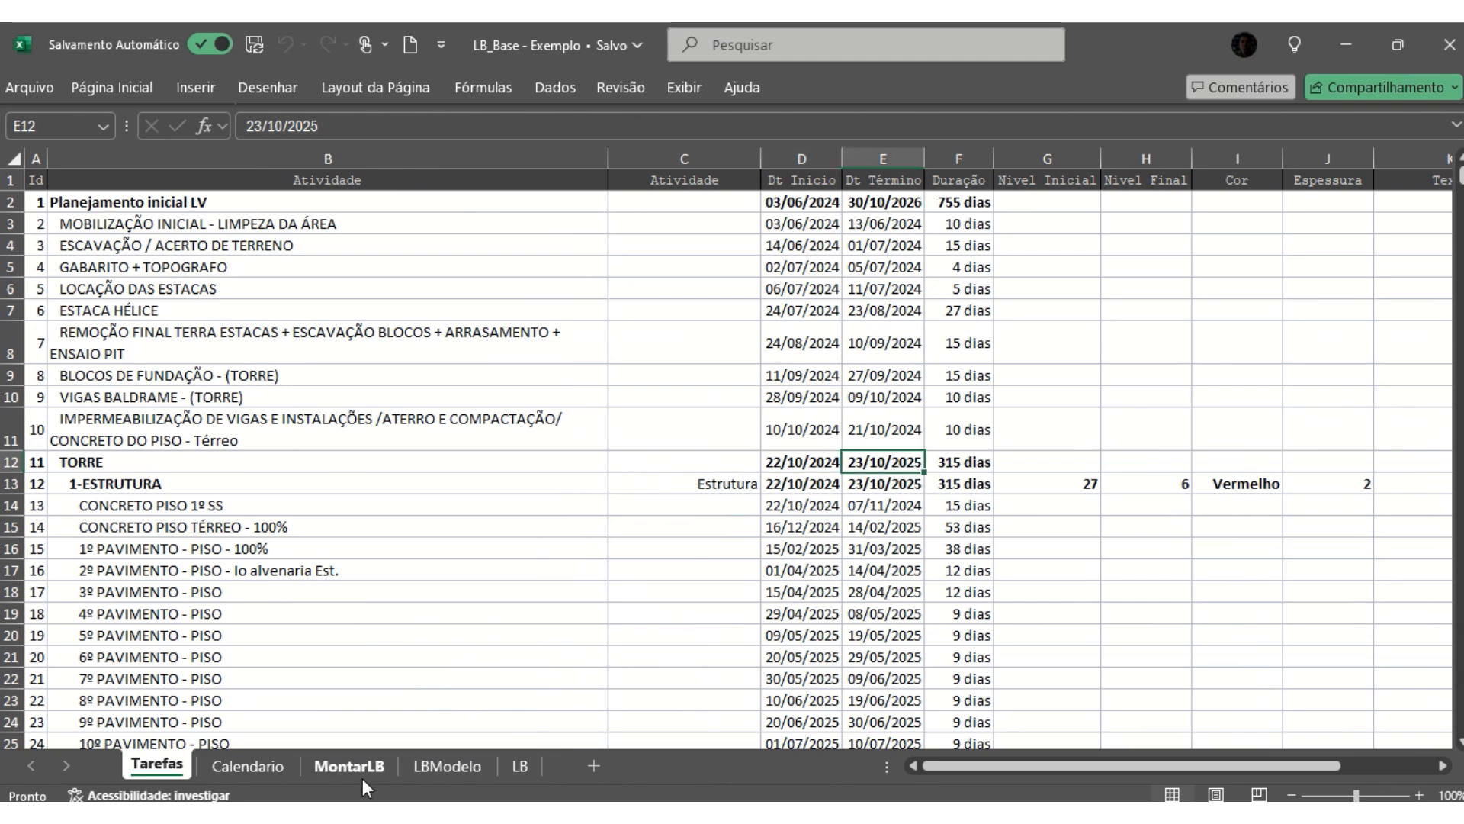
- In LB, check the Estrutura line's start day, its end day in outubro-25 and its final level at Laje Elev
click(520, 766)
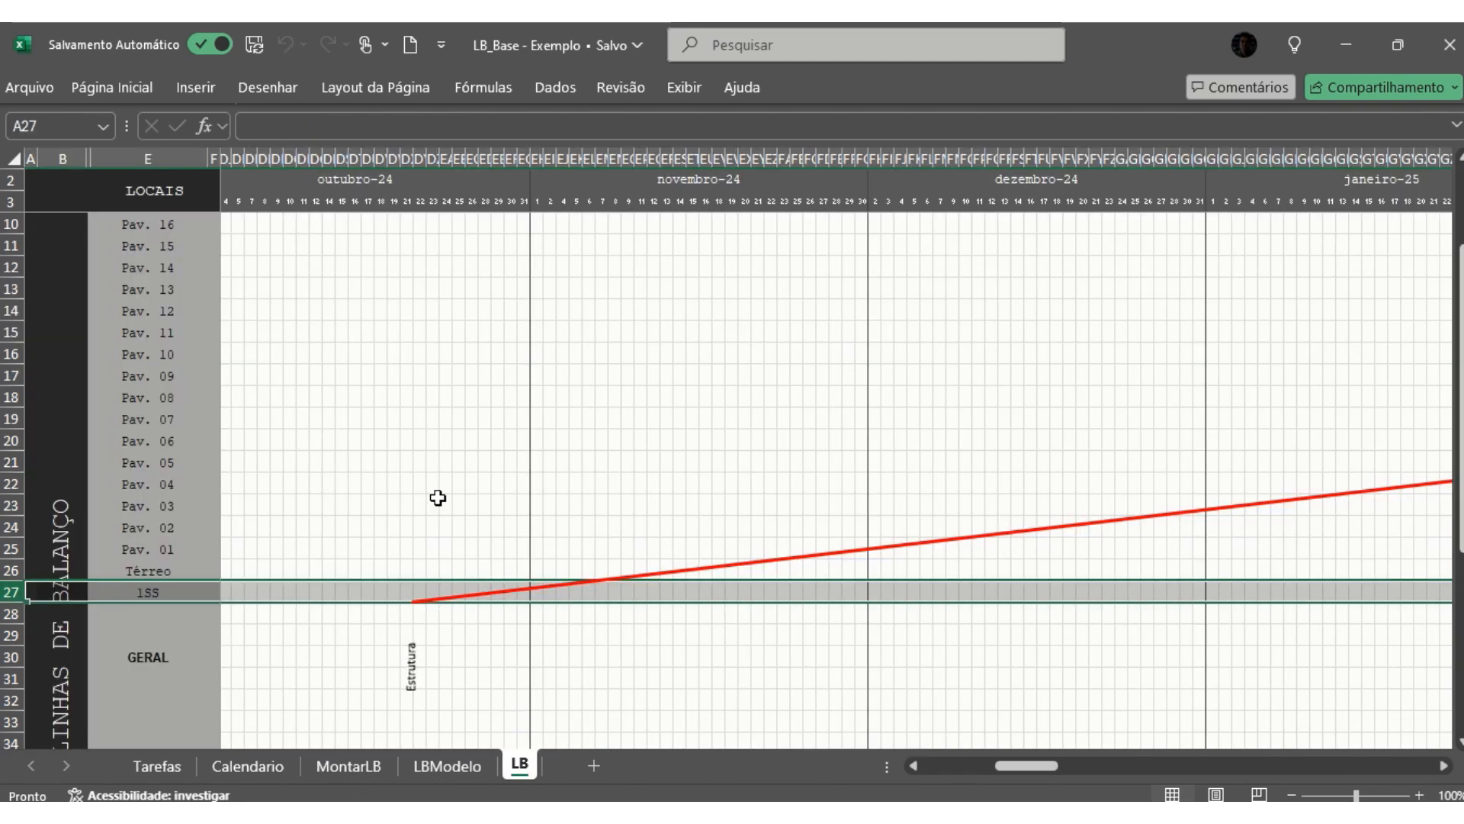
click(421, 156)
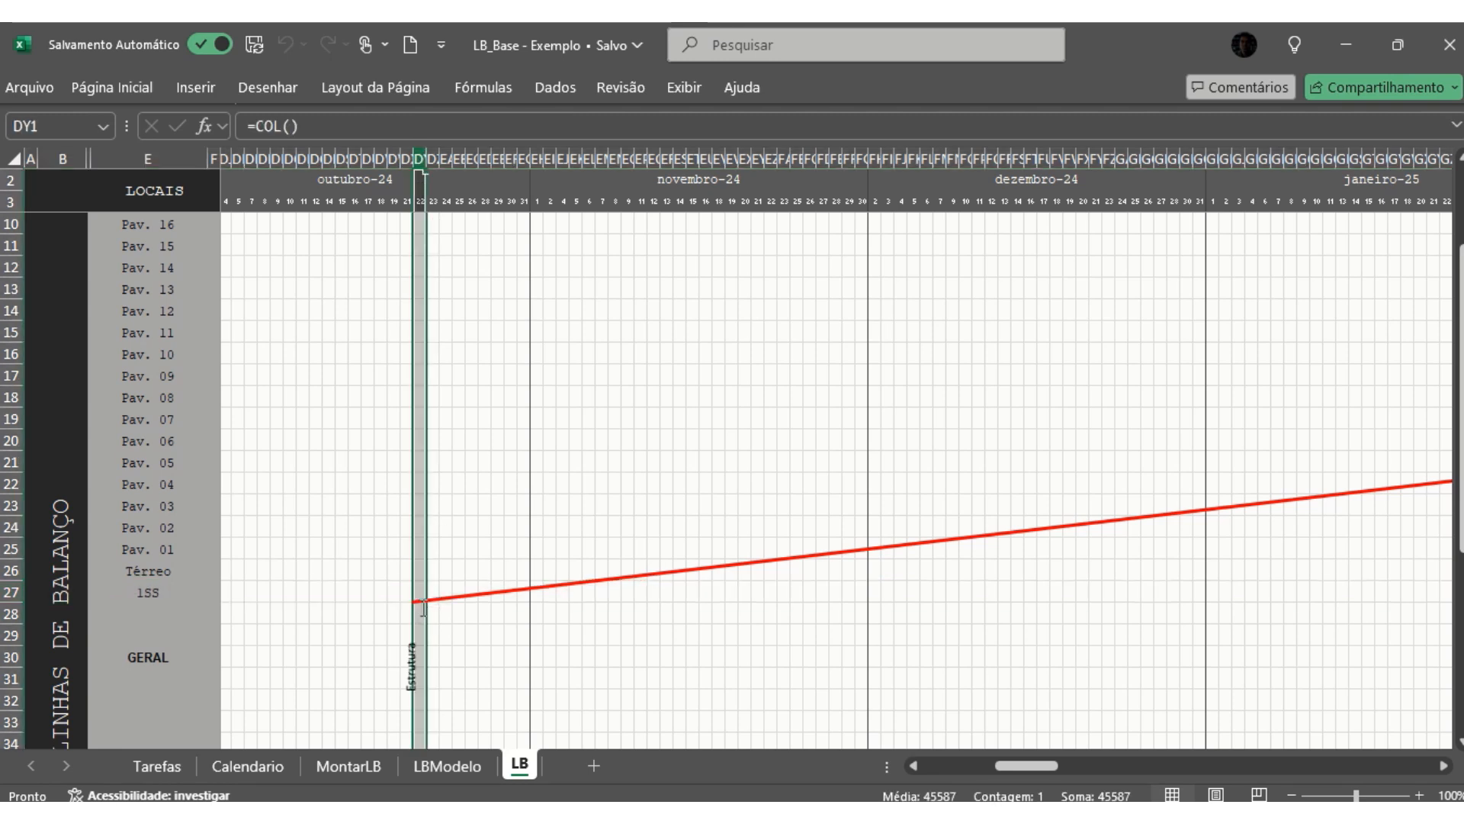
drag(1022, 765, 1150, 739)
scroll(1052, 565, up, 2)
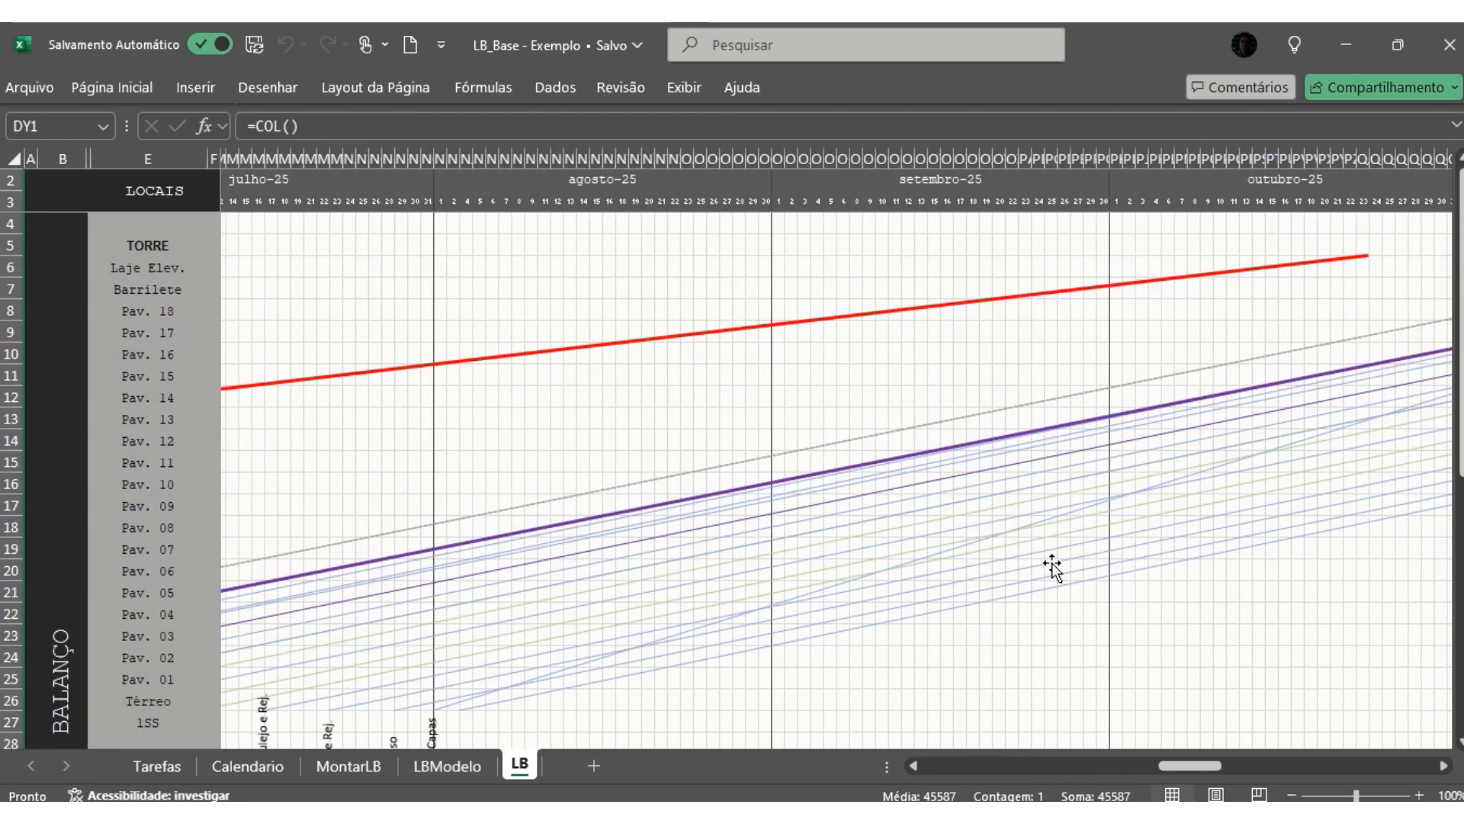
click(1364, 154)
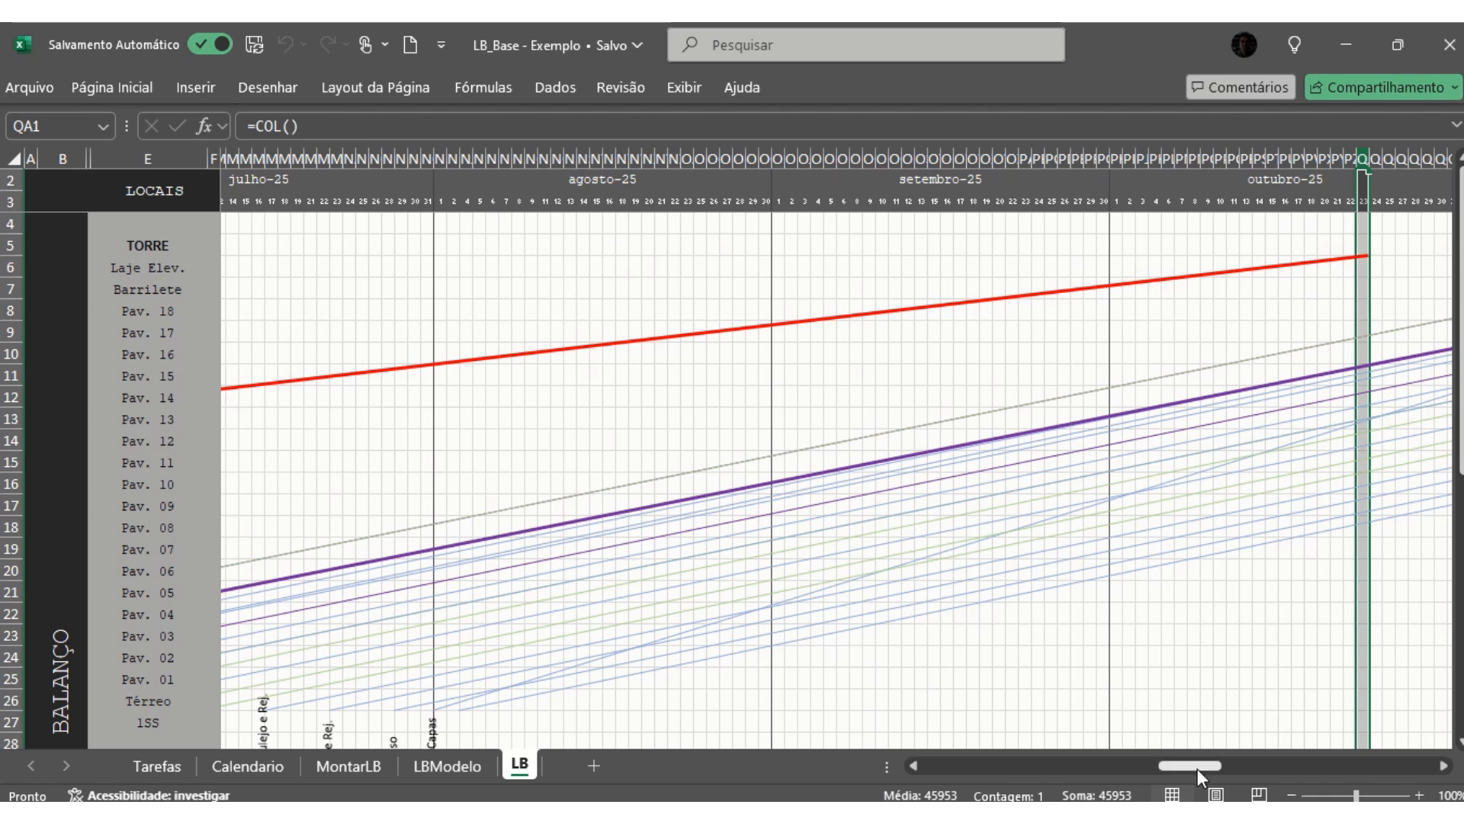
click(11, 267)
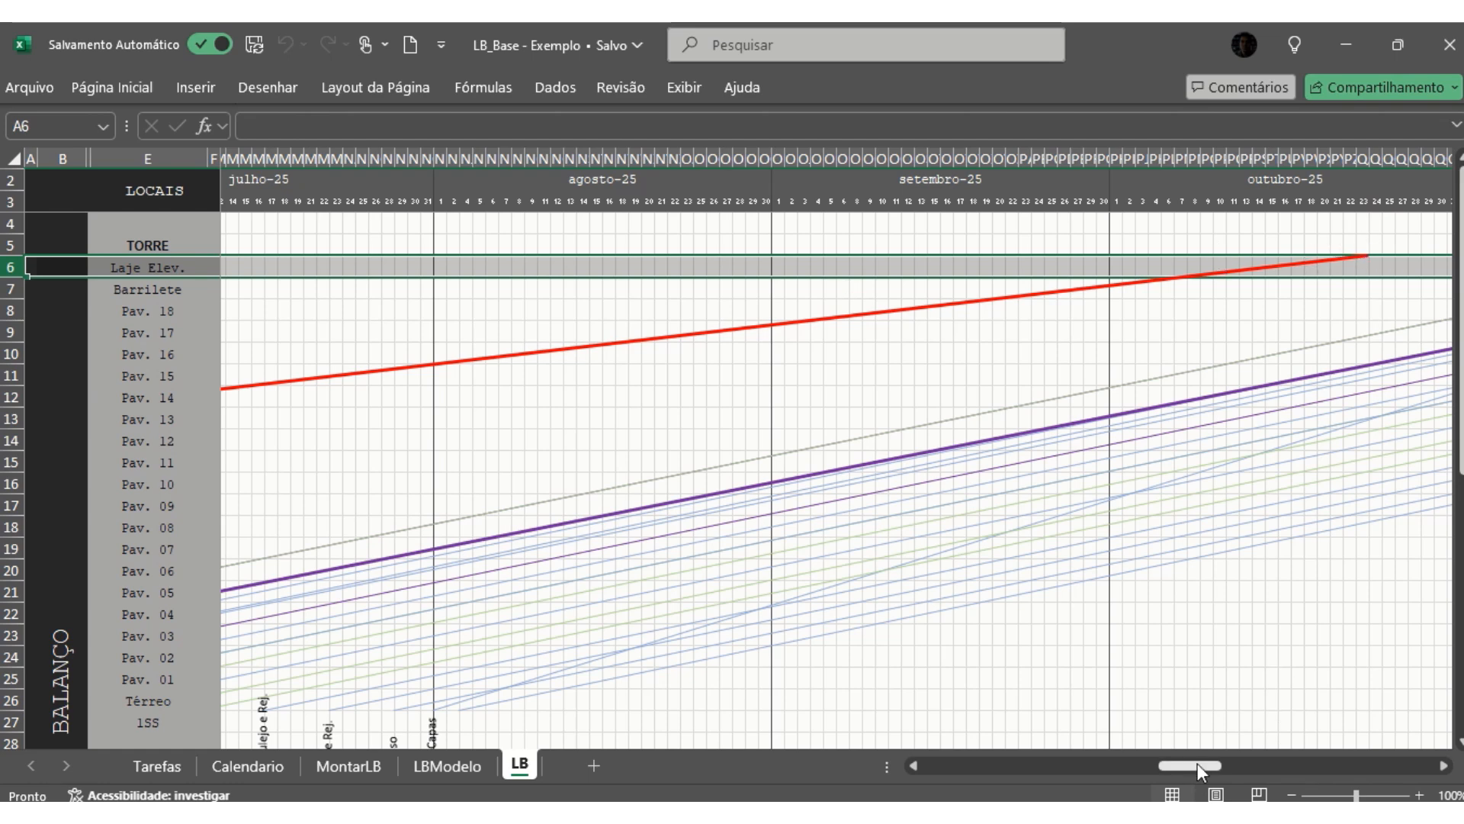
- Move the Prum. Hid. / PEX Bem. label straight down below the overlapping Gradis Ferro label in maio-25
drag(1198, 762, 1124, 767)
scroll(1180, 586, down, 6)
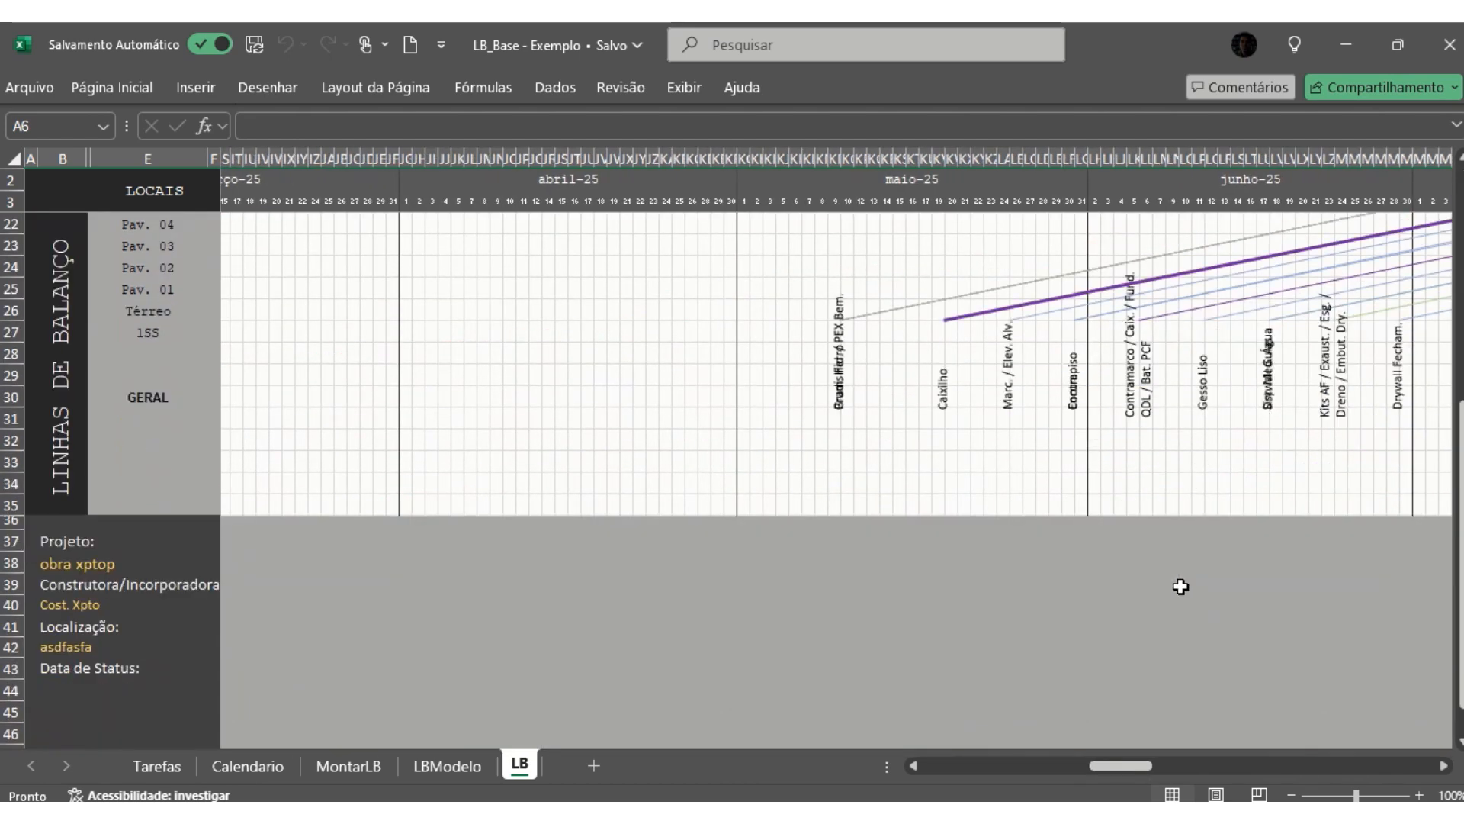
scroll(1180, 586, up, 1)
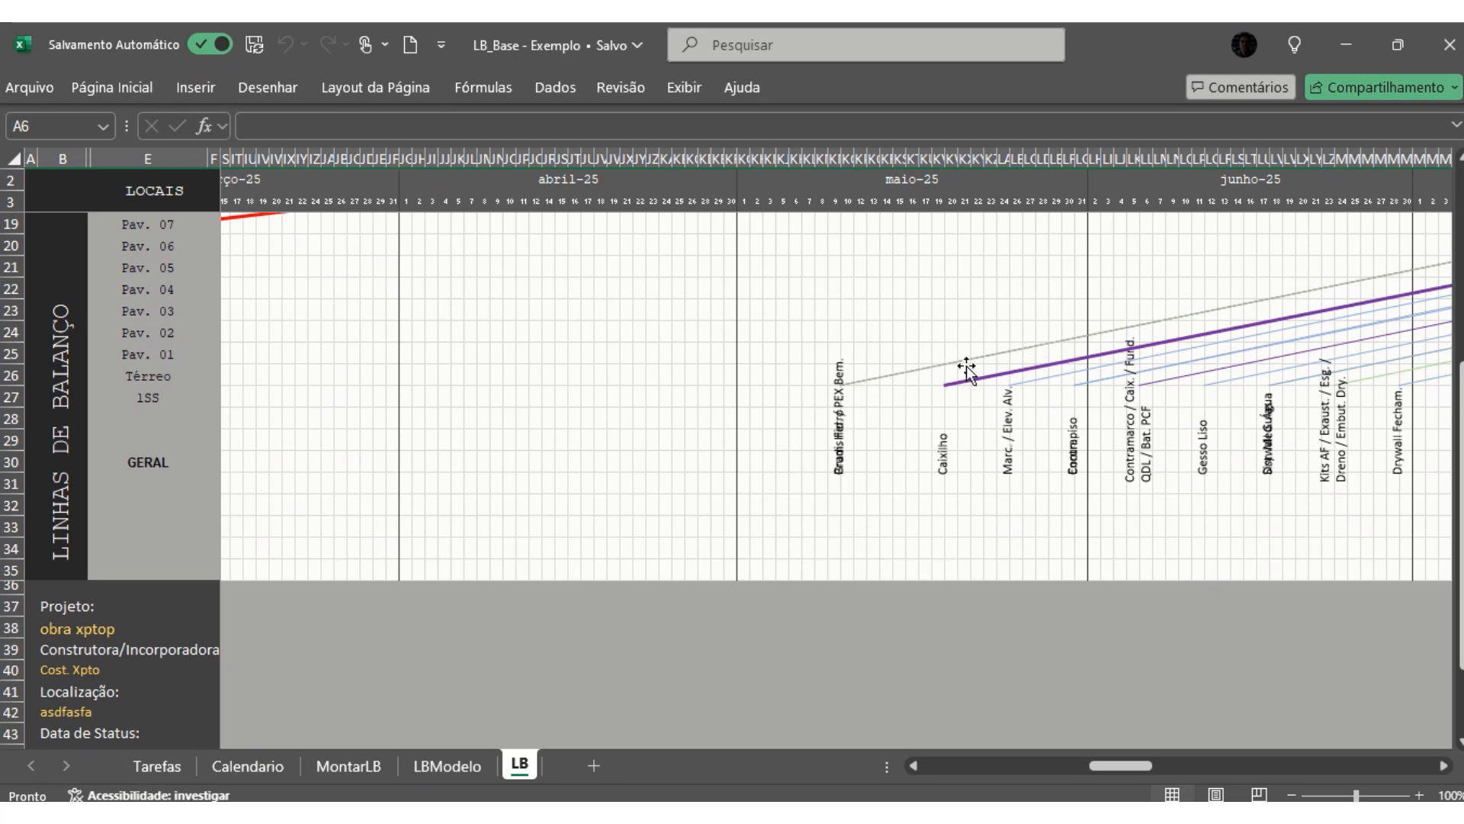
click(839, 421)
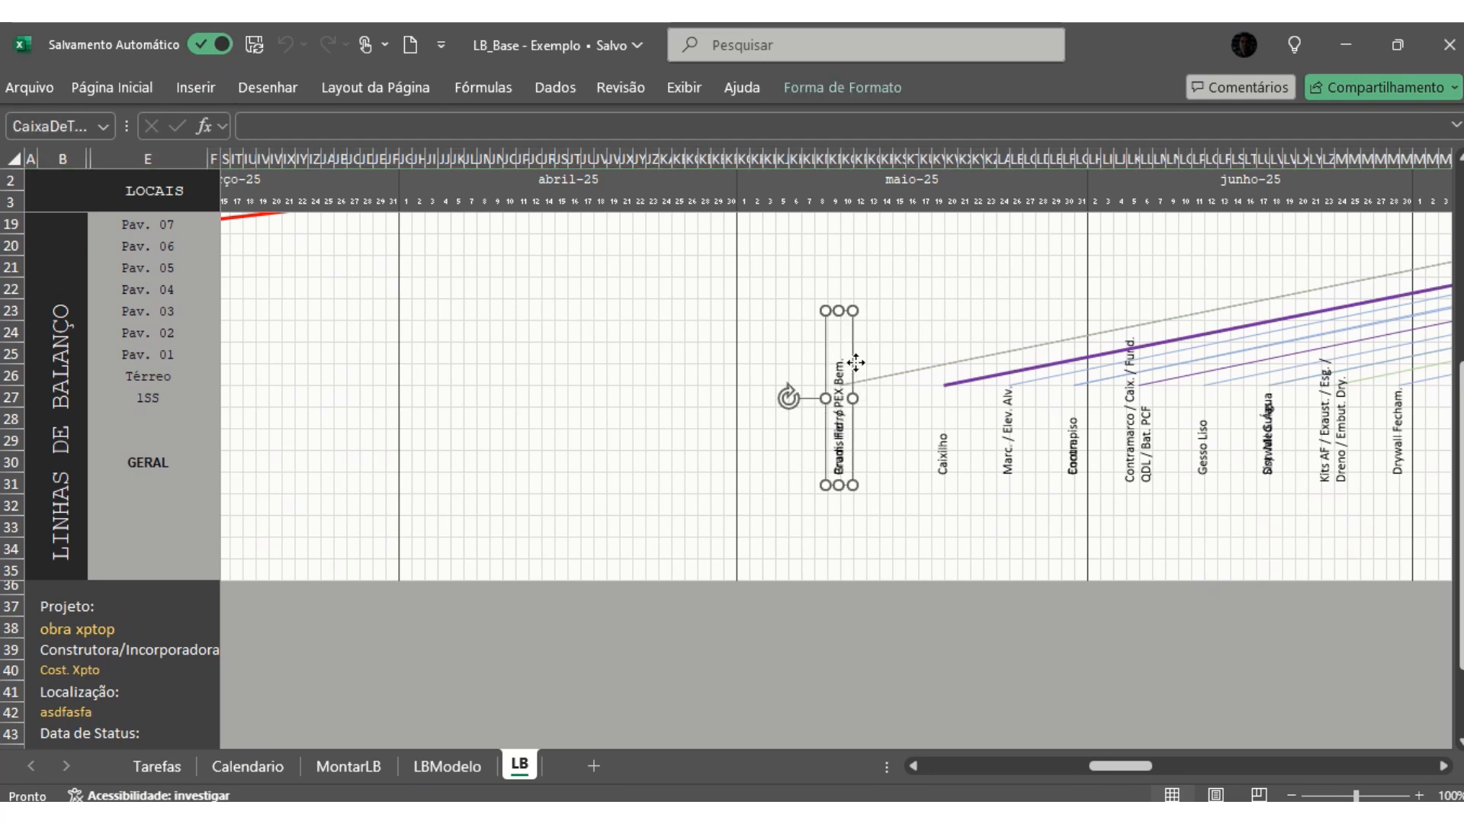
drag(854, 369, 855, 503)
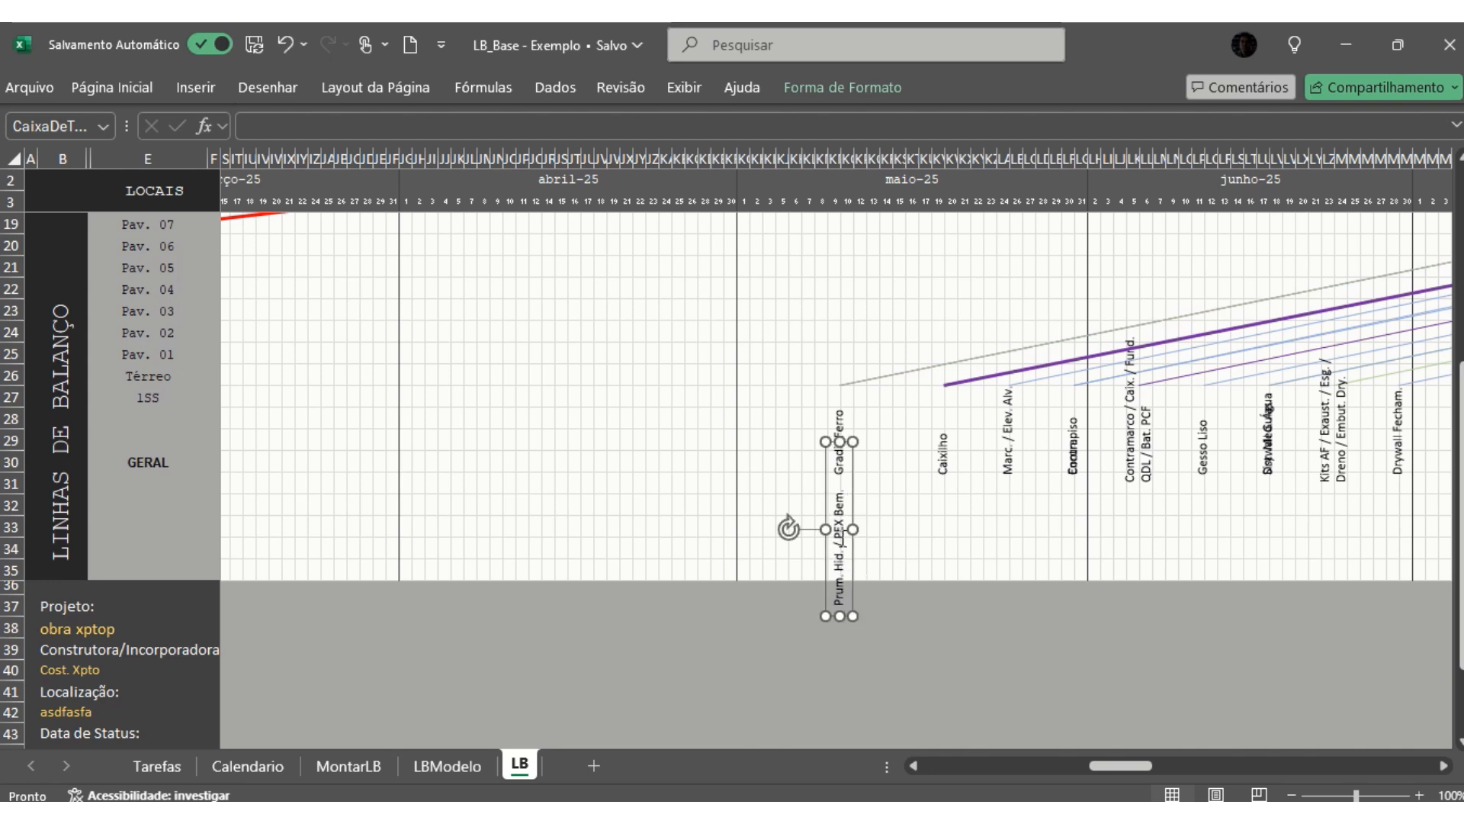
click(783, 417)
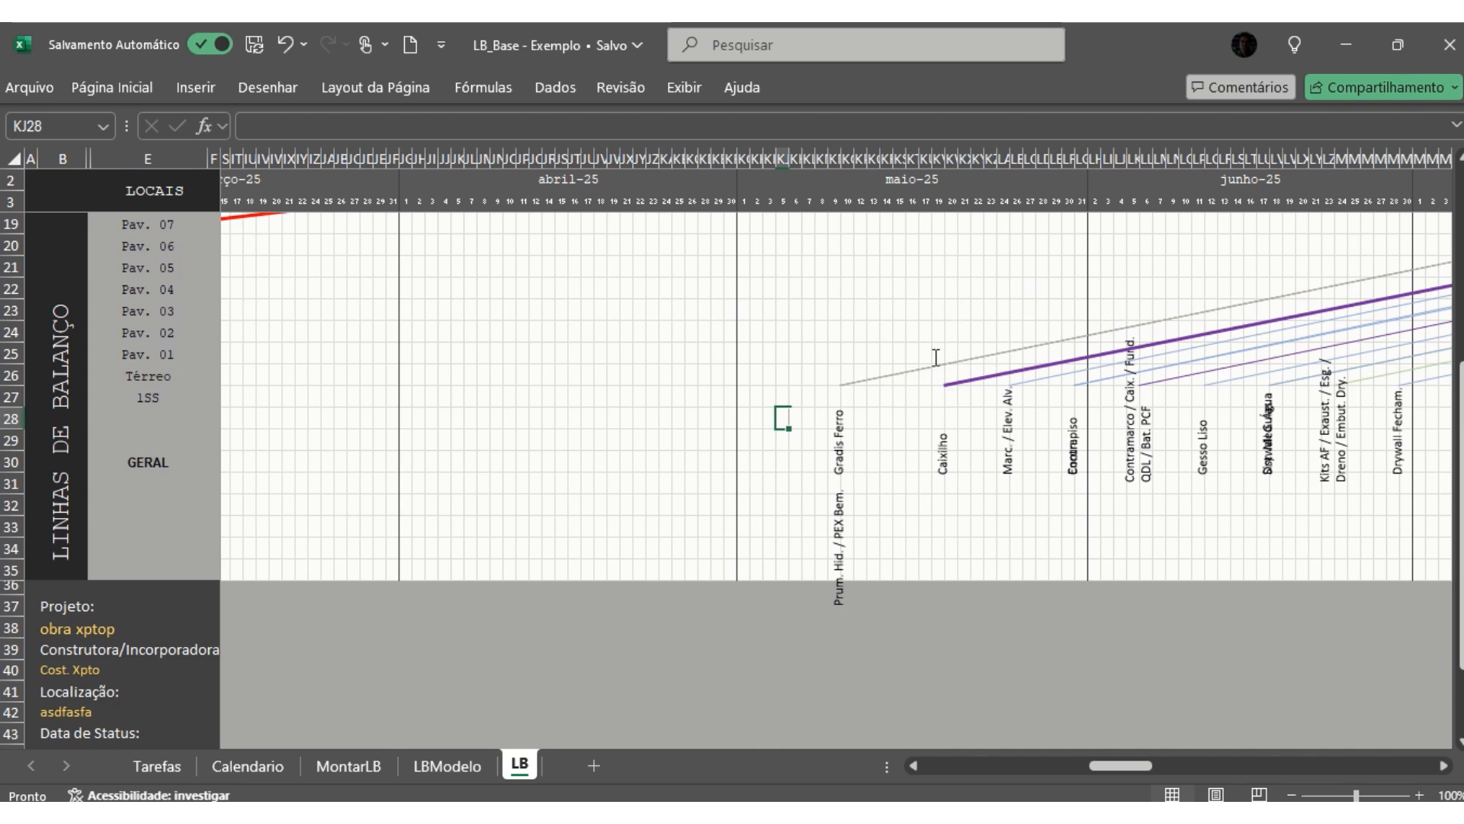
click(983, 356)
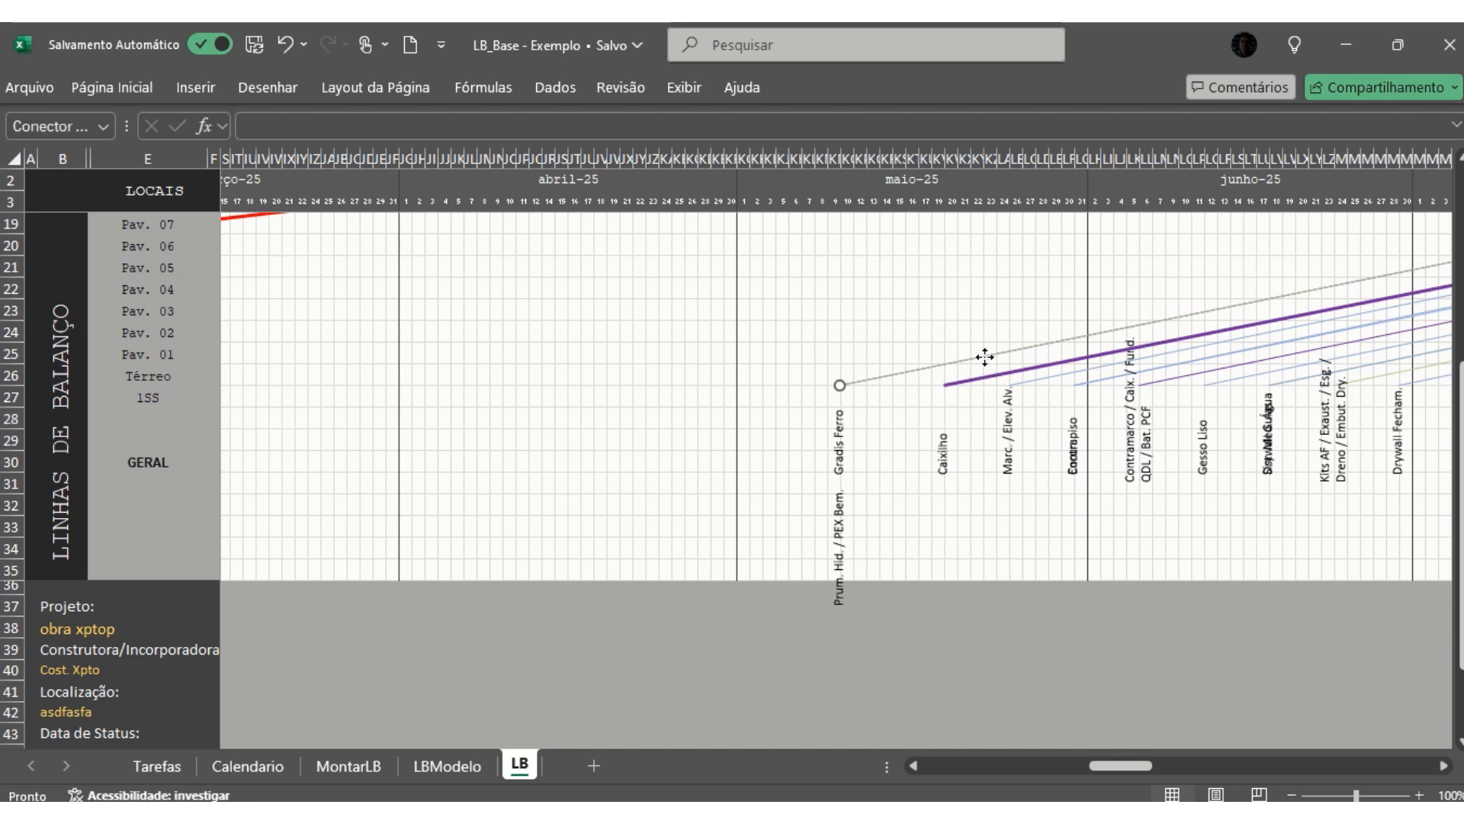
right_click(908, 373)
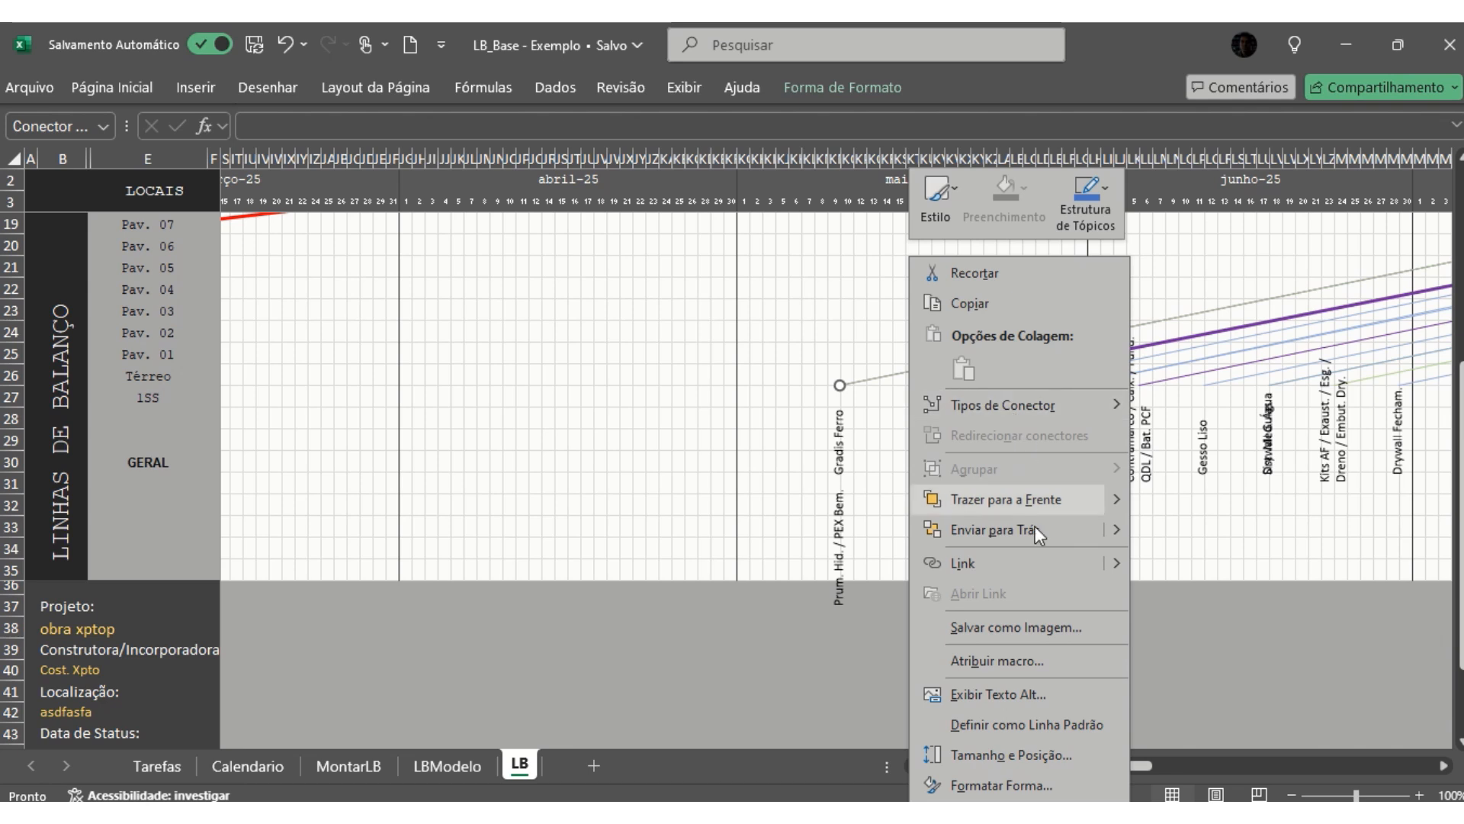
click(1023, 693)
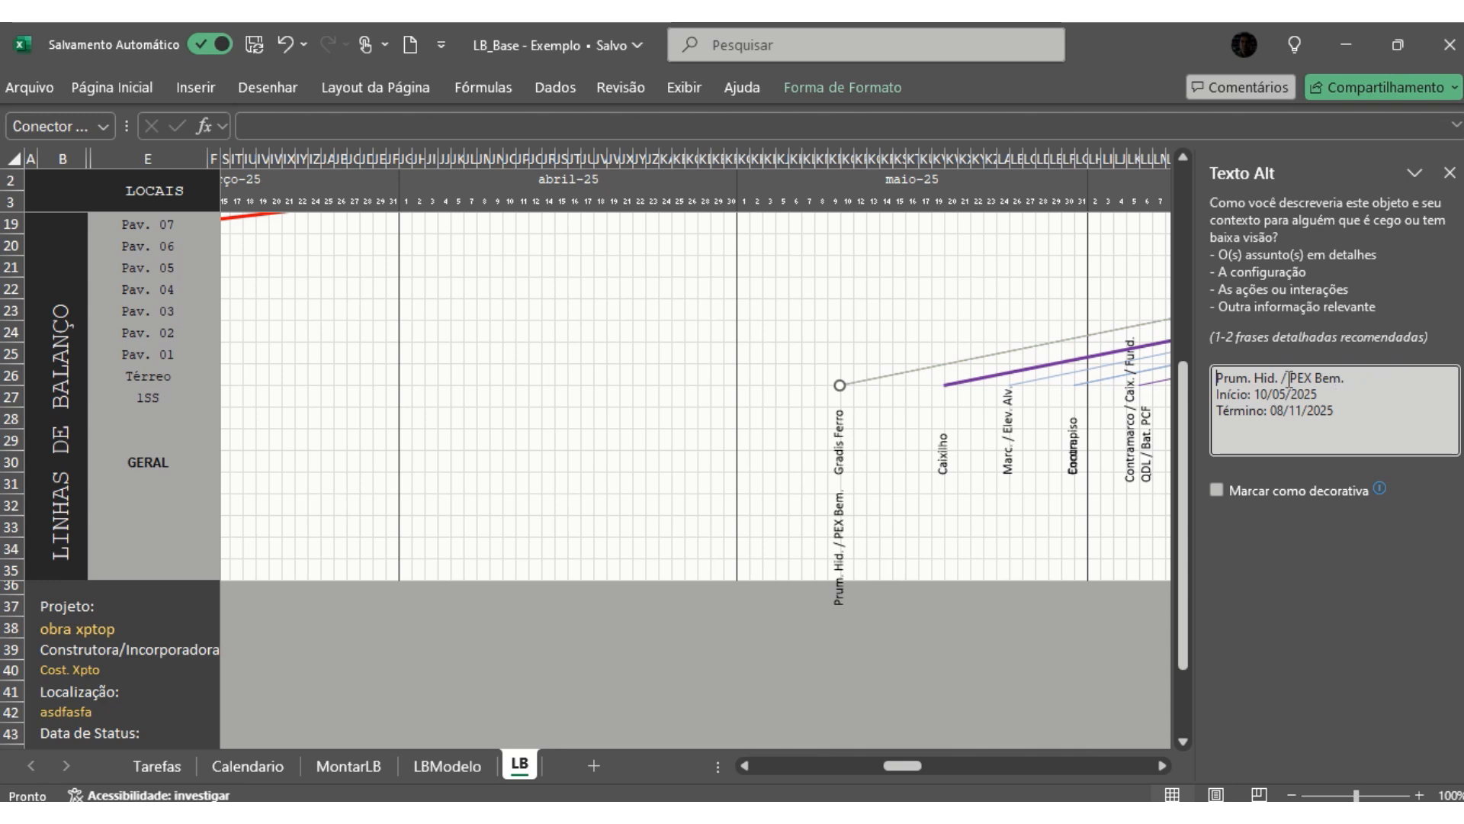
drag(1256, 394, 1342, 416)
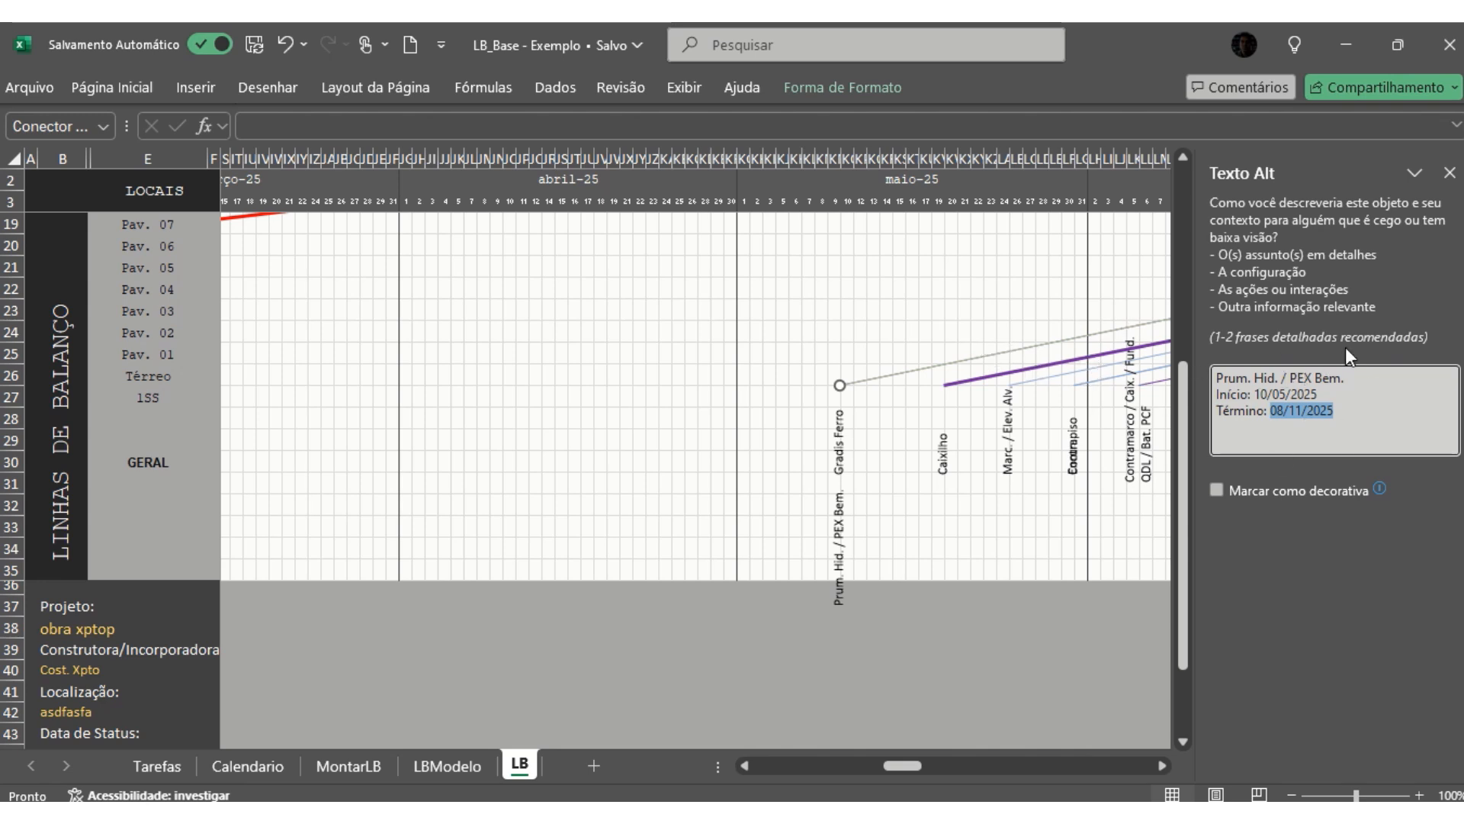
click(1450, 173)
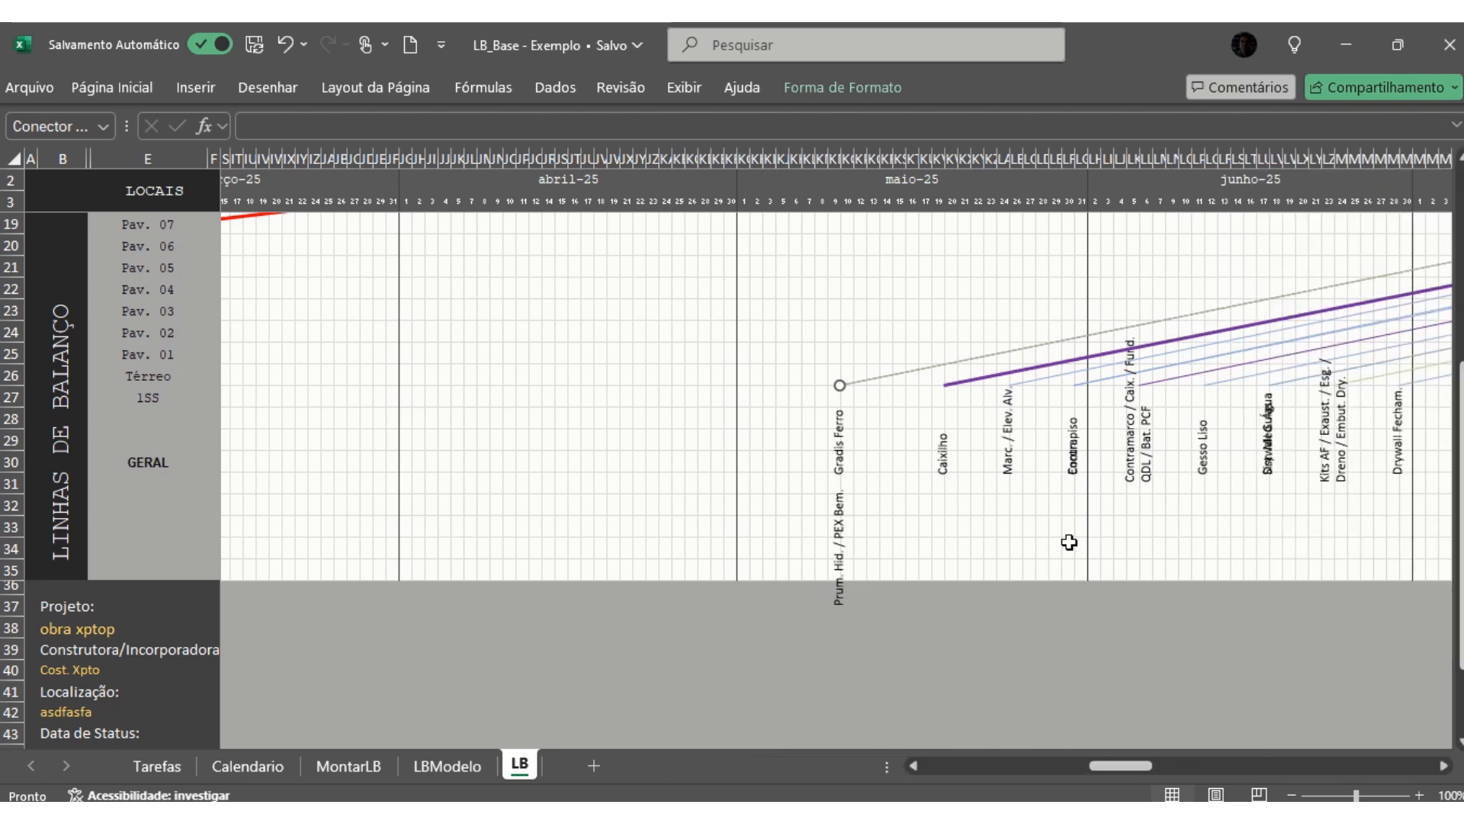
click(965, 381)
- Separate the overlapping labels by moving Contrapiso below Encun. and Drywall Guias below Sist. Med. Água
drag(1122, 769, 1150, 772)
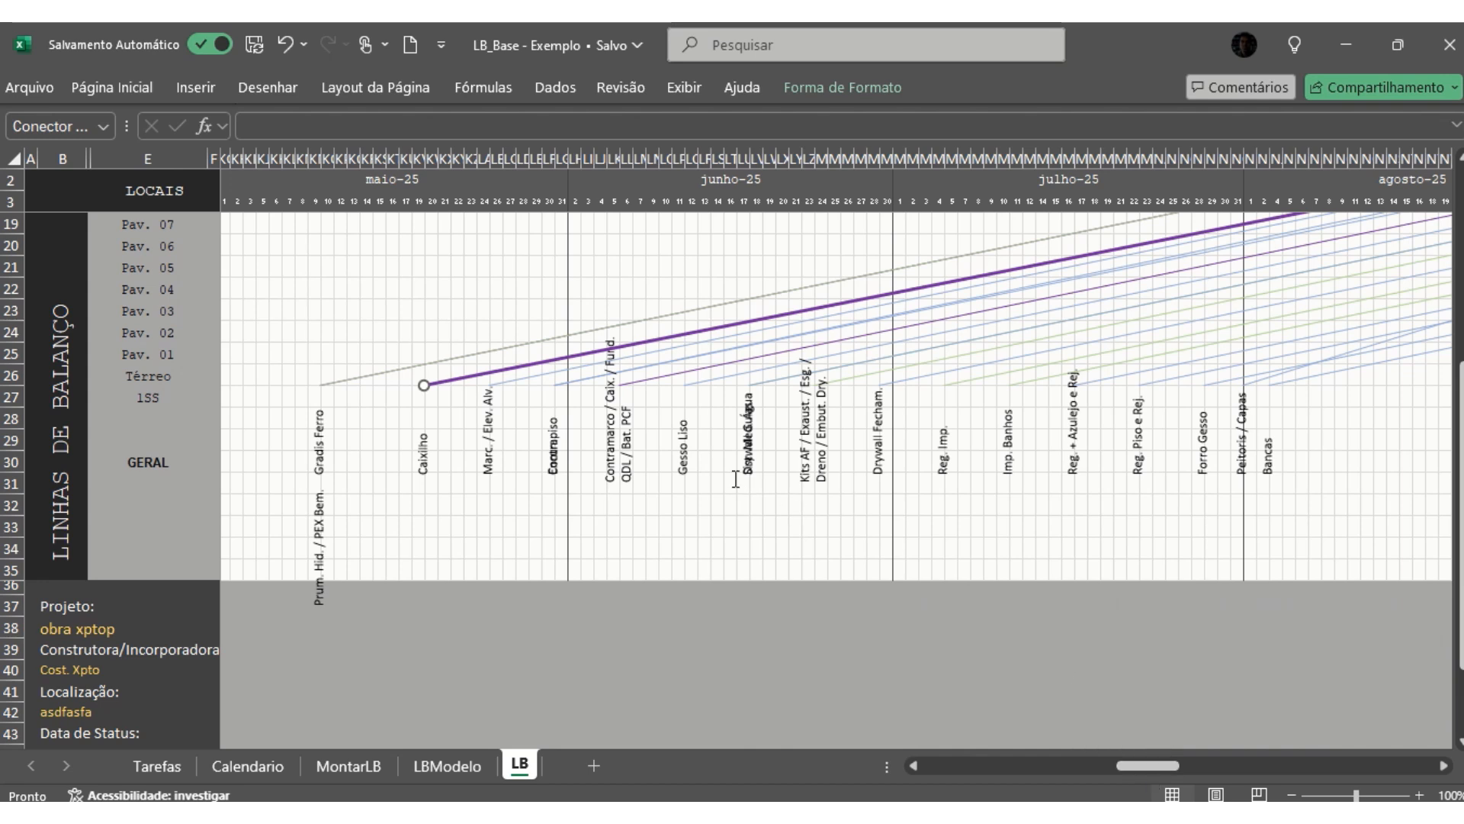
click(554, 438)
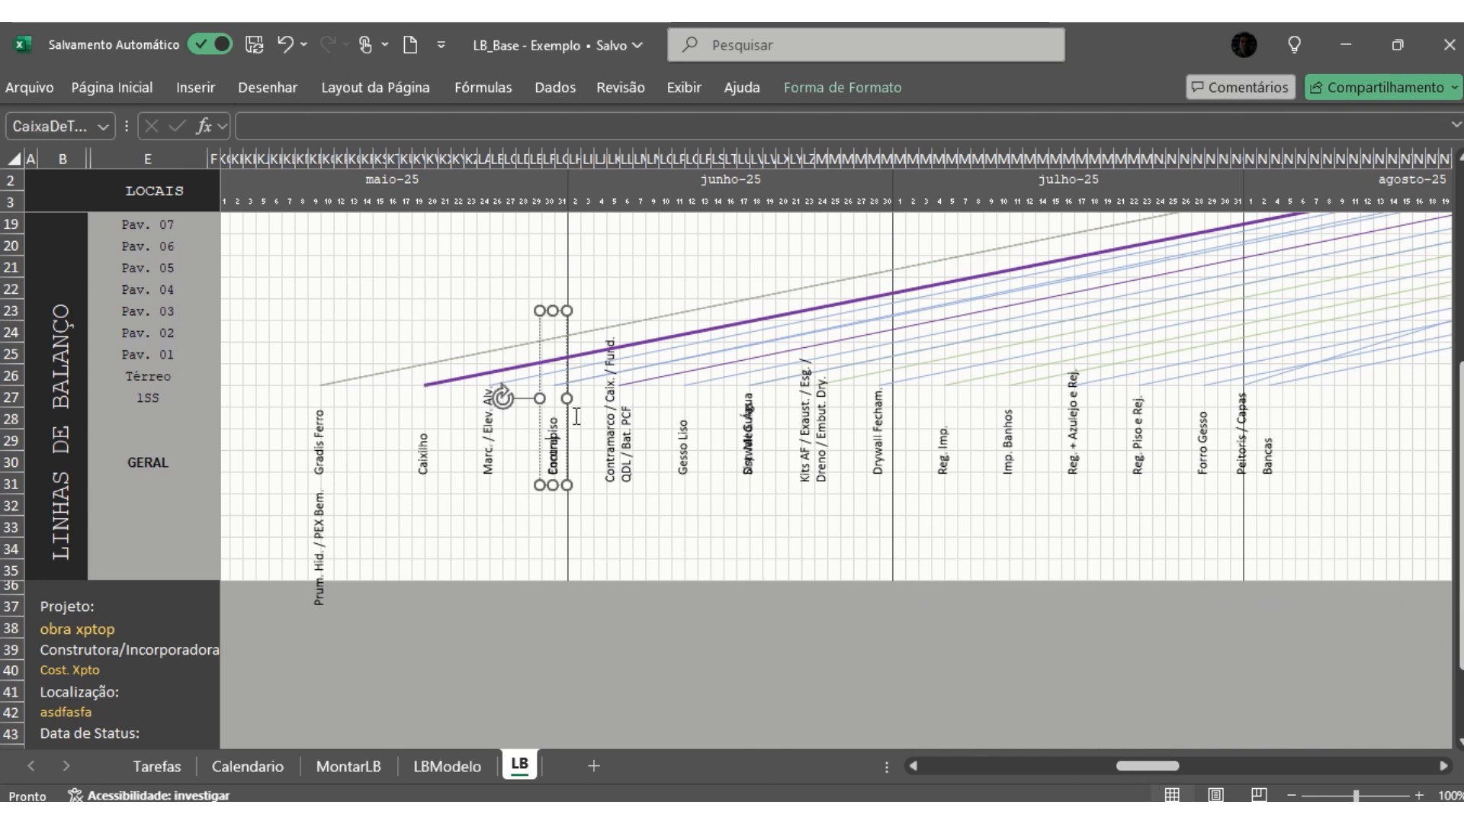
drag(567, 364, 568, 438)
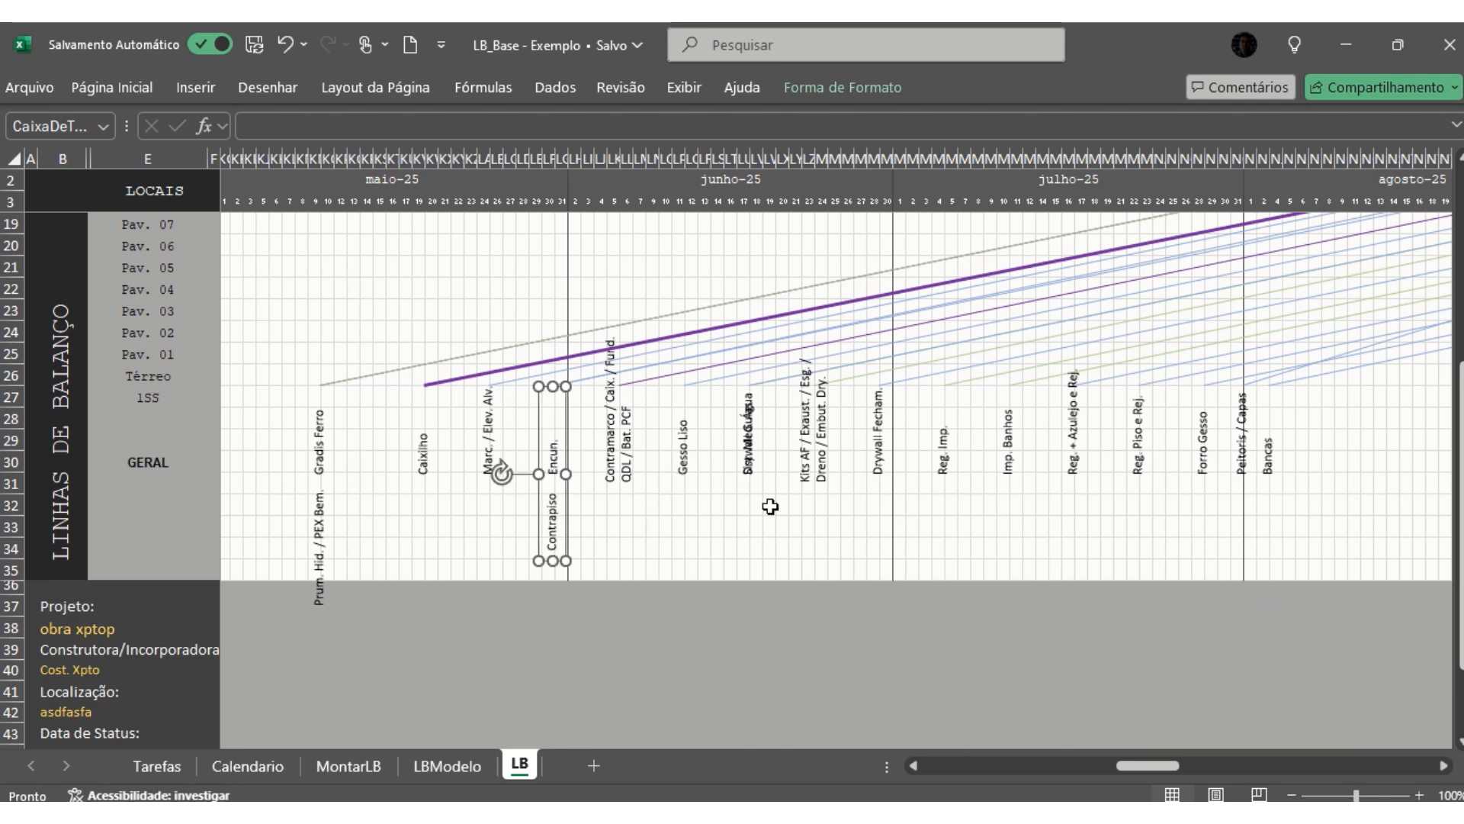
click(743, 442)
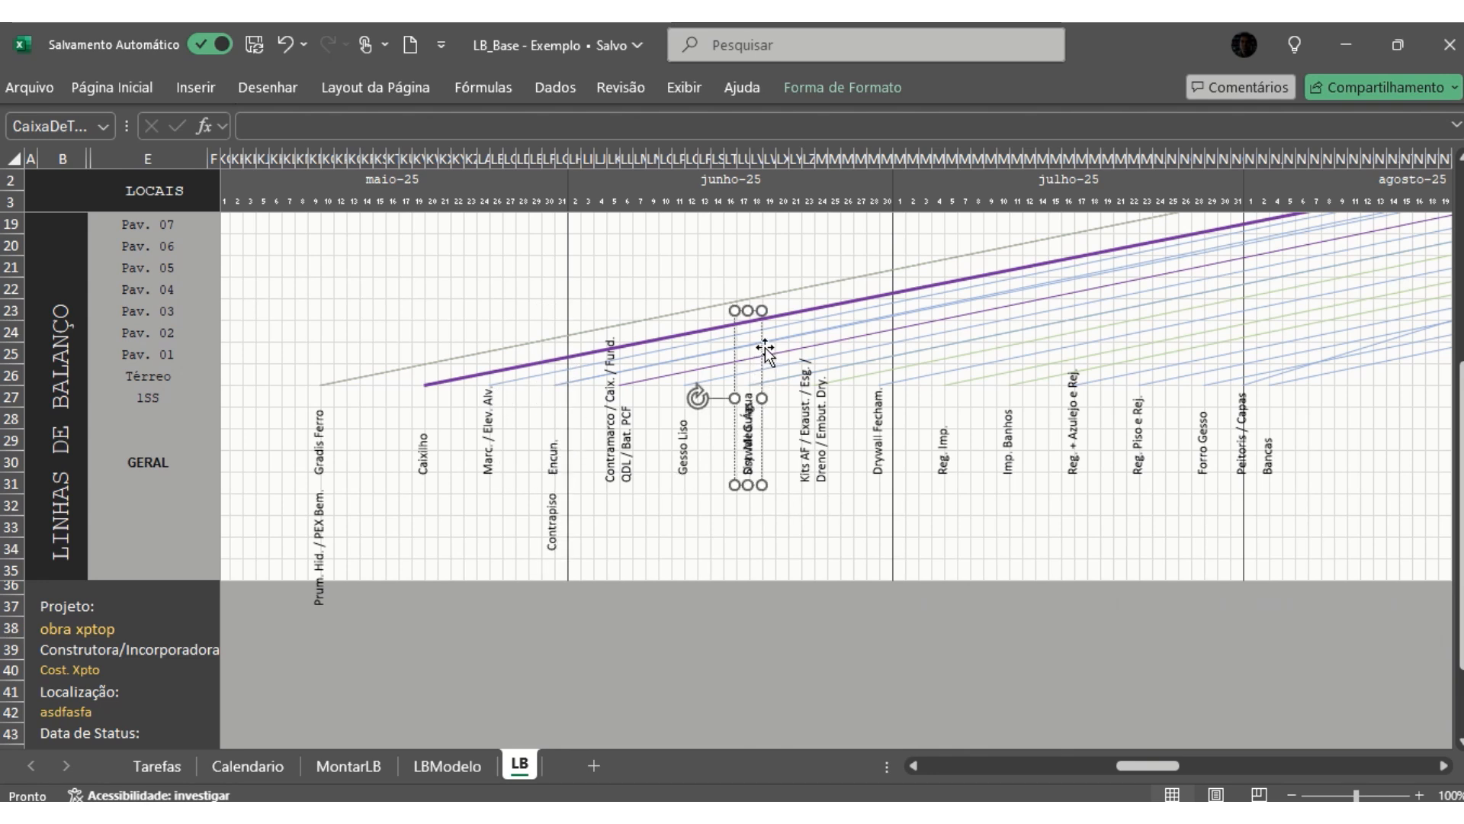
drag(763, 347, 763, 438)
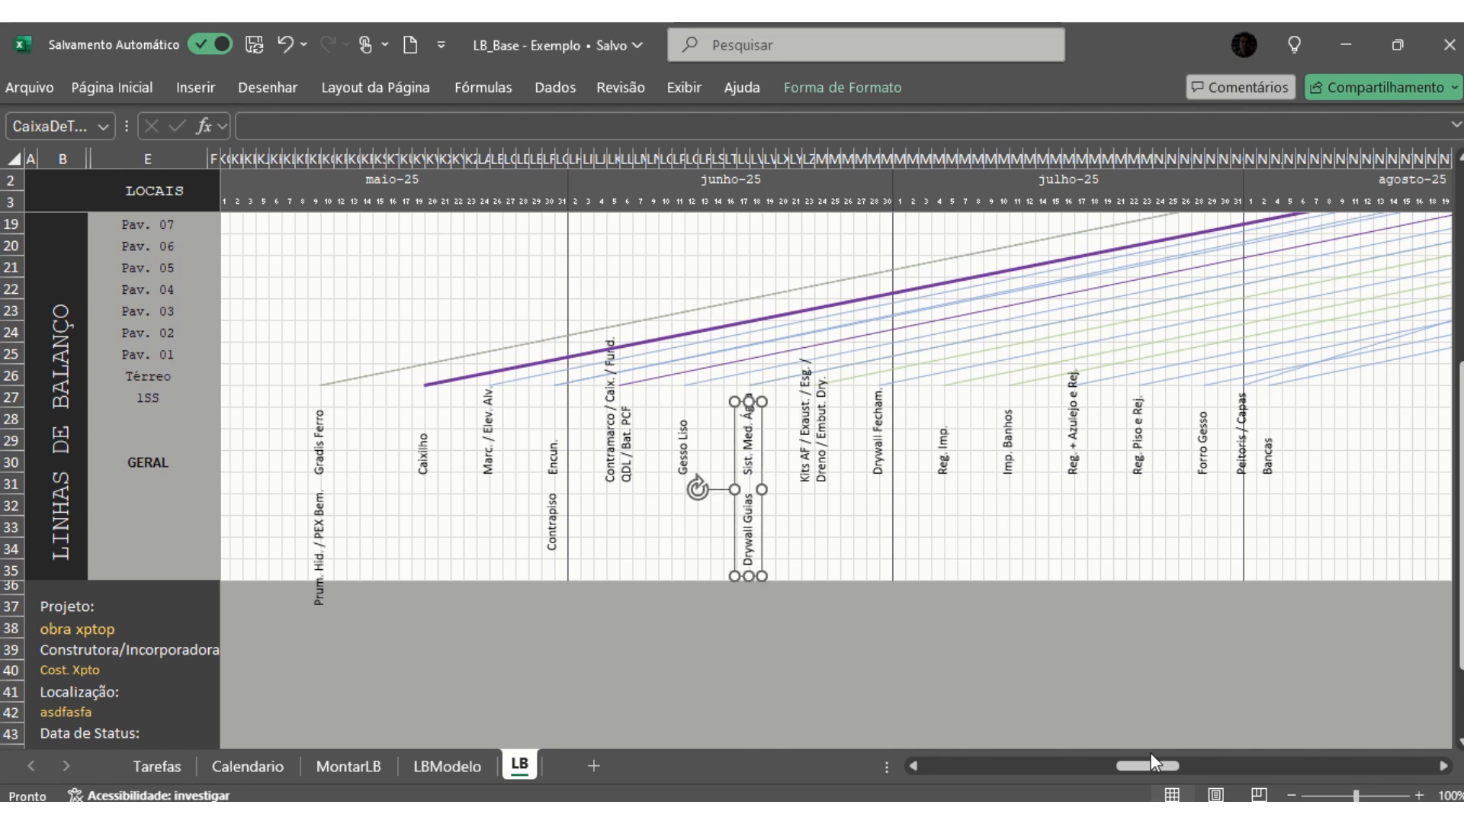
drag(1151, 755, 1233, 752)
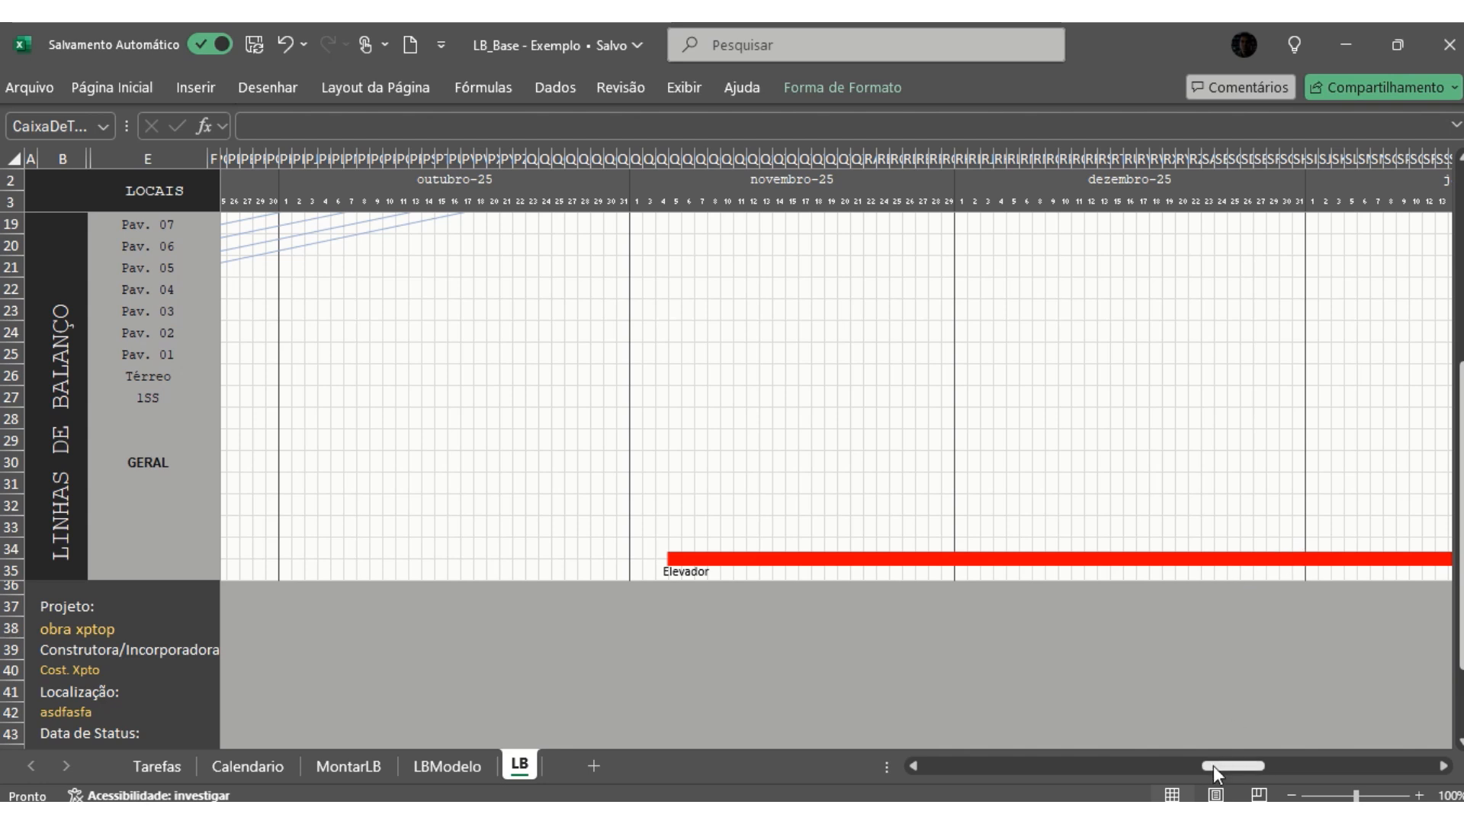
- Lengthen the Louças / Alim. E Miolos / QDL label's box and move it below the overlapping Sup. Interrup. / Tom. label in late janeiro-26
drag(1214, 765, 1257, 769)
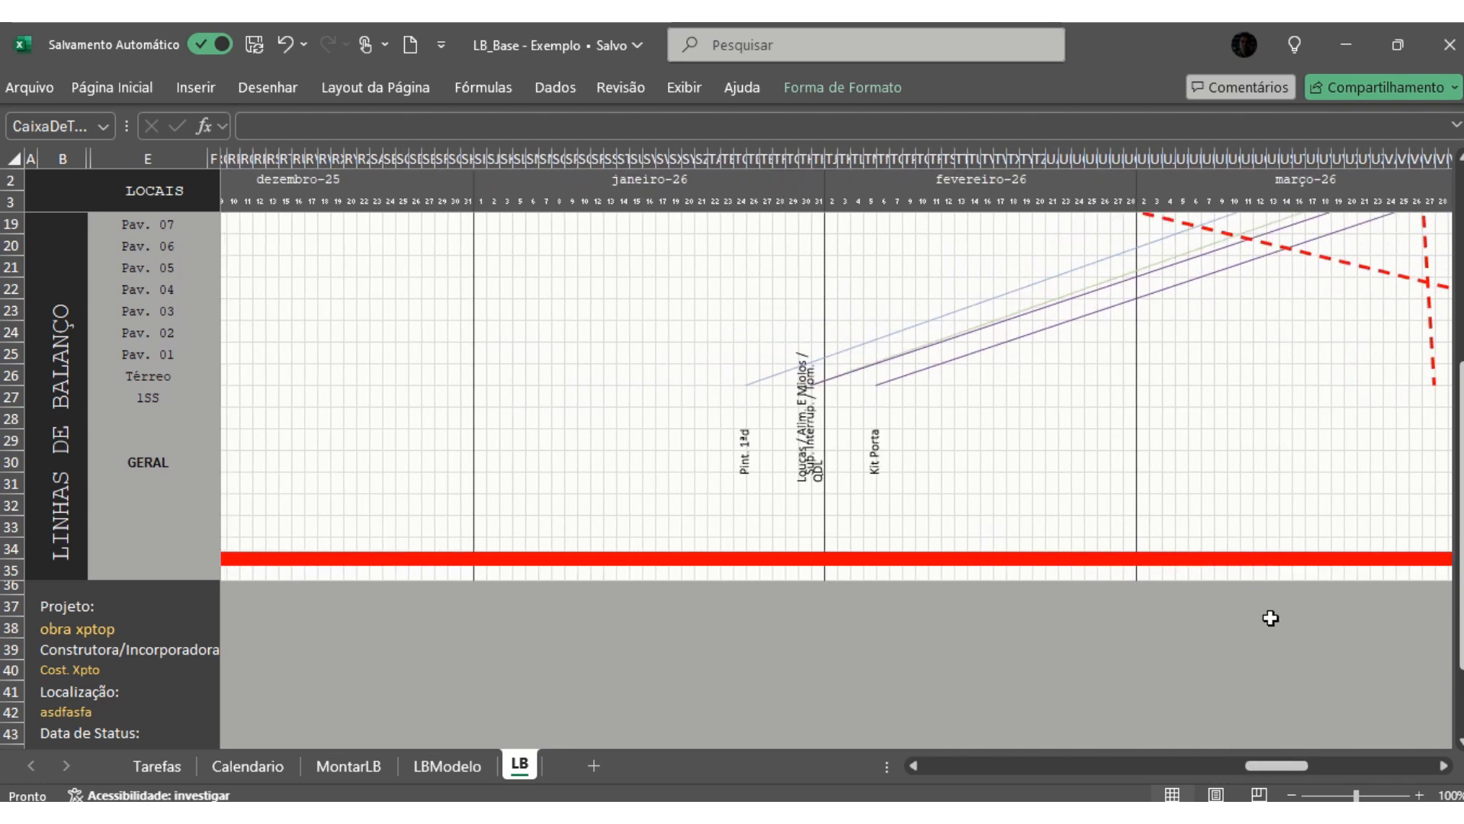
click(802, 425)
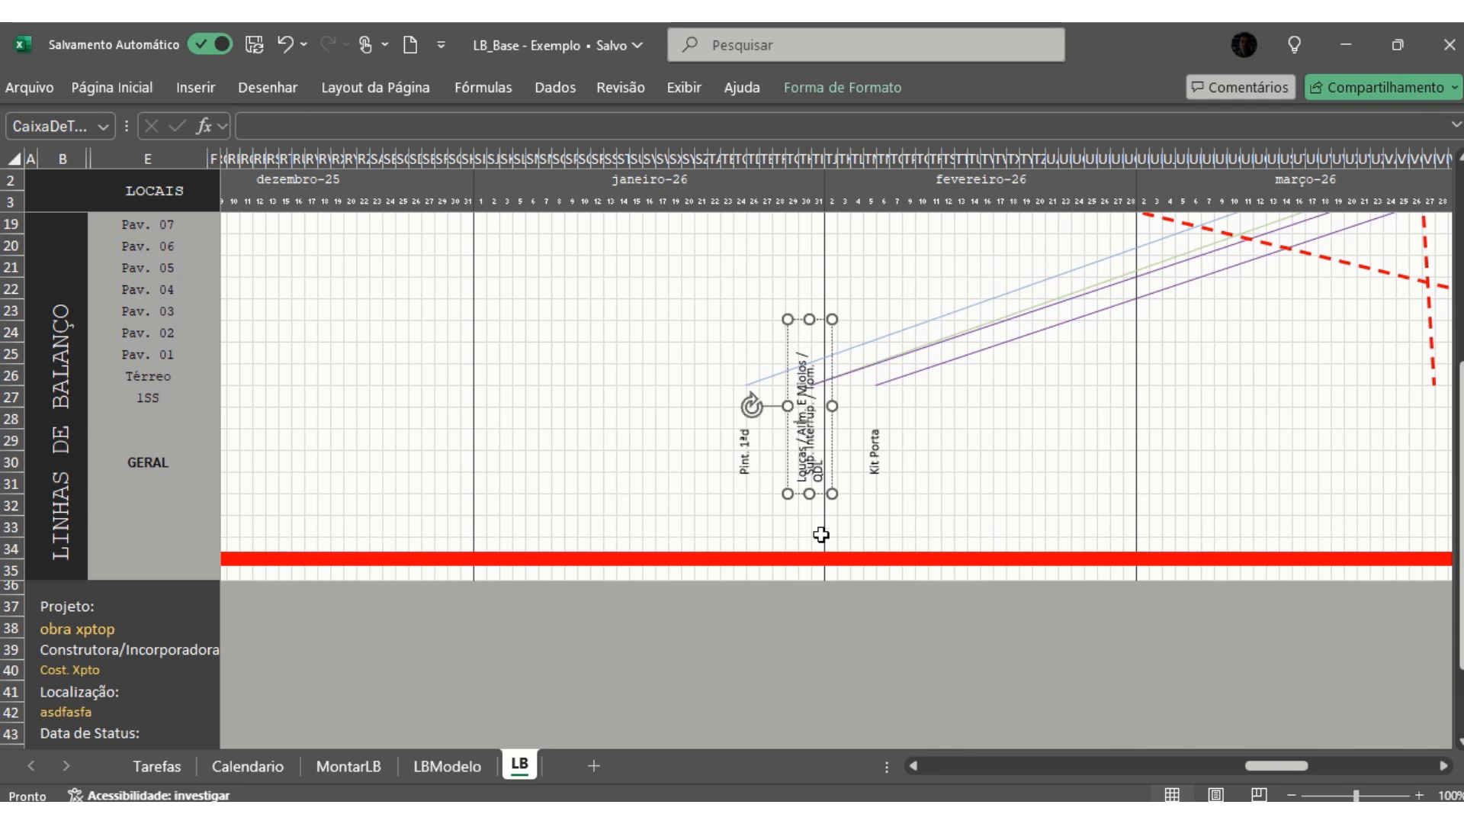
drag(806, 488, 807, 566)
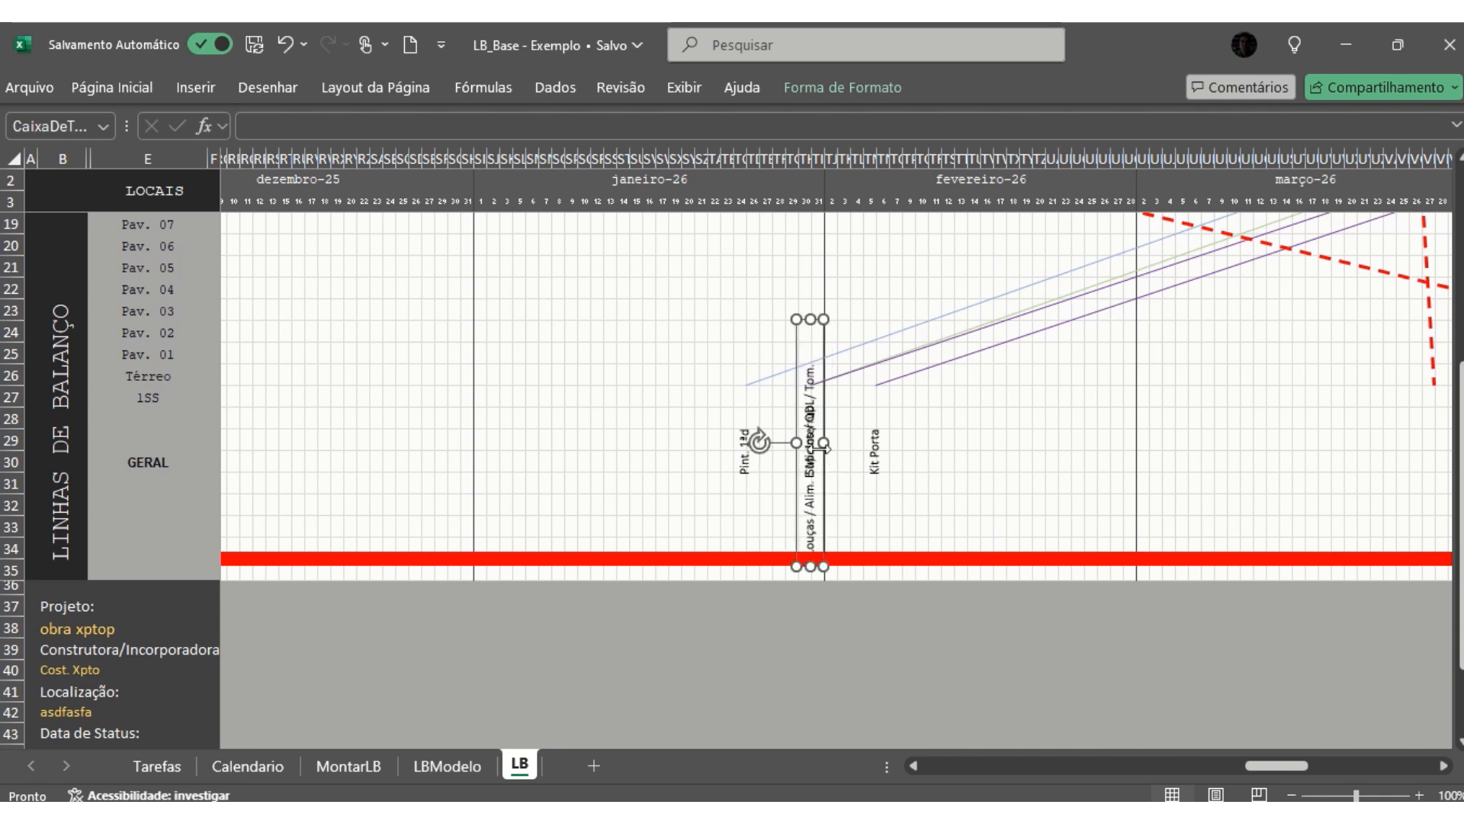
drag(826, 406, 830, 486)
click(999, 461)
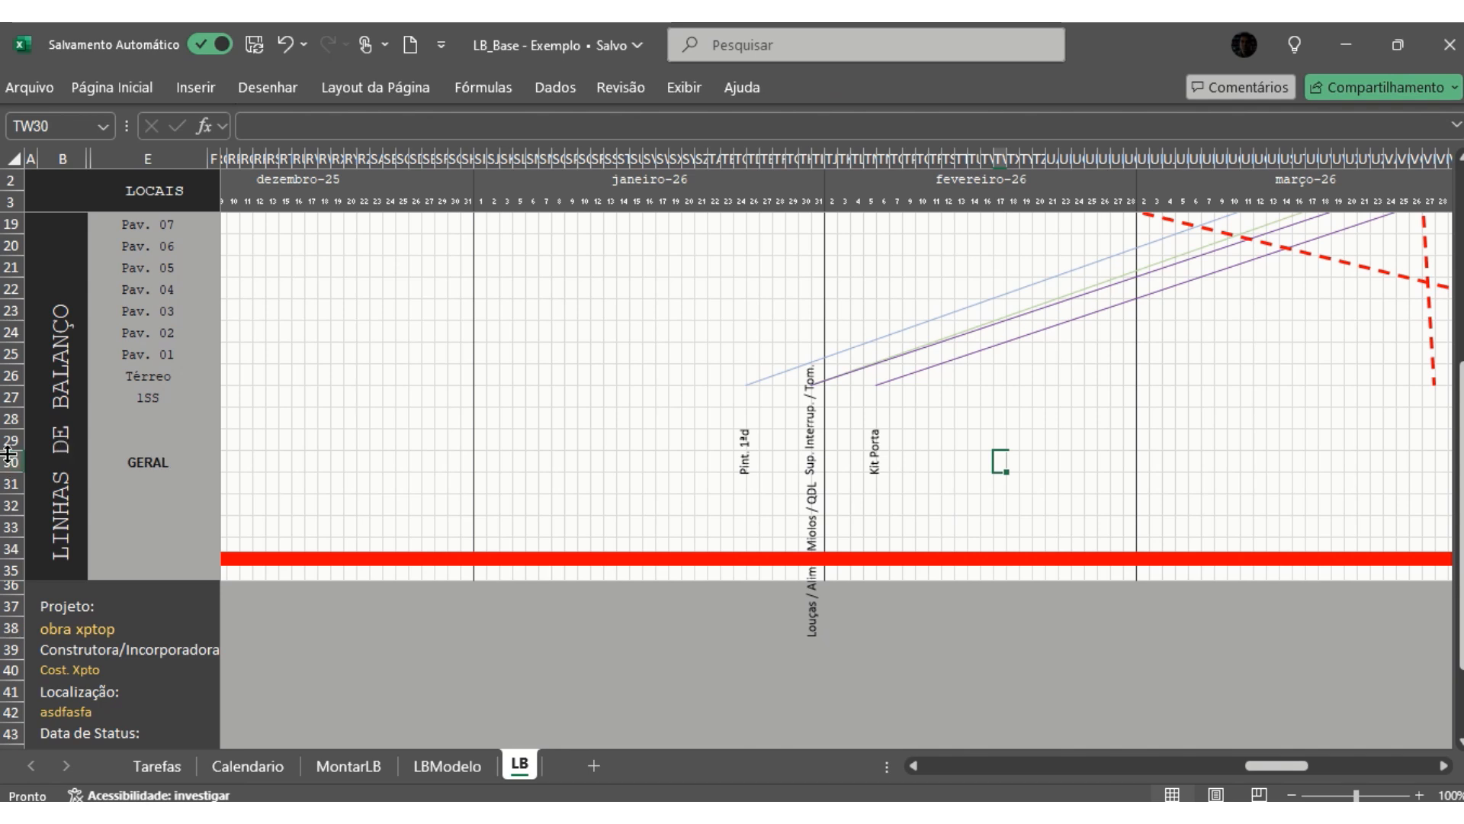
drag(11, 461, 3, 552)
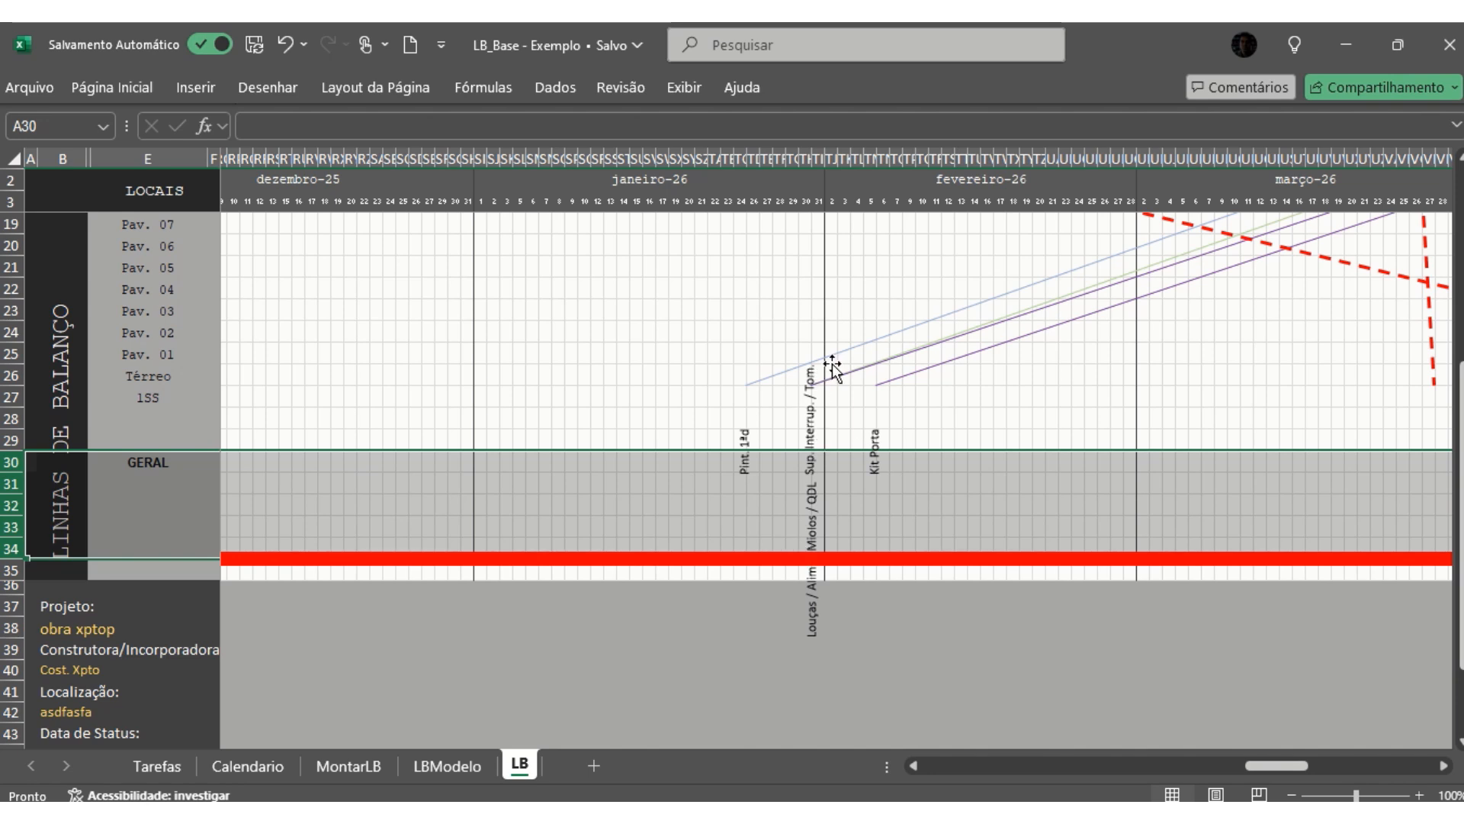
click(969, 390)
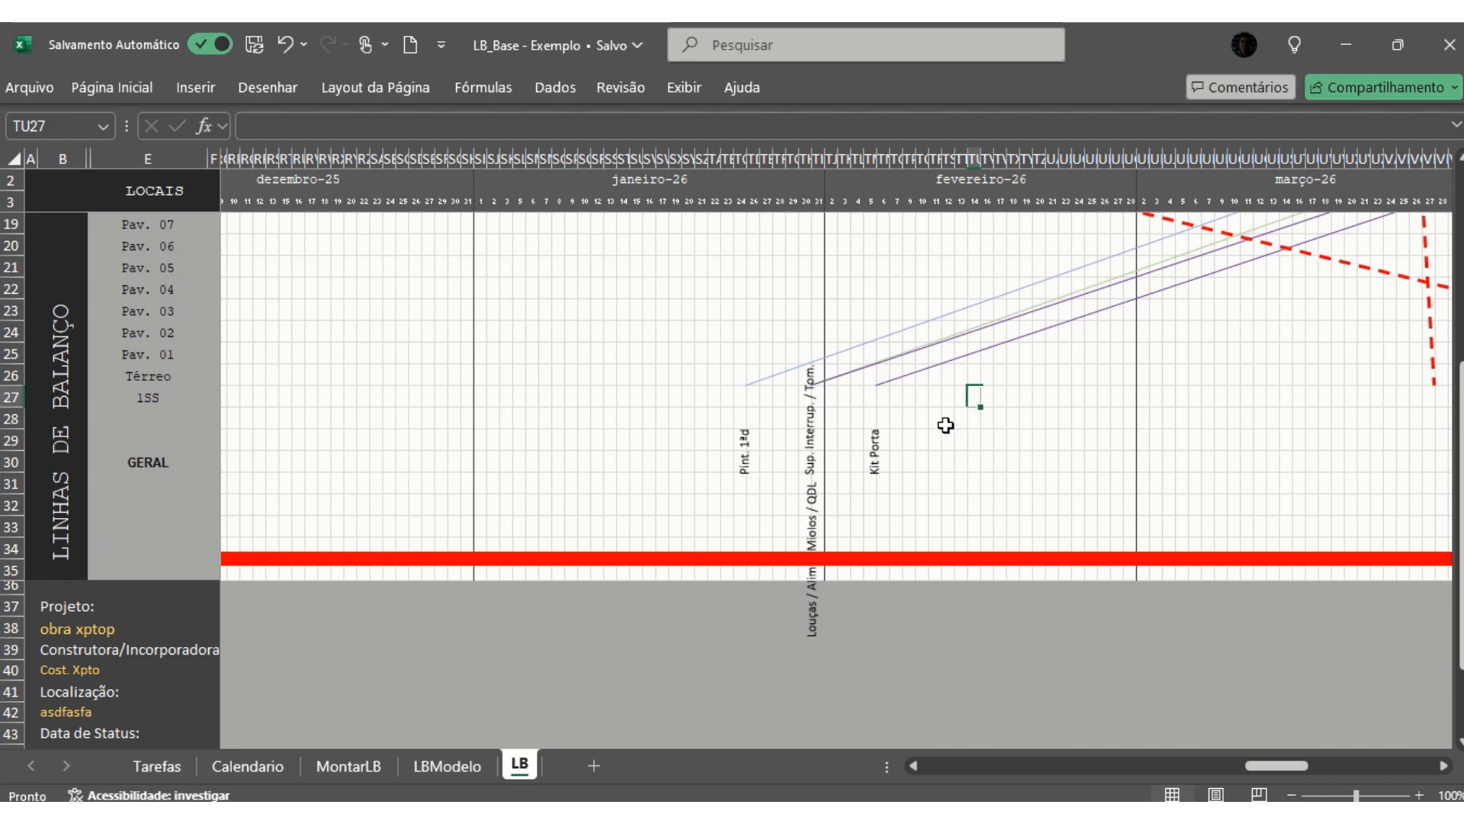
- Review the TORRE lines from outubro-25 to fevereiro-26, comparing the Fachada Text. line with the internal activity lines and the Pint. 1ªd start
scroll(945, 425, up, 5)
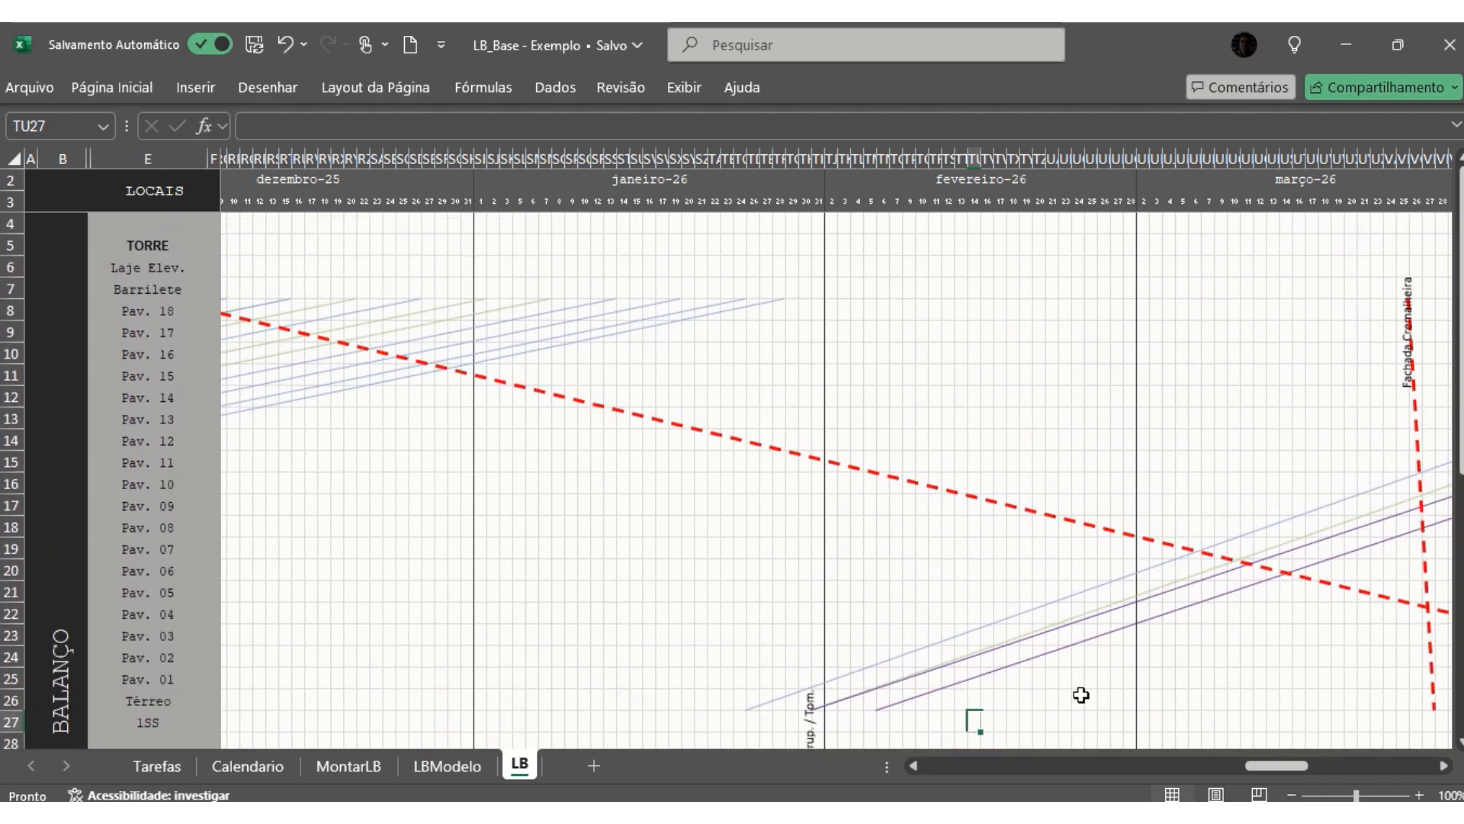
drag(1262, 766, 1232, 767)
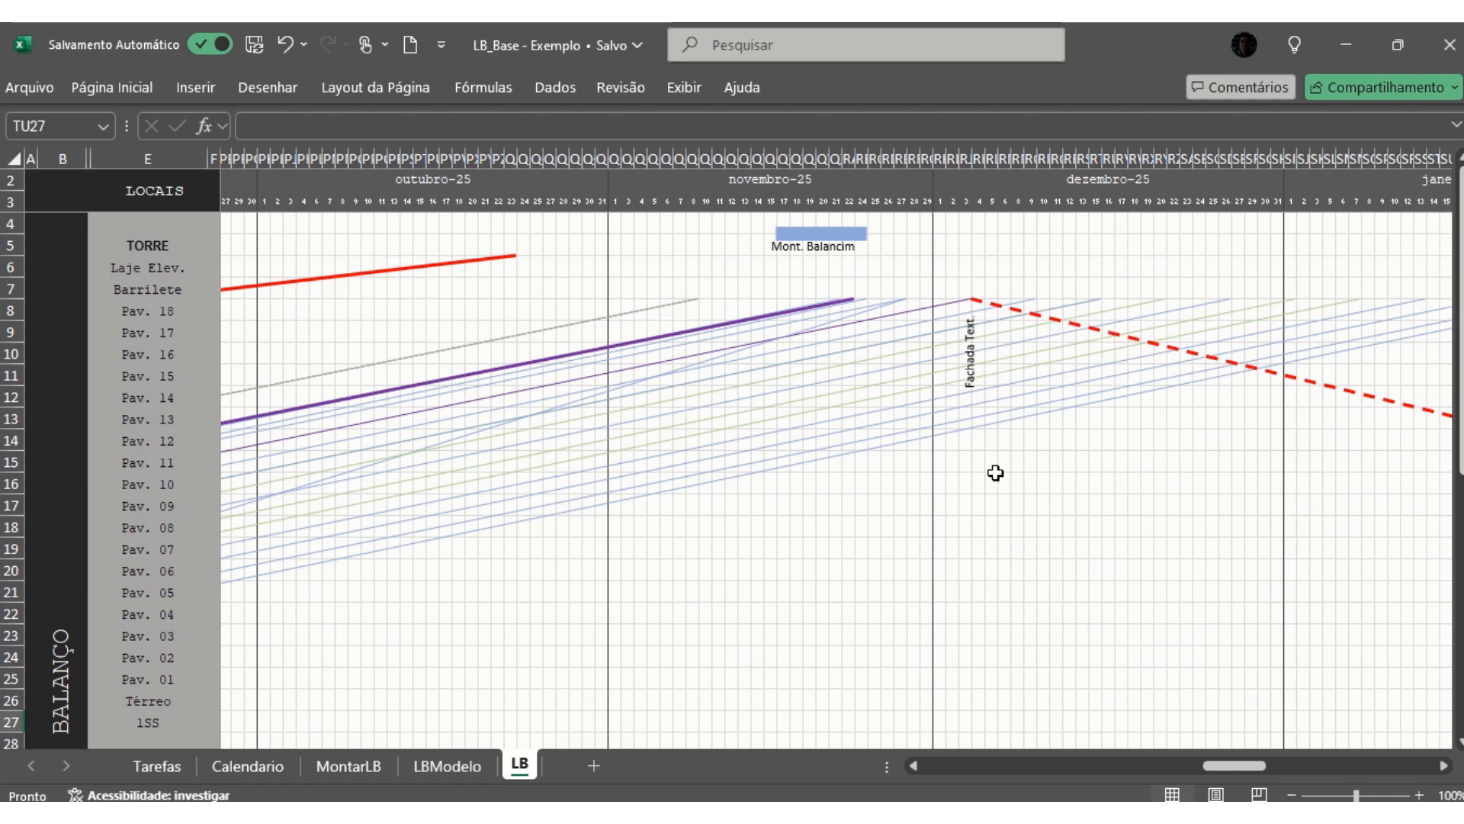
drag(1214, 758, 1210, 761)
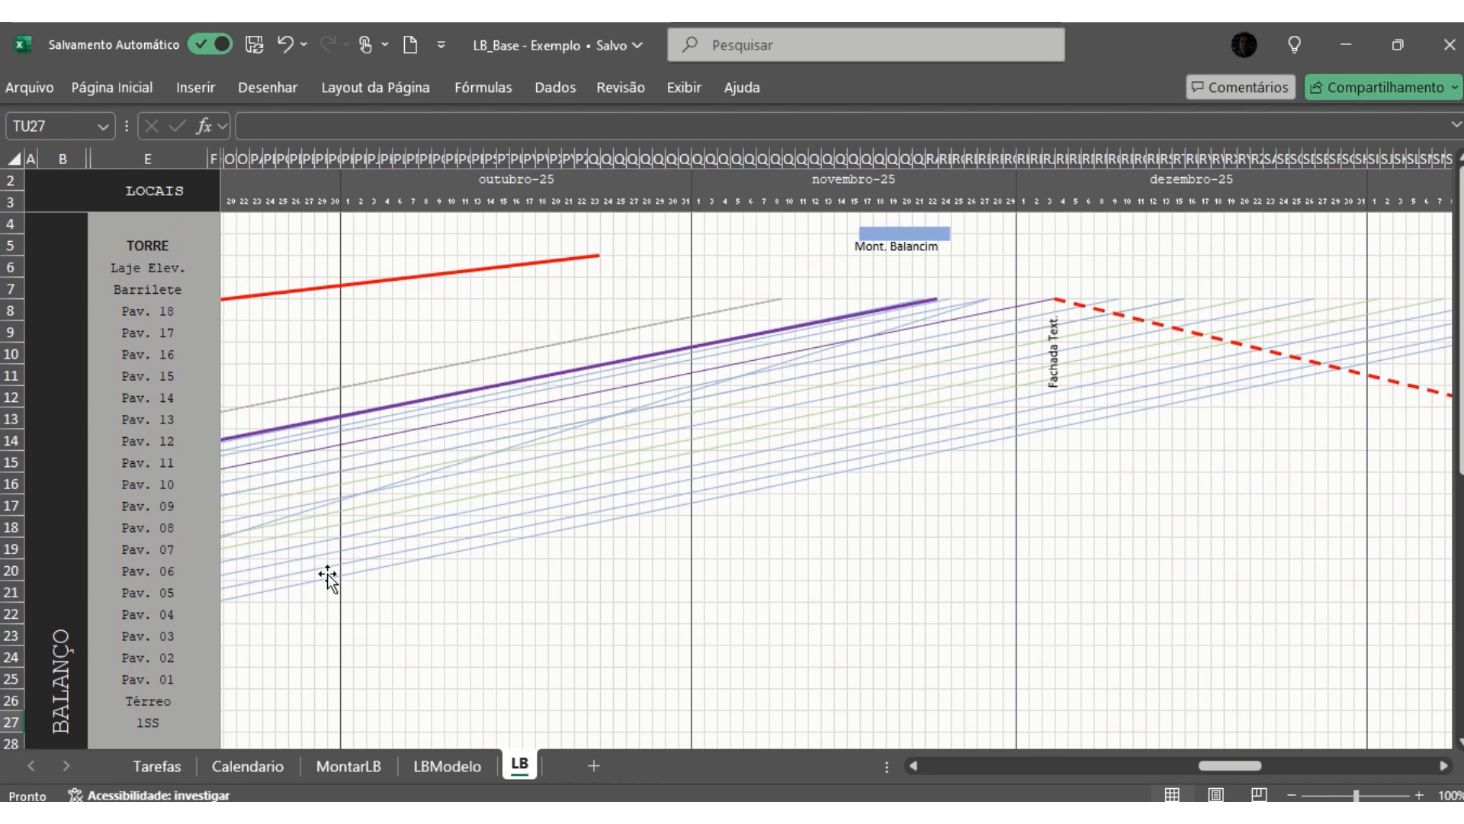
drag(1227, 769, 1257, 770)
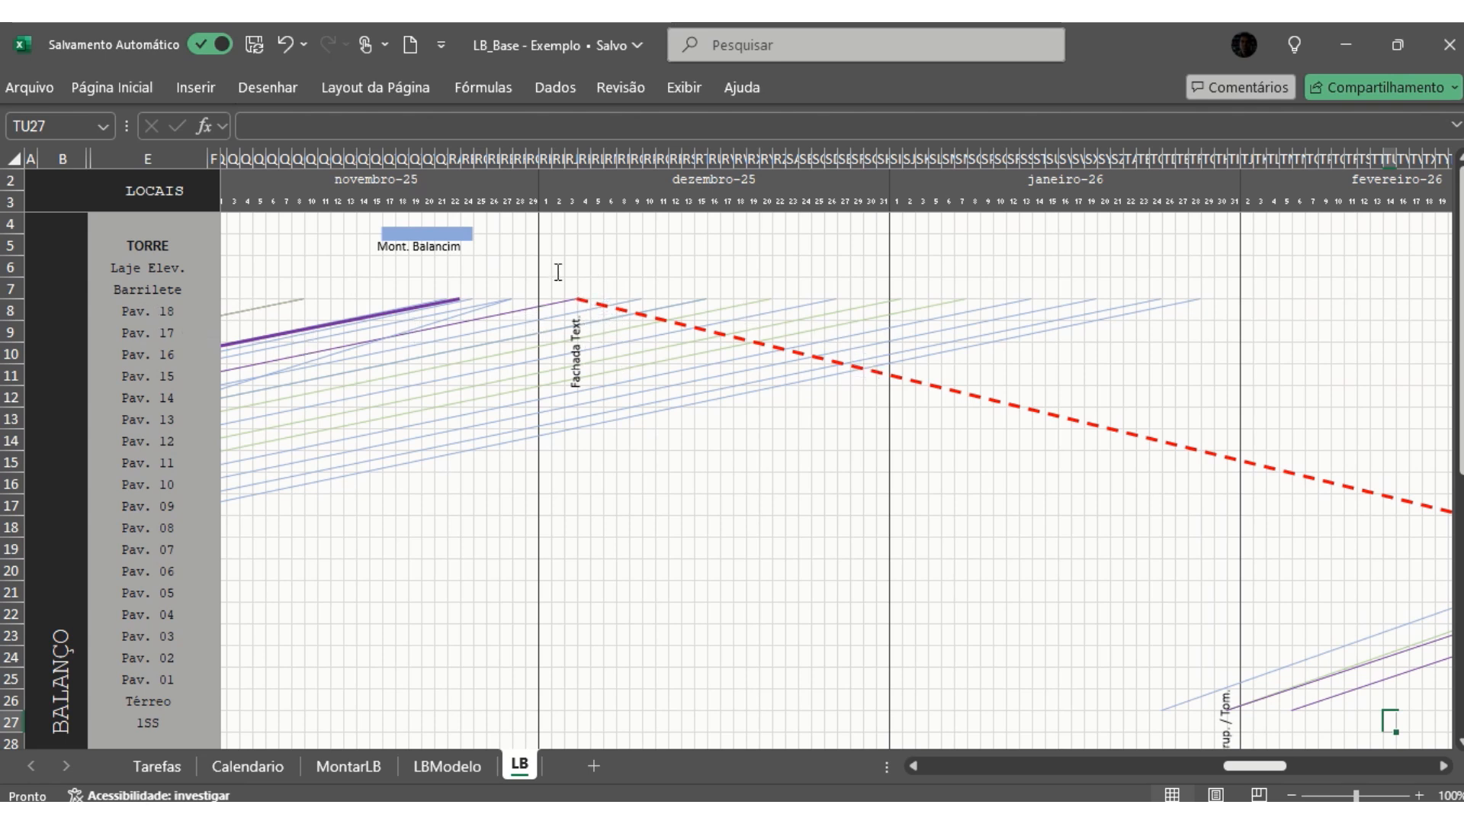
scroll(1226, 744, down, 2)
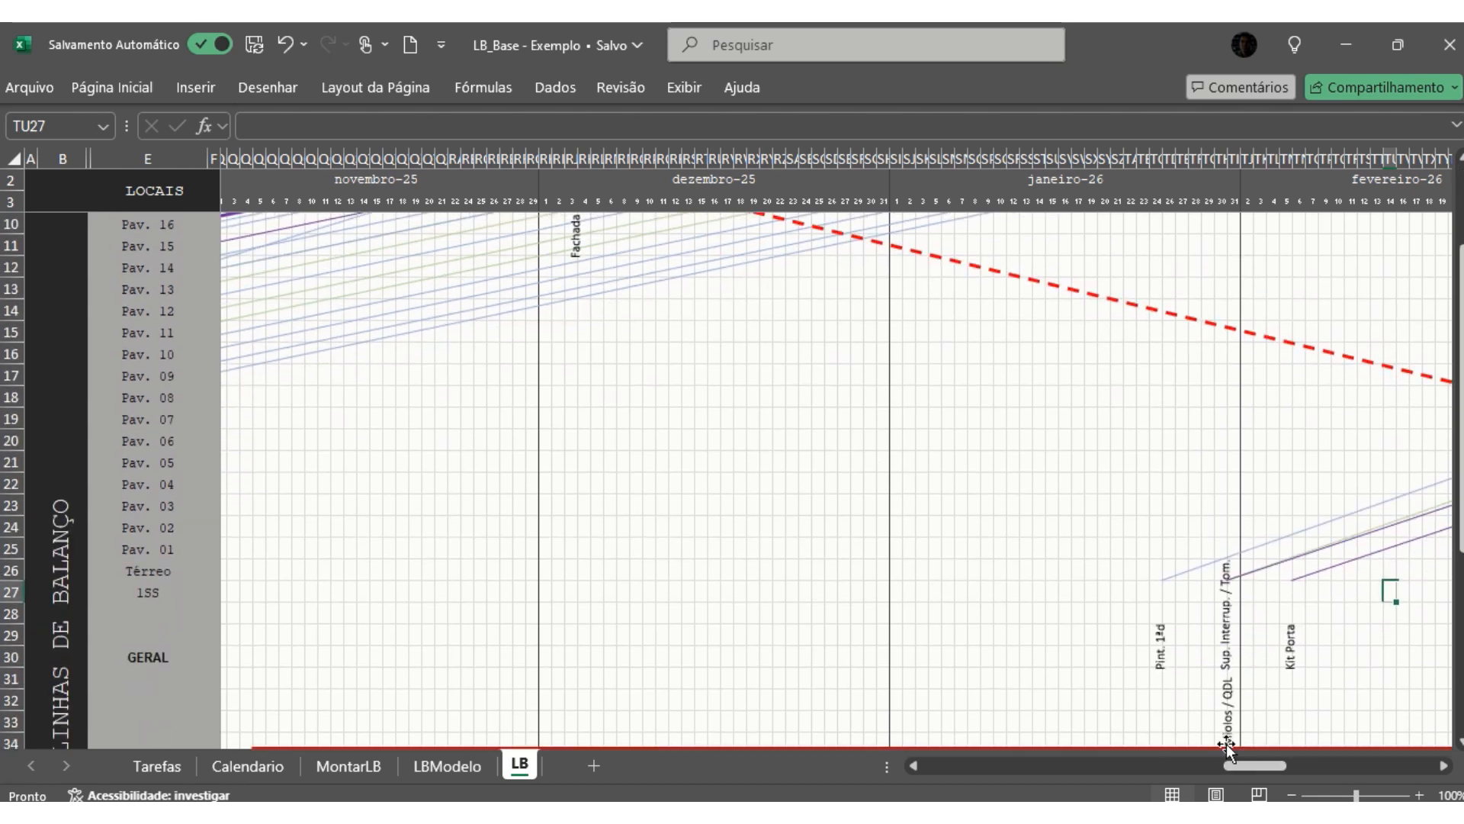
scroll(1151, 414, up, 2)
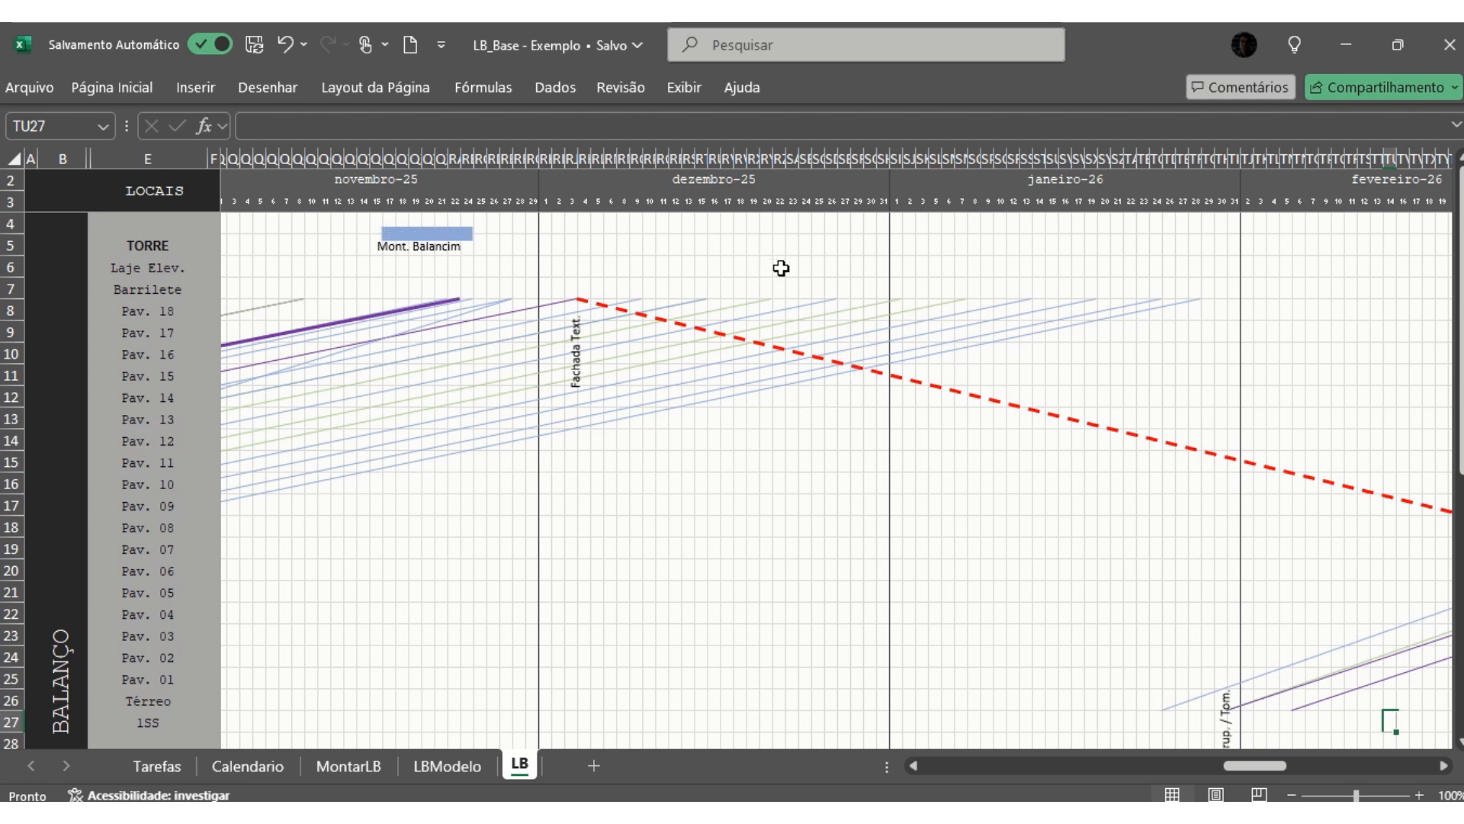
- Examine the rest of the LB chart from fevereiro-26 to outubro-26, from the Fachada Cremalheira line through to the Vistoria line
drag(1231, 766, 1279, 762)
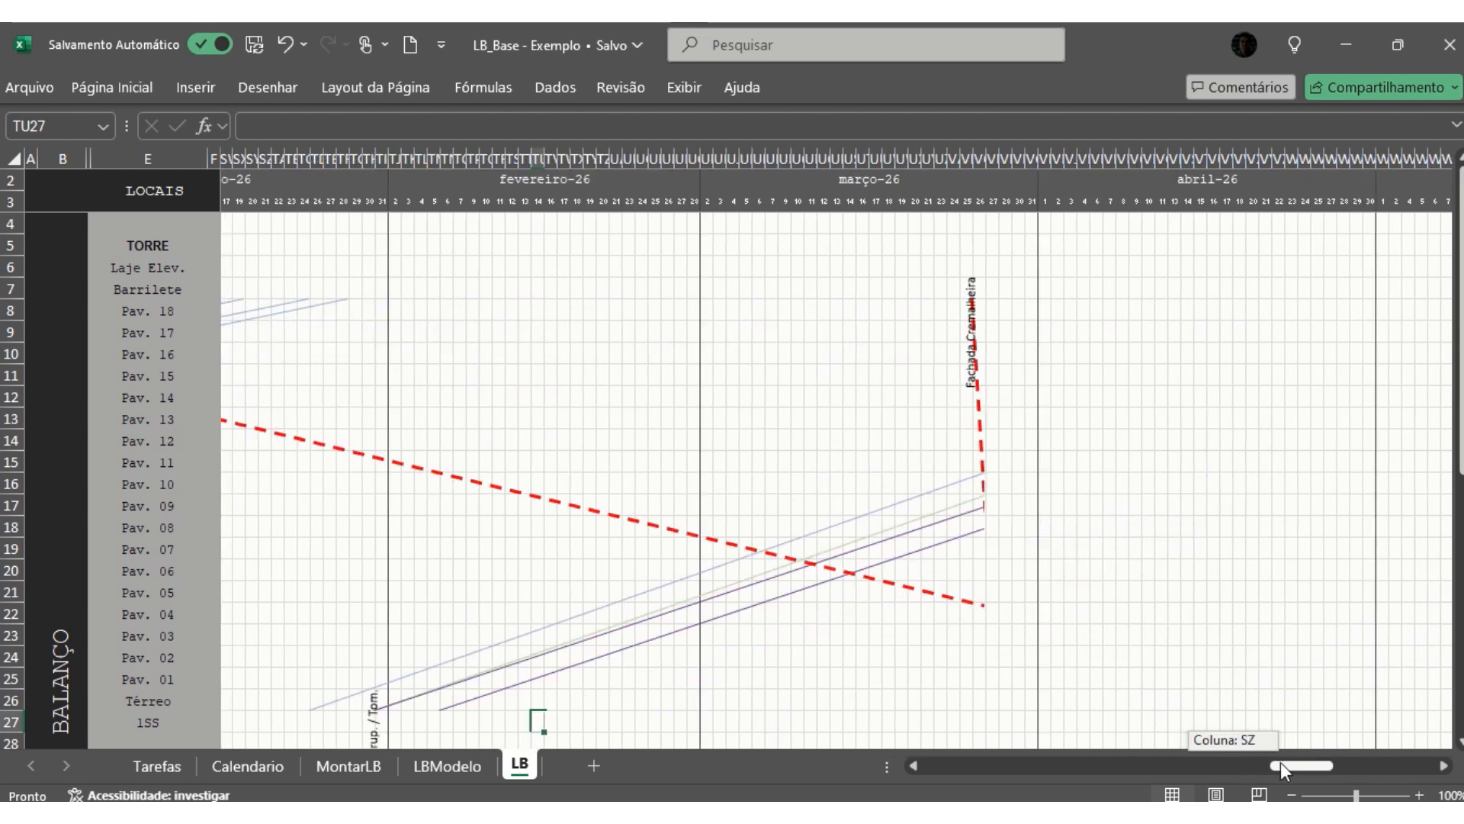
scroll(1334, 506, down, 1)
scroll(1268, 517, down, 3)
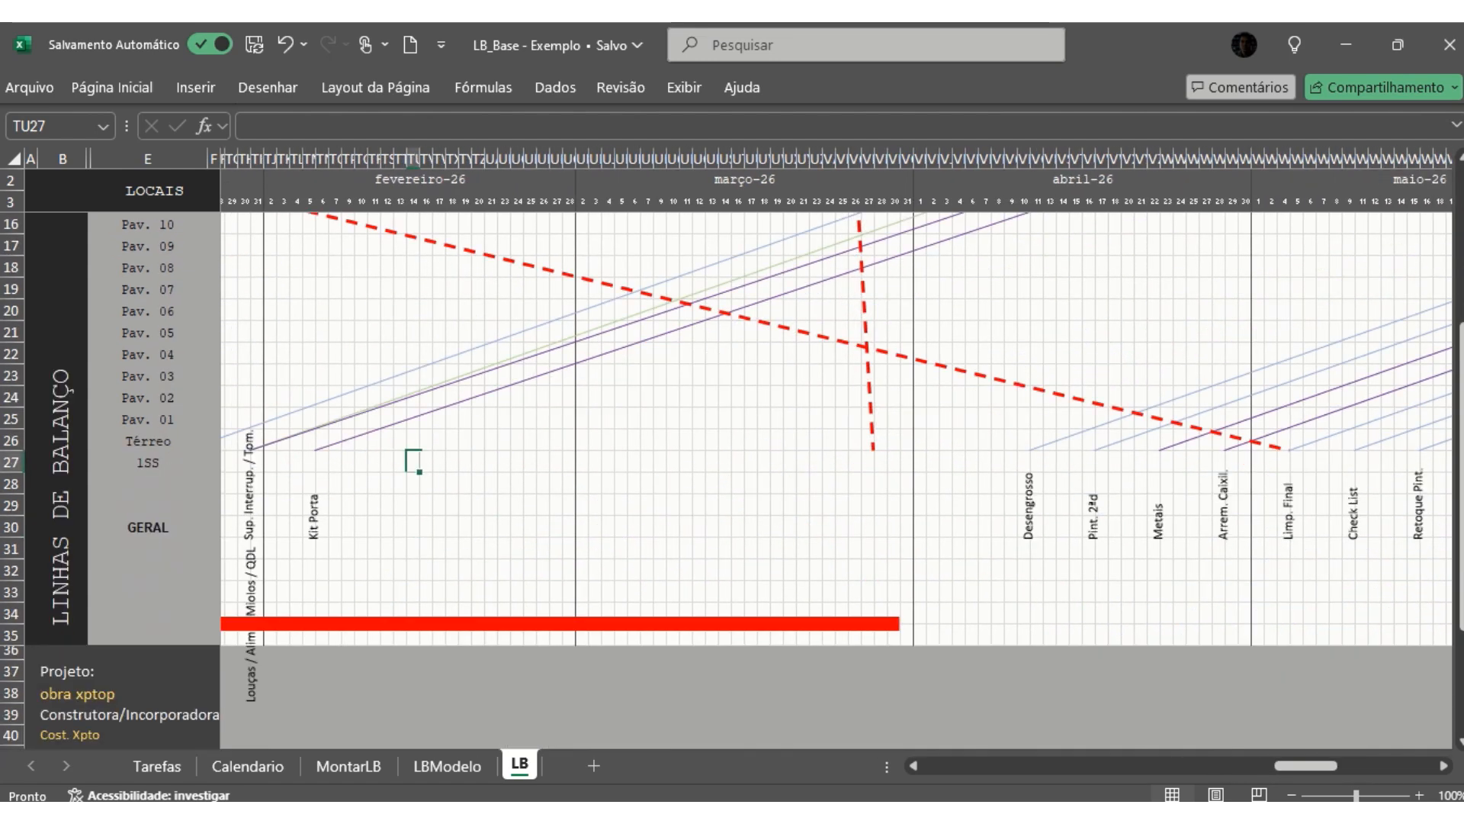
drag(1313, 771, 1380, 766)
scroll(1309, 635, up, 2)
scroll(1309, 635, up, 2)
scroll(1298, 496, down, 1)
scroll(1298, 497, down, 2)
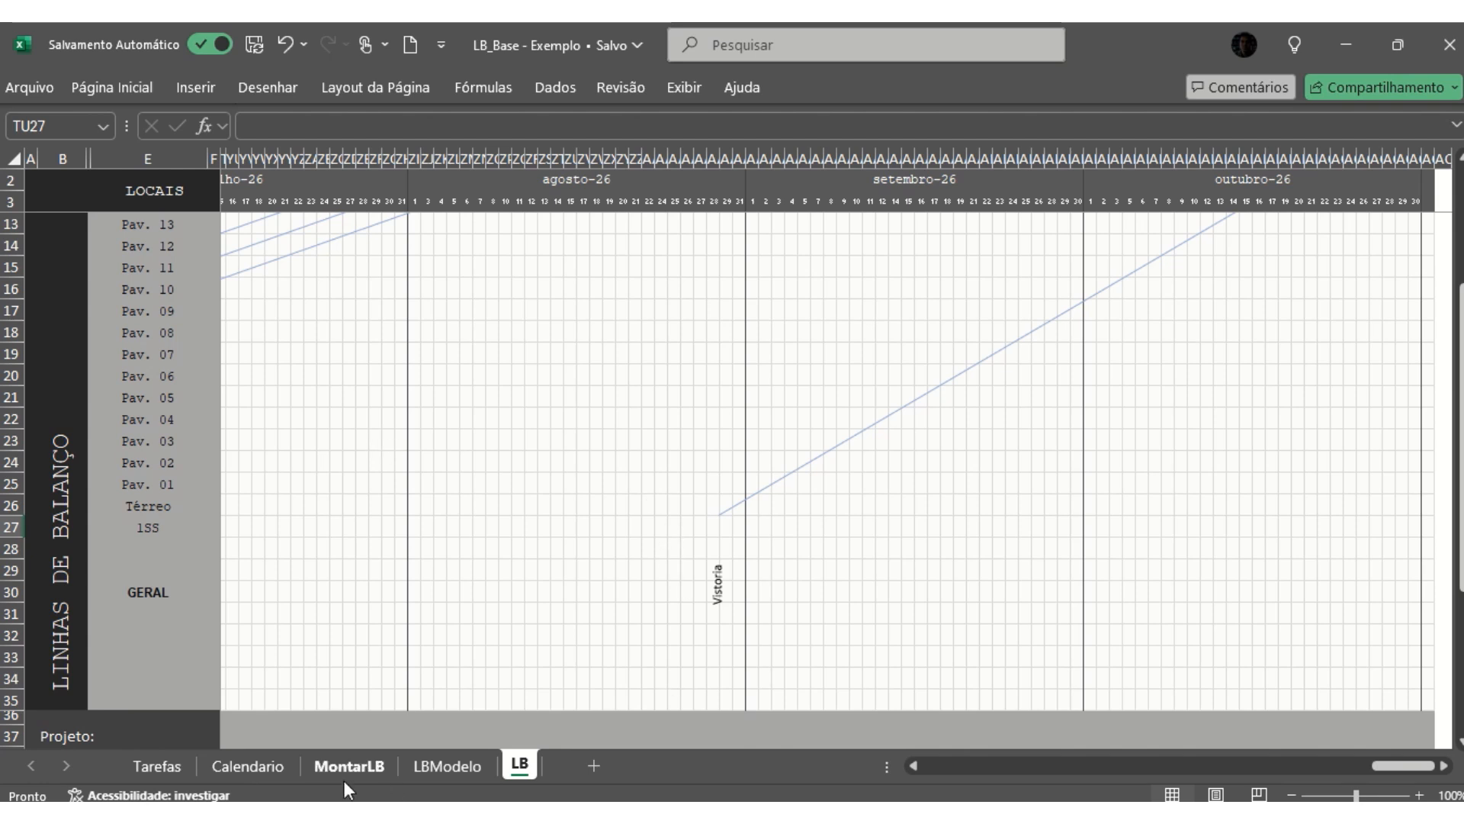
- Look at the location rows in MontarLB and return to the janeiro-26 to março-26 stretch of the LB chart
click(337, 761)
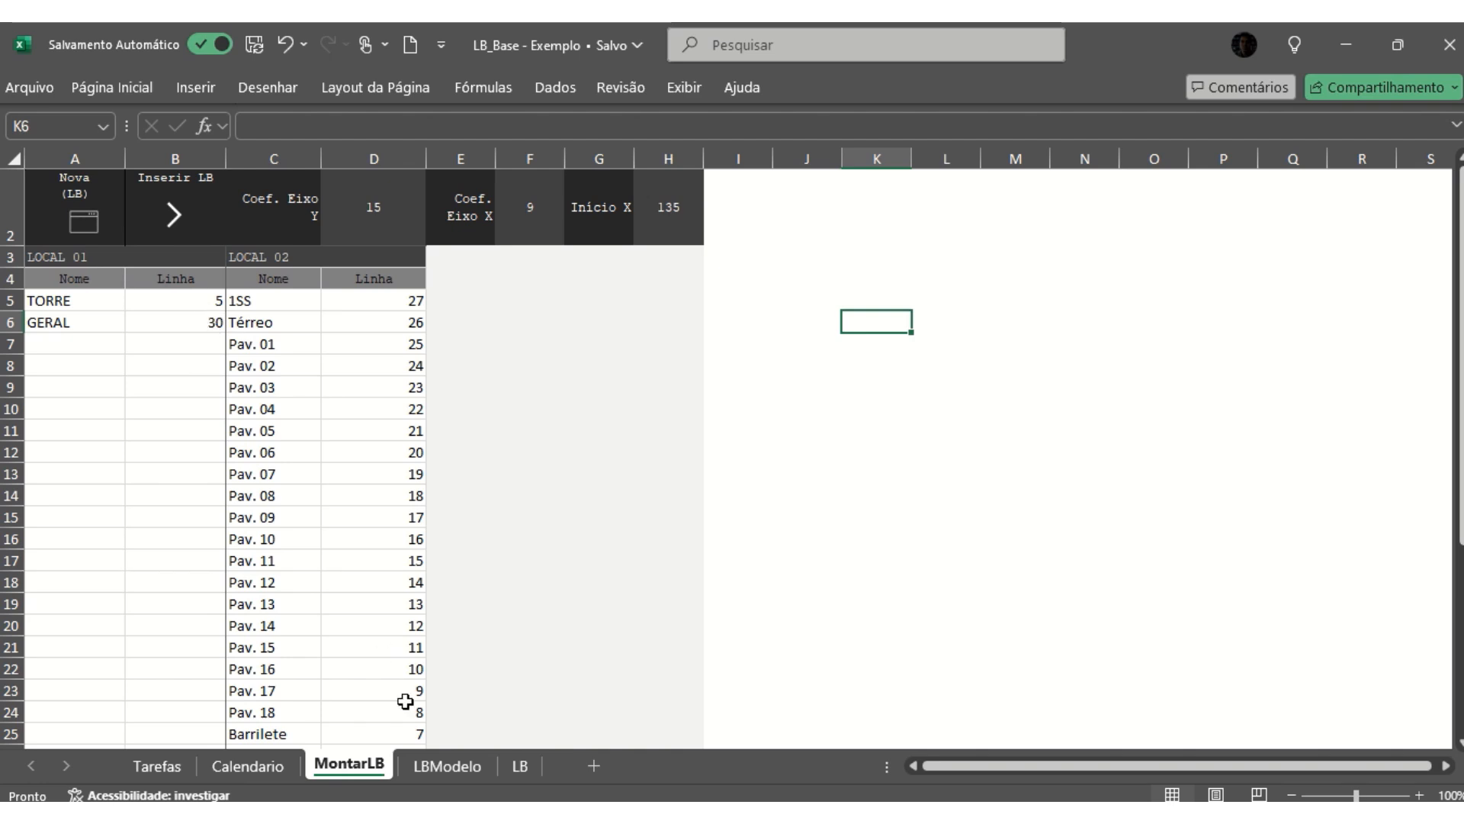
click(526, 767)
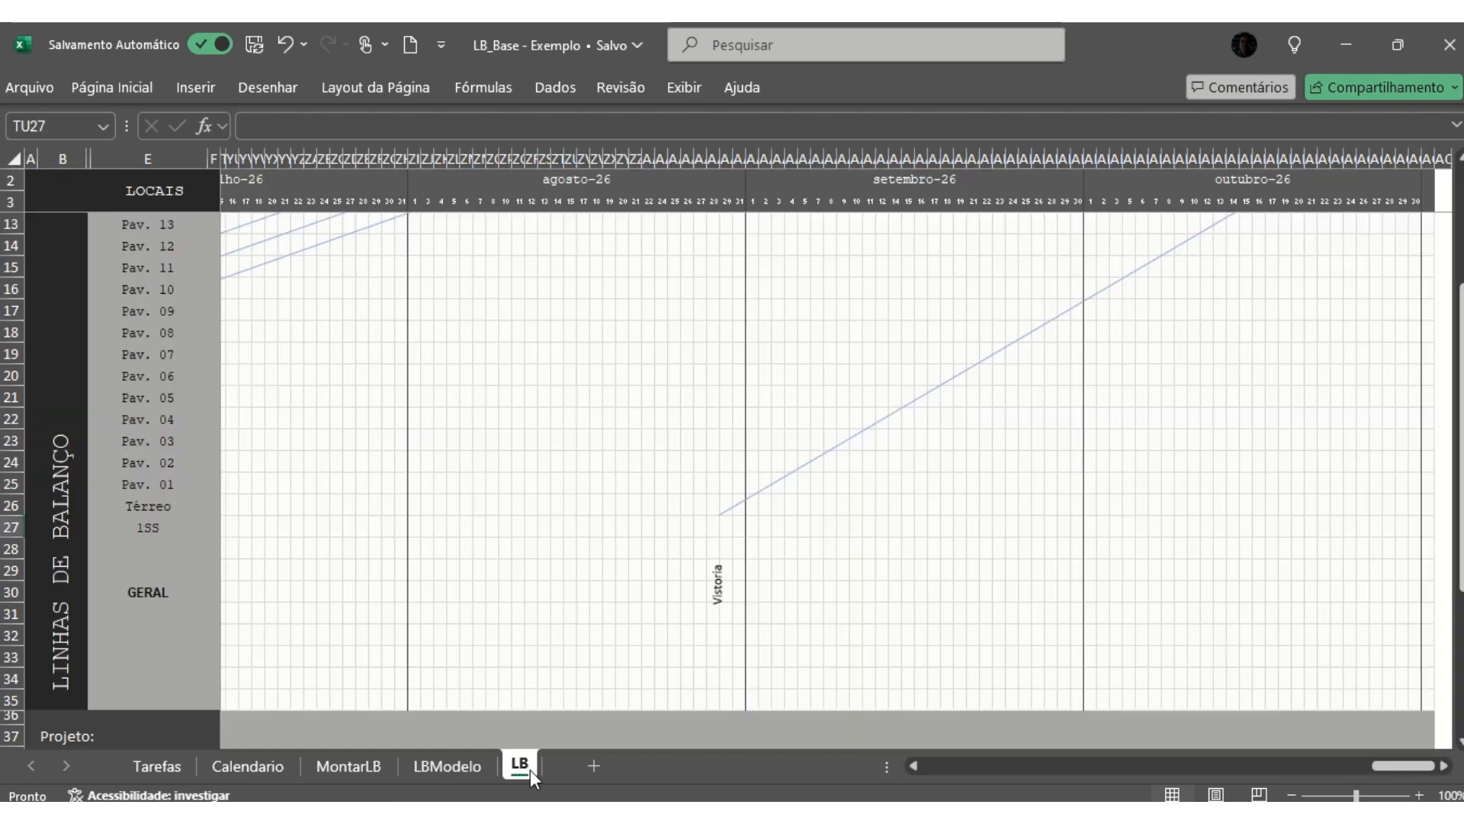
click(441, 295)
scroll(440, 294, up, 3)
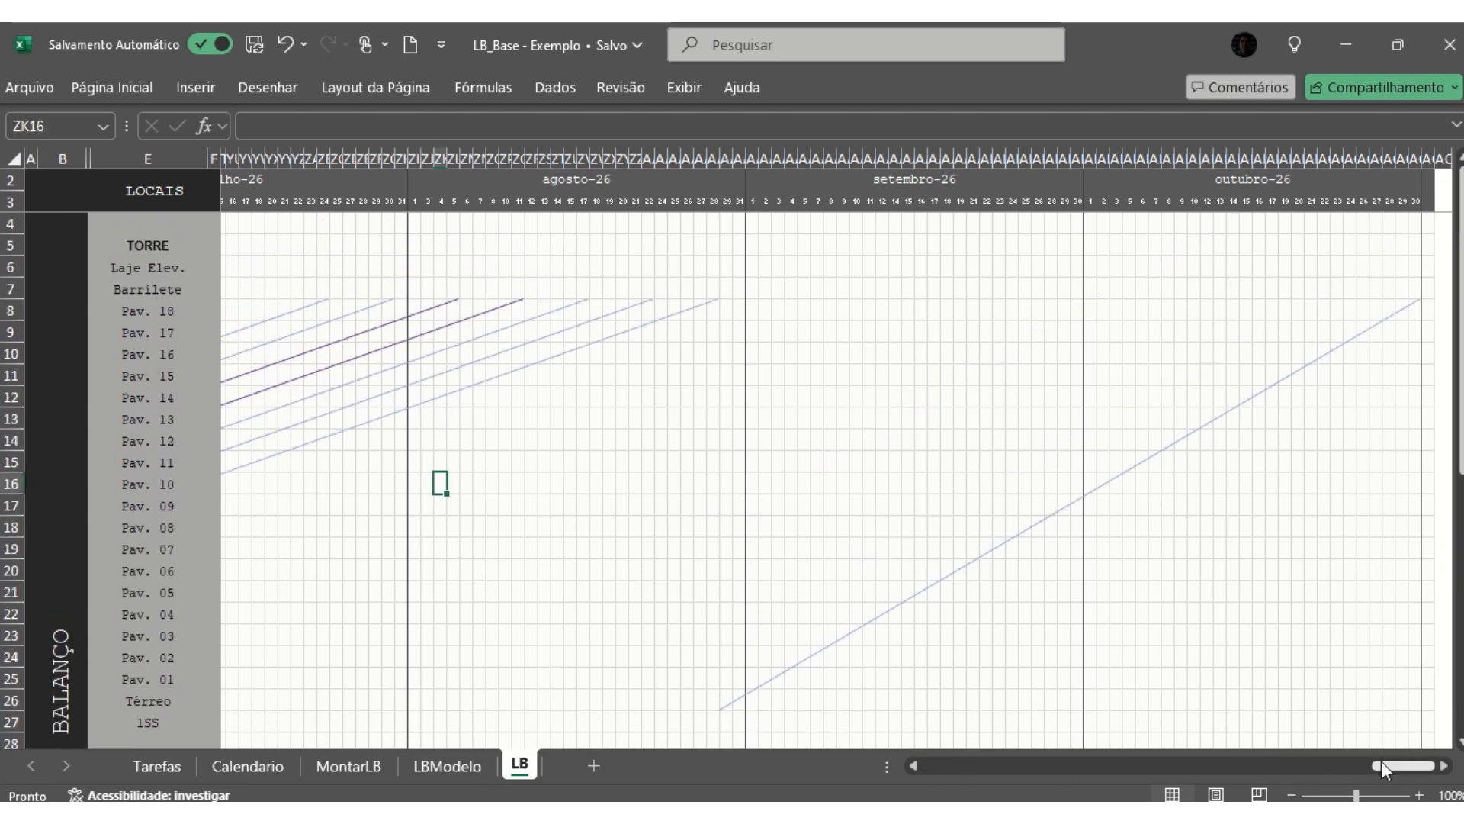
drag(1380, 761, 1261, 774)
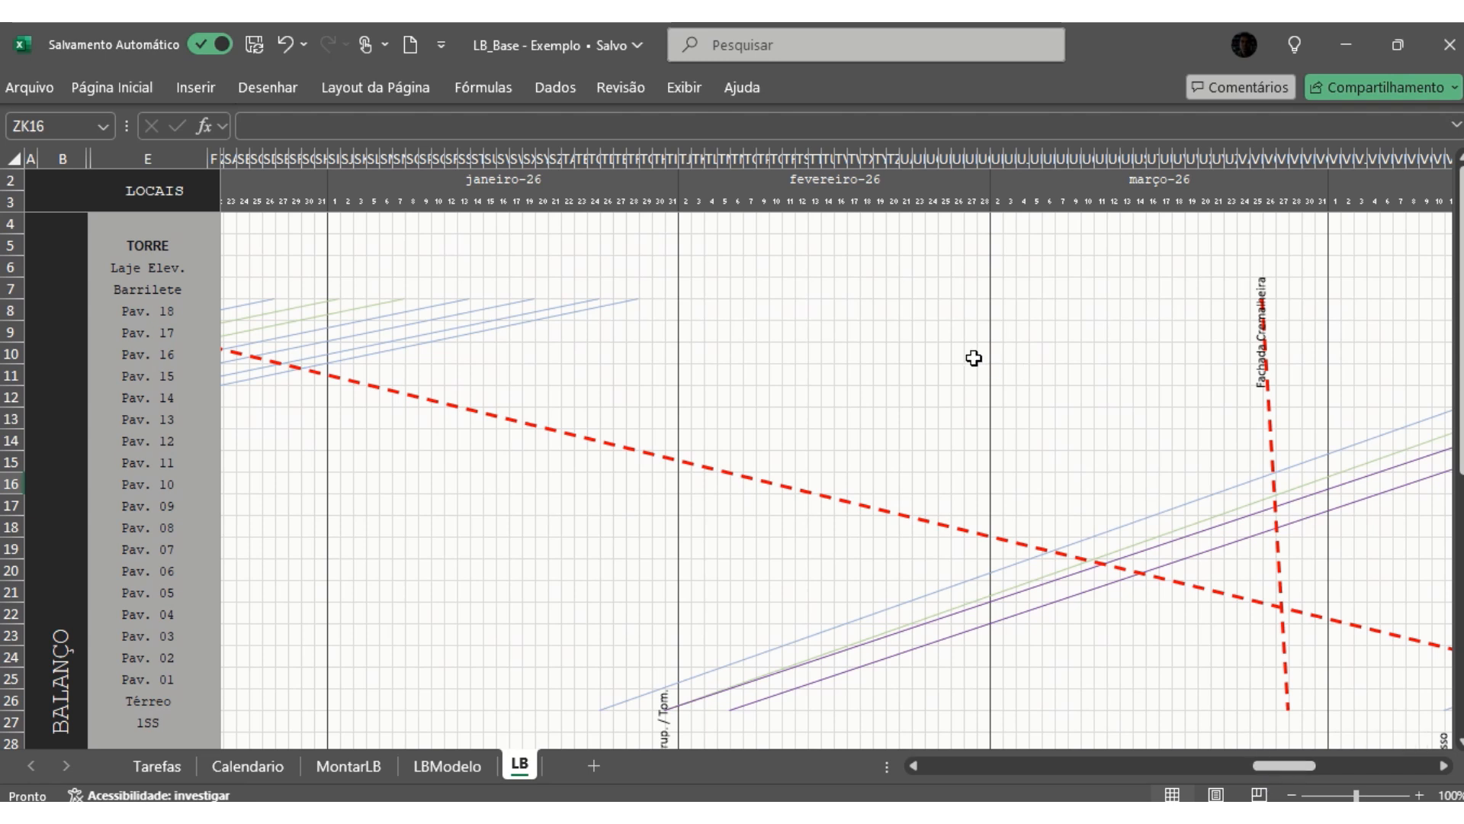